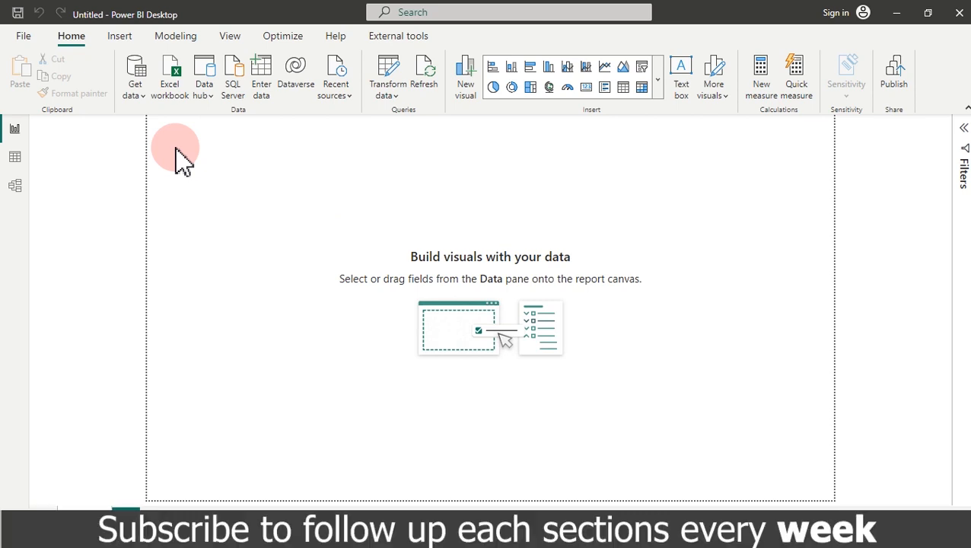
Step: Turn off Import relationships and Autodetect new relationships in the current file's Data Load options
left_click(20, 38)
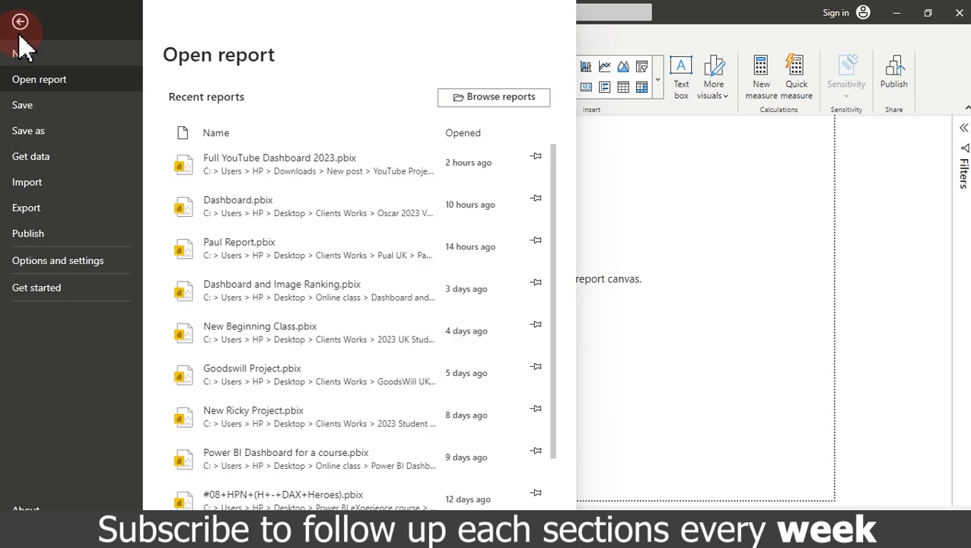
left_click(44, 266)
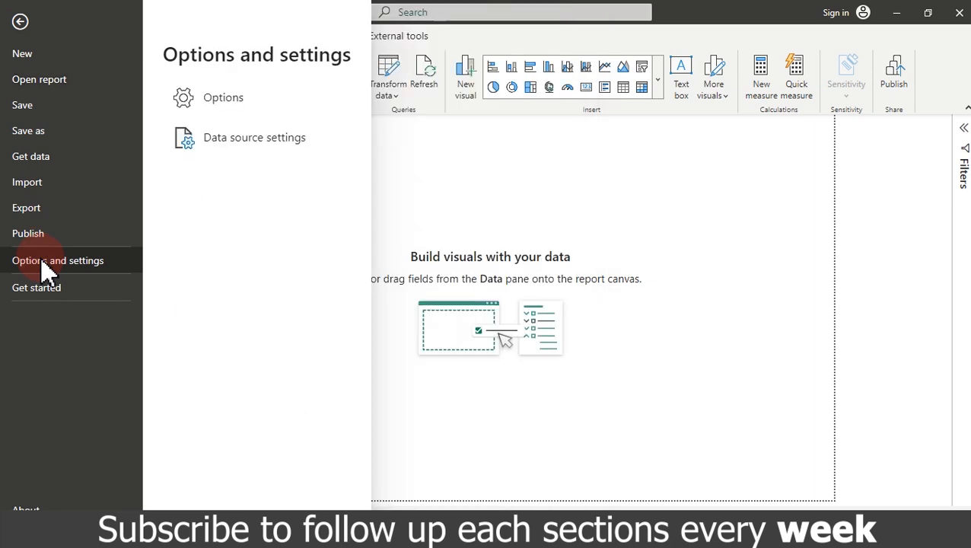
left_click(241, 106)
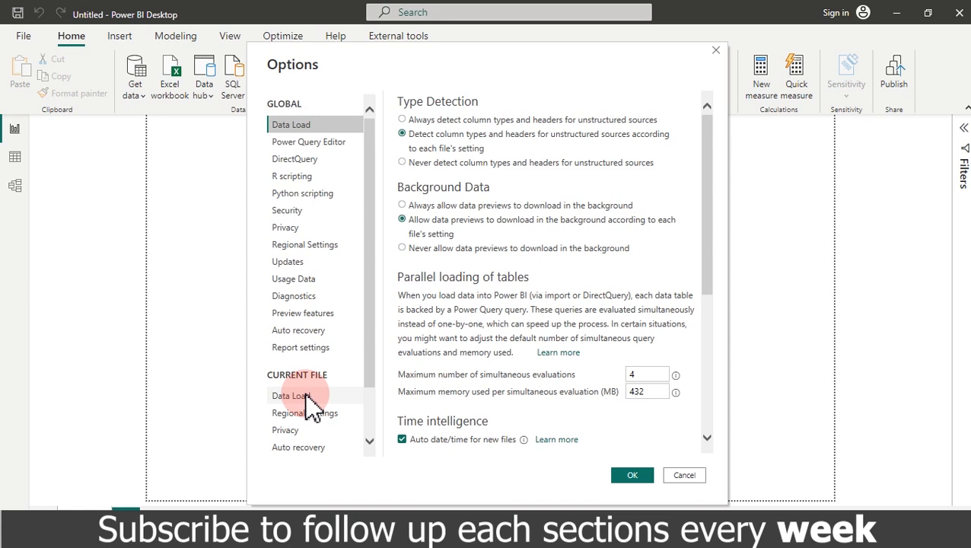
left_click(307, 396)
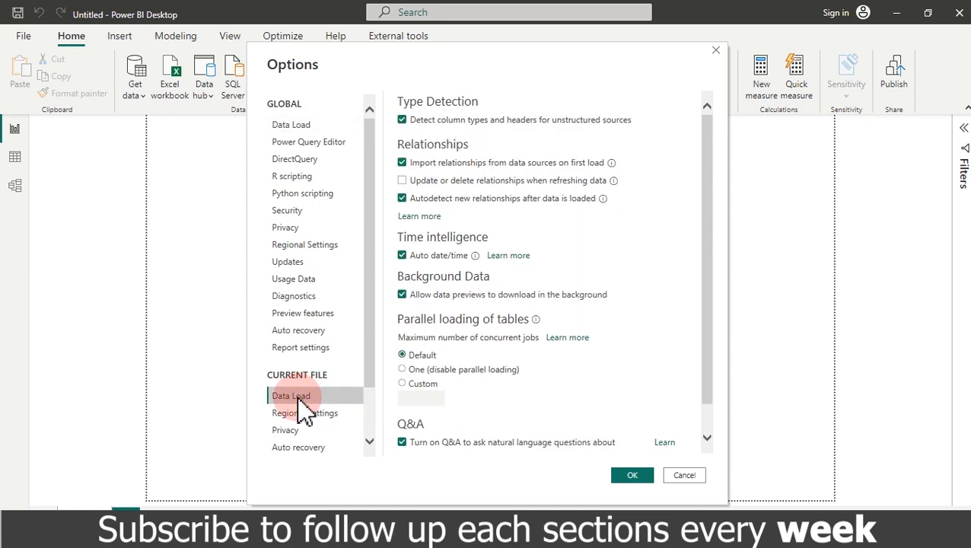
left_click(402, 163)
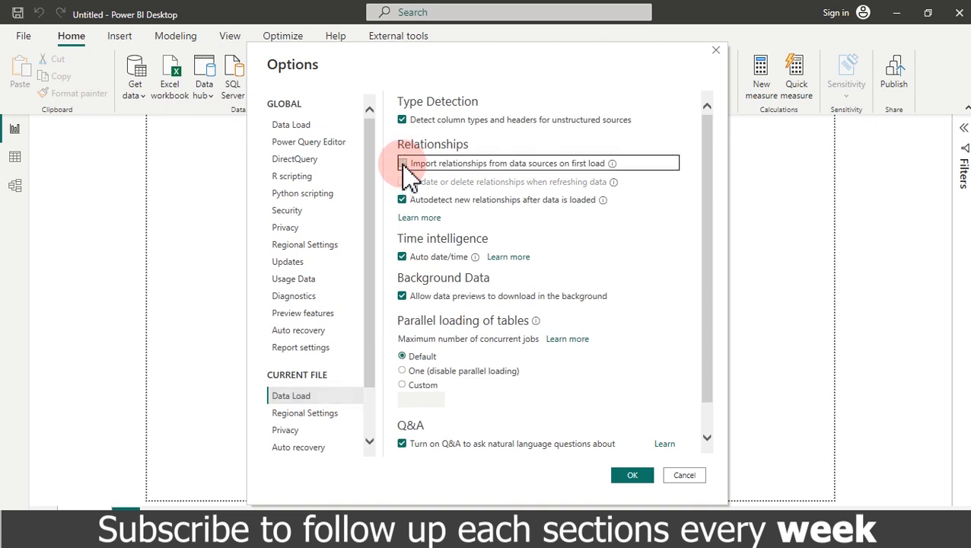
left_click(402, 199)
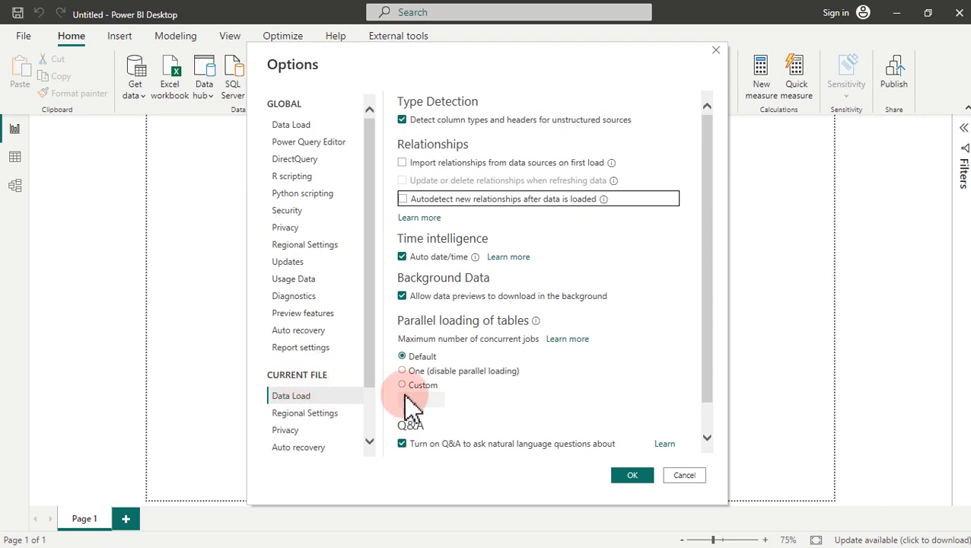
left_click(631, 476)
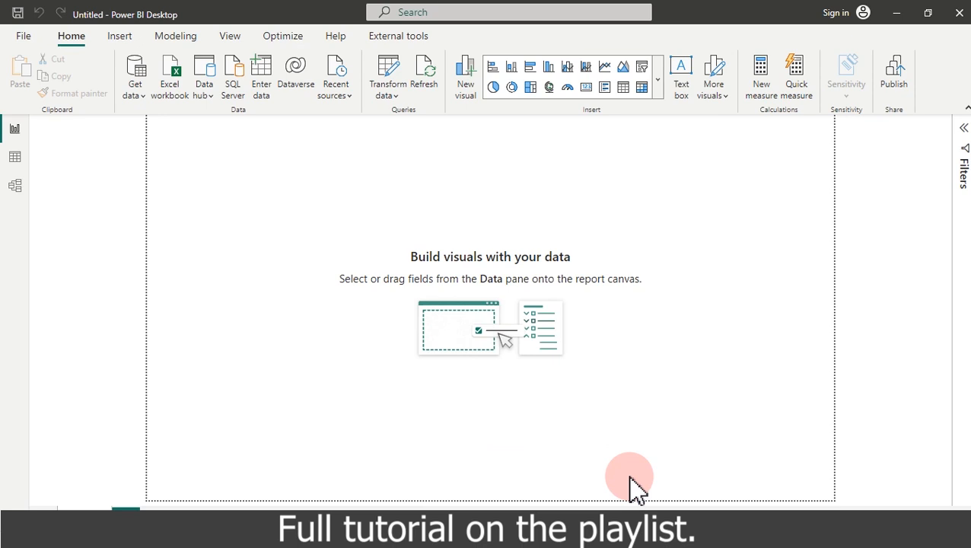
Step: Import FactTable.csv as a Text/CSV source and open it in Power Query via Transform Data
left_click(133, 89)
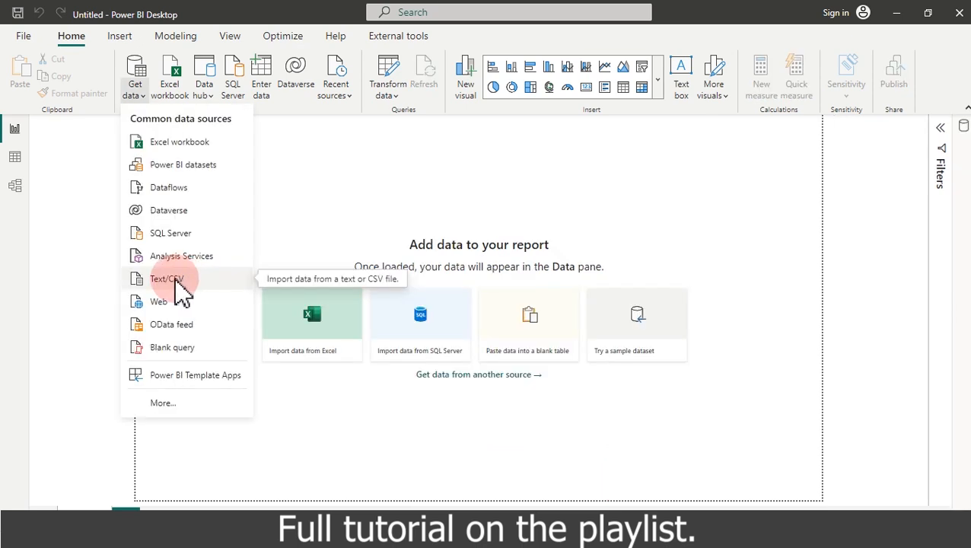
left_click(174, 280)
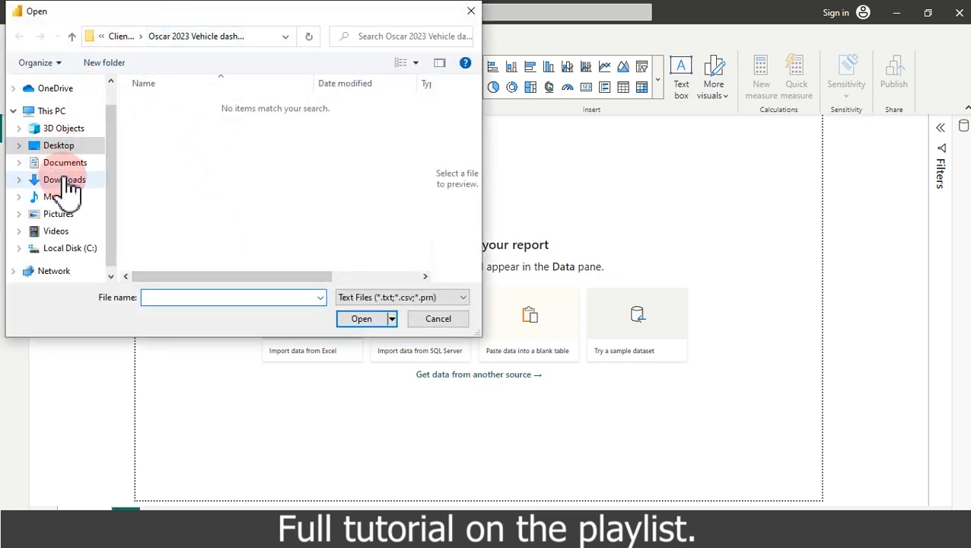
left_click(267, 258)
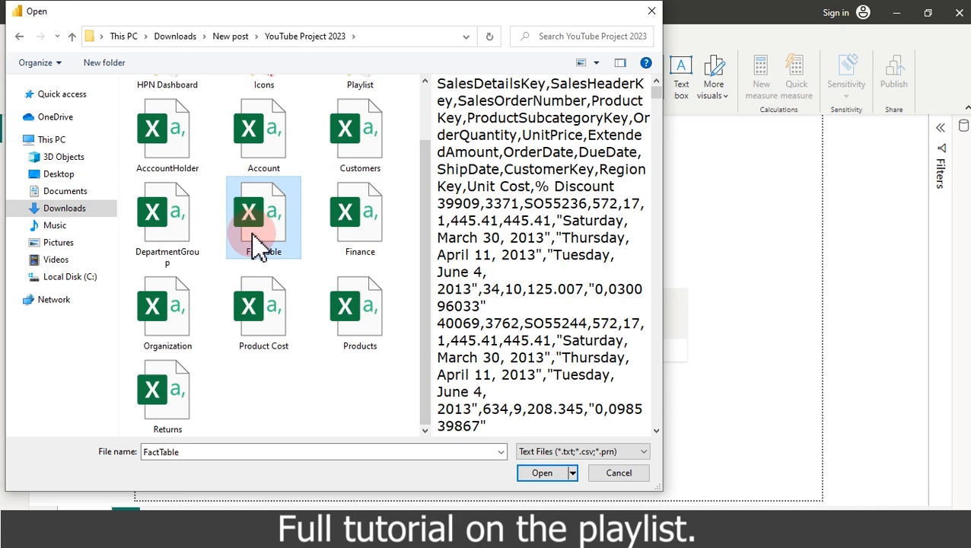
left_click(553, 470)
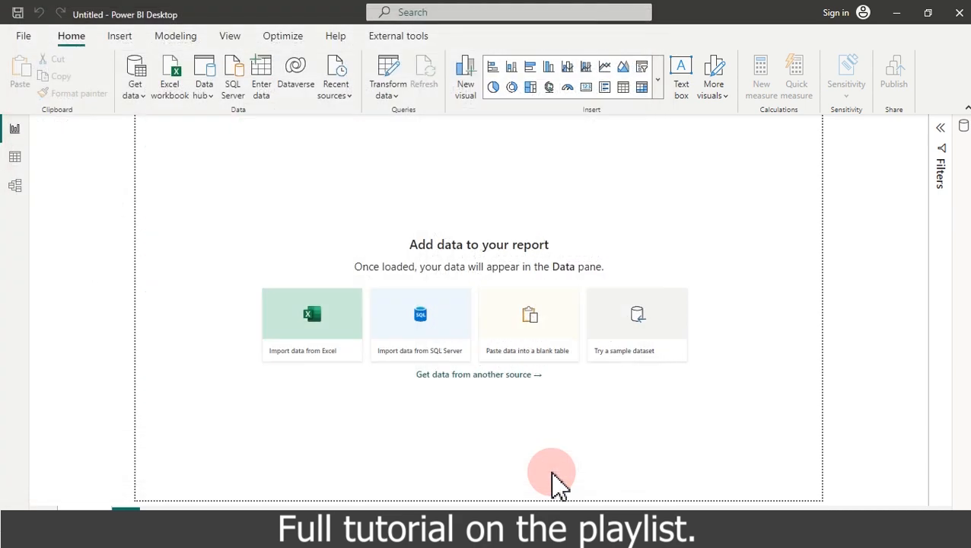
left_click(628, 478)
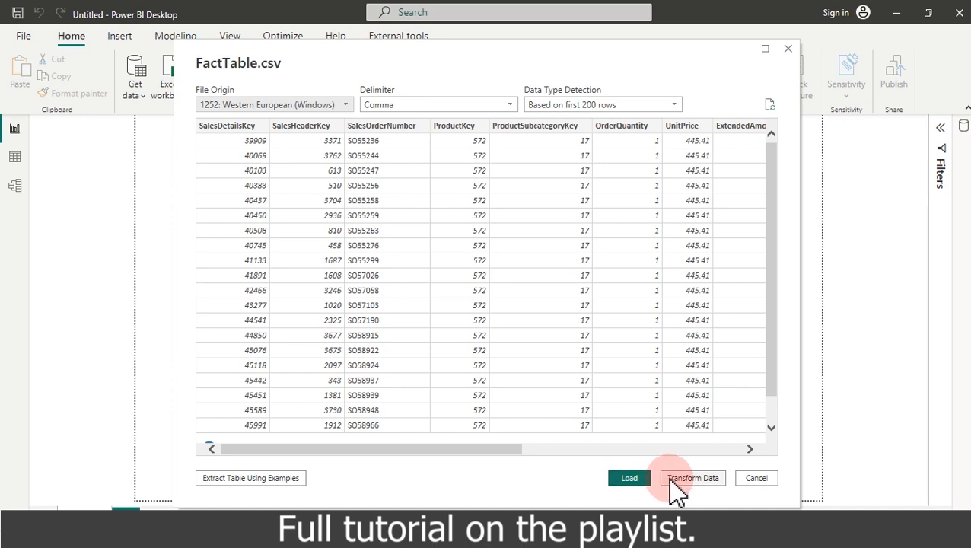
left_click(688, 478)
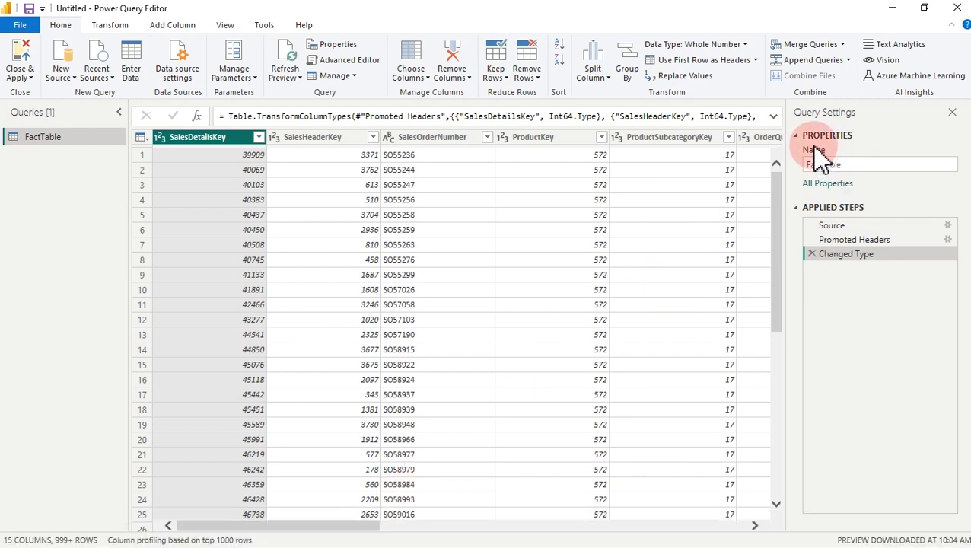
Step: Rename the FactTable query to FactTable_Transaction
left_click(845, 163)
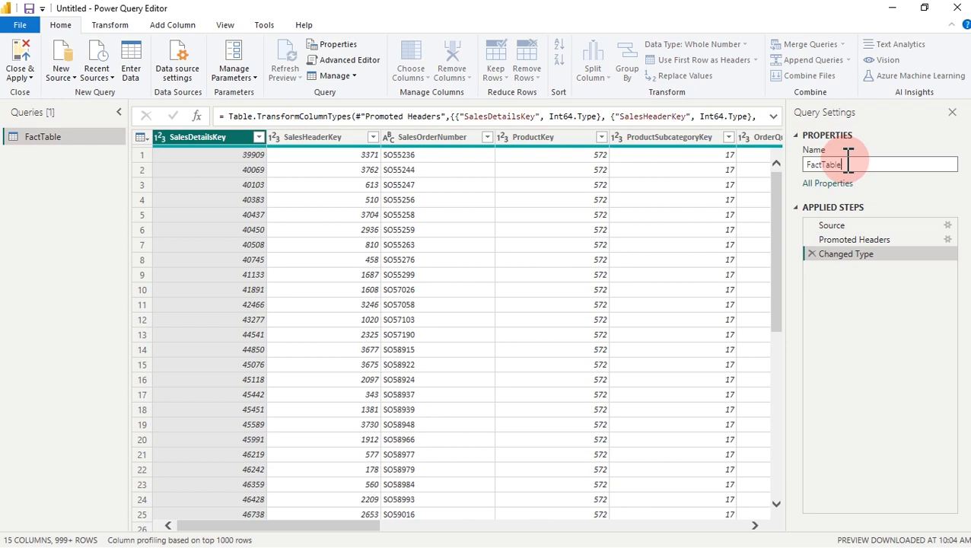
type("_")
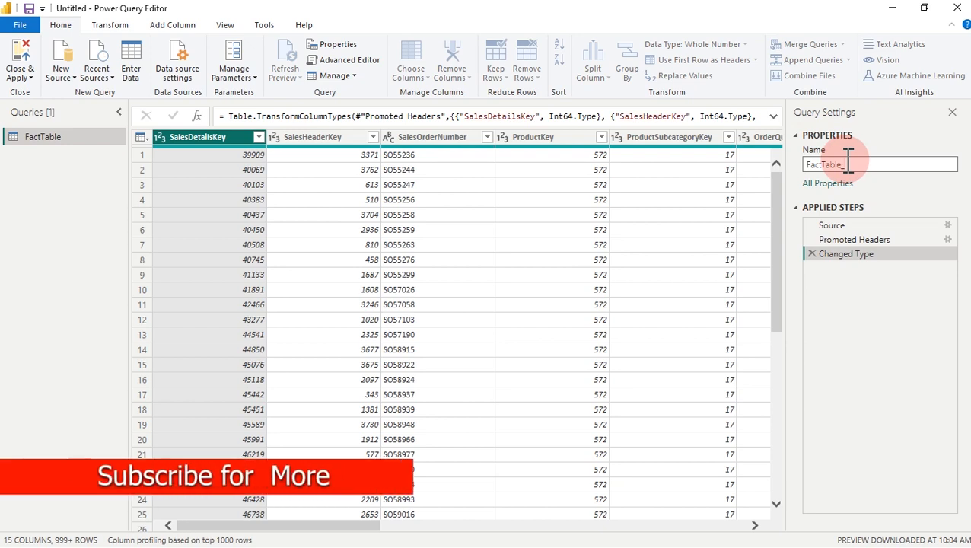
type("Transaction")
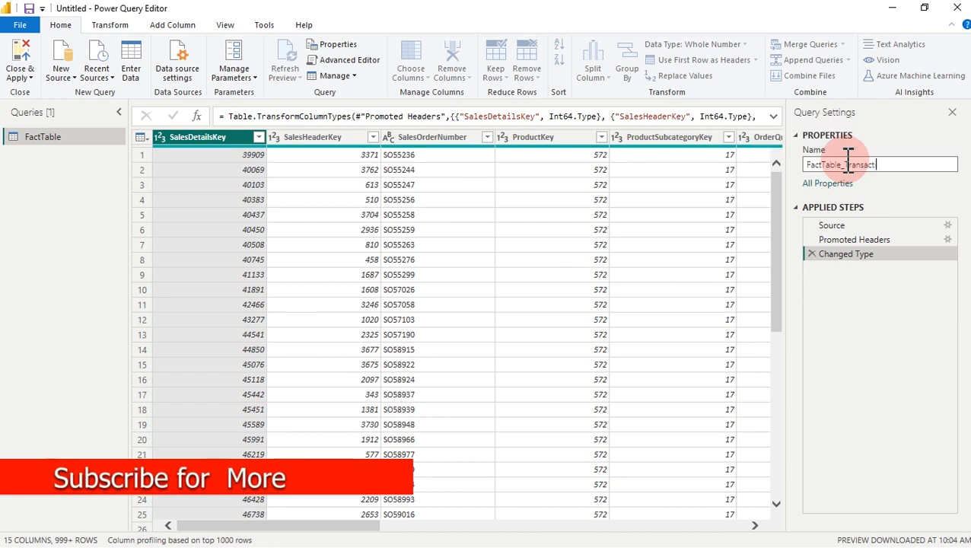
left_click(847, 151)
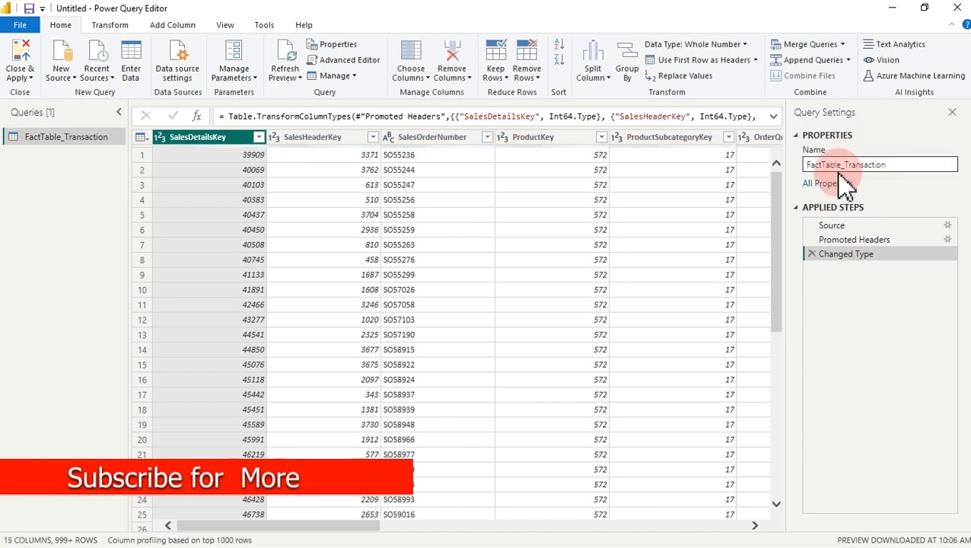
left_click(217, 143)
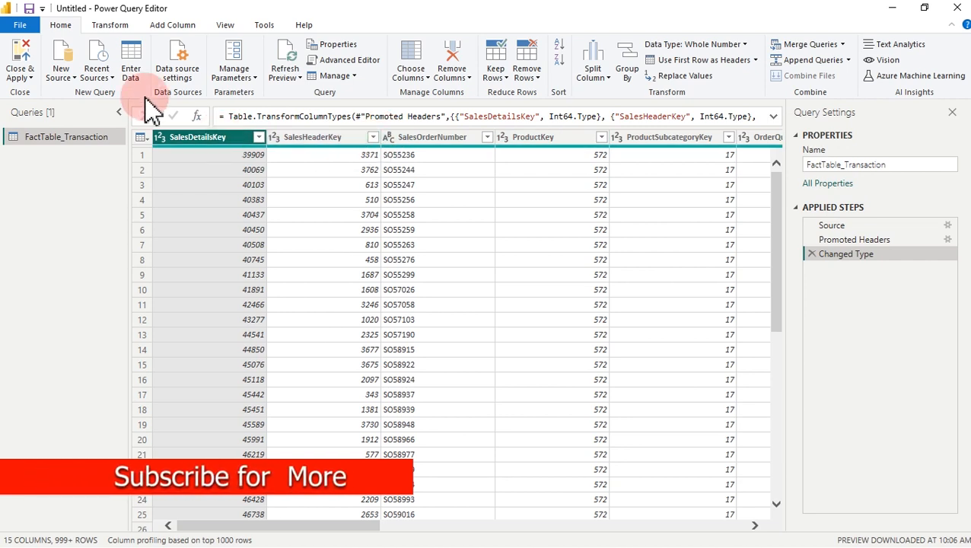
Step: Add Returns.csv as a new Text/CSV query
left_click(74, 82)
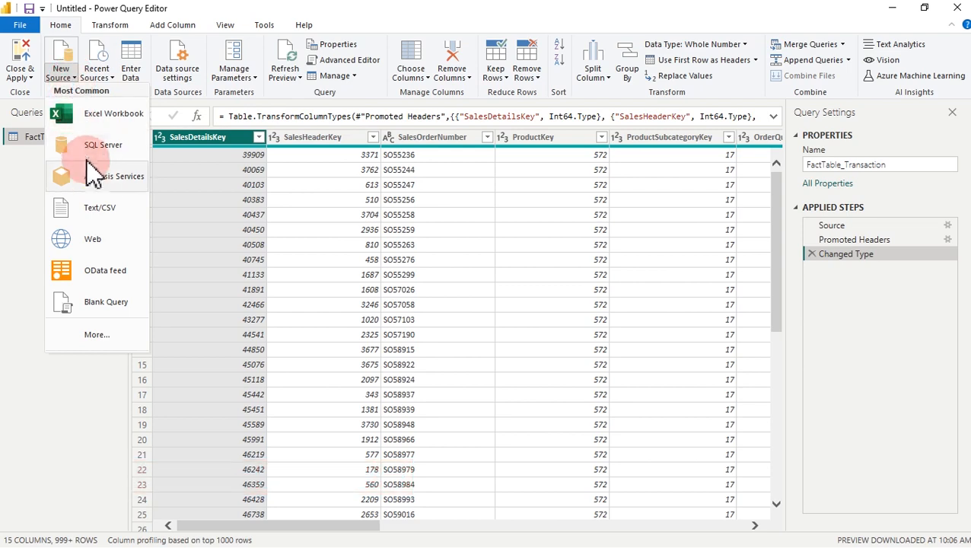
left_click(103, 217)
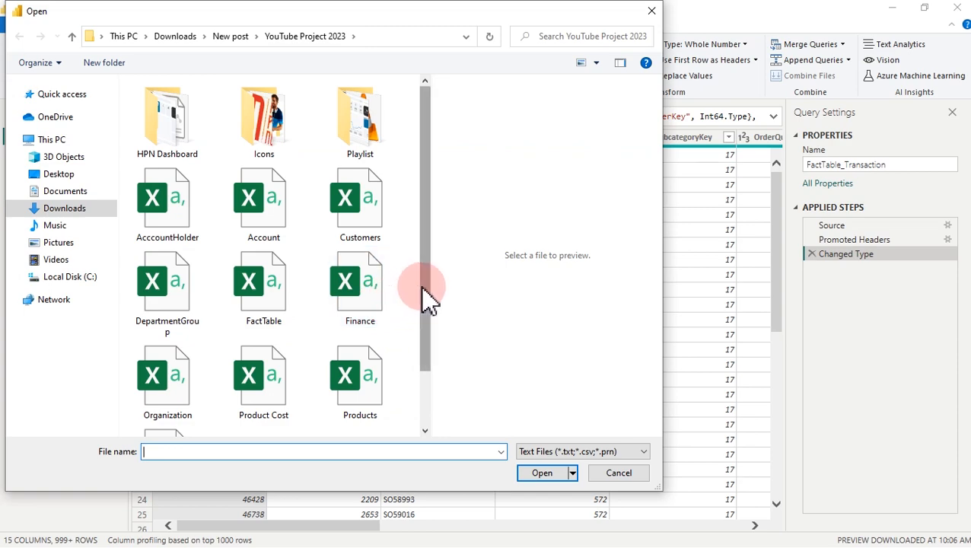
scroll(432, 319, "down", 2)
double_click(178, 391)
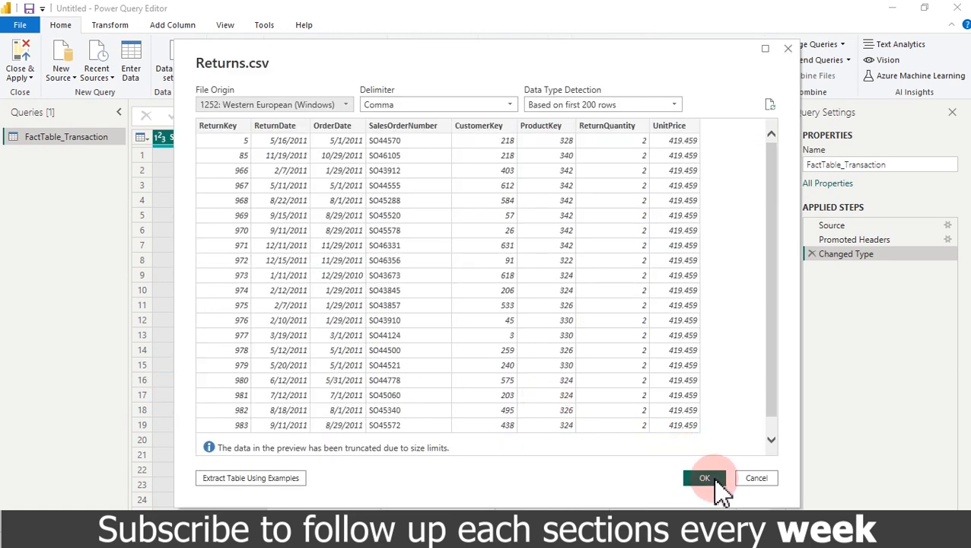
left_click(704, 478)
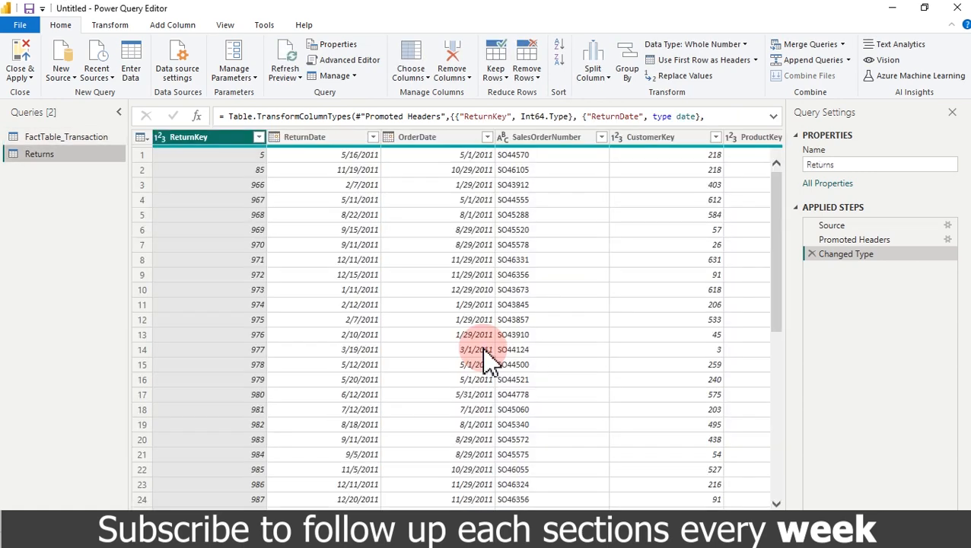
Step: Rename the Returns query to FactTable_Returns
left_click(826, 163)
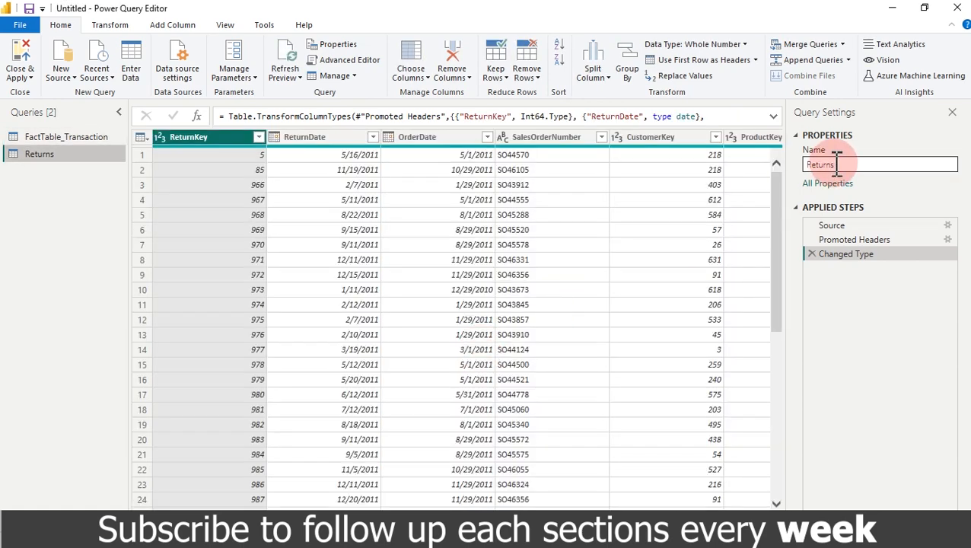
left_click(809, 166)
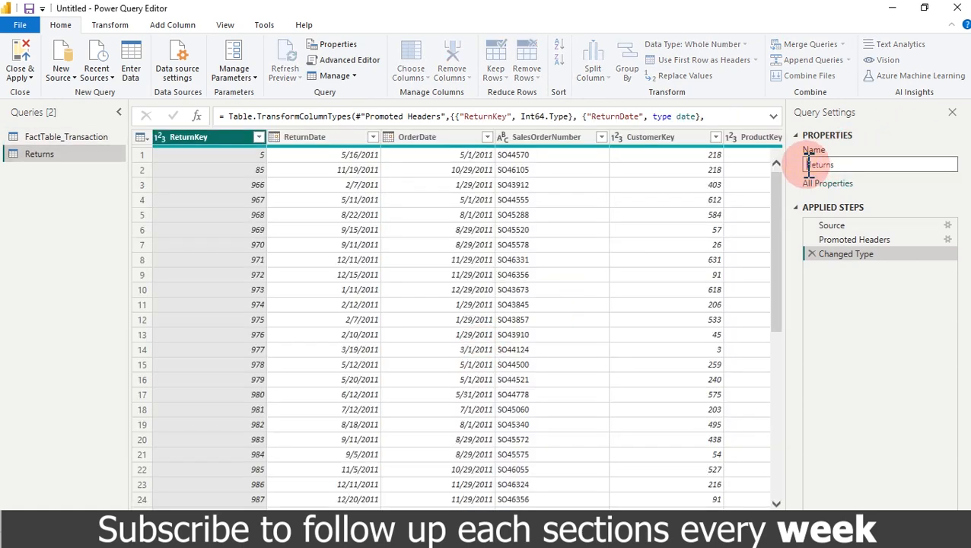
type("FactTable")
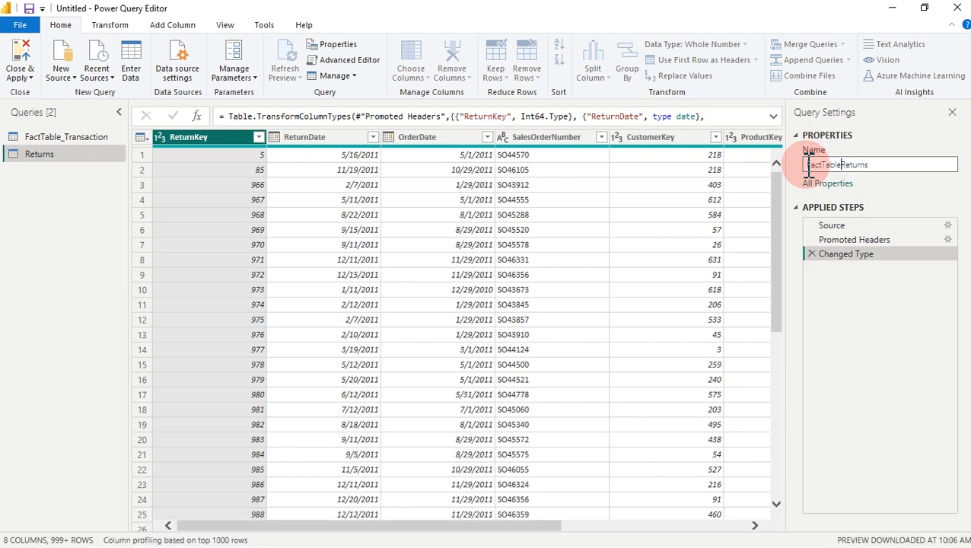
type("_")
key("Return")
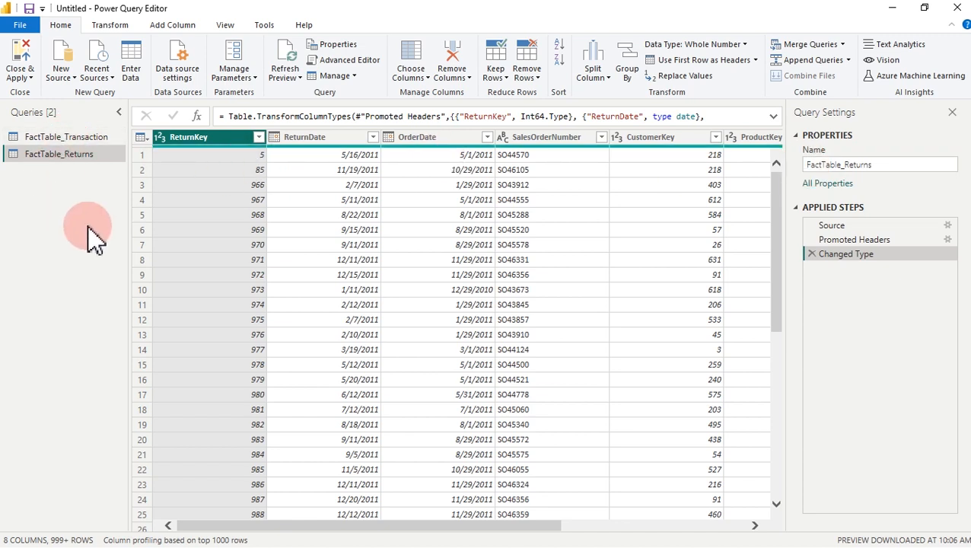
Step: Add Product Cost.csv as a new Text/CSV query
left_click(66, 76)
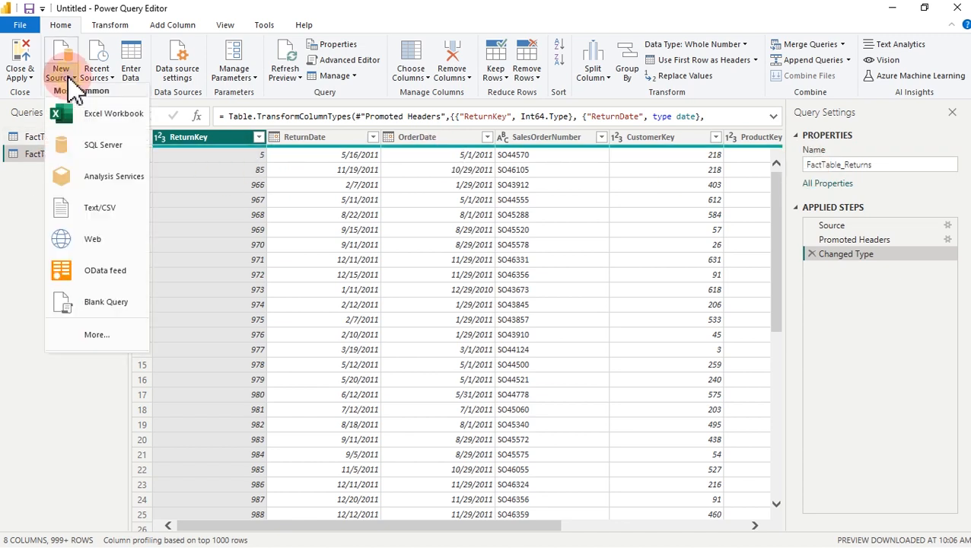
left_click(98, 213)
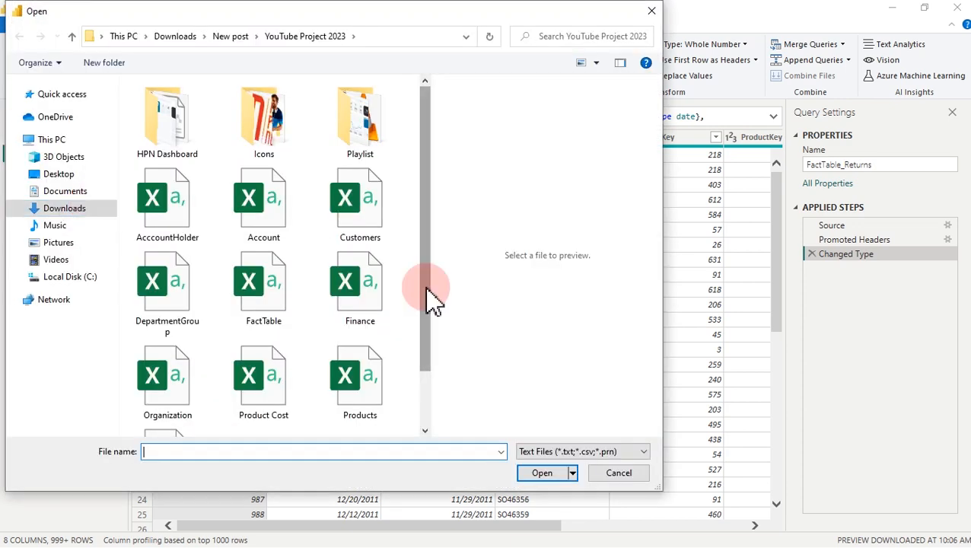
left_click(266, 384)
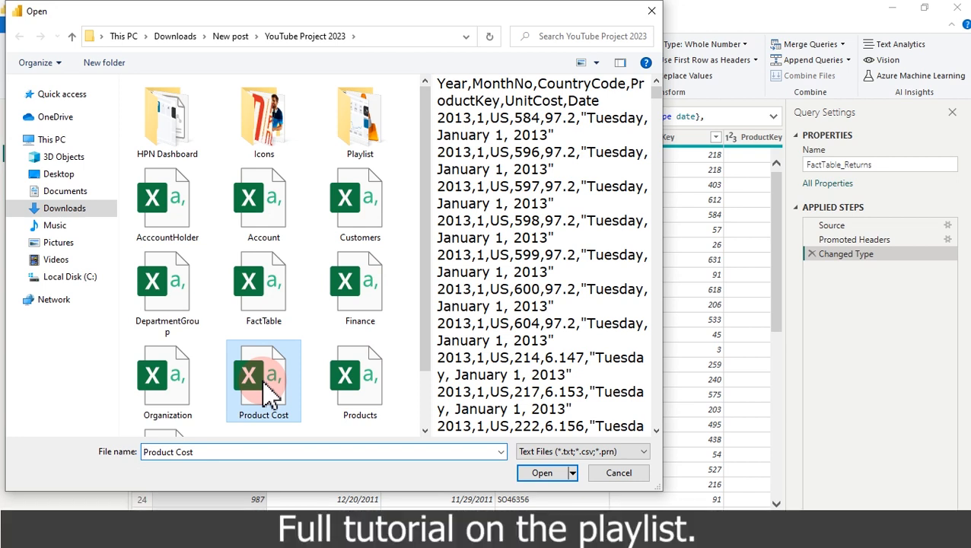
left_click(541, 472)
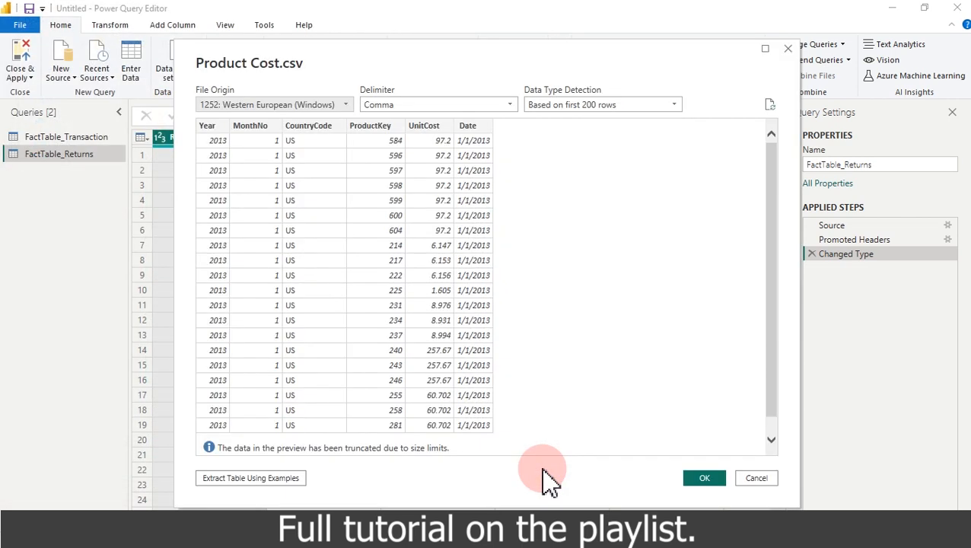
left_click(701, 481)
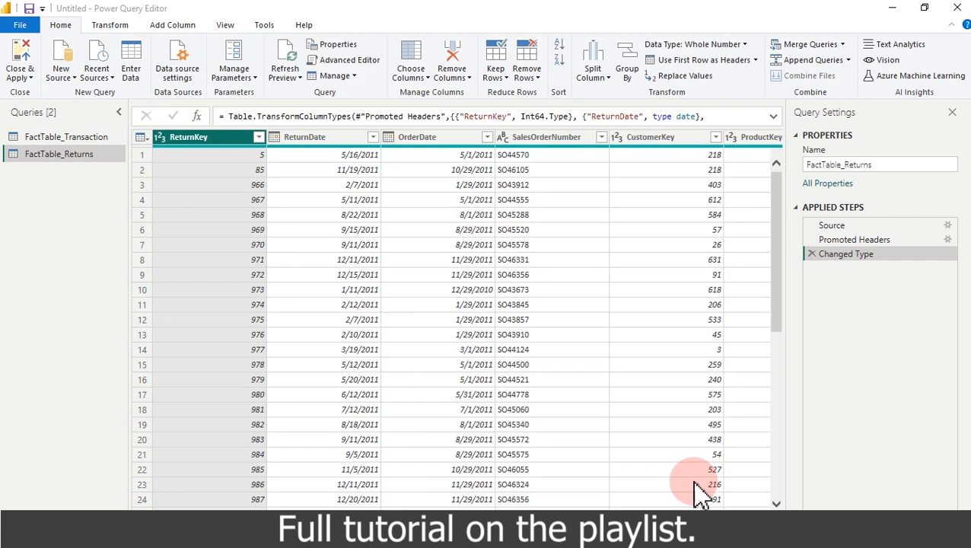
Step: Rename the new query to FactTable_Product Cost
left_click(823, 164)
type("FactTable_")
key("Return")
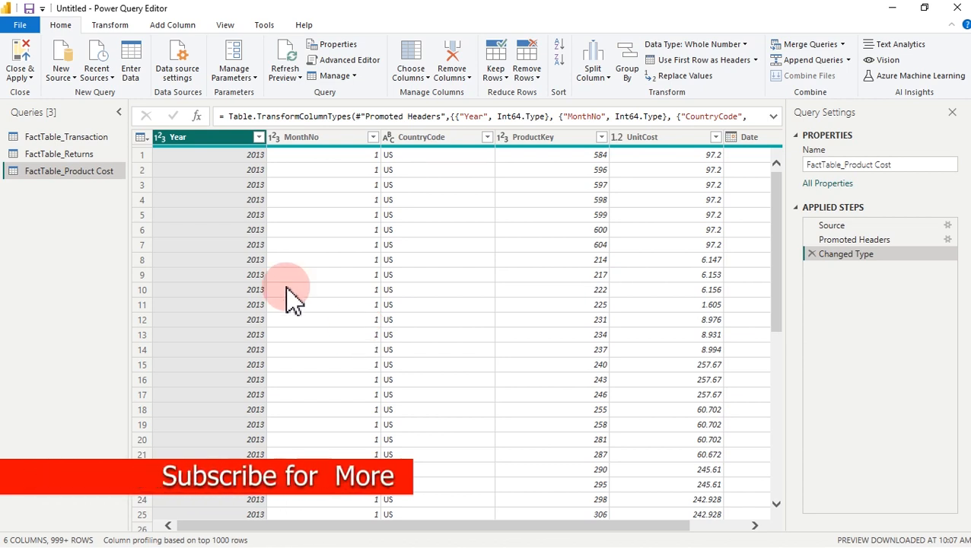
Step: Add Customers.csv as a new Text/CSV query
left_click(67, 80)
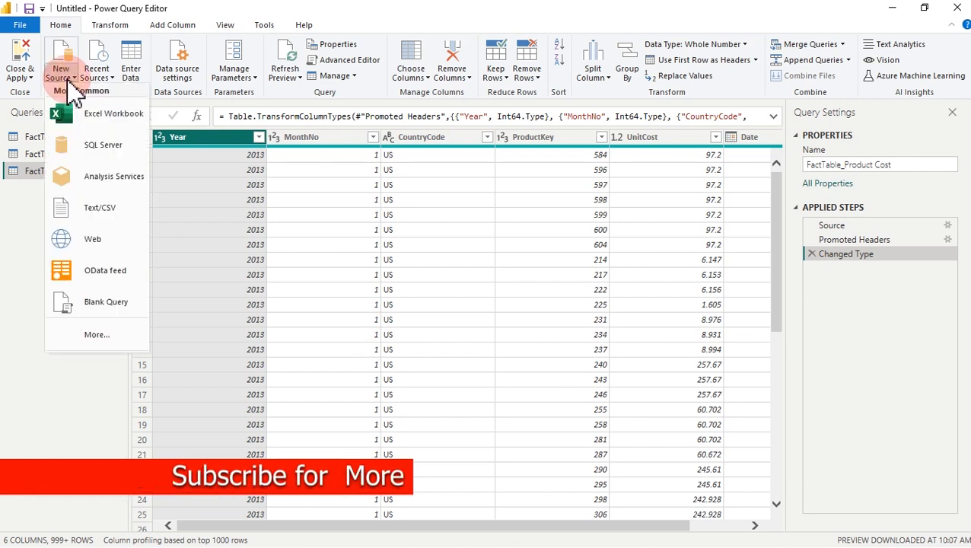
left_click(113, 215)
left_click(360, 236)
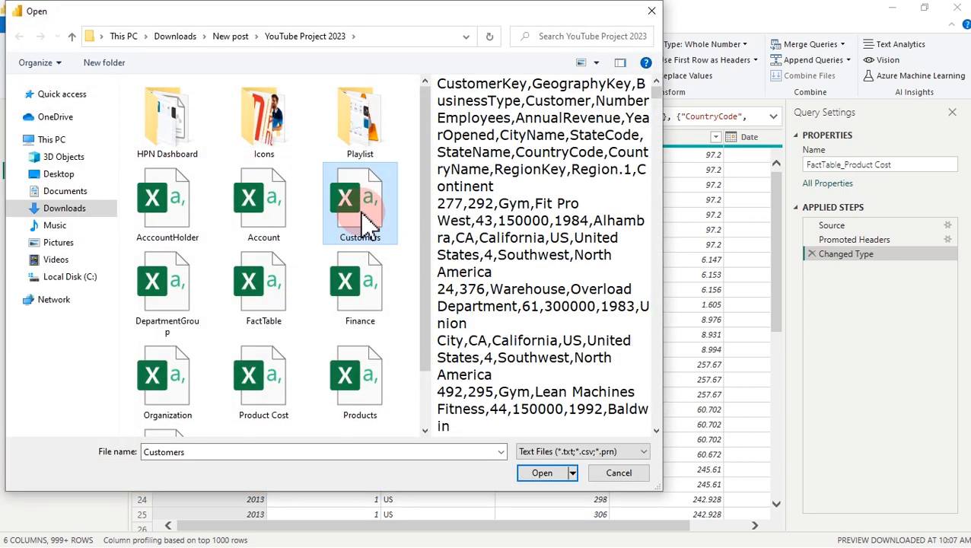
double_click(363, 216)
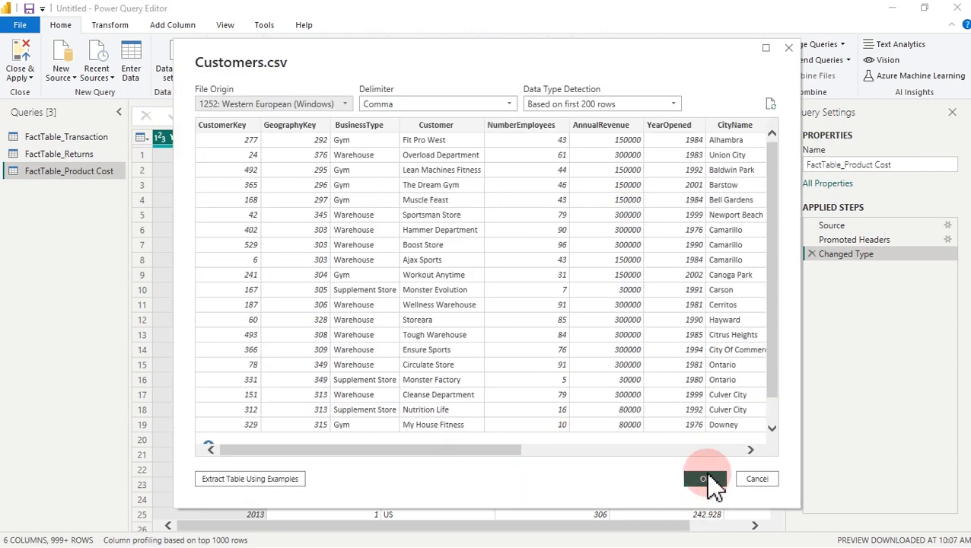
left_click(704, 476)
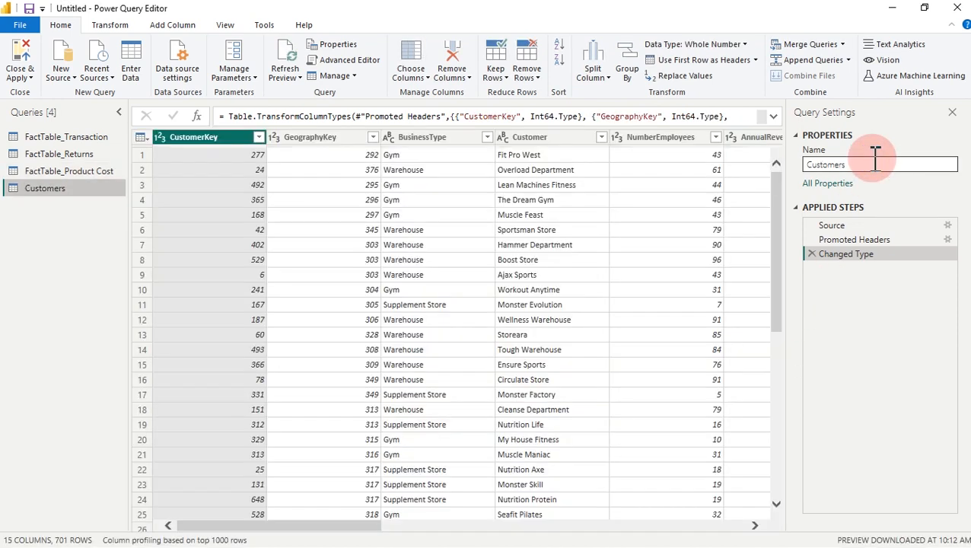
Step: Rename the Customers query to Lookup_Customers
left_click_drag(875, 160, 811, 169)
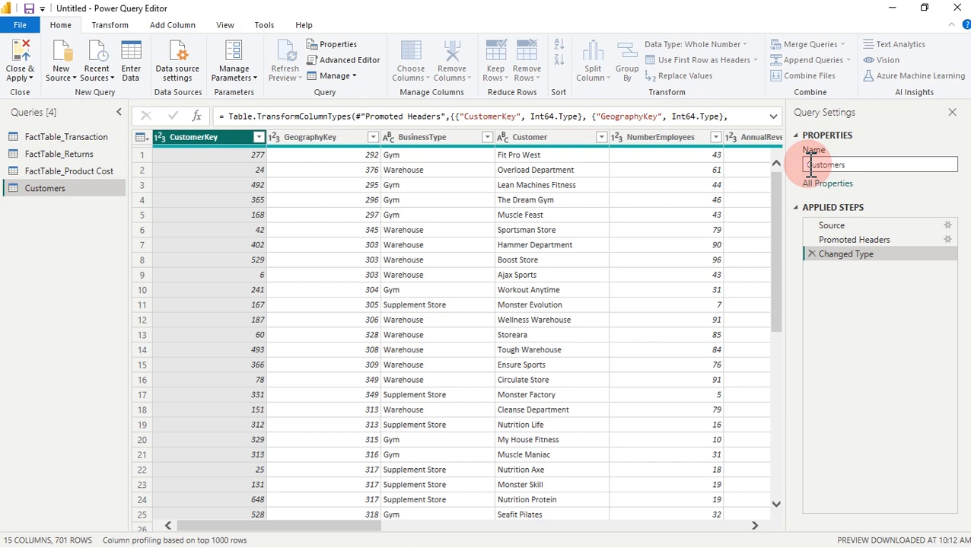
type("Looku")
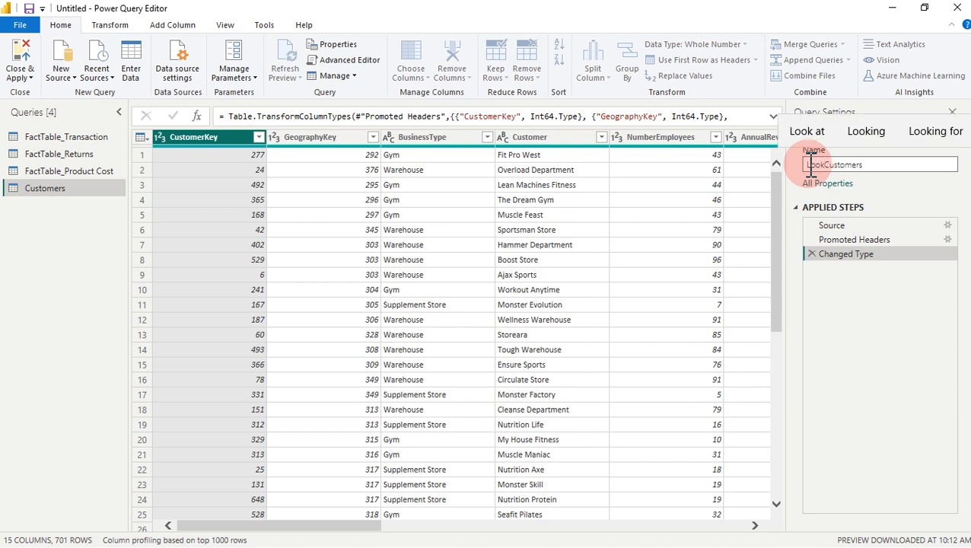
type("p")
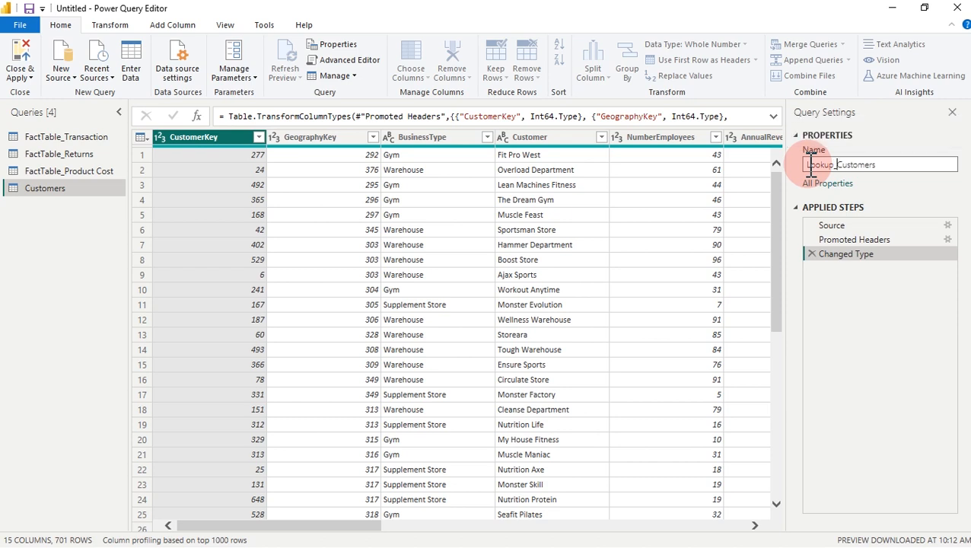
key("BackSpace")
type("_")
key("Return")
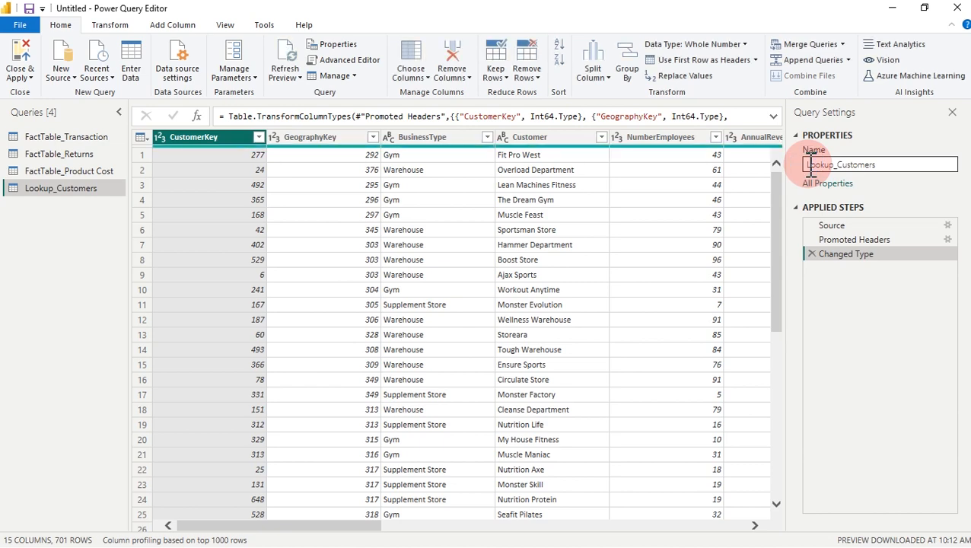
left_click(60, 72)
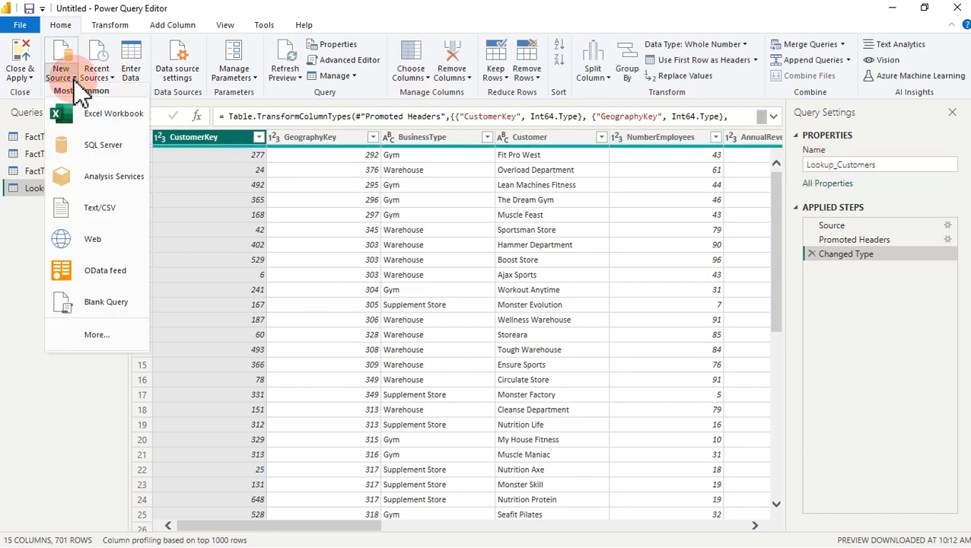
Step: Add Products.csv as a new Text/CSV query
left_click(113, 210)
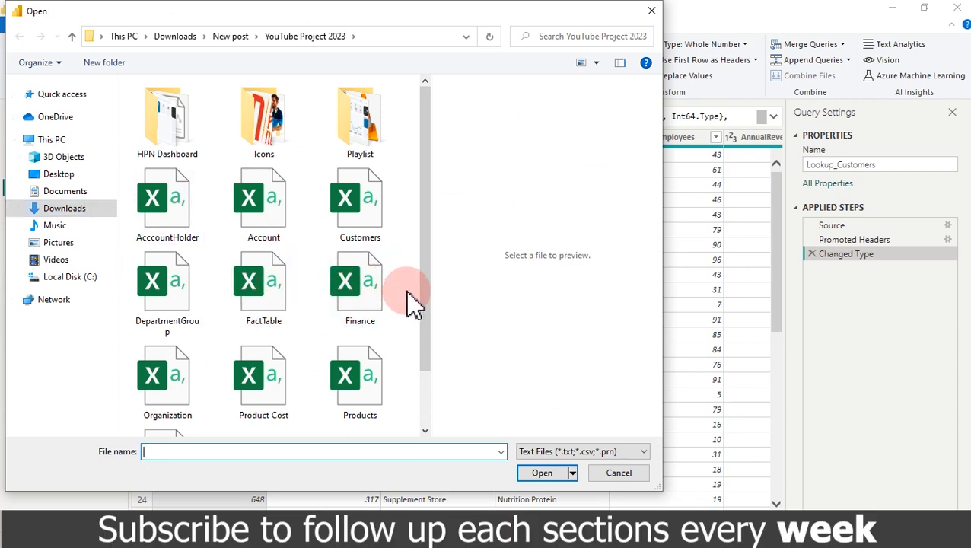
left_click(378, 390)
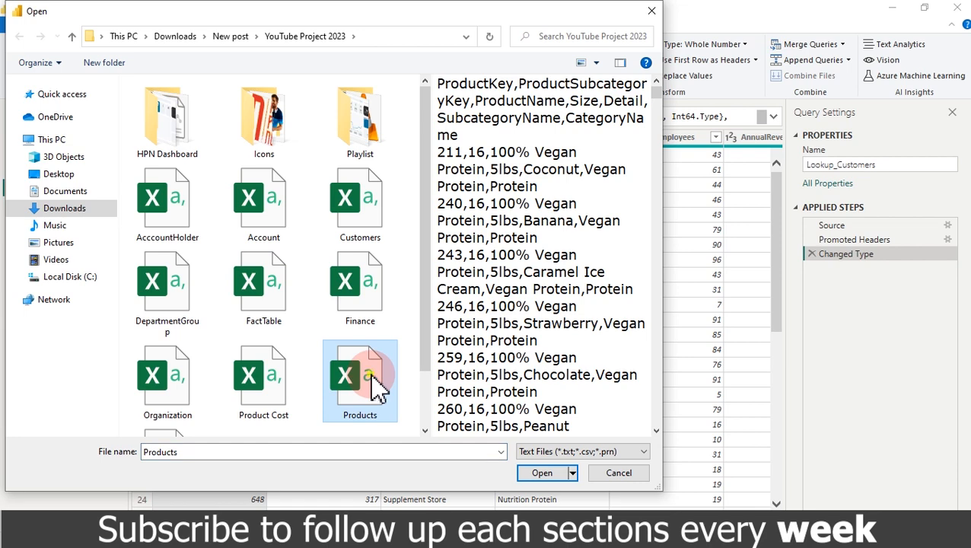
double_click(378, 389)
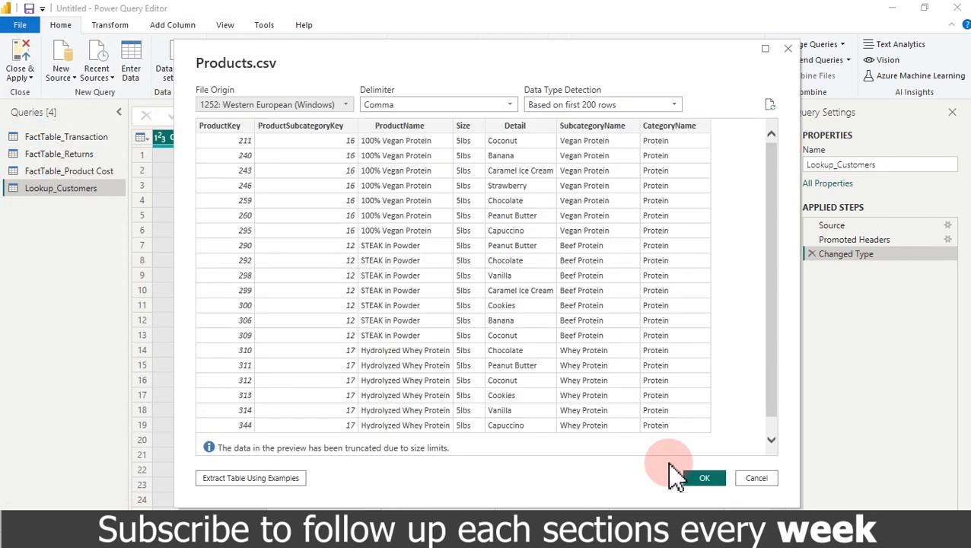
left_click(702, 477)
Step: Rename the Products query to Lookup_Products
left_click(815, 165)
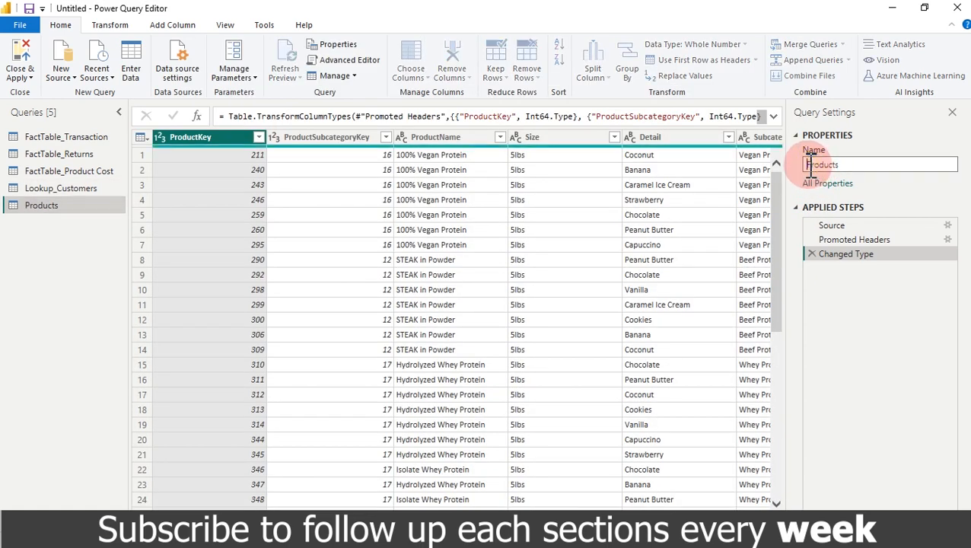
type("Lookup_")
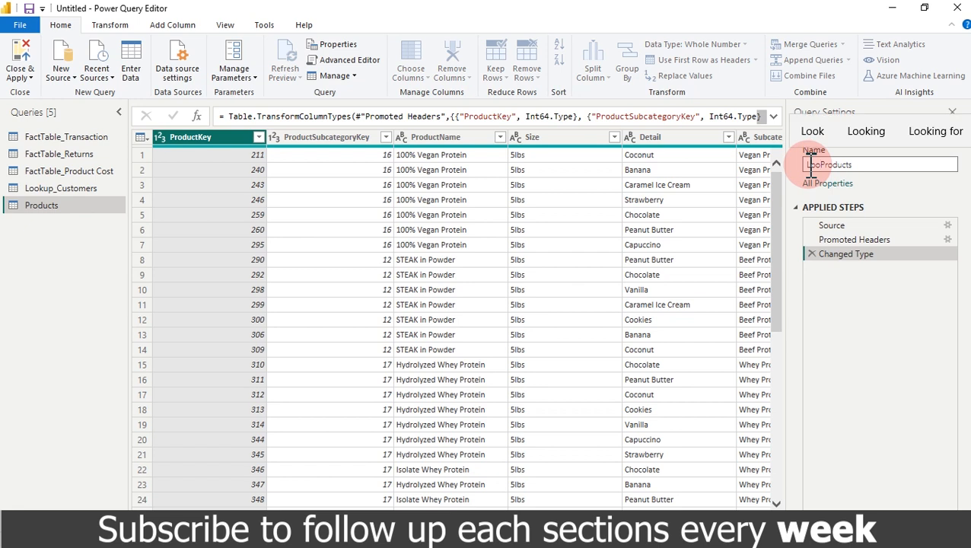
key("BackSpace")
key("BackSpace")
type("up_")
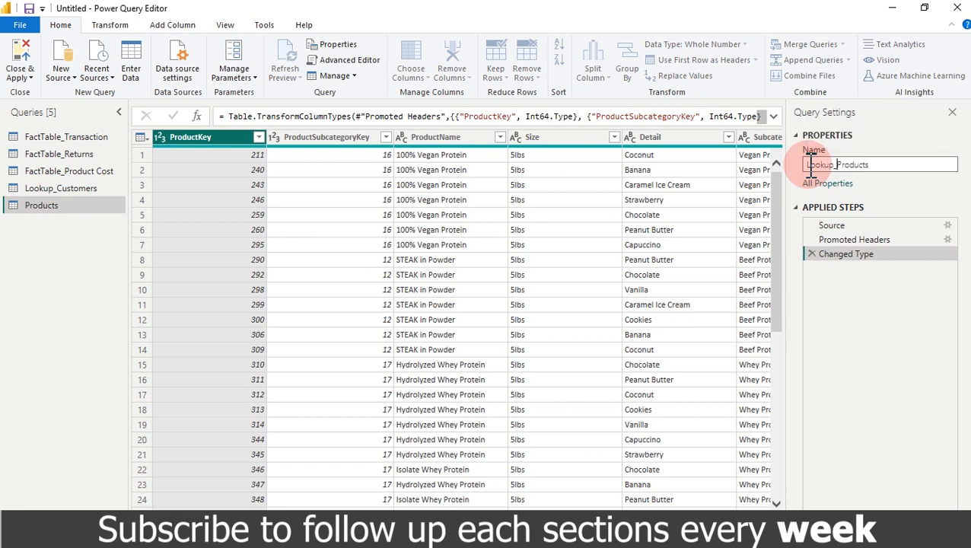
left_click(811, 171)
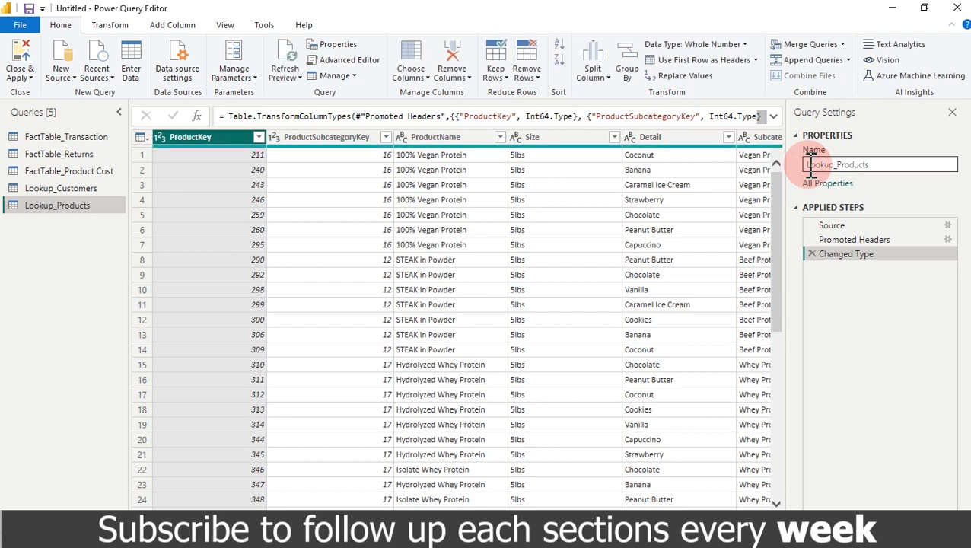
left_click(61, 73)
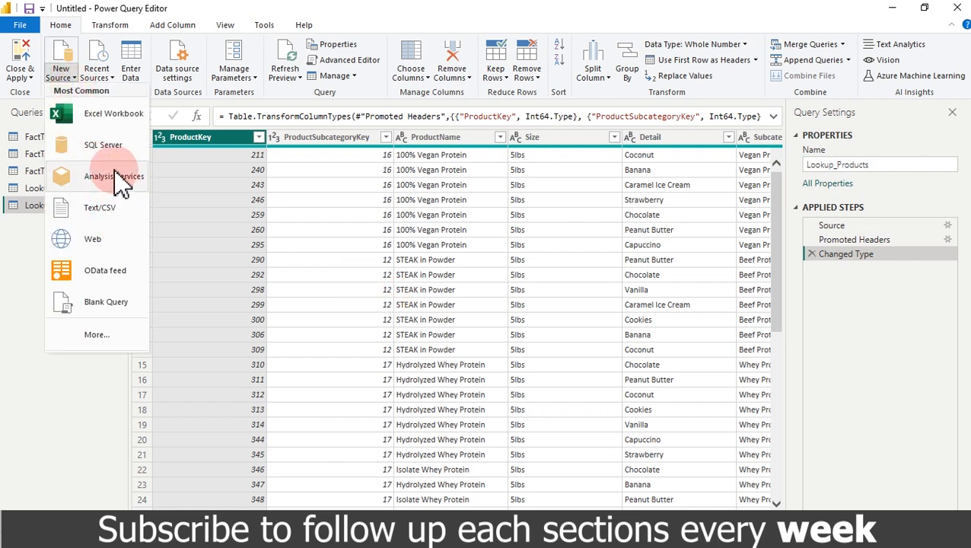
left_click(96, 207)
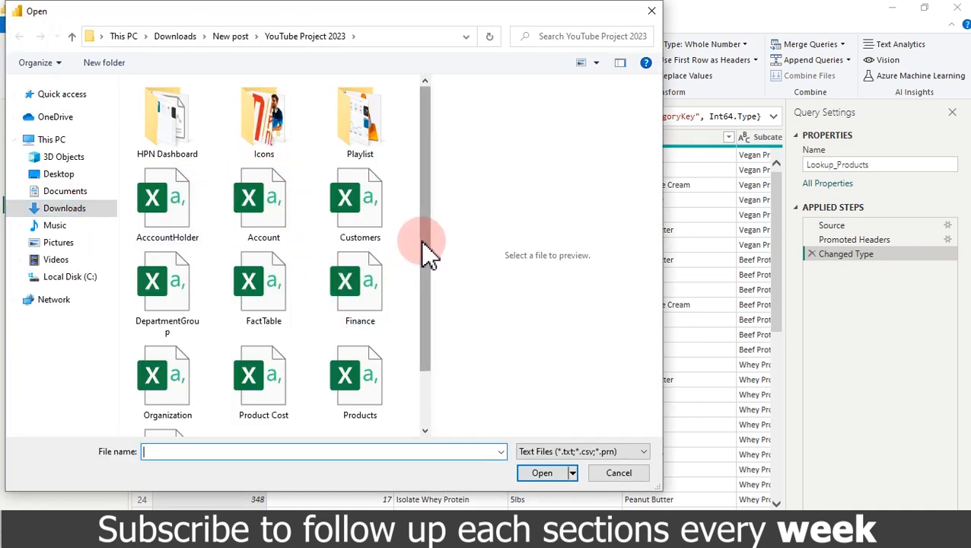
left_click_drag(425, 223, 424, 297)
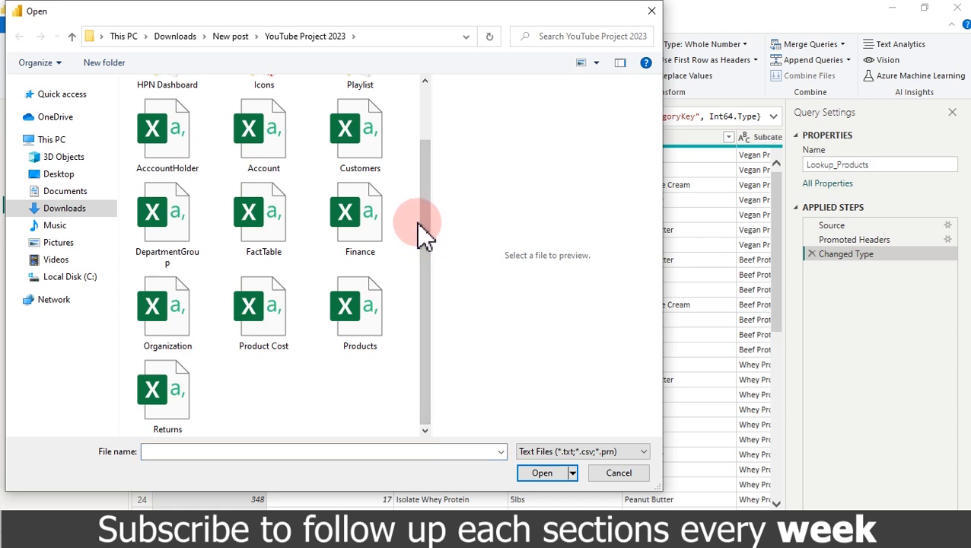
left_click_drag(428, 232, 439, 169)
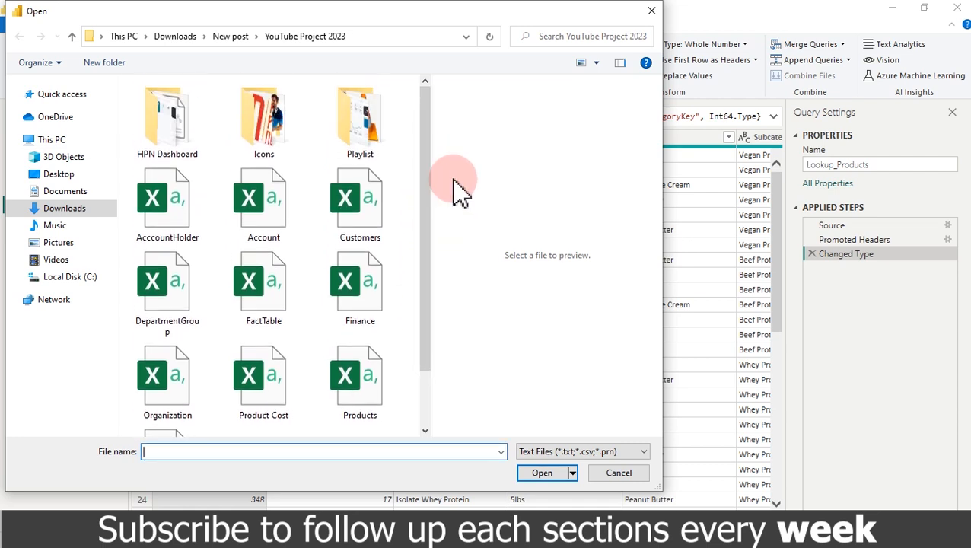
left_click_drag(426, 169, 430, 270)
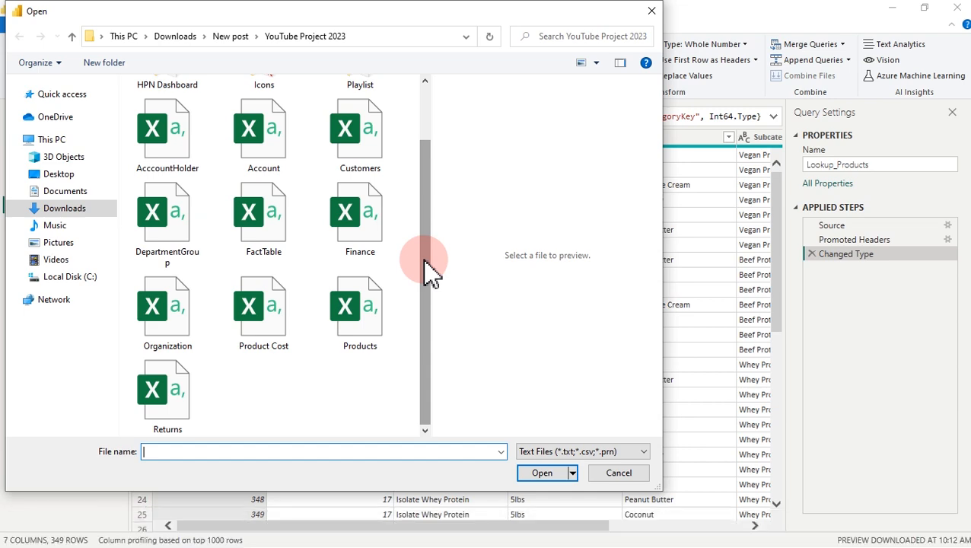
left_click(654, 12)
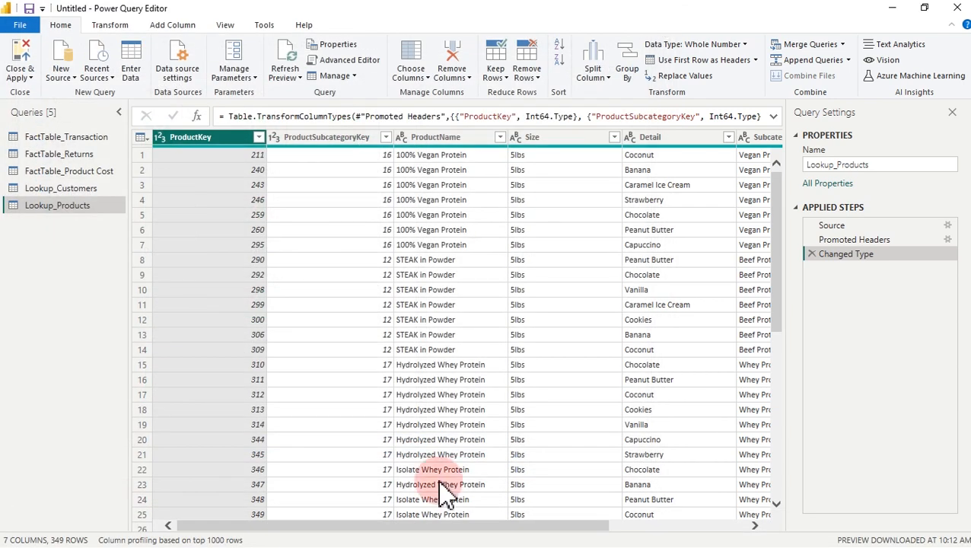
left_click_drag(426, 525, 604, 509)
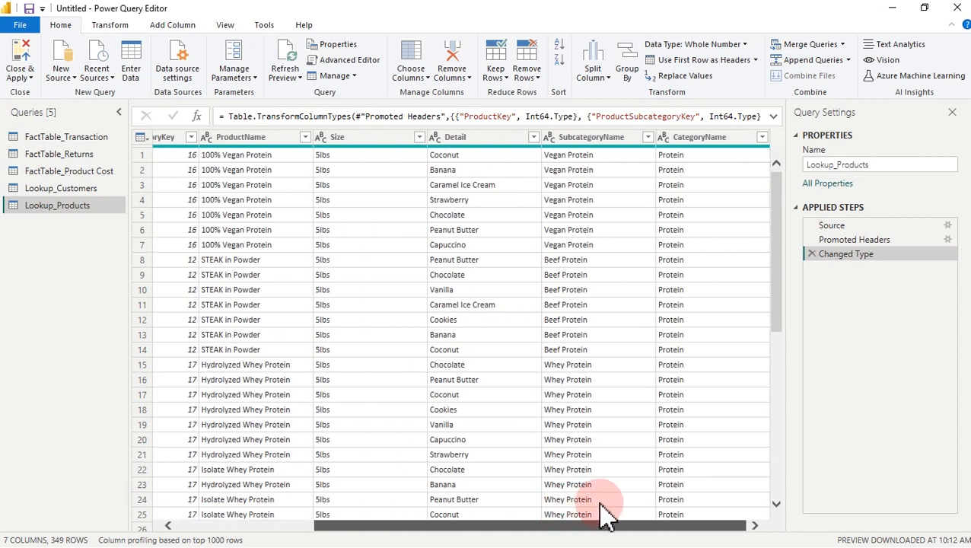
left_click(695, 136)
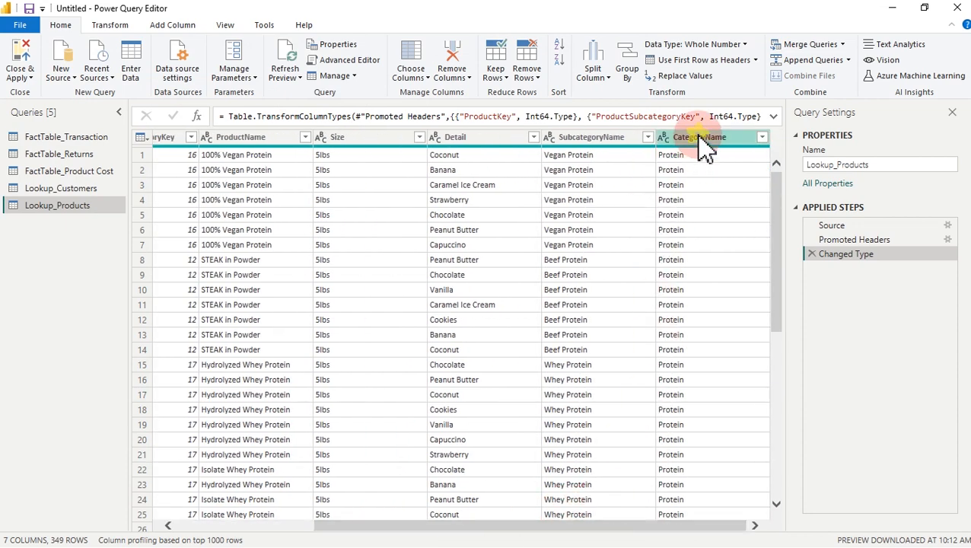
left_click(622, 139)
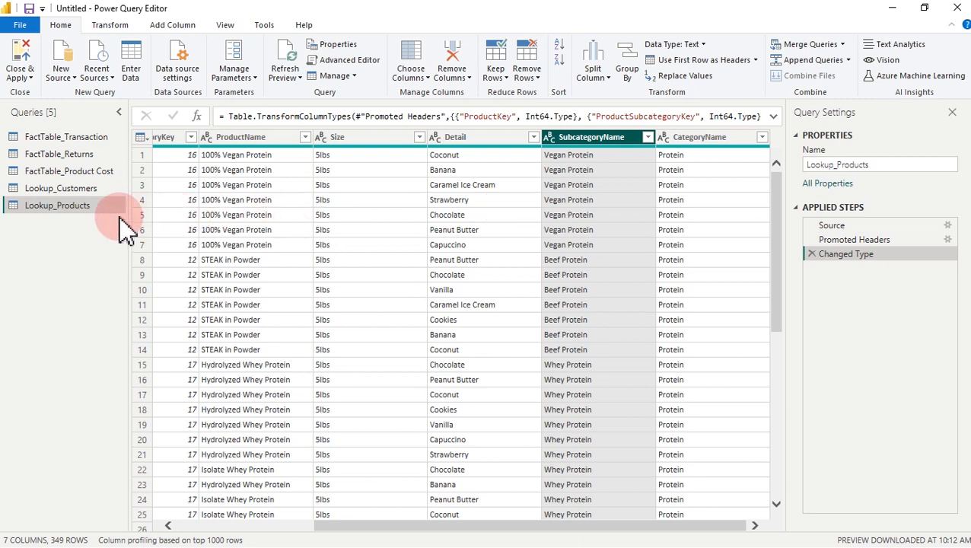
Step: Duplicate Lookup_Products and name the copy Lookup_ProductCategory
right_click(72, 207)
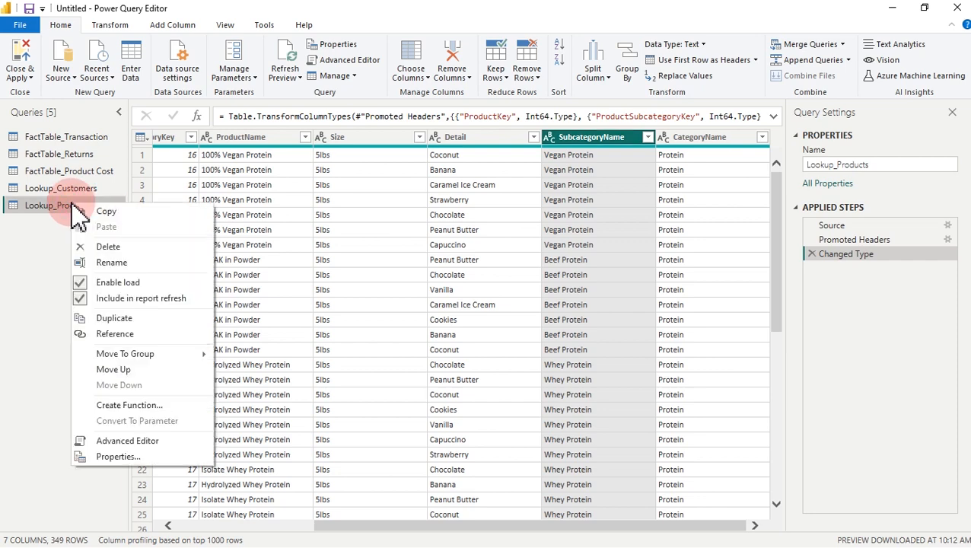
left_click(120, 319)
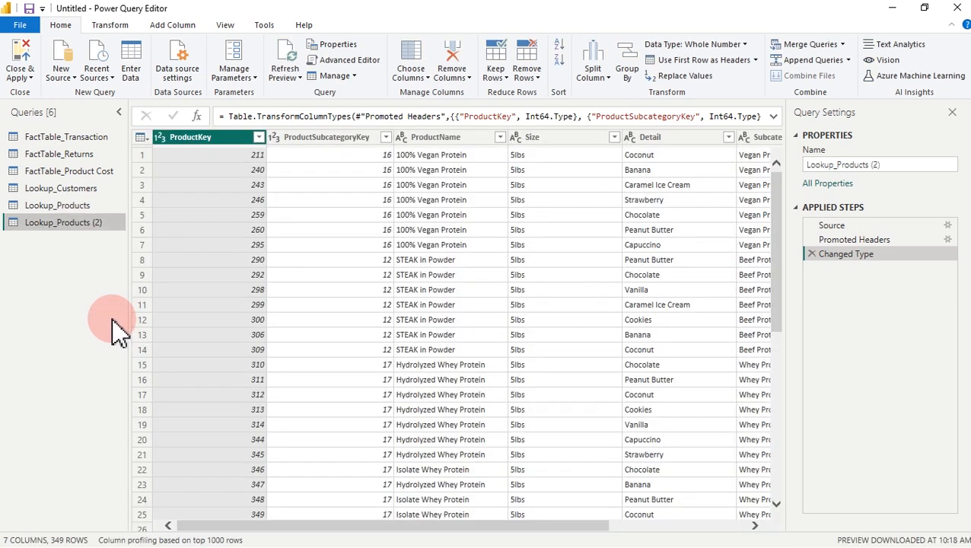
double_click(79, 223)
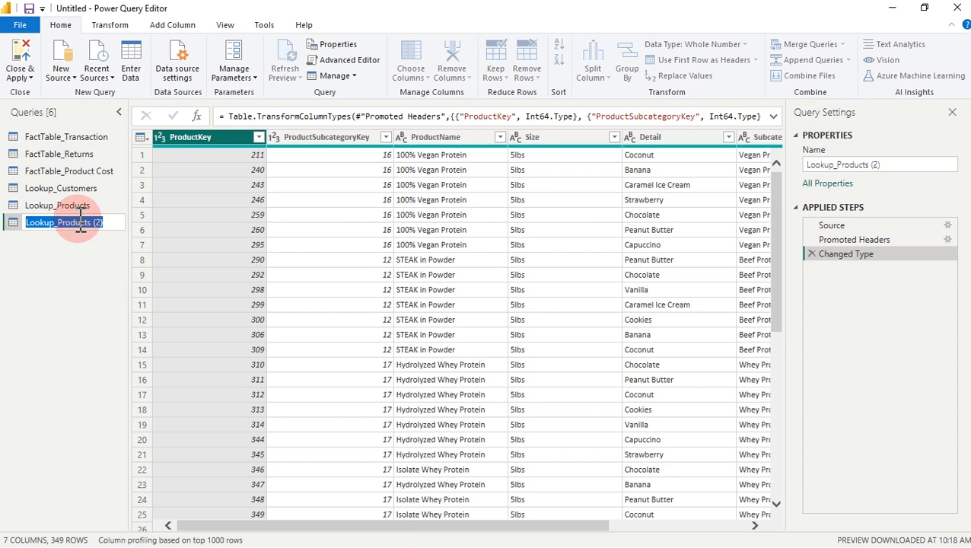
type("Lookup")
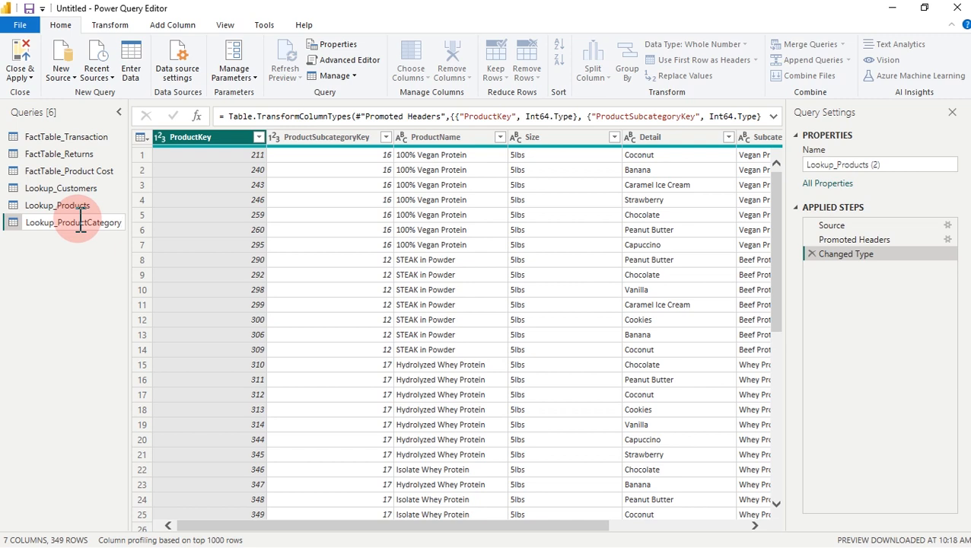
key("Return")
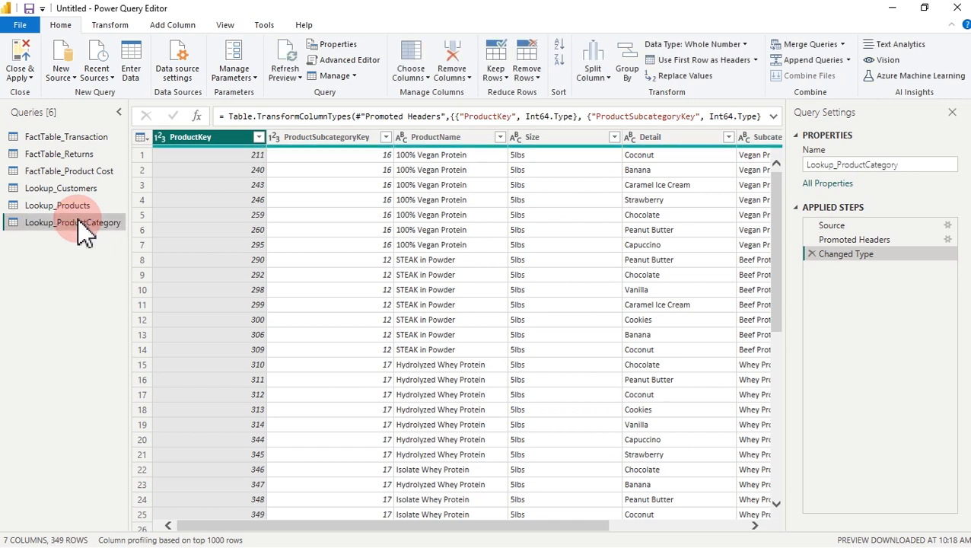
Step: Duplicate Lookup_ProductCategory and rename the copy Lookup_Product_SubCategory
right_click(84, 235)
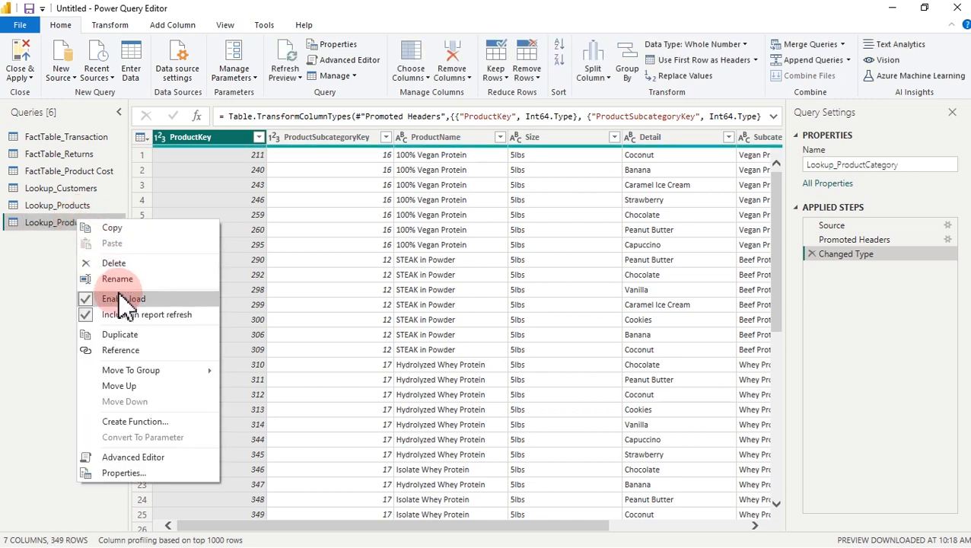
left_click(131, 340)
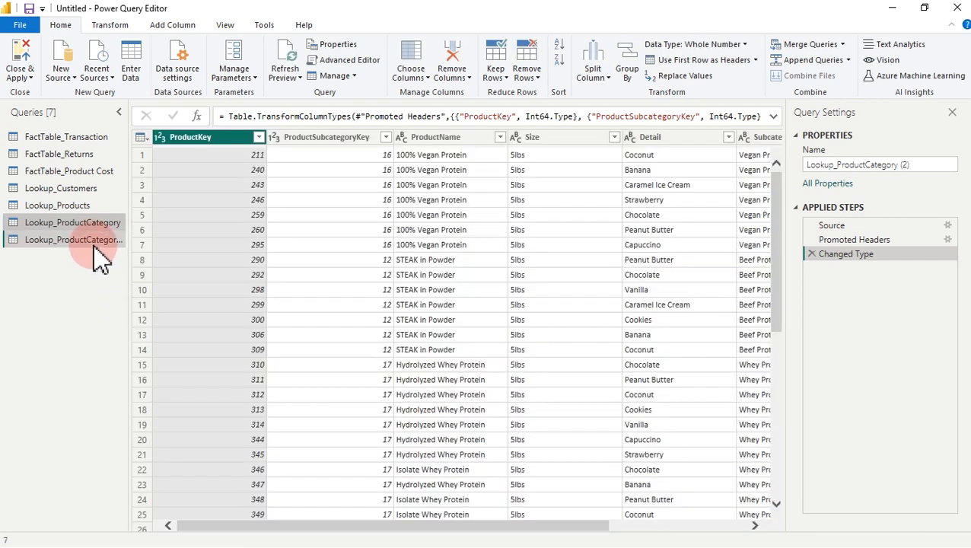
double_click(92, 241)
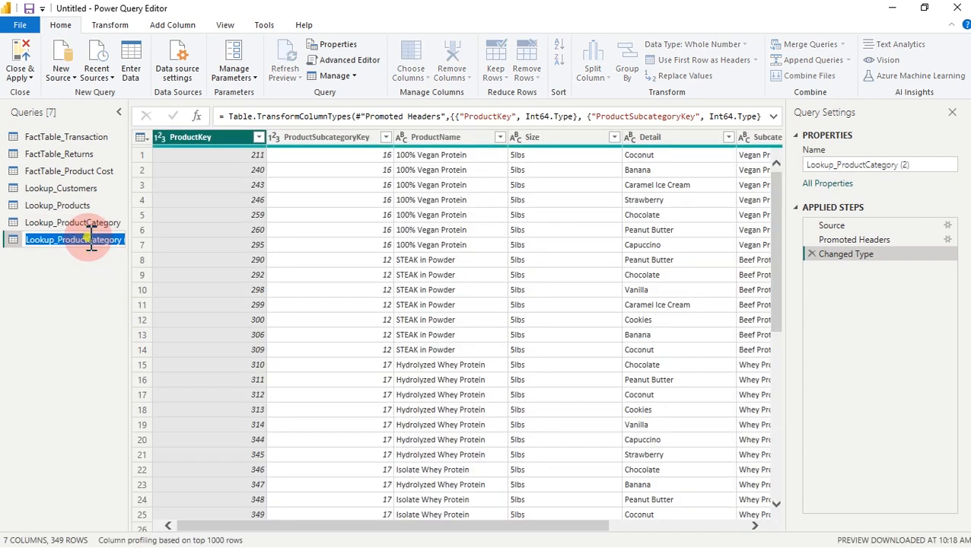
left_click(92, 240)
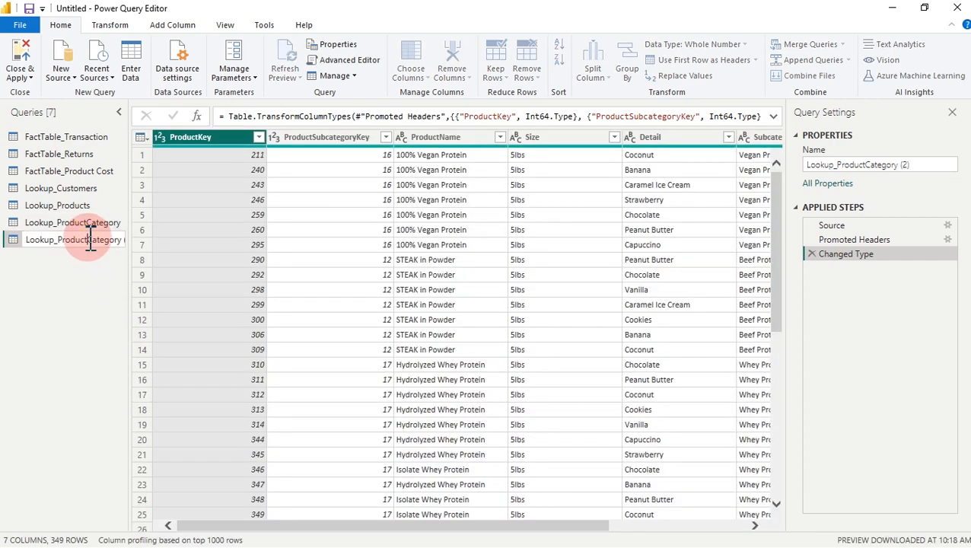
type("_Sub")
key("Return")
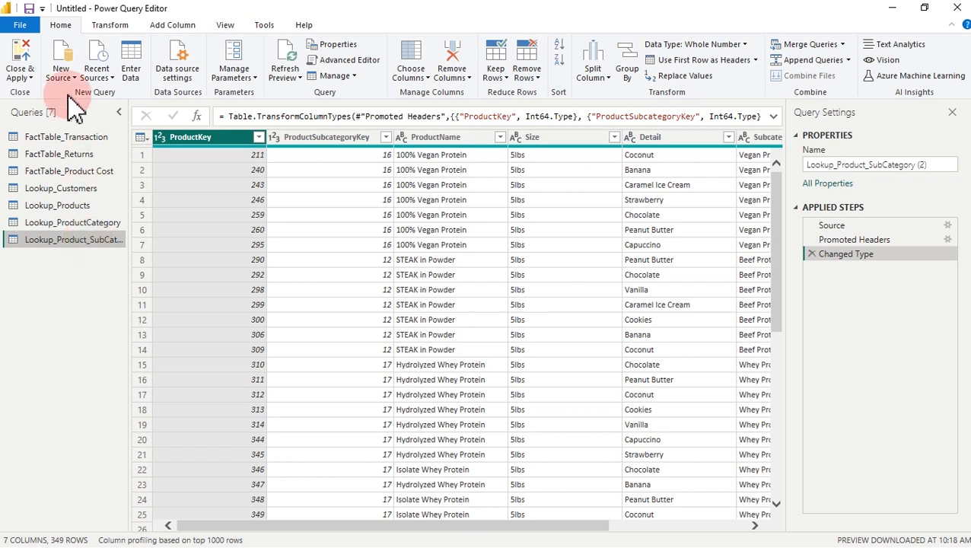
Step: Use Choose Columns to keep only SubcategoryName, leaving 349 rows
left_click(408, 80)
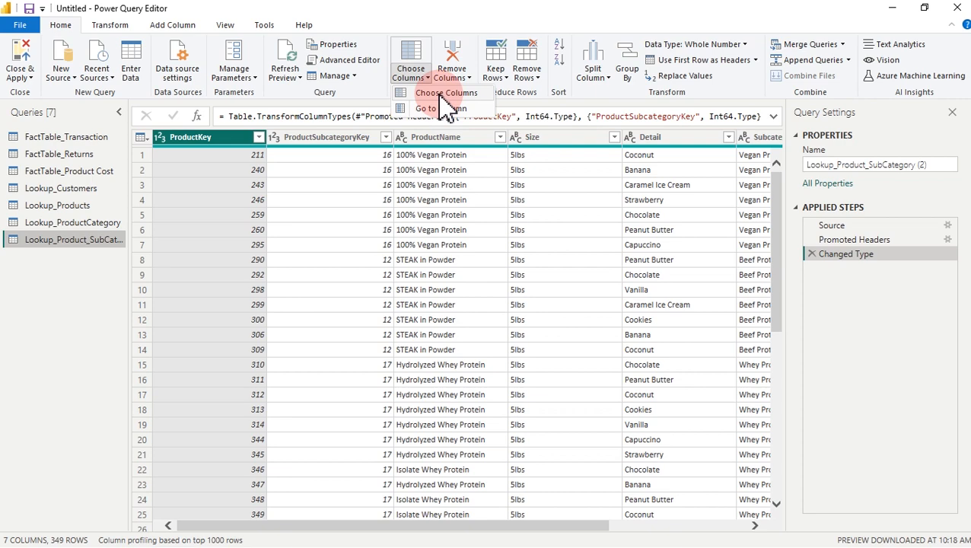
left_click(439, 94)
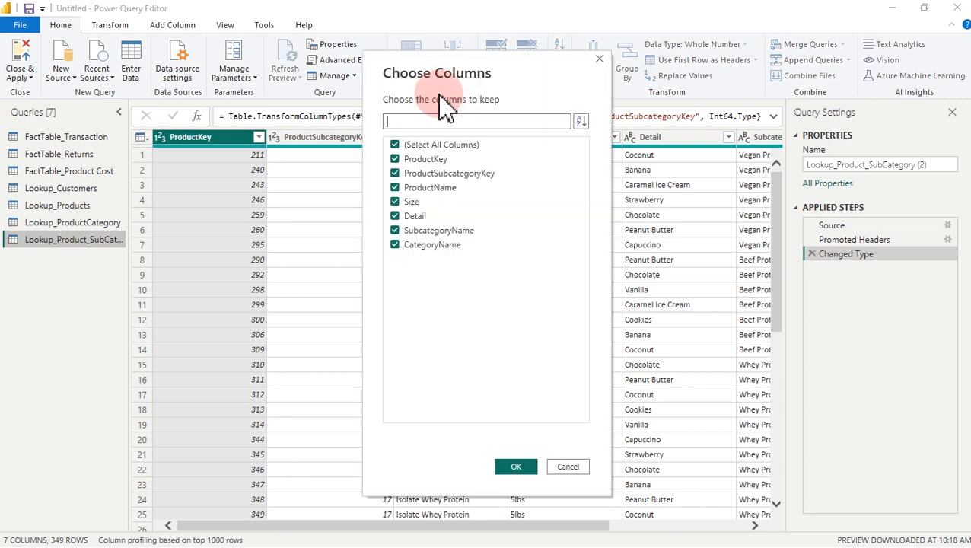
left_click(396, 146)
left_click(396, 233)
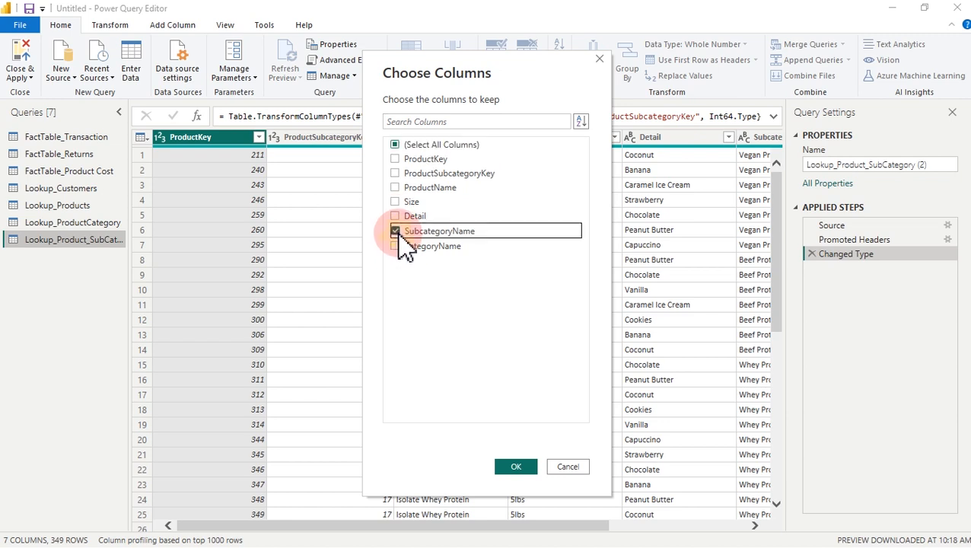
left_click(517, 465)
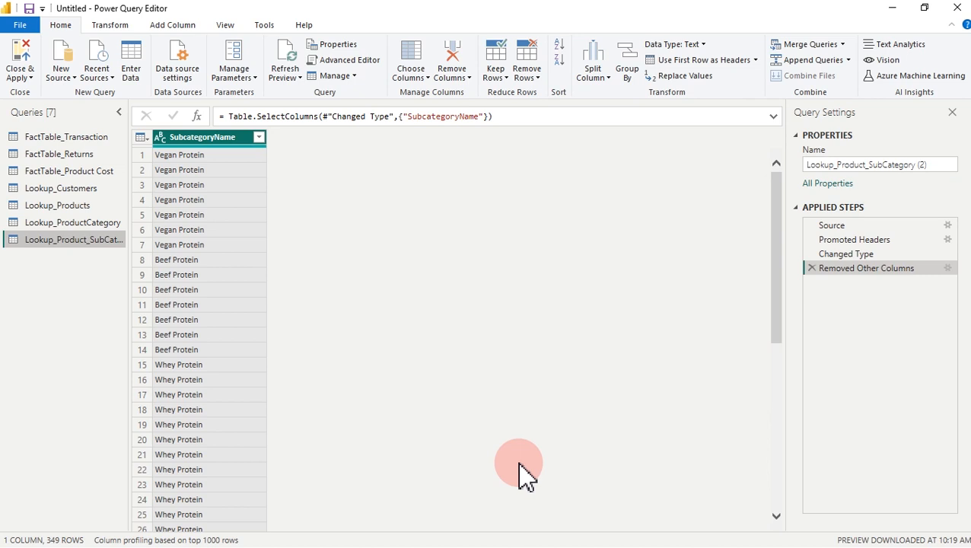
Step: Remove duplicate subcategory names and add an index column starting from 0
right_click(216, 154)
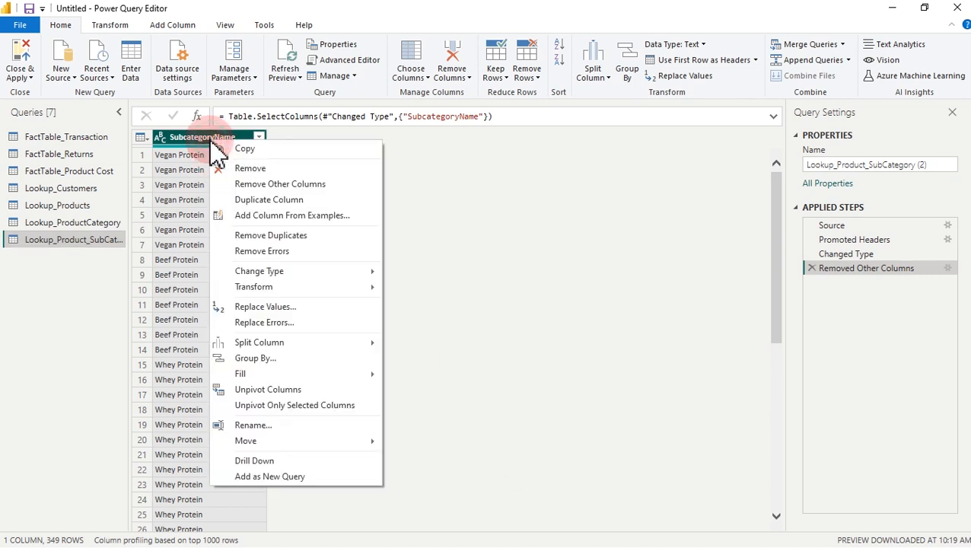
left_click(274, 237)
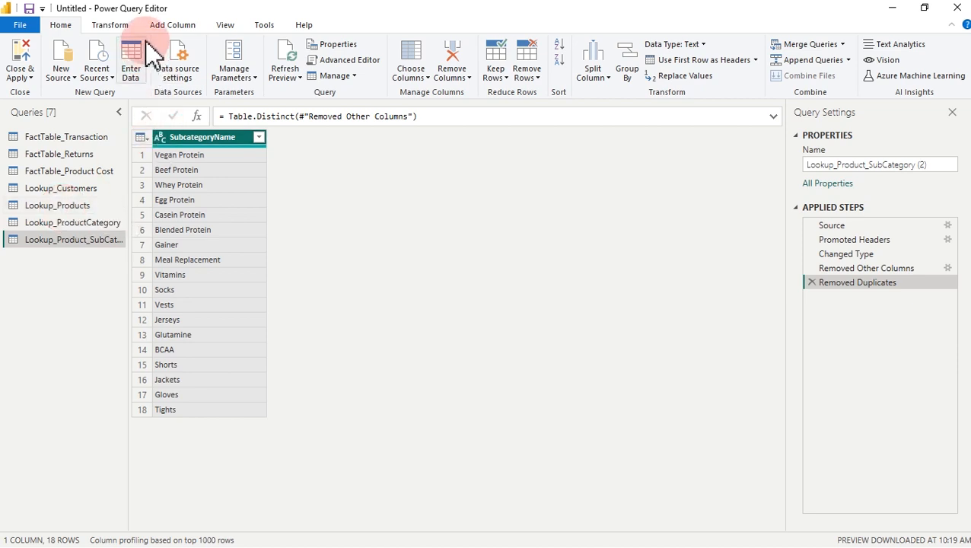
left_click(169, 27)
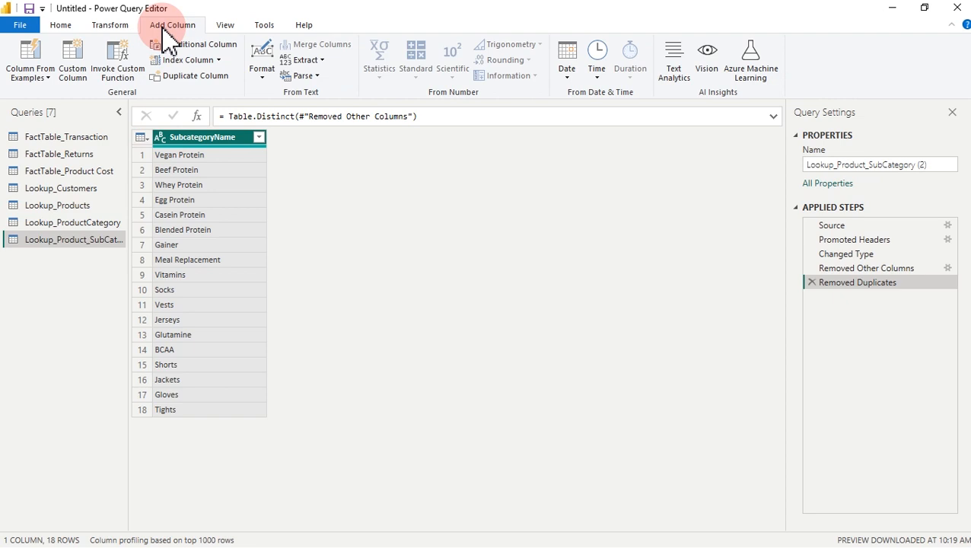
left_click(183, 60)
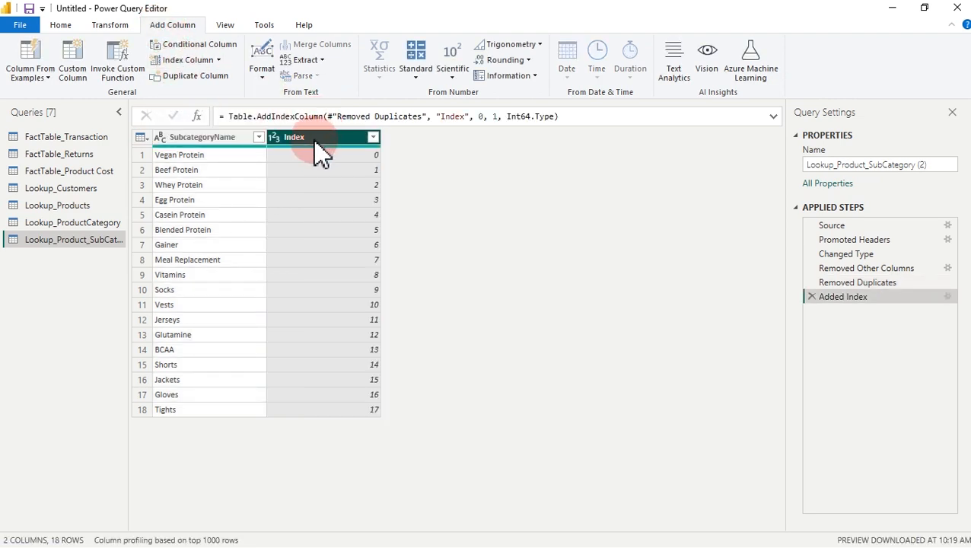
Step: Rename the index column to Subcategory ID and move it to the first position
double_click(315, 138)
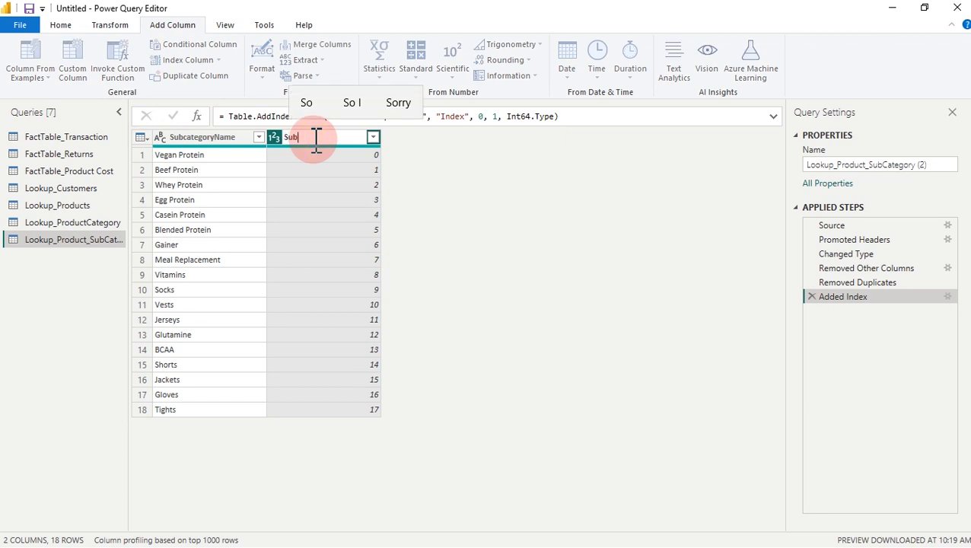
type("Subcate")
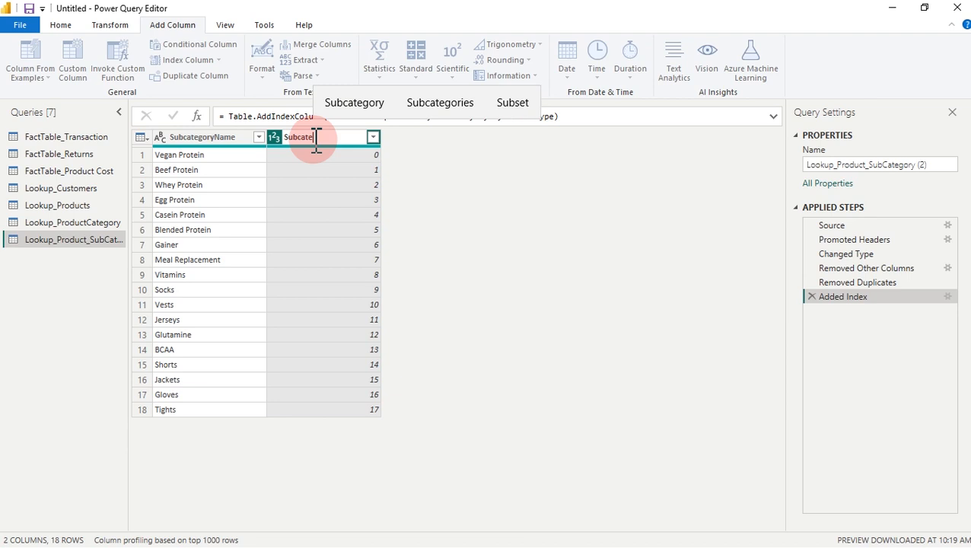
type("gory ID")
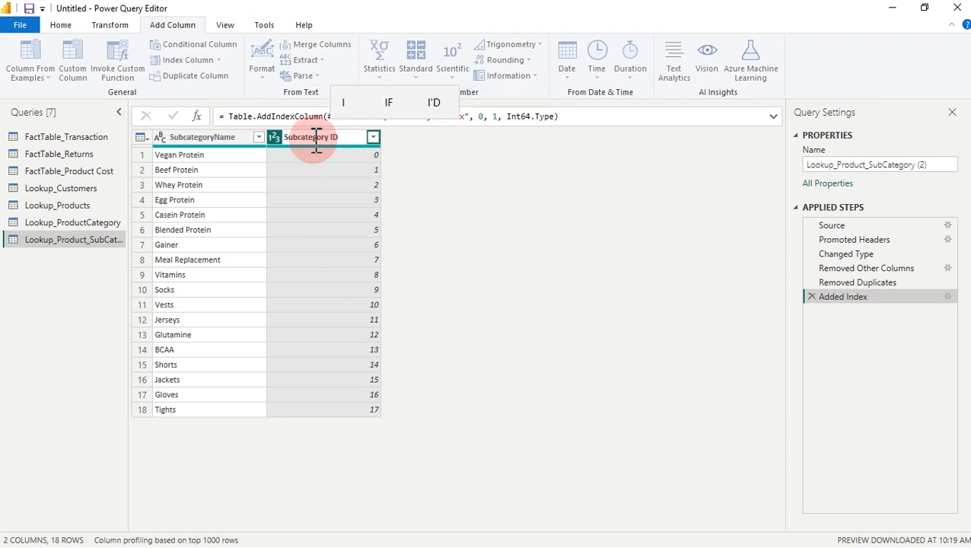
key("Return")
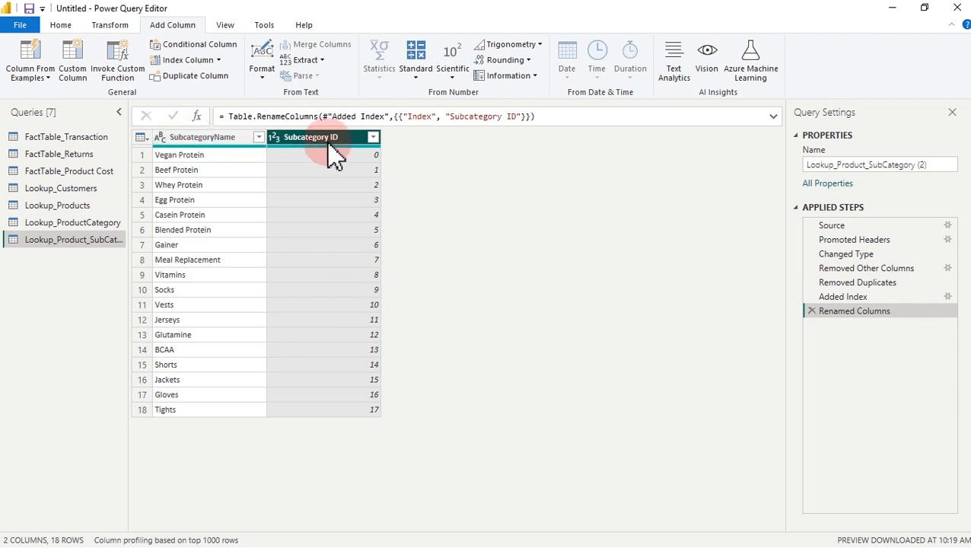
left_click_drag(330, 148, 204, 151)
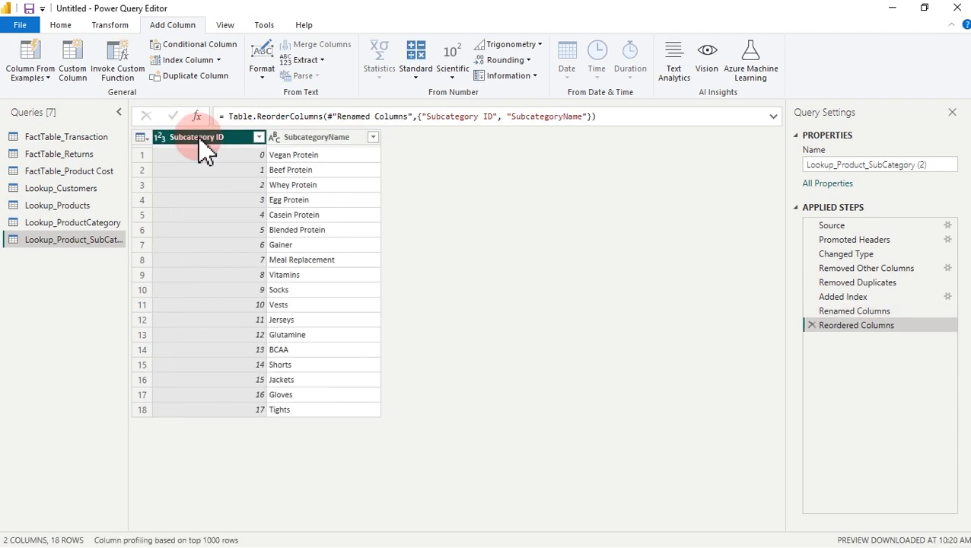
left_click(76, 225)
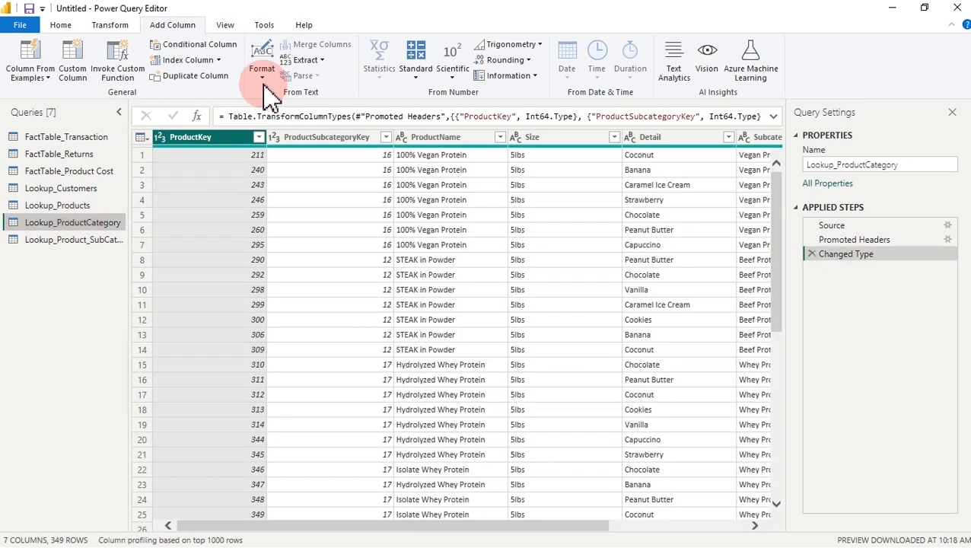
Step: Keep only the CategoryName column in Lookup_ProductCategory and remove its duplicate rows
left_click(63, 26)
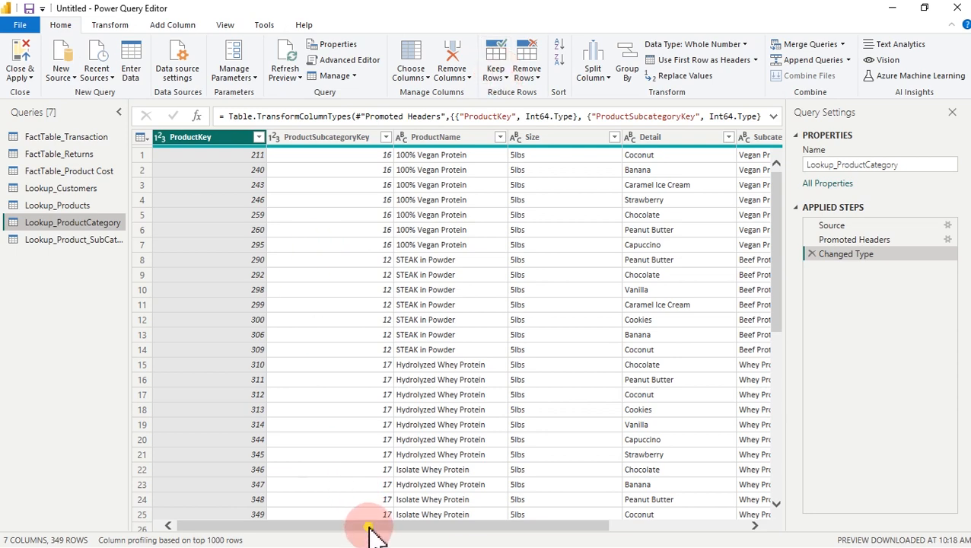
left_click_drag(375, 532, 534, 533)
left_click(689, 139)
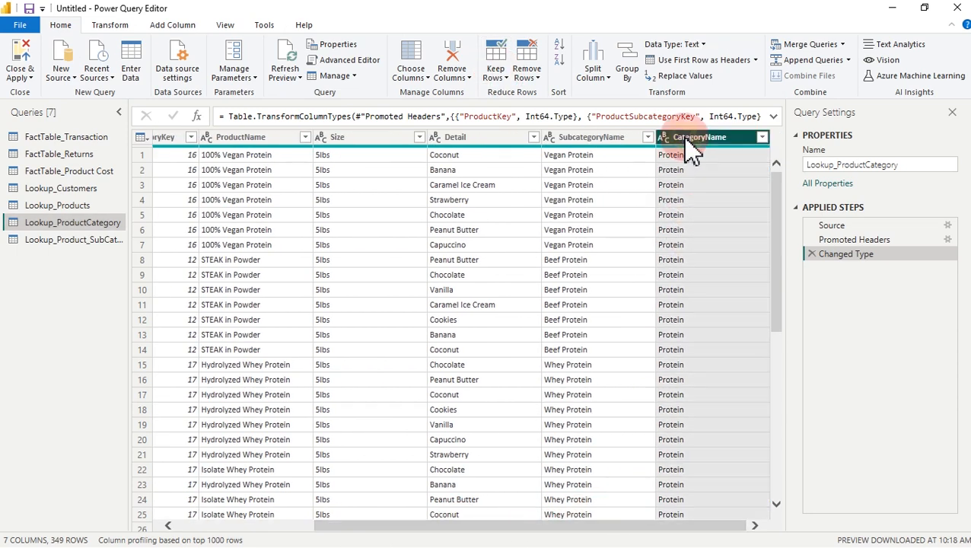
right_click(687, 143)
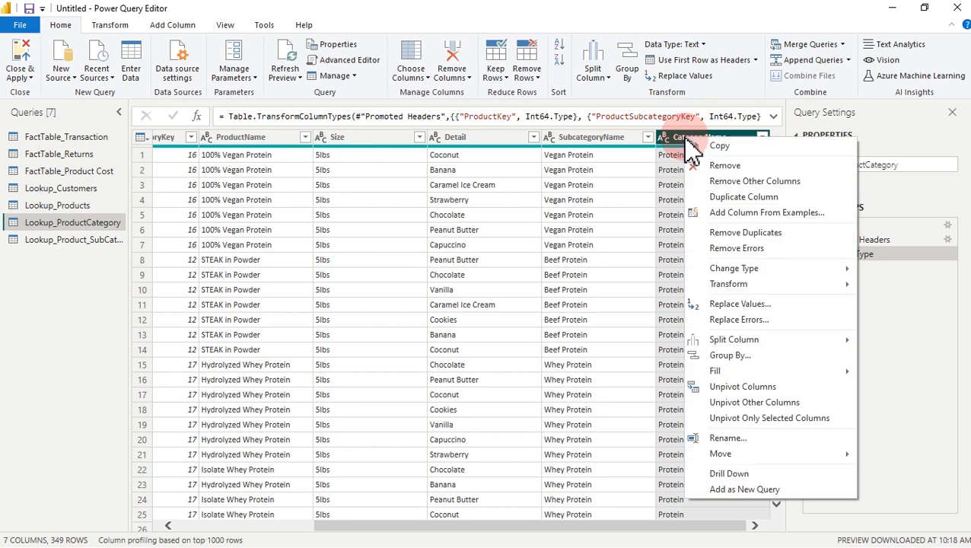
left_click(757, 182)
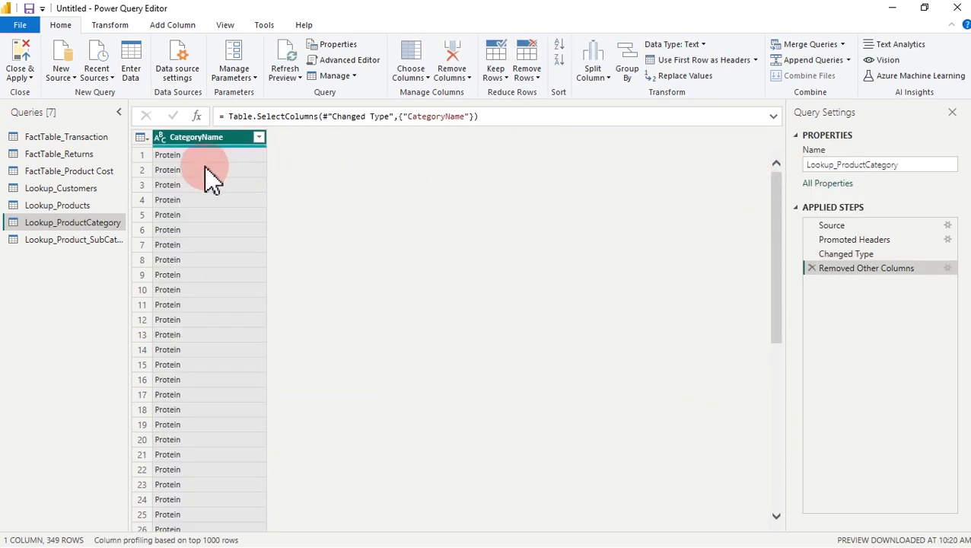
right_click(199, 140)
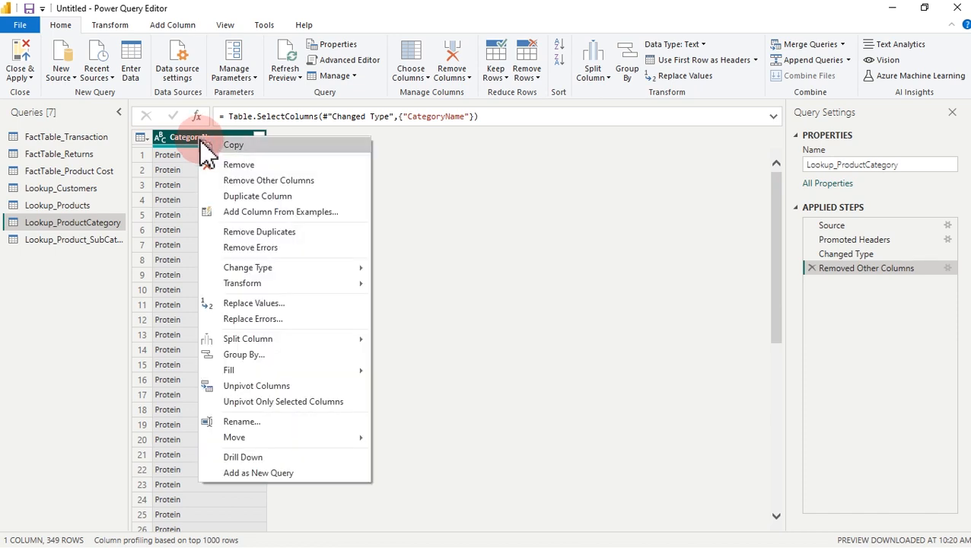
left_click(261, 232)
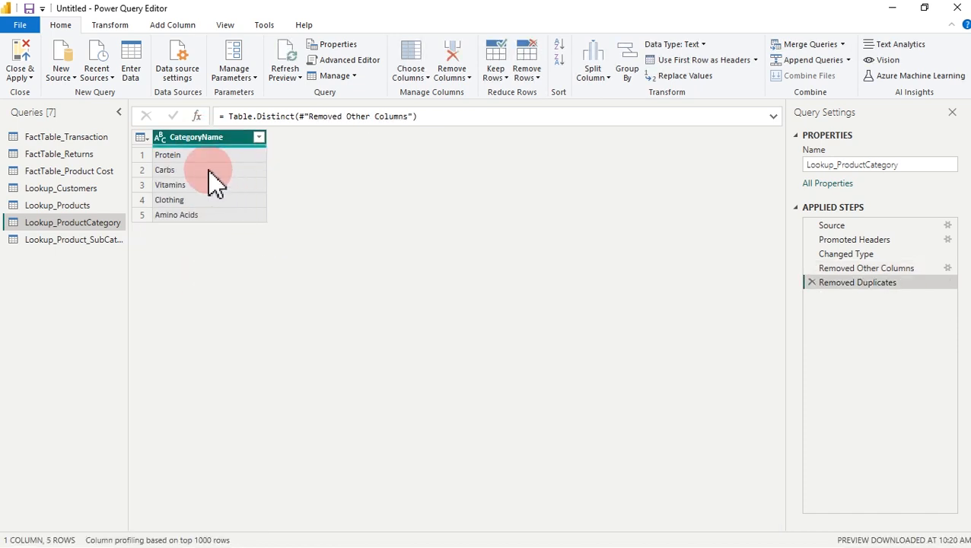
Step: Add a custom Index column starting at 1 with increment 10
left_click(163, 26)
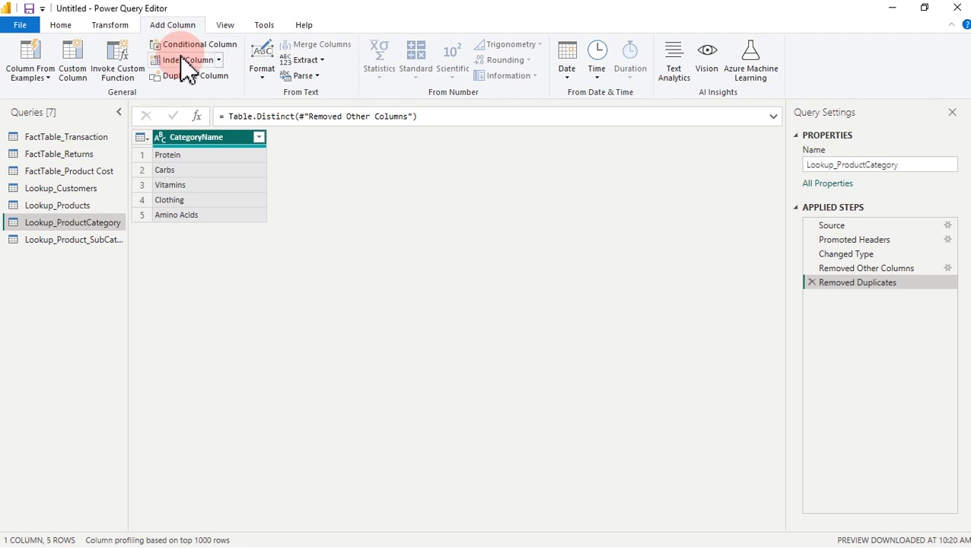
left_click(219, 61)
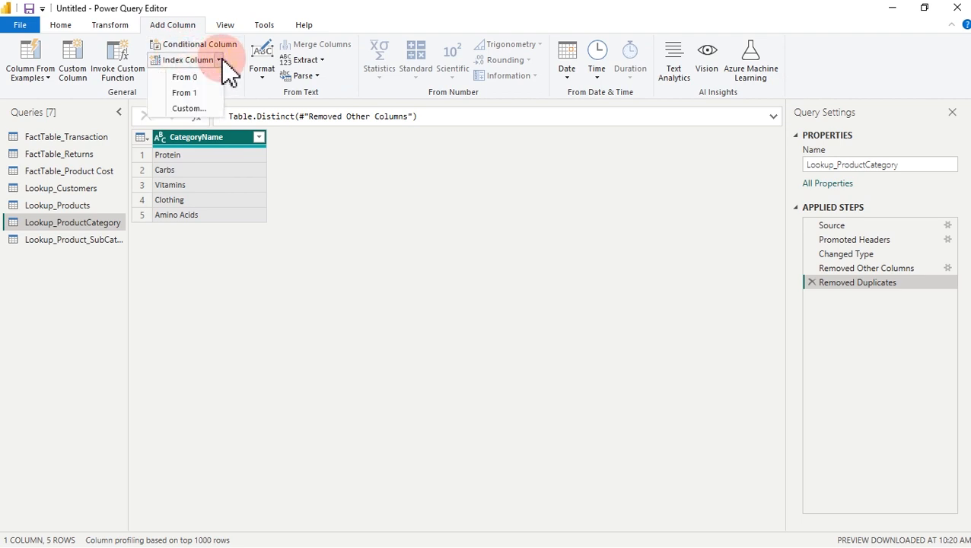
left_click(189, 109)
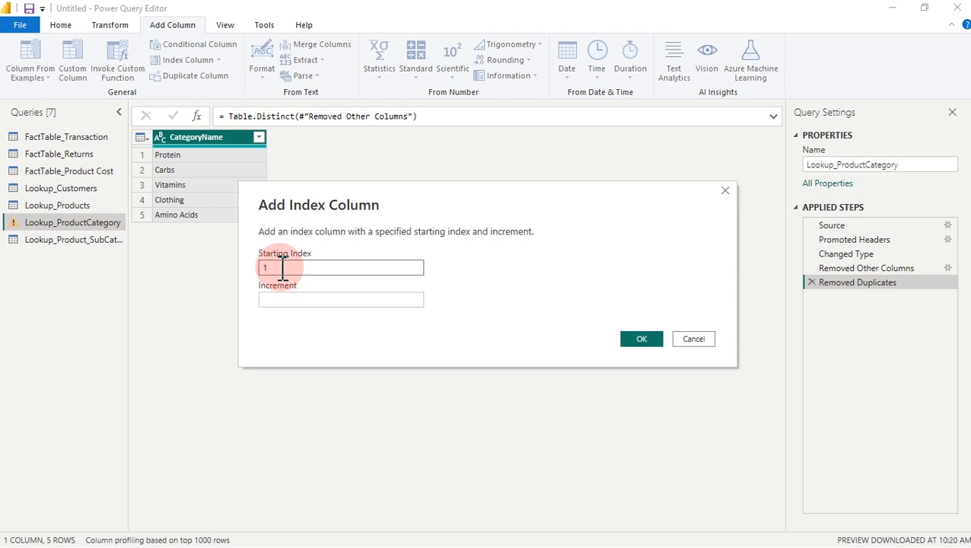
left_click(279, 300)
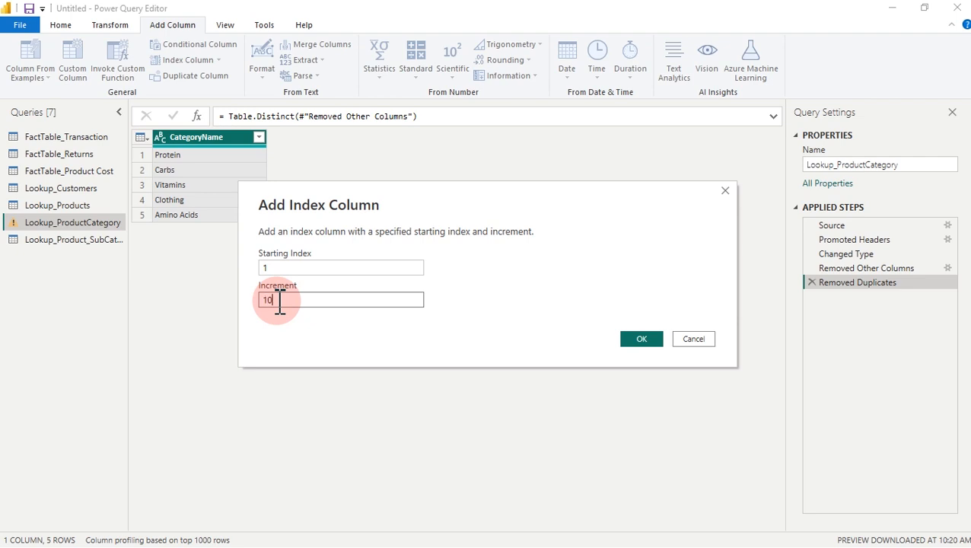
left_click(643, 342)
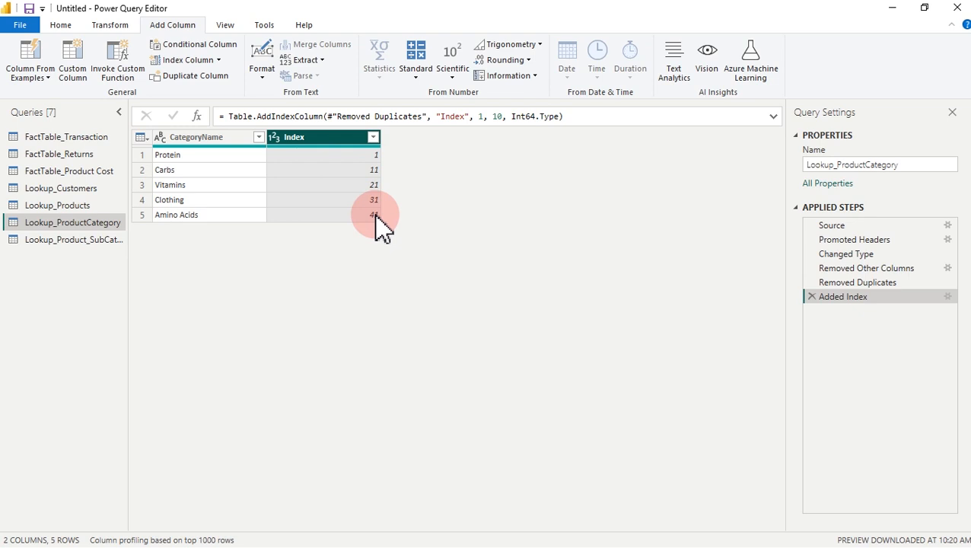
Step: Rename the Index column to 'Product category ID' and move it before CategoryName
double_click(294, 138)
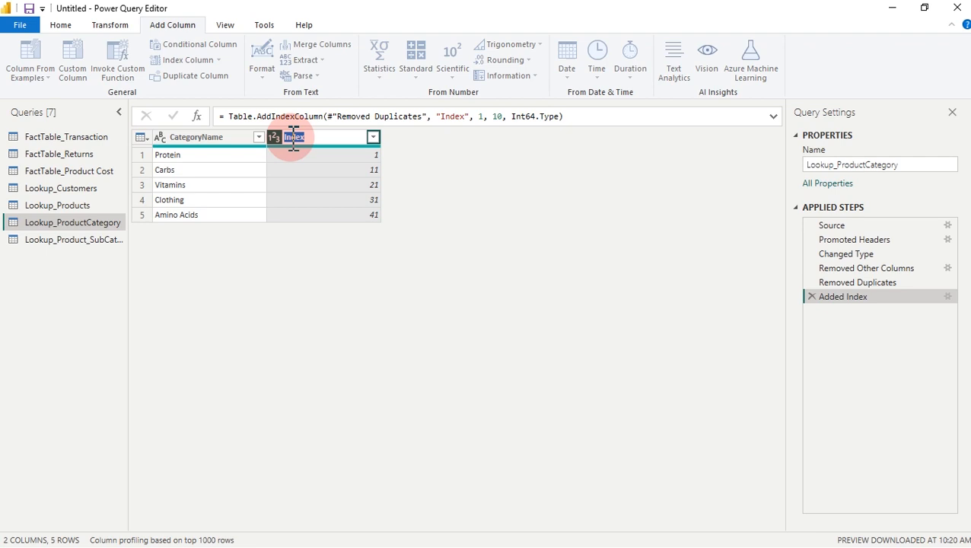
type("Categor")
key("BackSpace")
key("BackSpace")
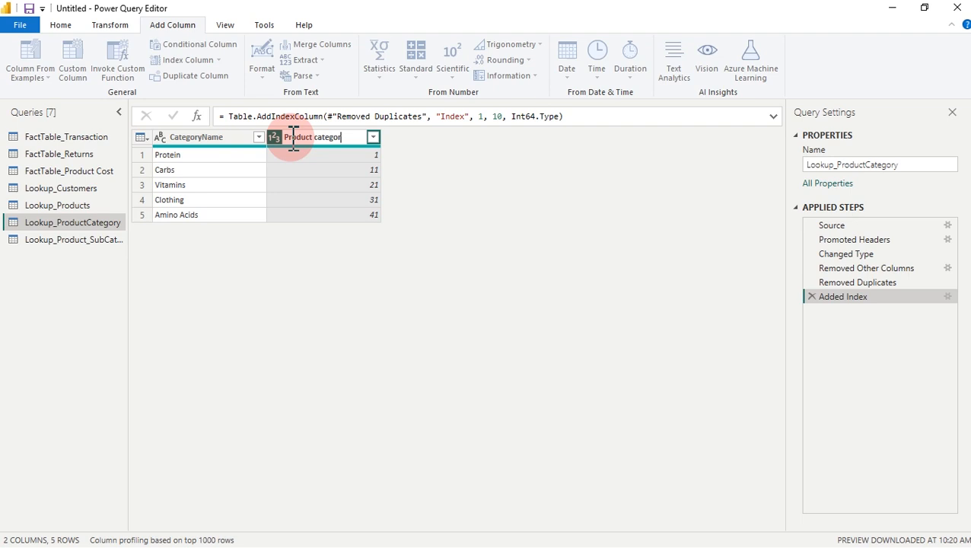
key("Return")
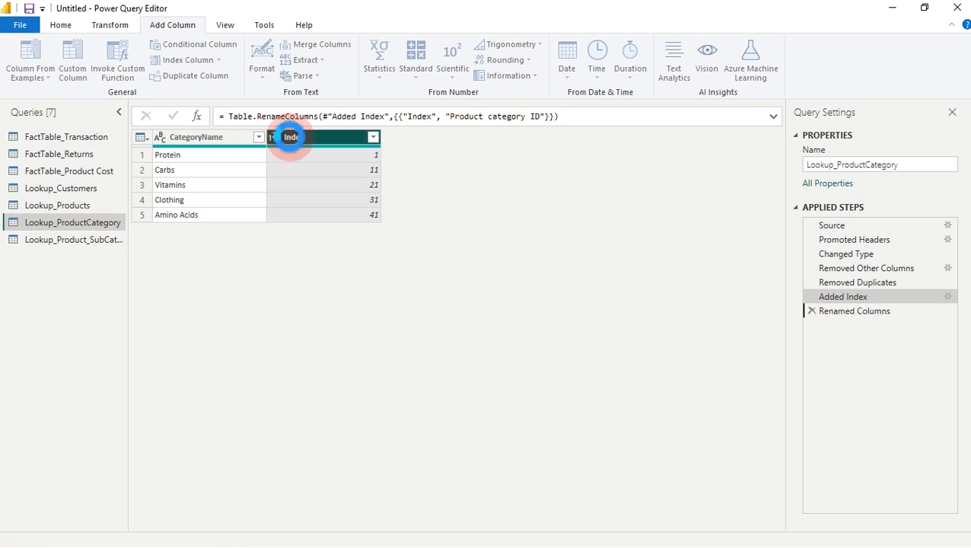
left_click_drag(346, 140, 227, 142)
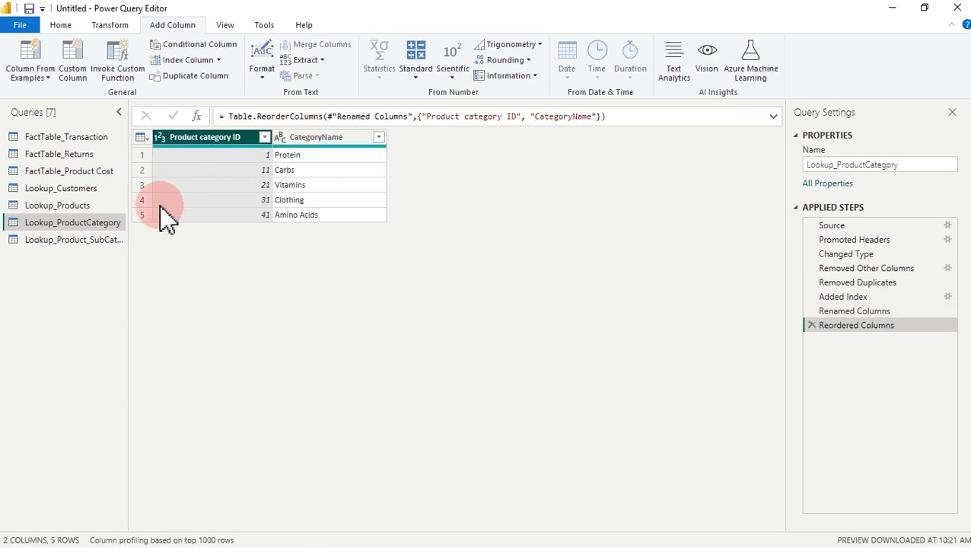
left_click(84, 239)
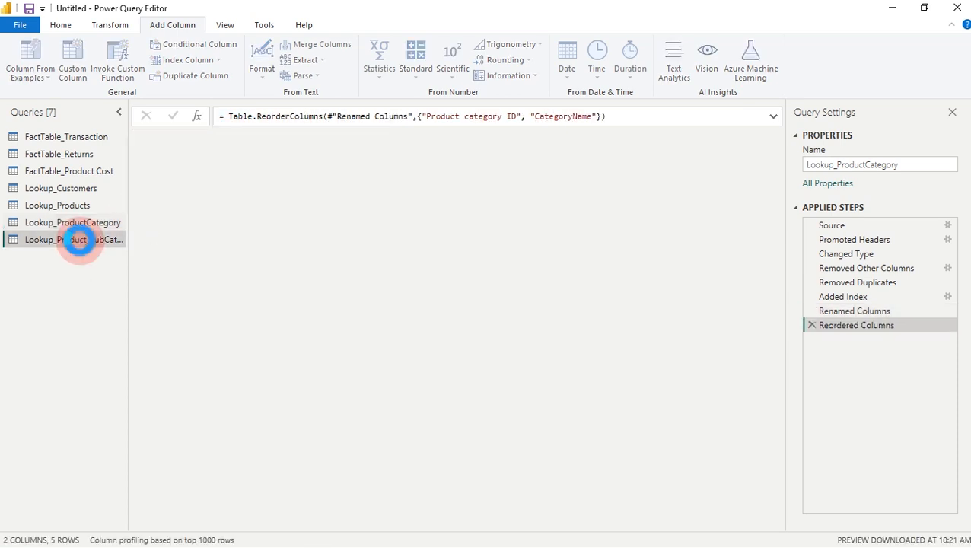
Step: Switch to the Lookup_Products query and select its SubcategoryName column
left_click(91, 227)
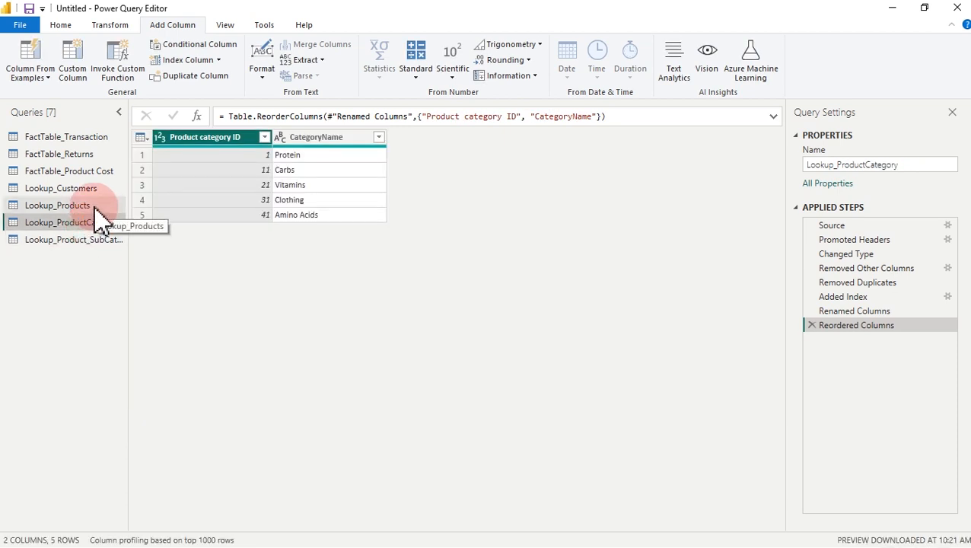
left_click(76, 205)
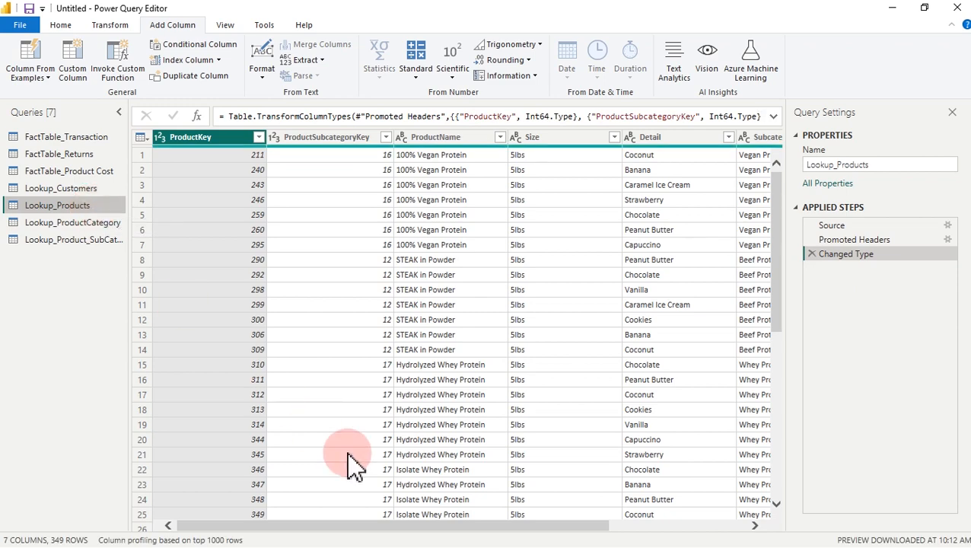
left_click_drag(384, 537, 624, 526)
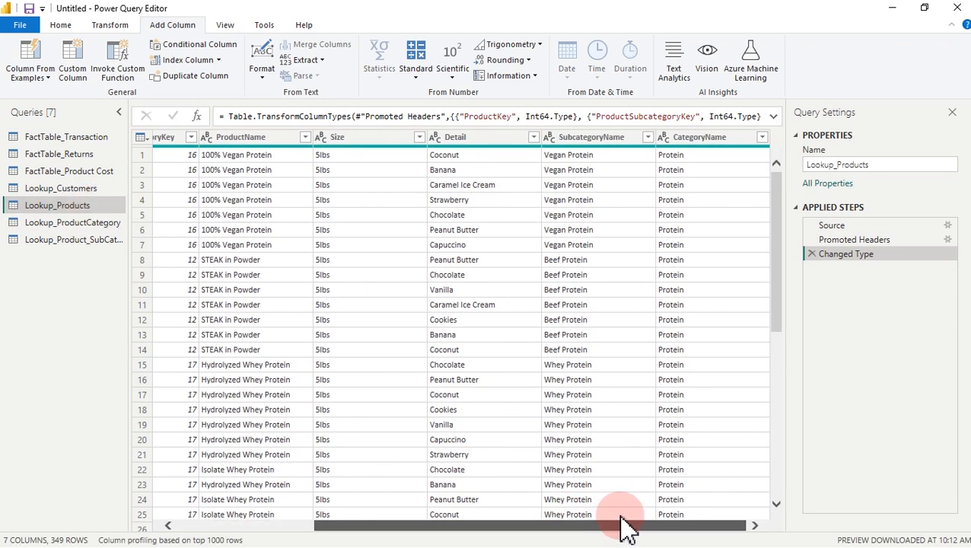
left_click(597, 141)
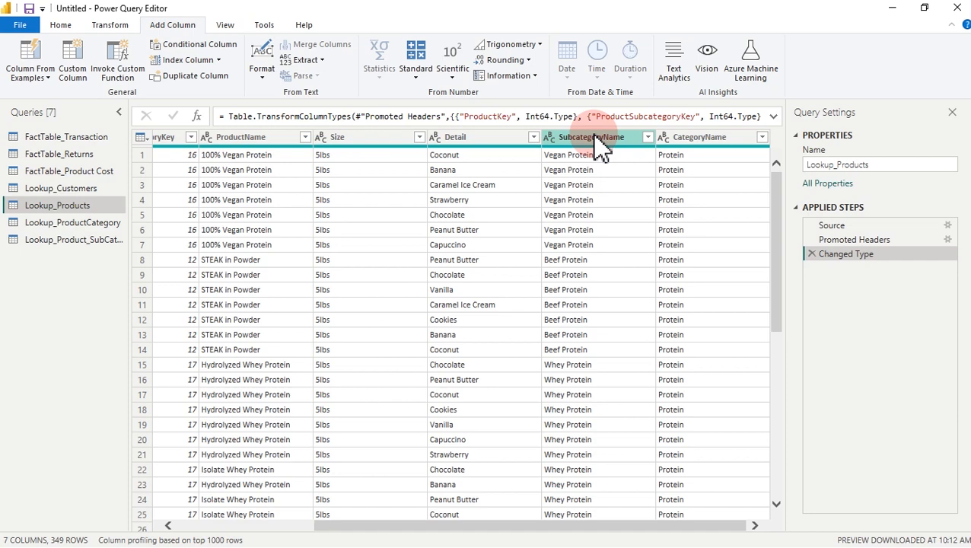
left_click(65, 28)
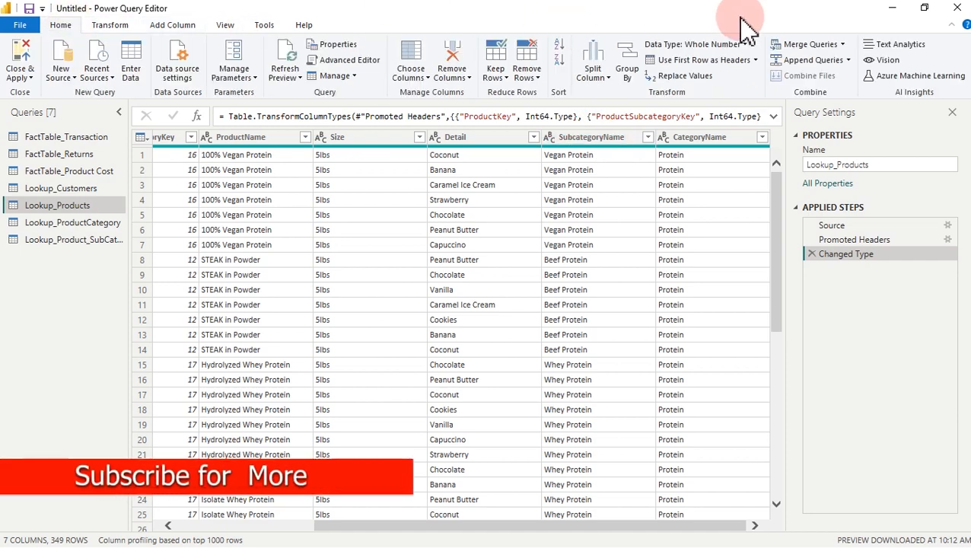
Step: Open the Merge dialog for Lookup_Products and cancel it without merging
left_click(818, 52)
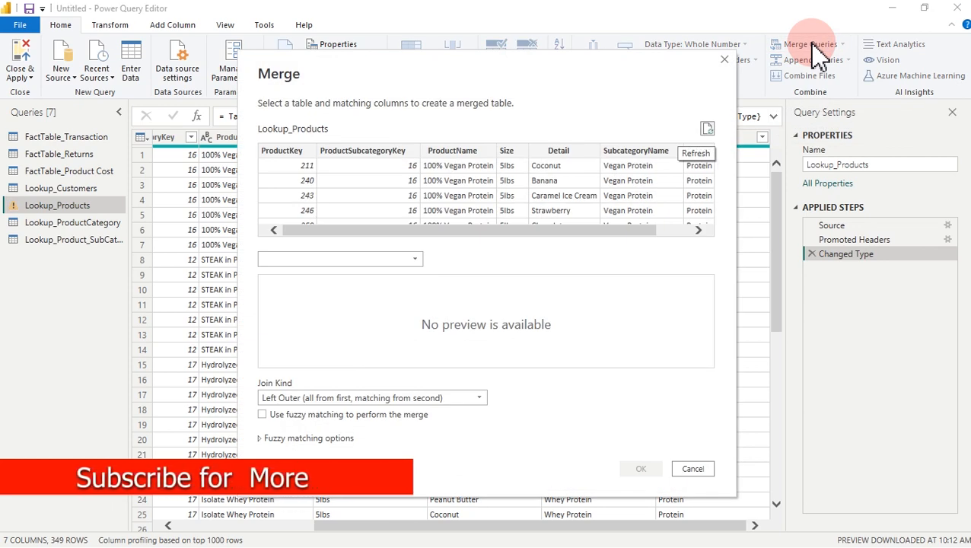
left_click(368, 260)
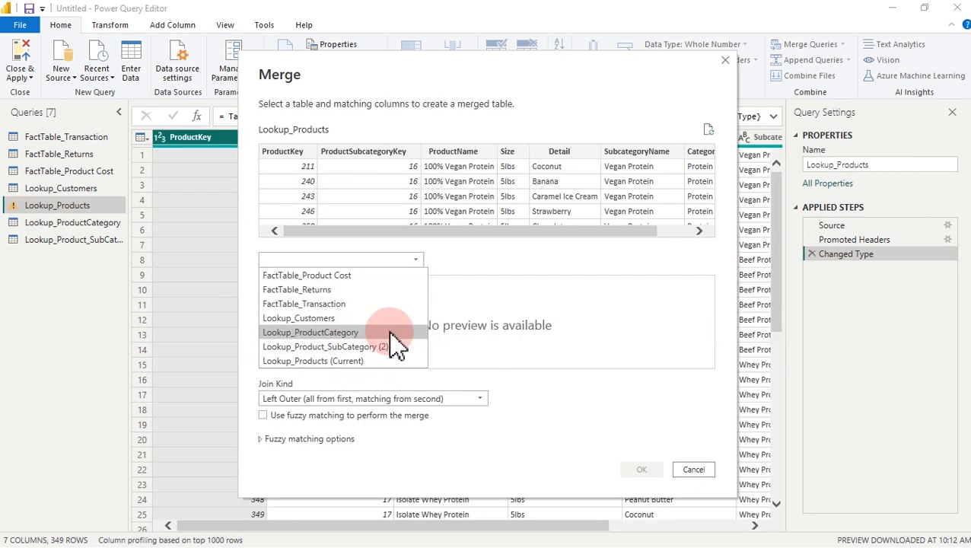
left_click(694, 470)
left_click(694, 470)
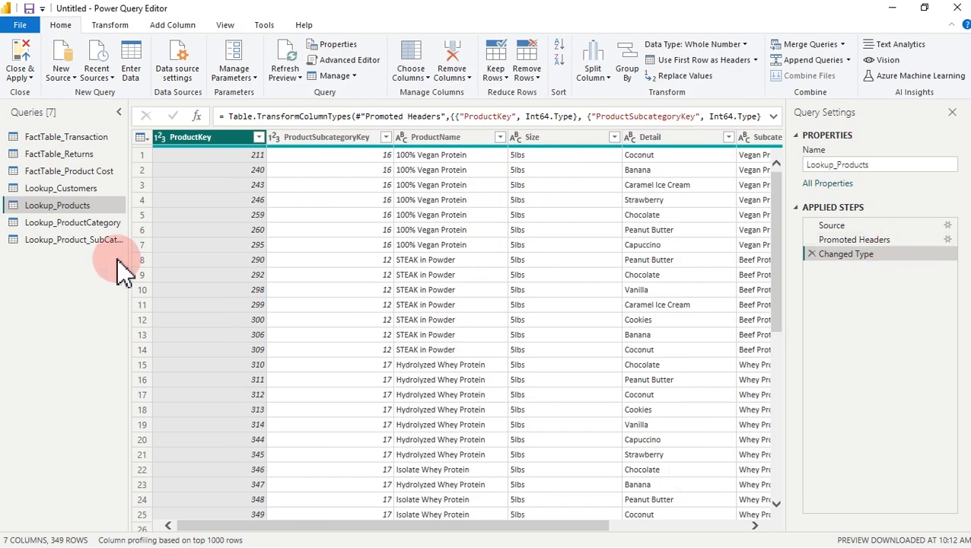
Step: Rename the subcategory query to Lookup_Product_SubCategory, dropping the (2) suffix
left_click(103, 220)
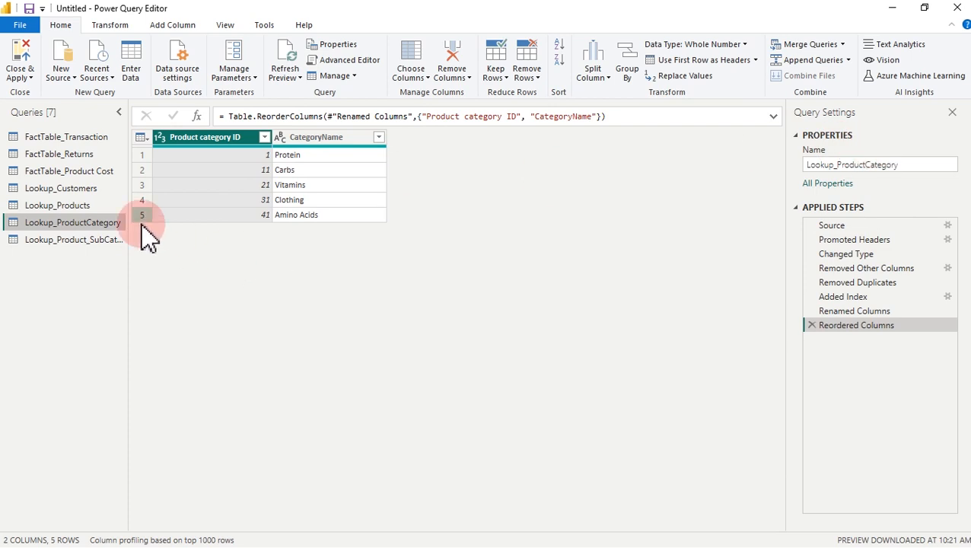
left_click(95, 239)
left_click(905, 165)
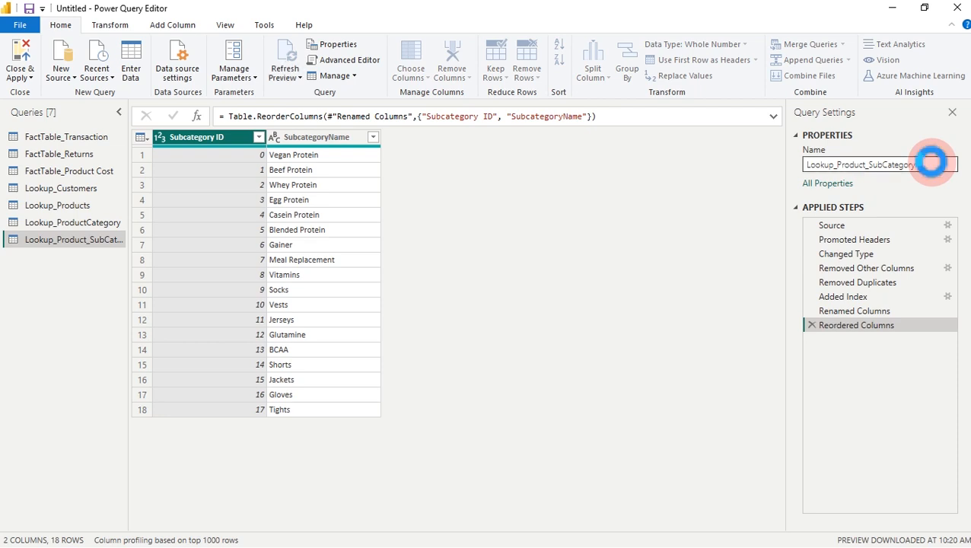
key("Return")
left_click(107, 232)
Step: Go back to the Lookup_Products query
left_click(105, 222)
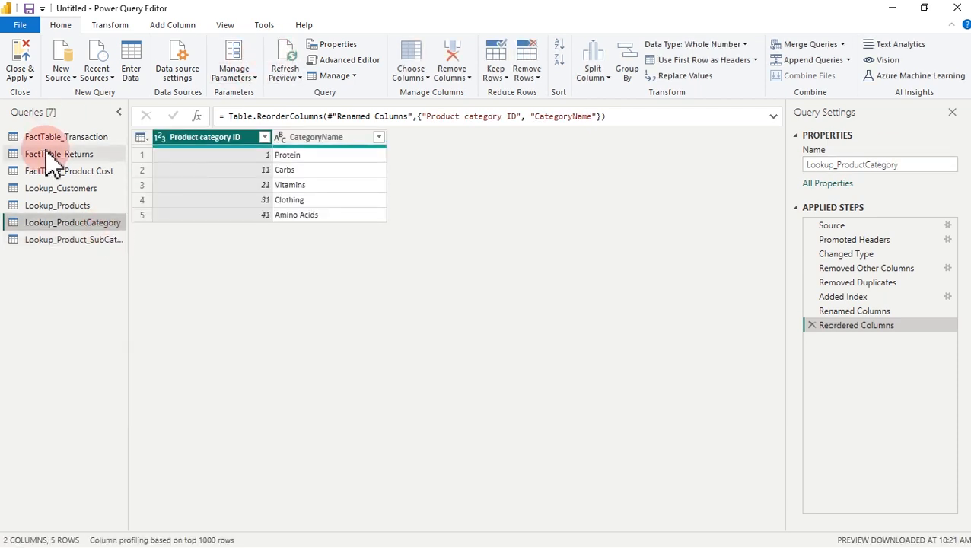
left_click(47, 205)
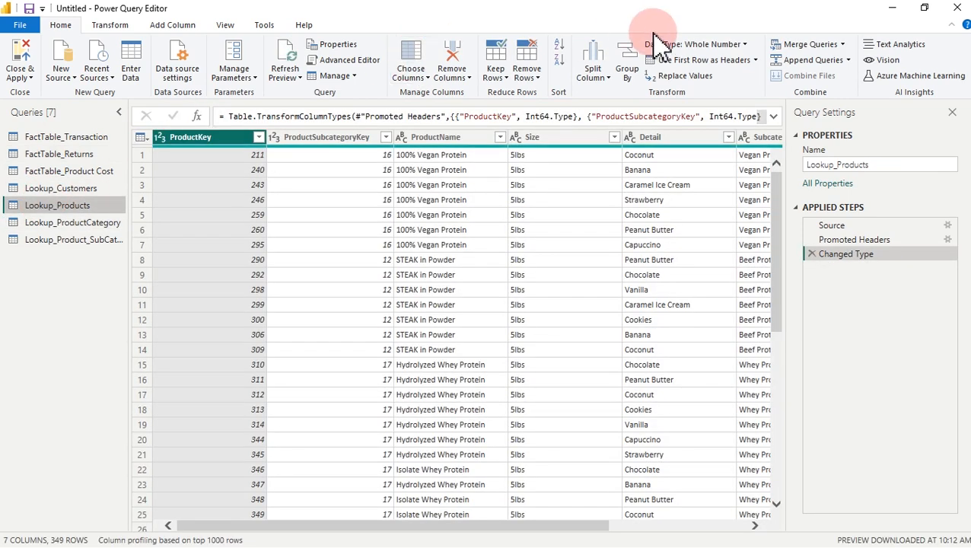
left_click(809, 44)
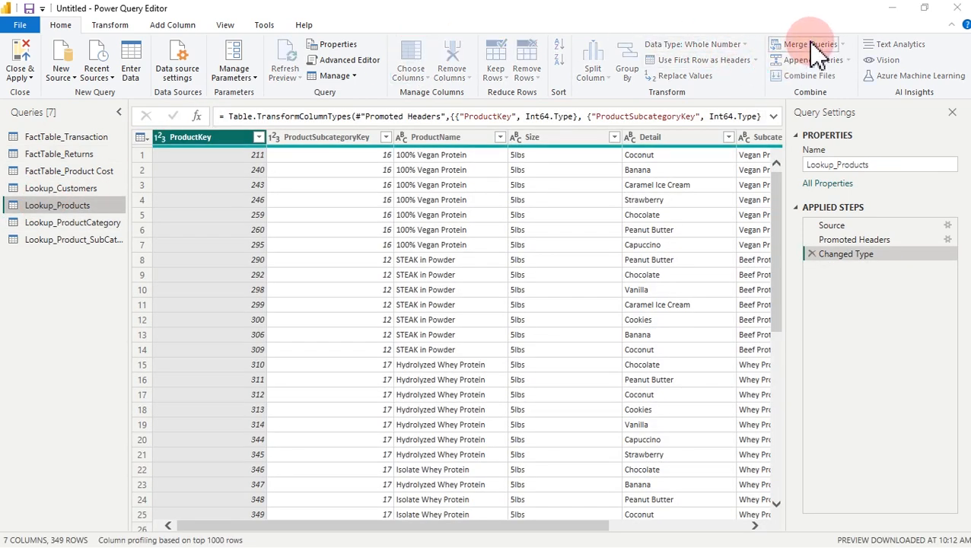
Step: Merge Lookup_Products with Lookup_Product_SubCategory on SubcategoryName, matching 349 of 349 rows
left_click(356, 261)
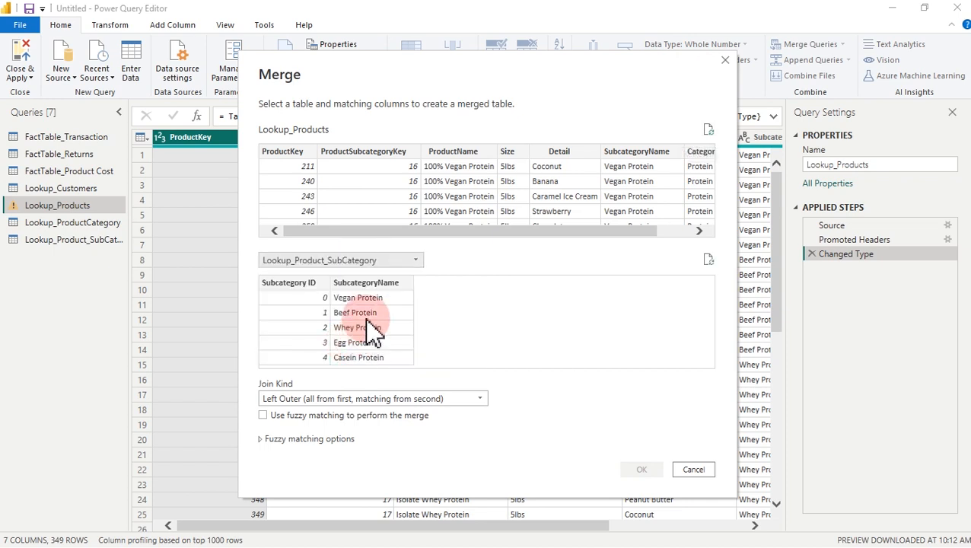
left_click(350, 283)
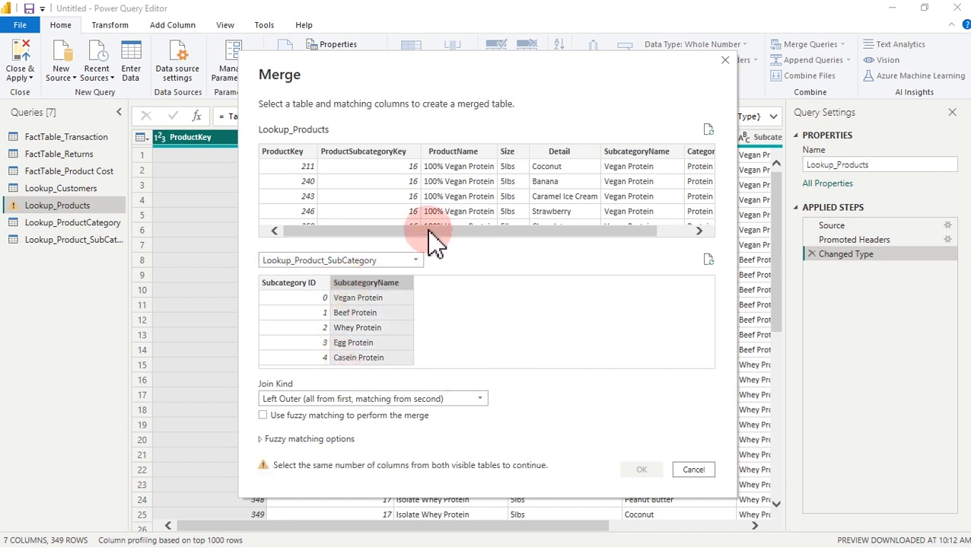
left_click_drag(424, 230, 560, 234)
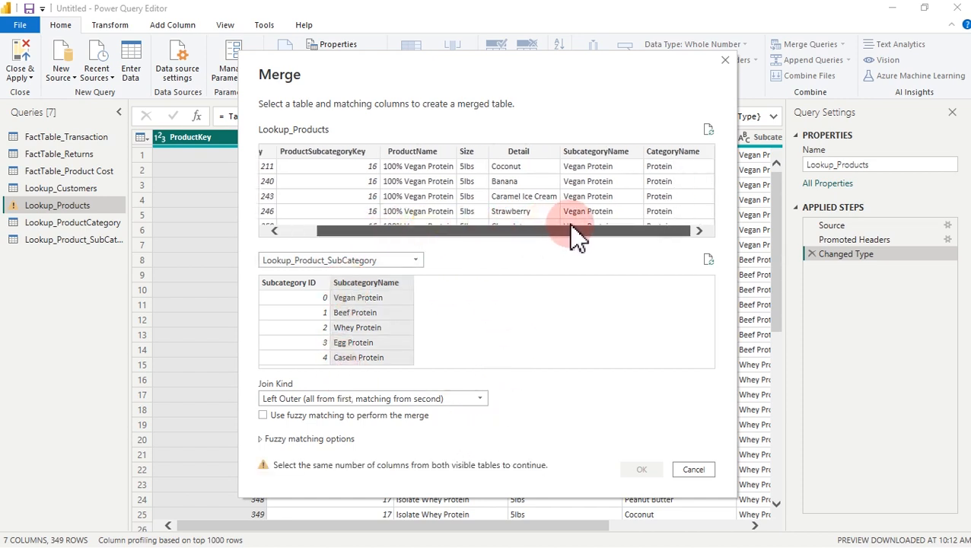
left_click(611, 160)
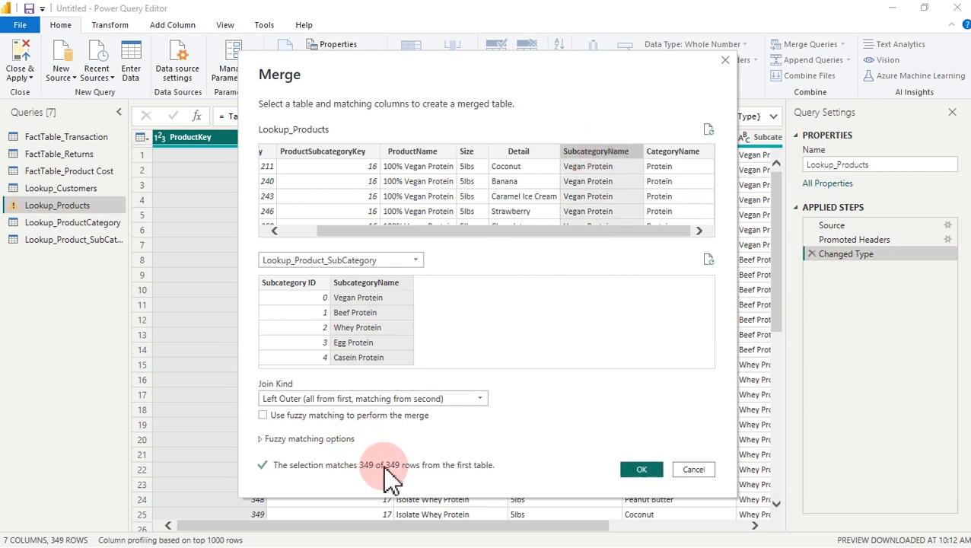
left_click_drag(357, 472, 403, 471)
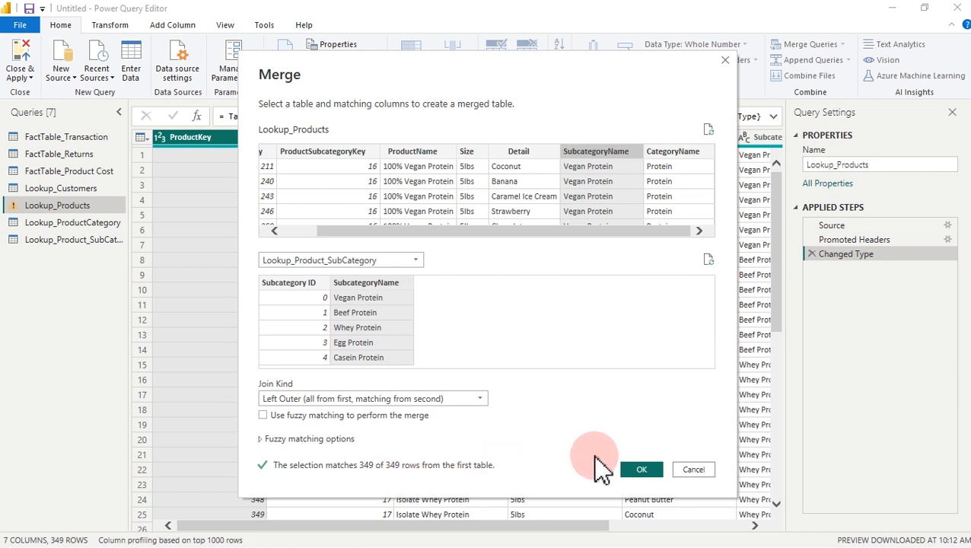
left_click(646, 470)
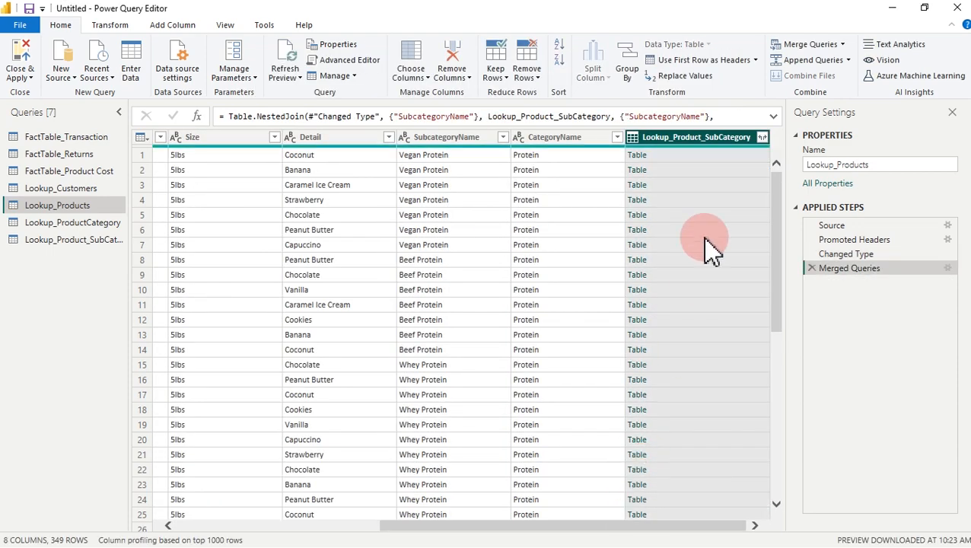
Step: Expand only Subcategory ID from the merged column, without the original column name prefix
left_click(762, 137)
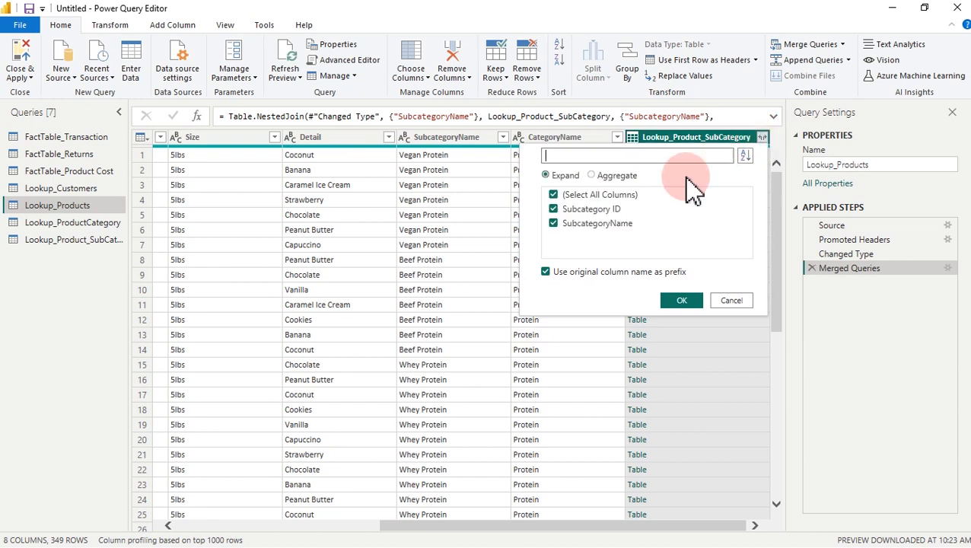
left_click(553, 195)
left_click(554, 209)
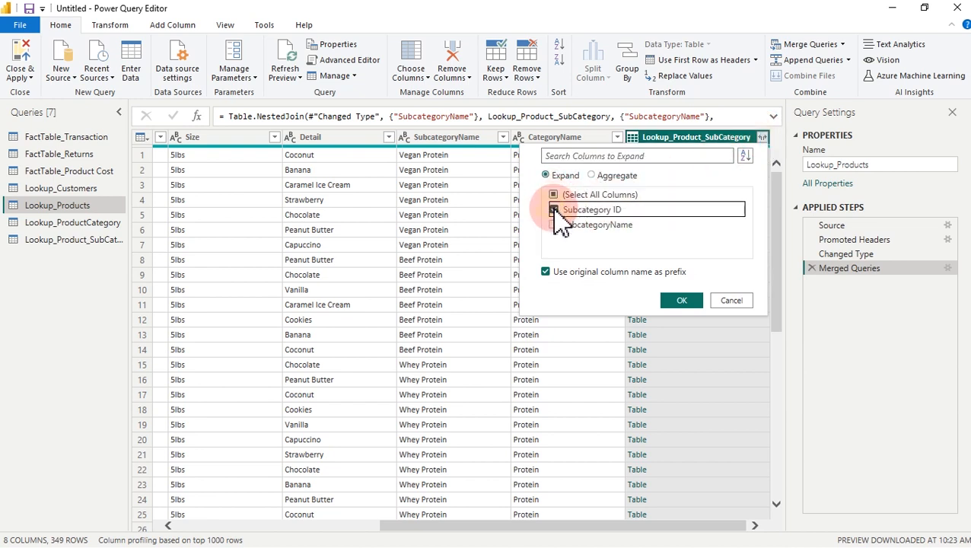
left_click(545, 272)
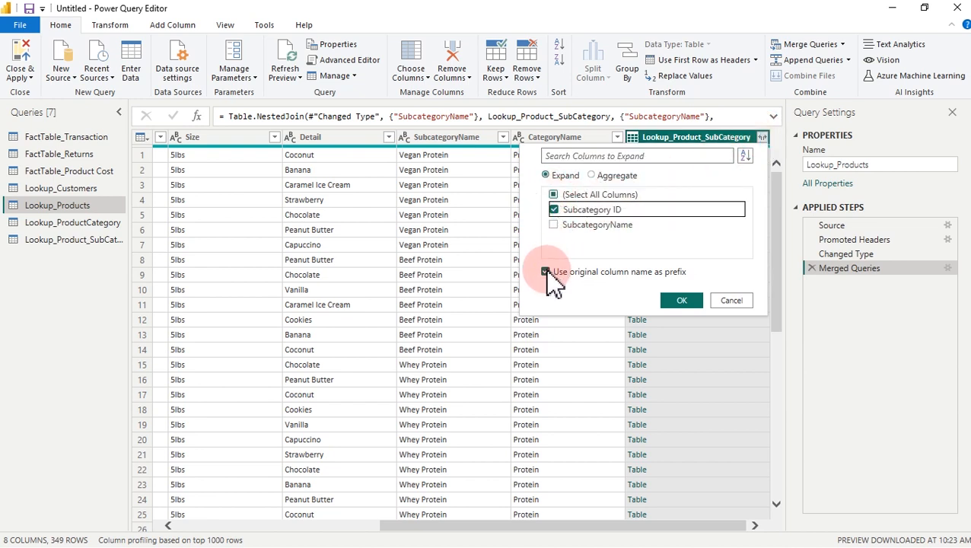
left_click(682, 301)
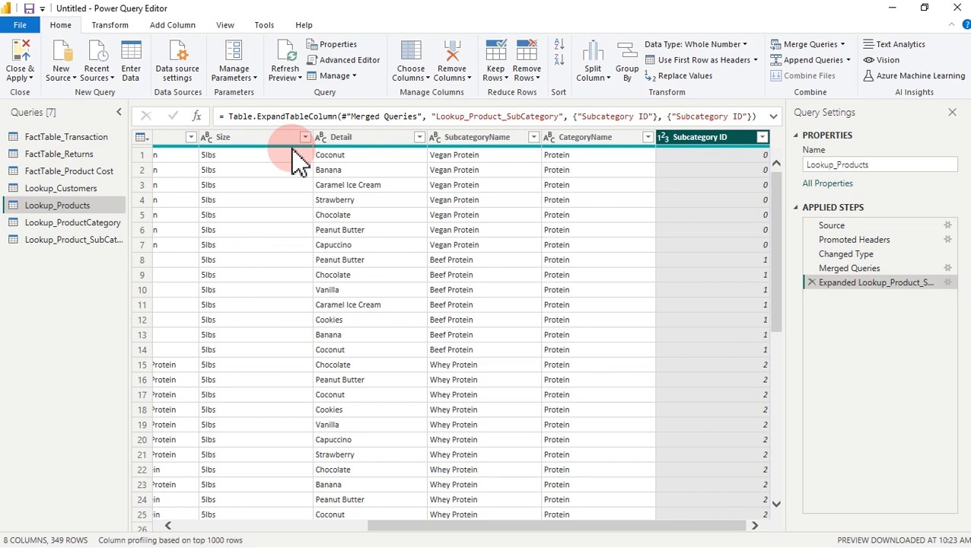
left_click(800, 44)
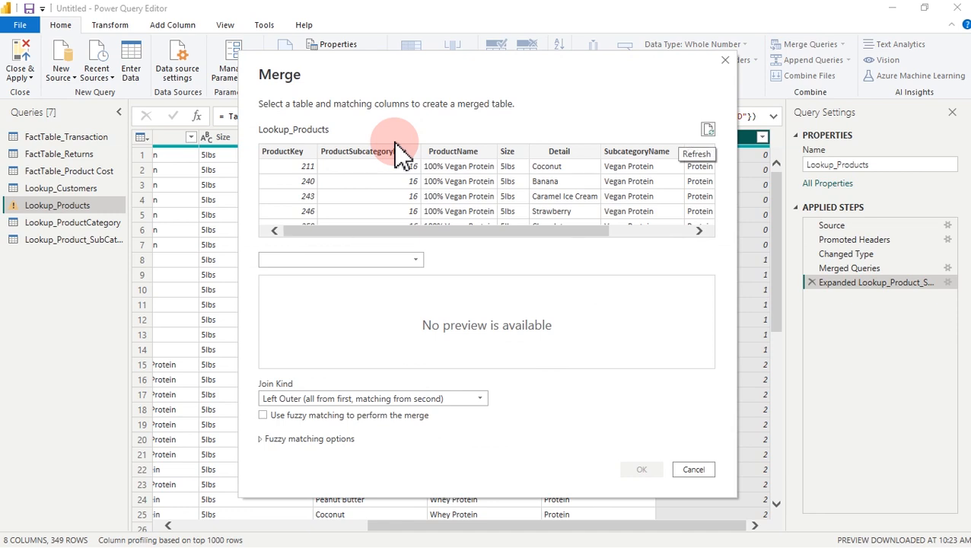
Step: Merge Lookup_Products with Lookup_ProductCategory on CategoryName, matching 349 of 349 rows
left_click(342, 257)
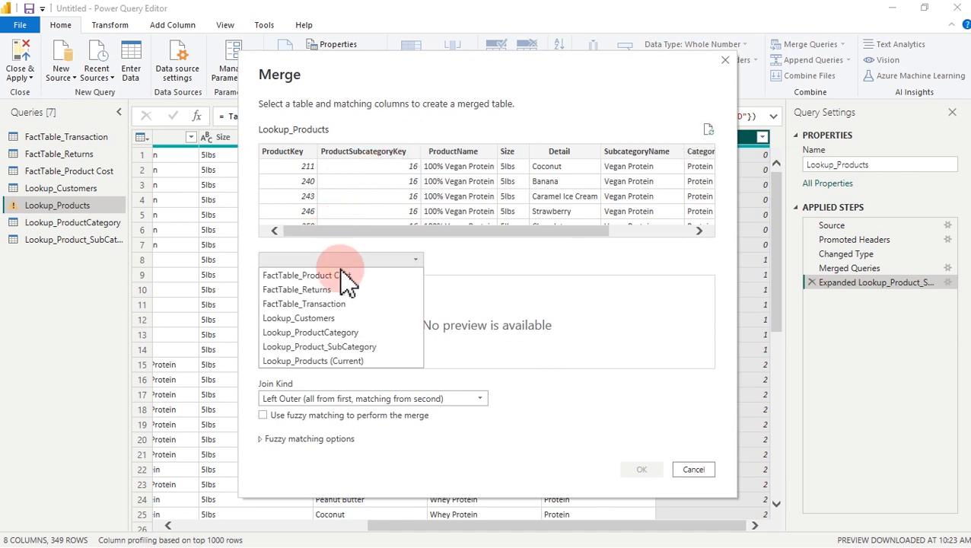
left_click(346, 333)
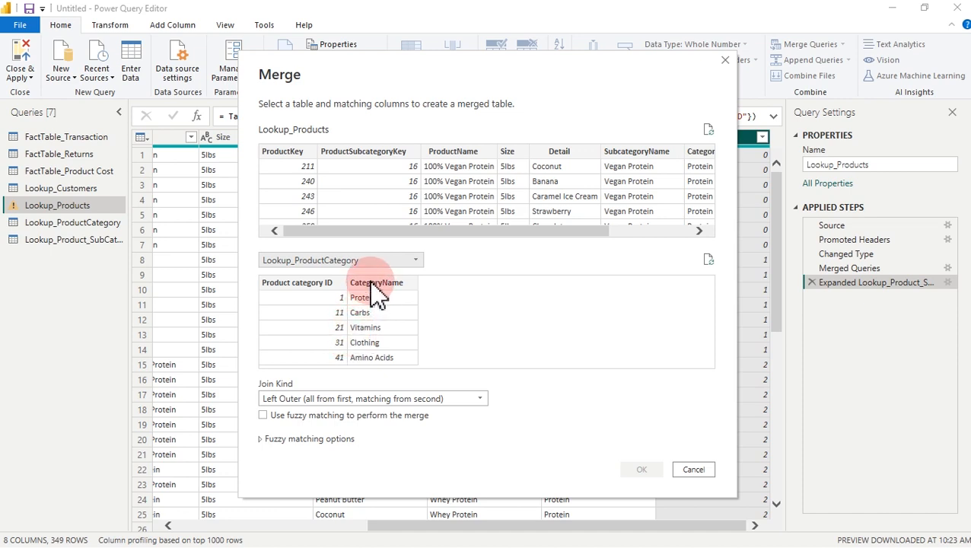
left_click(372, 283)
left_click_drag(515, 228, 642, 228)
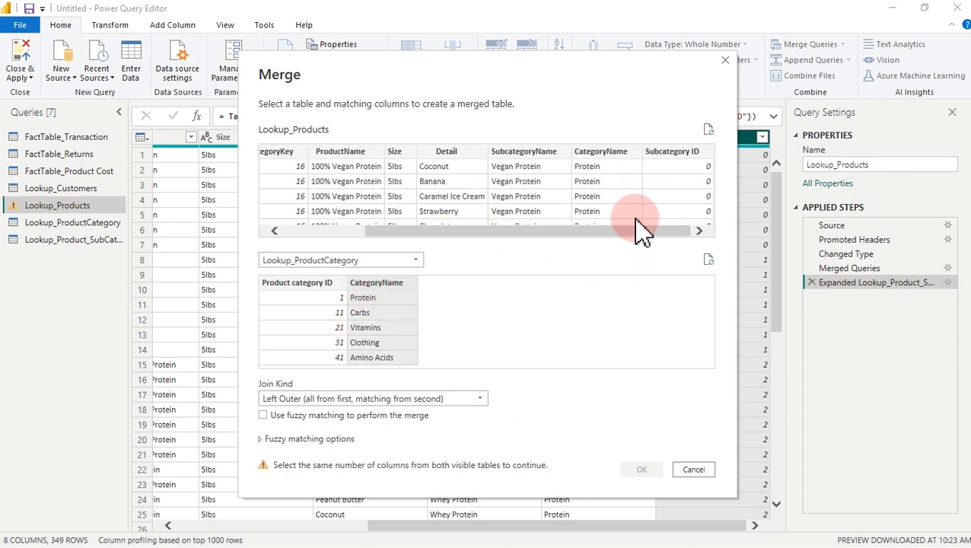
left_click(622, 156)
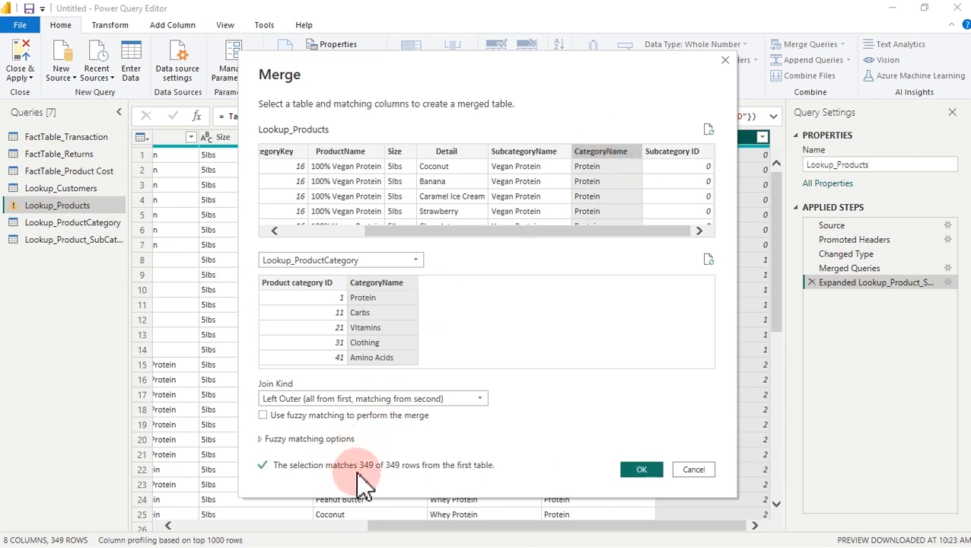
left_click_drag(356, 472, 399, 473)
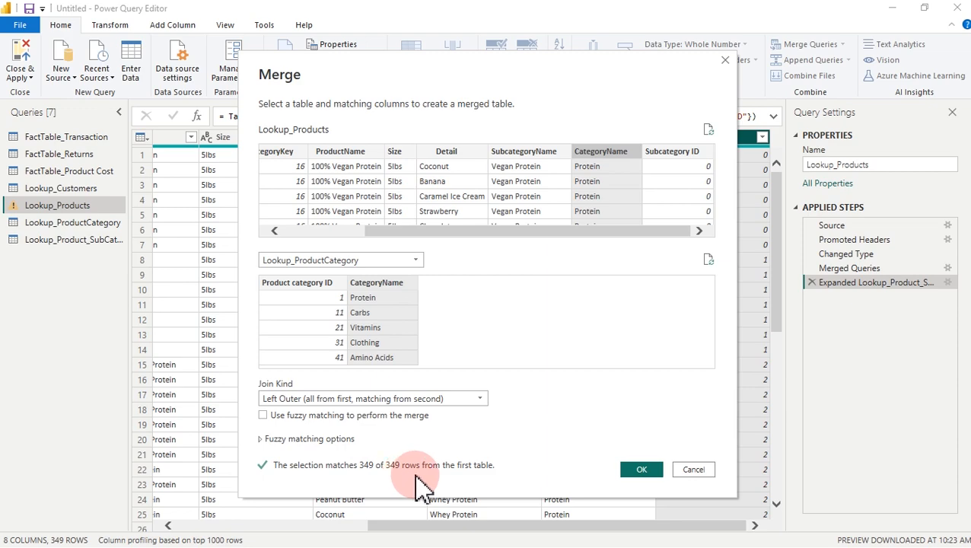
left_click(640, 471)
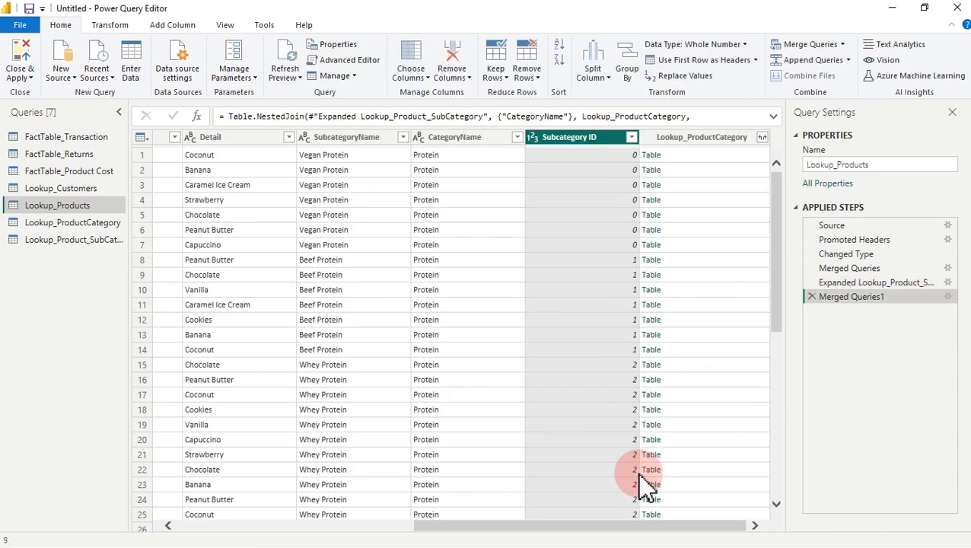
Step: Expand only Product category ID from the merged category column
left_click(761, 137)
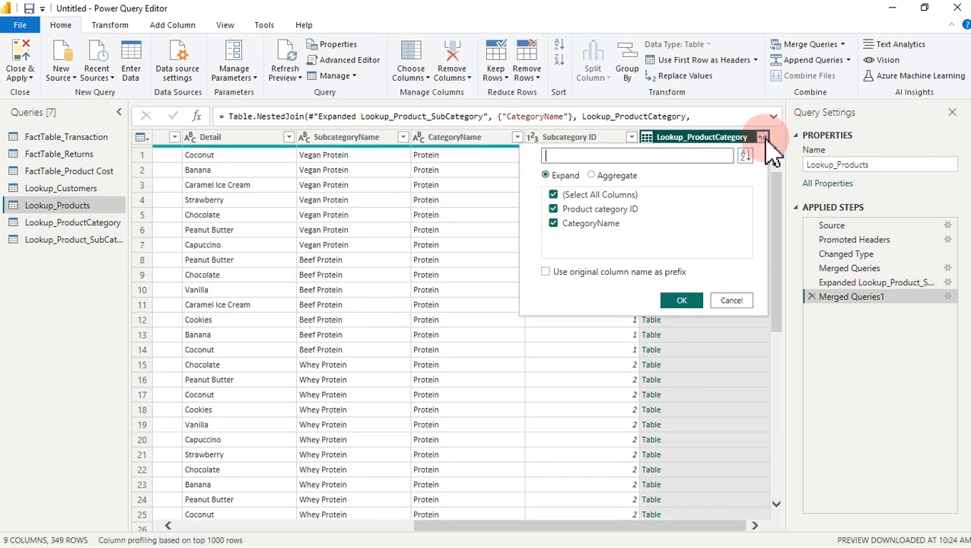
left_click(560, 196)
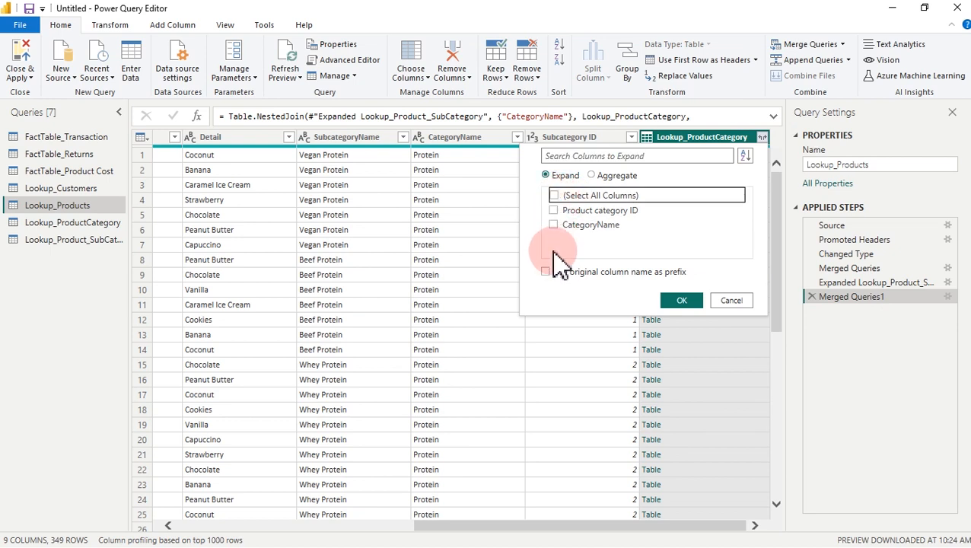
left_click(555, 210)
left_click(693, 301)
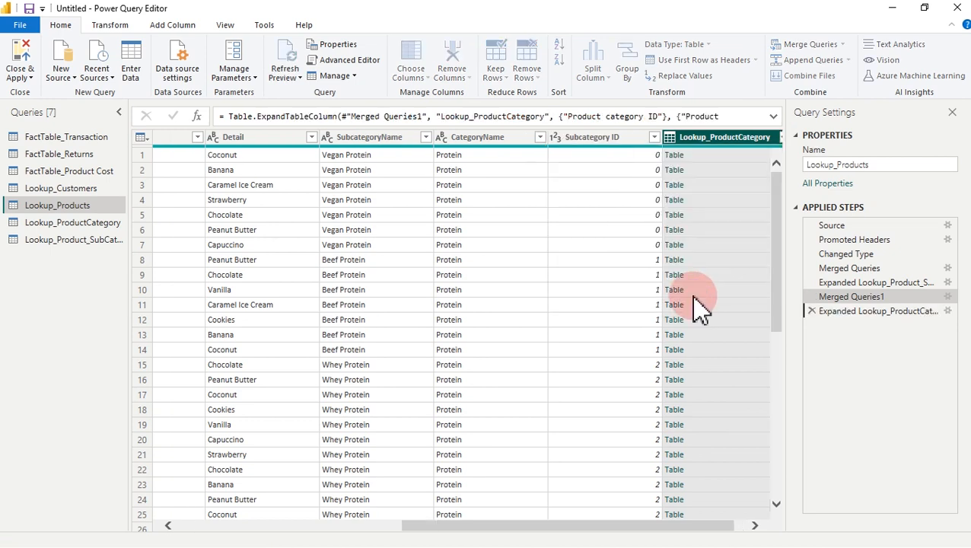
Step: Delete the CategoryName and SubcategoryName columns
left_click(465, 140)
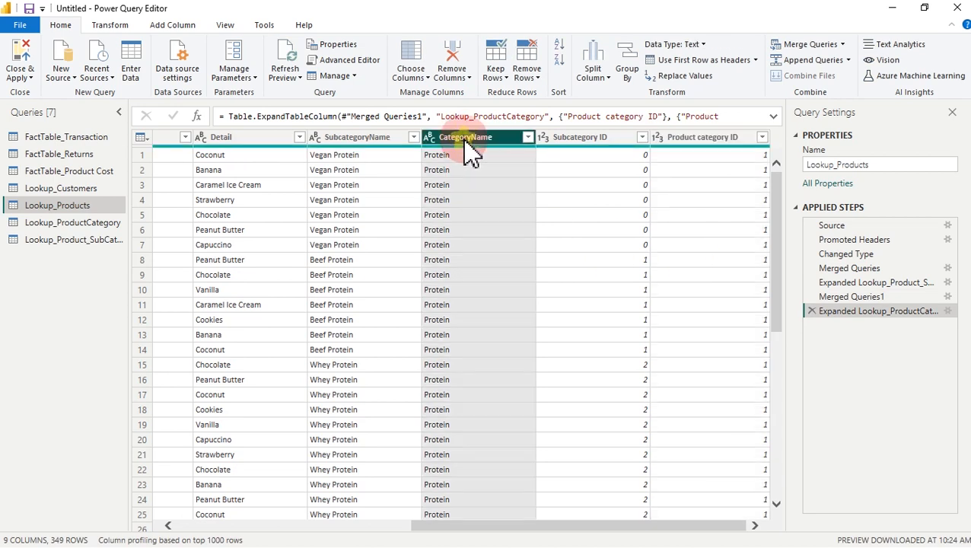
left_click(387, 141, "ctrl")
key("Delete")
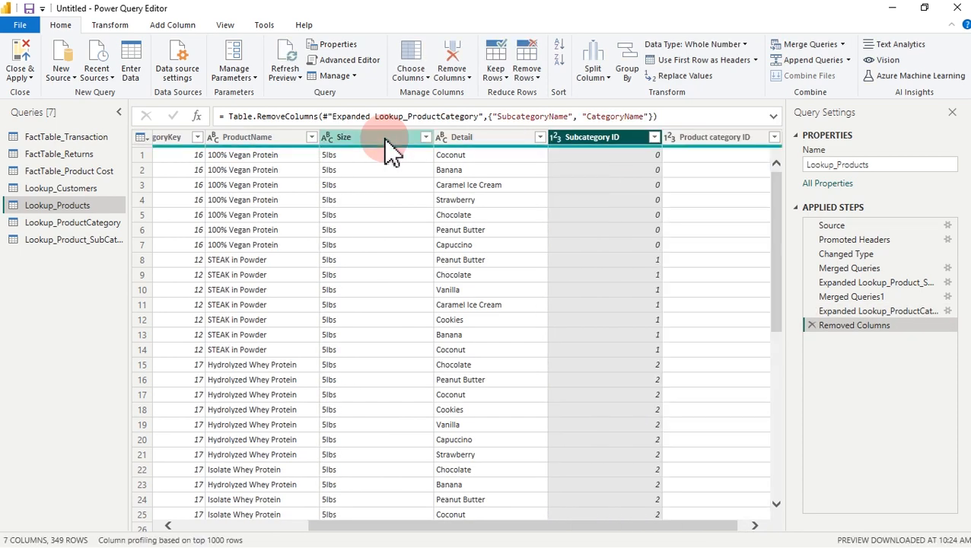
Step: Move Subcategory ID, then Product category ID, to the beginning of Lookup_Products
right_click(618, 145)
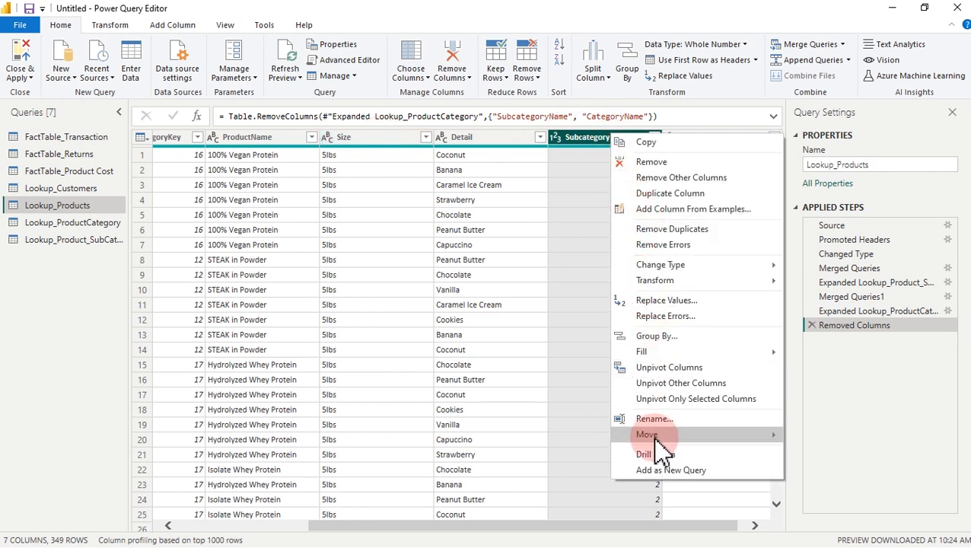
mouse_move(665, 438)
left_click(845, 467)
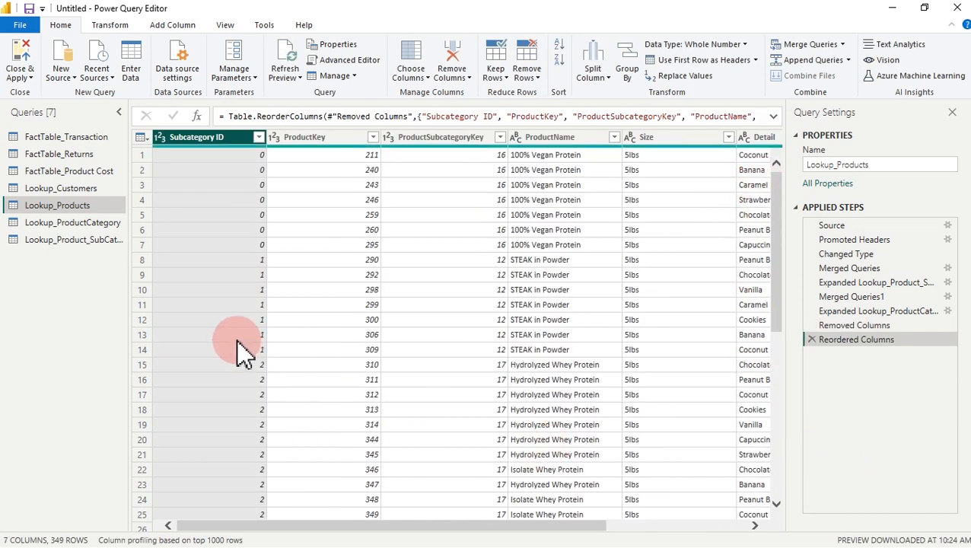
left_click_drag(347, 527, 660, 533)
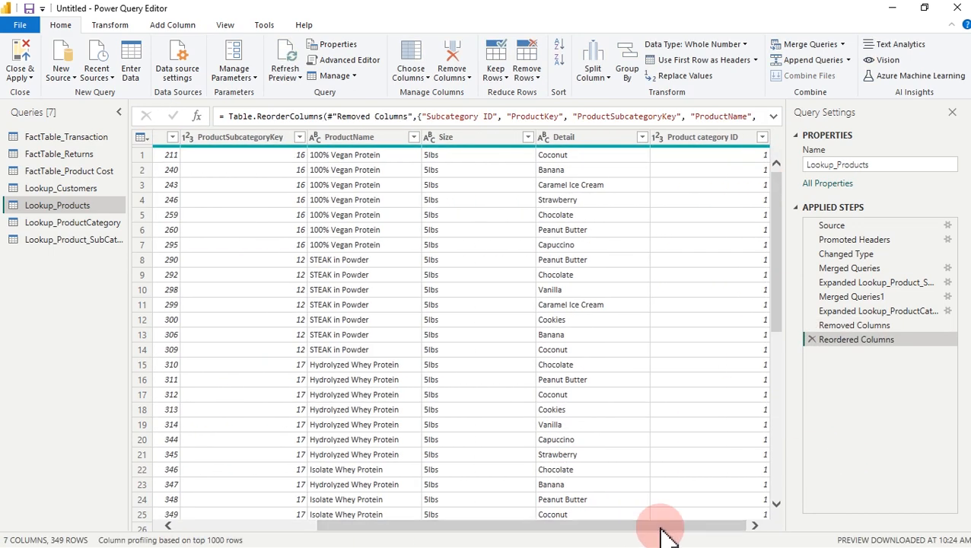
left_click(722, 138)
right_click(719, 138)
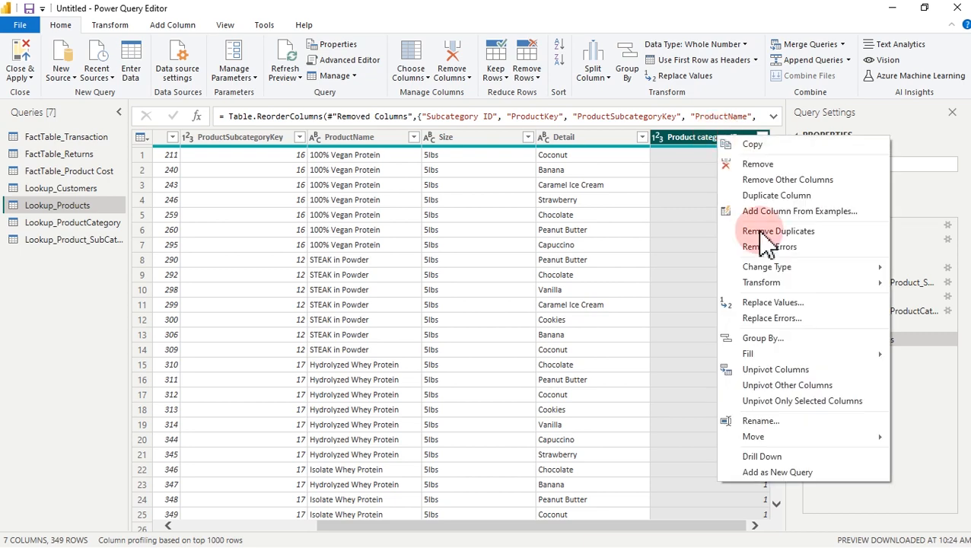
mouse_move(761, 437)
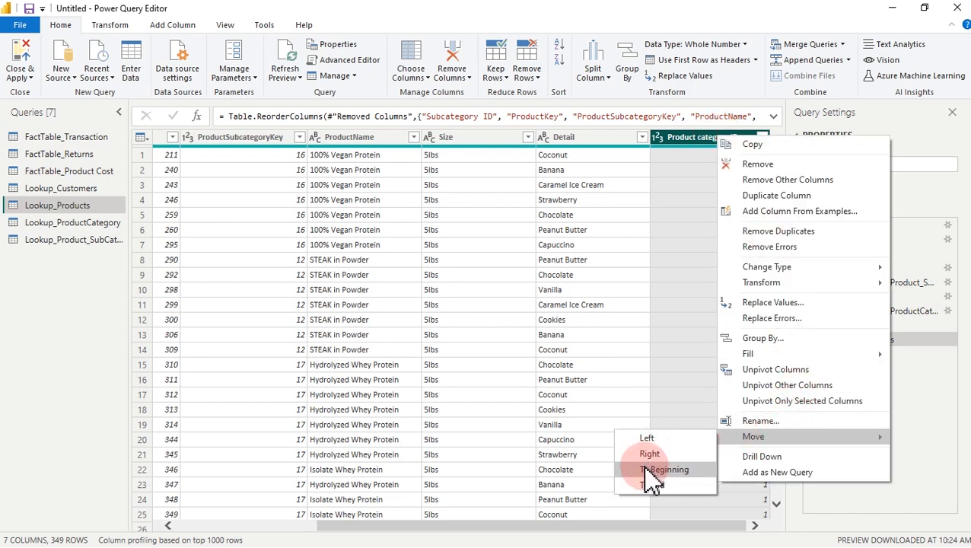
left_click(646, 470)
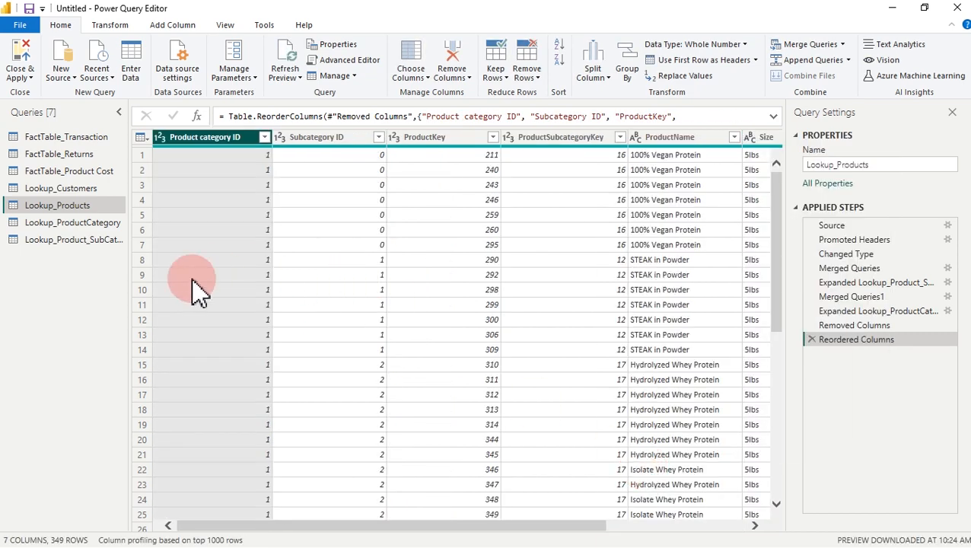
left_click(107, 224)
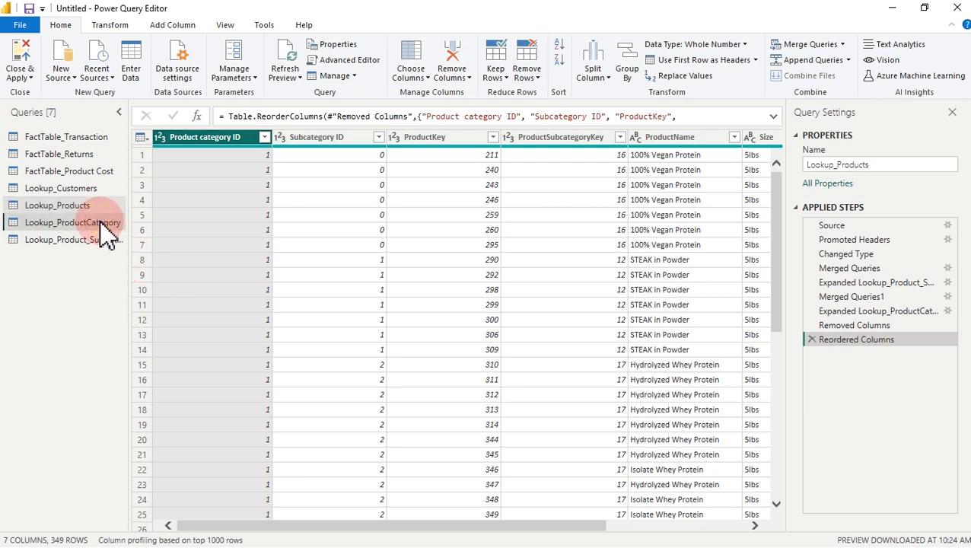
Step: Open Lookup_Product_SubCategory and mark its Subcategory ID values running from 0 to 17
left_click(97, 238)
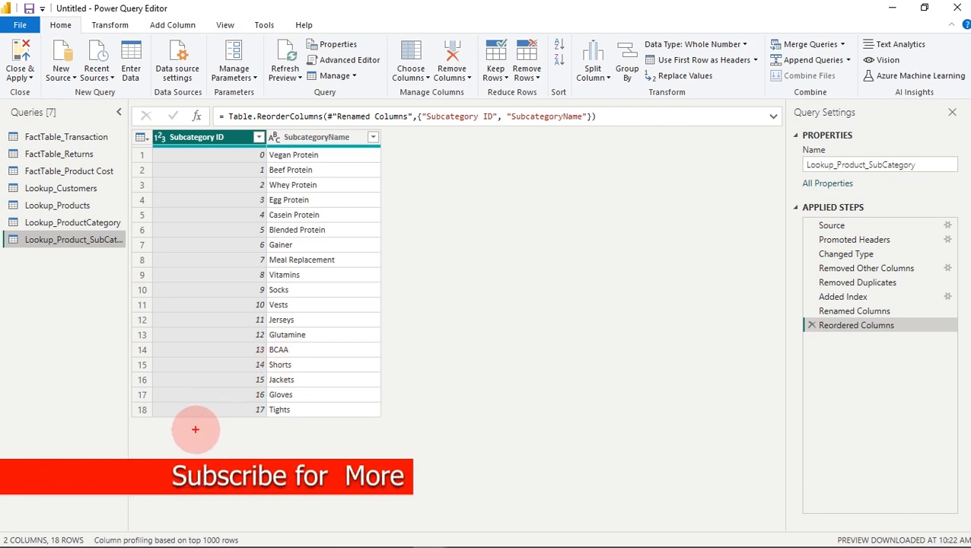
mouse_move(195, 429)
left_mouse_down()
mouse_move(194, 475)
mouse_move(196, 432)
left_mouse_up()
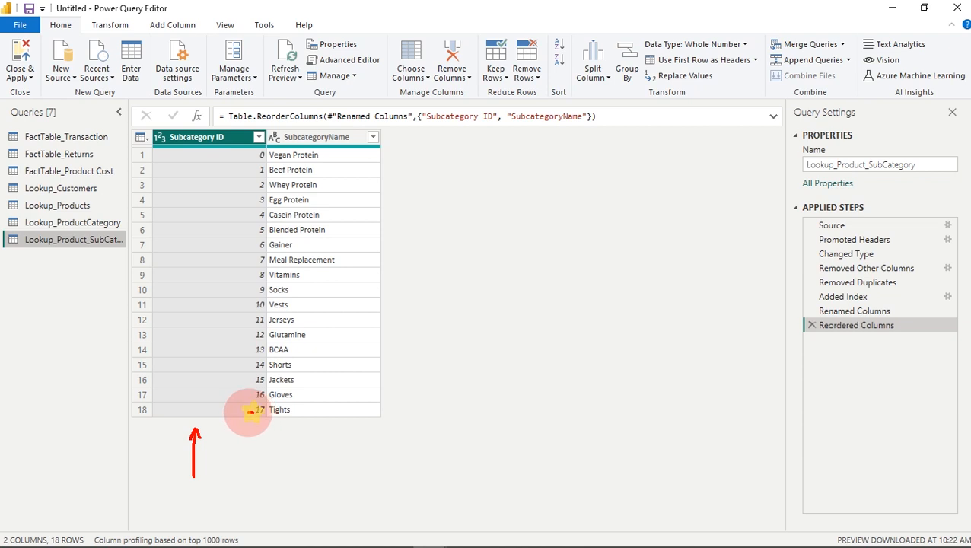
left_click_drag(250, 377, 249, 376)
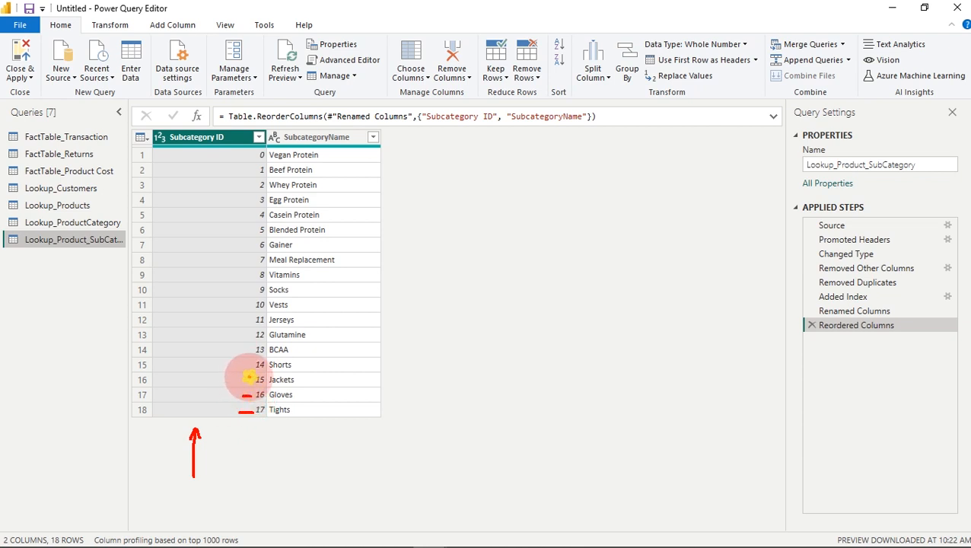
left_click_drag(250, 155, 235, 155)
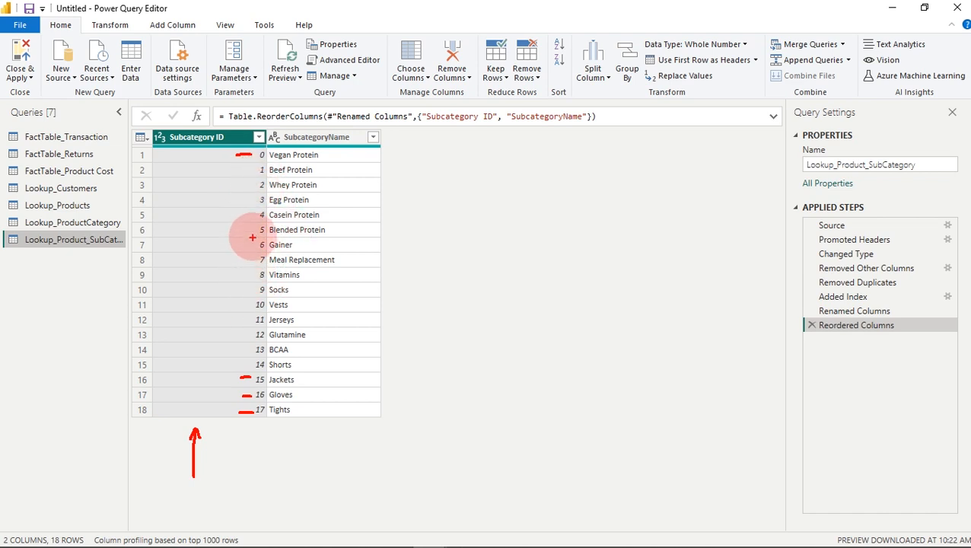
left_click_drag(253, 230, 227, 230)
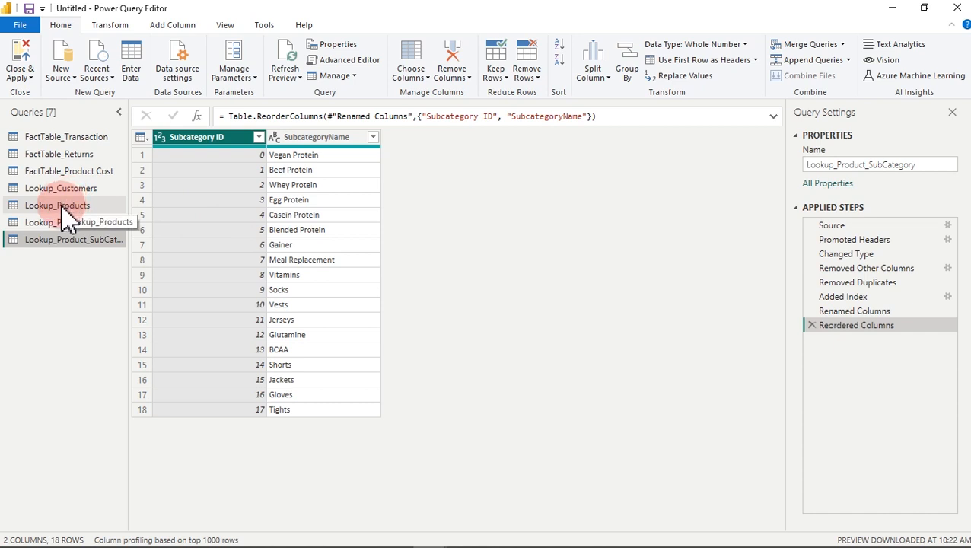
Step: In FactTable_Returns, filter ReturnKey to keep only the value 2
left_click(64, 157)
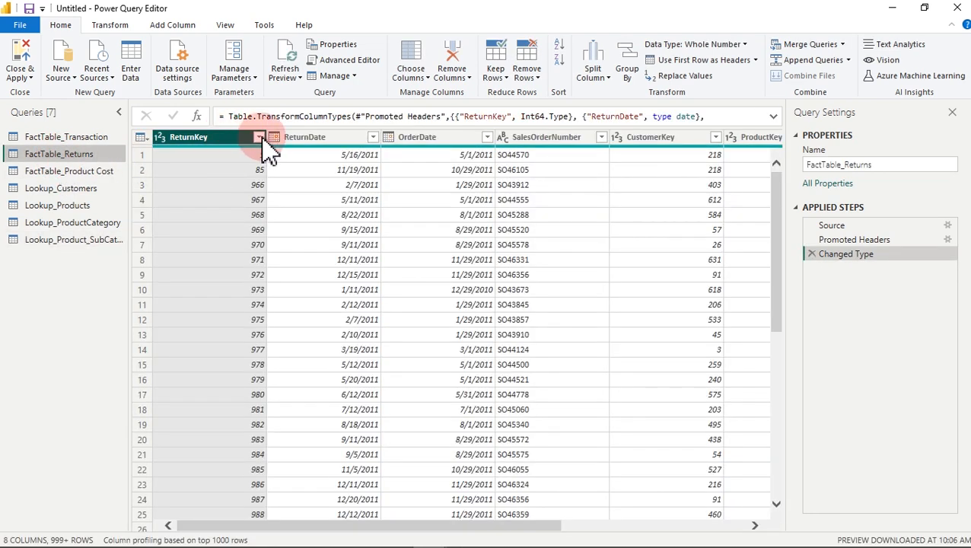
left_click(260, 138)
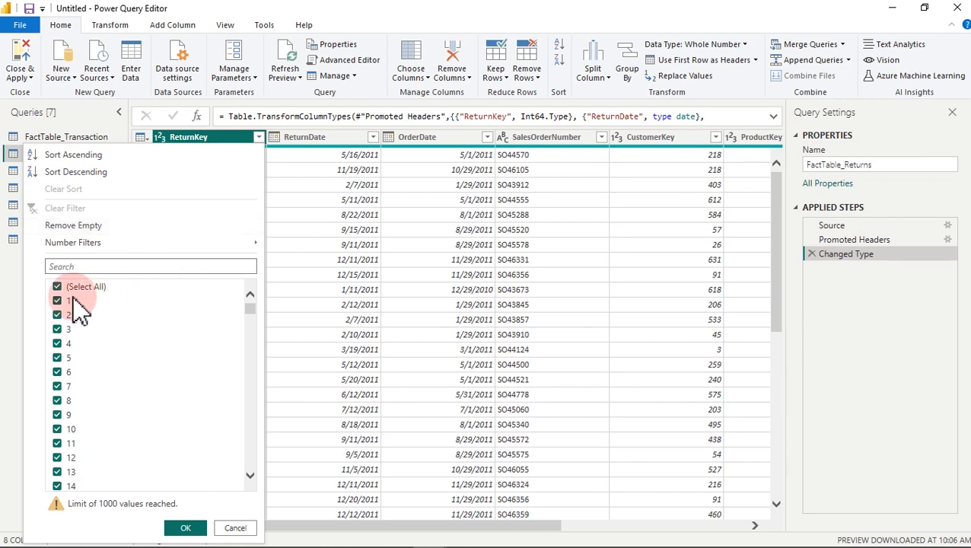
left_click(57, 289)
left_click(58, 315)
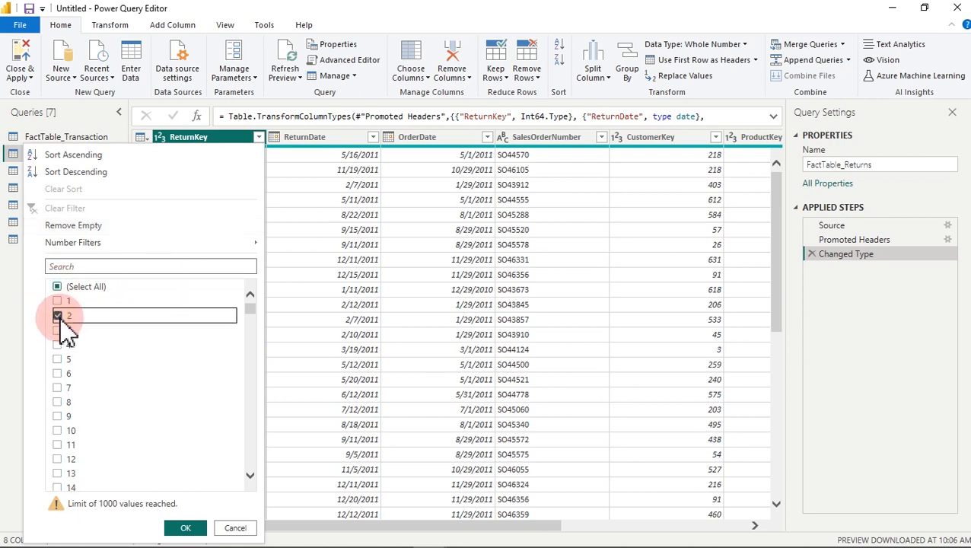
left_click(185, 527)
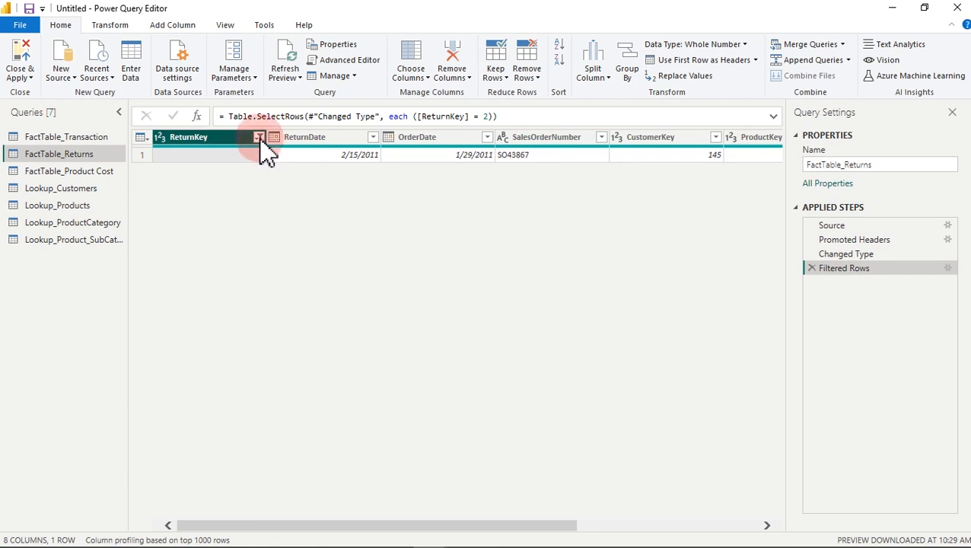
Step: Clear the ReturnKey filter and switch to FactTable_Transaction
left_click(259, 138)
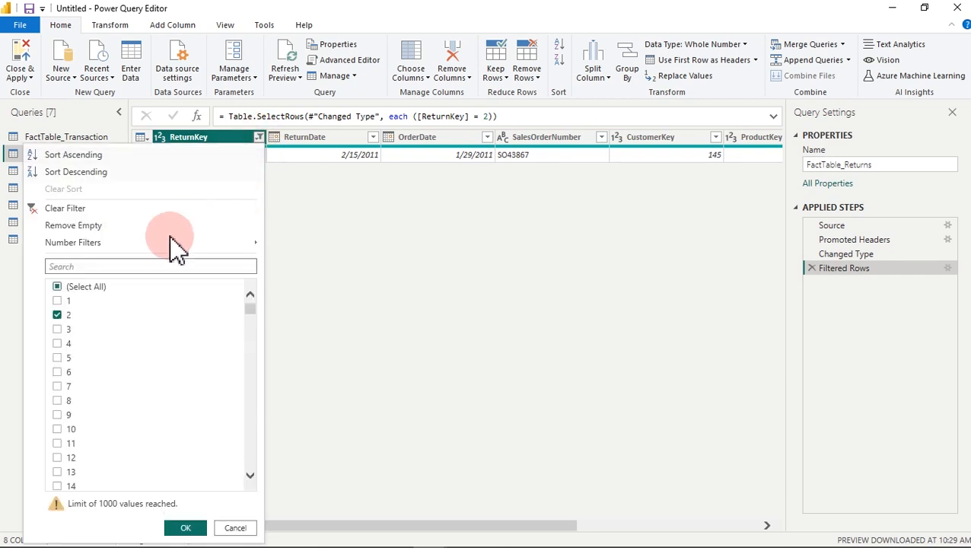
left_click(51, 208)
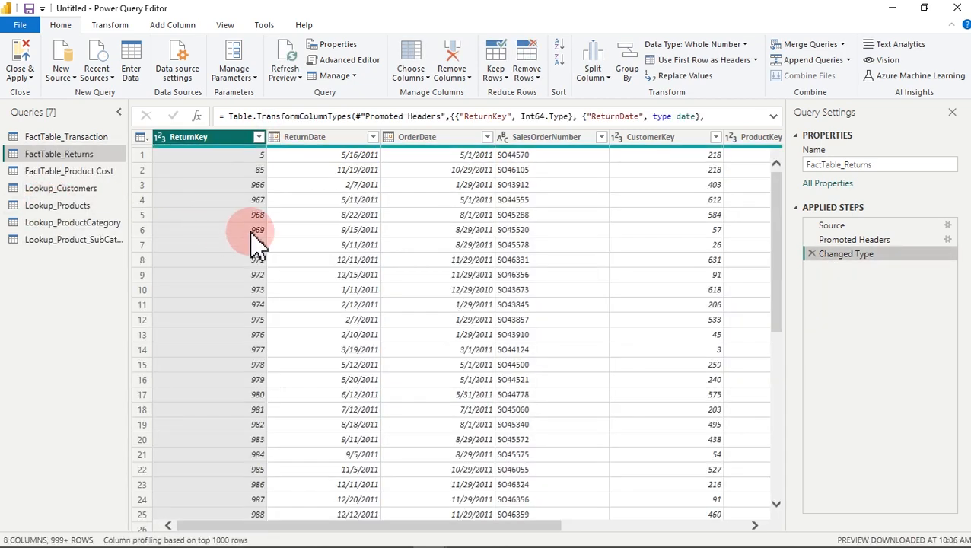
left_click(61, 138)
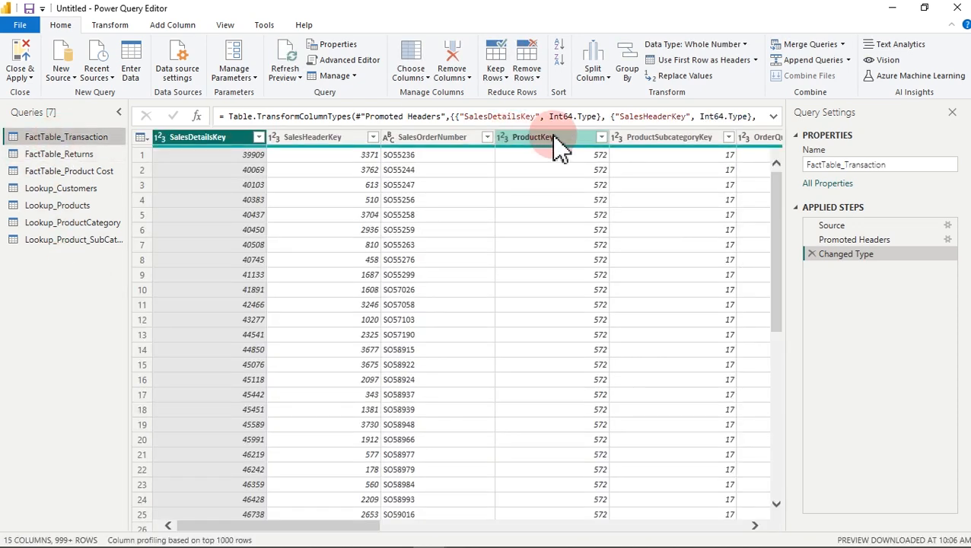
left_click(601, 138)
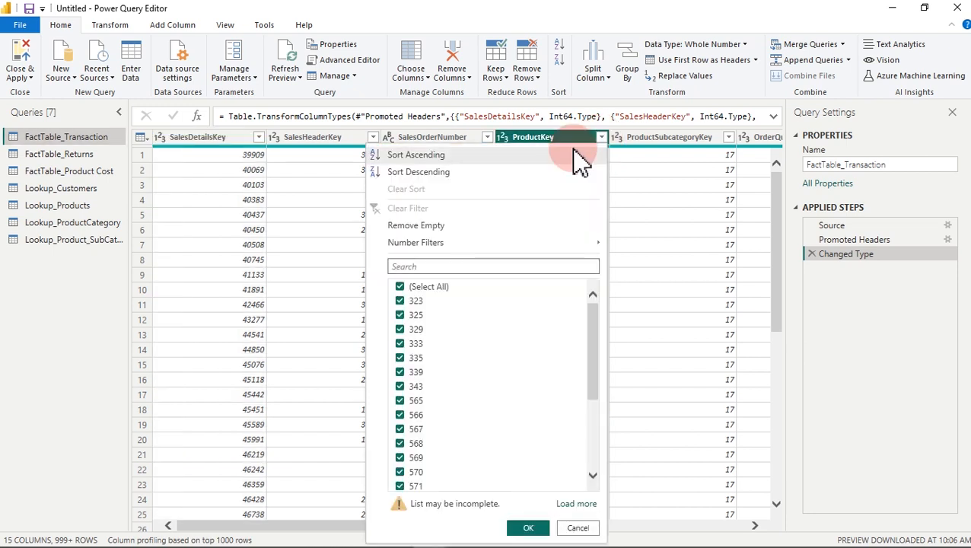
left_click(400, 286)
left_click(400, 315)
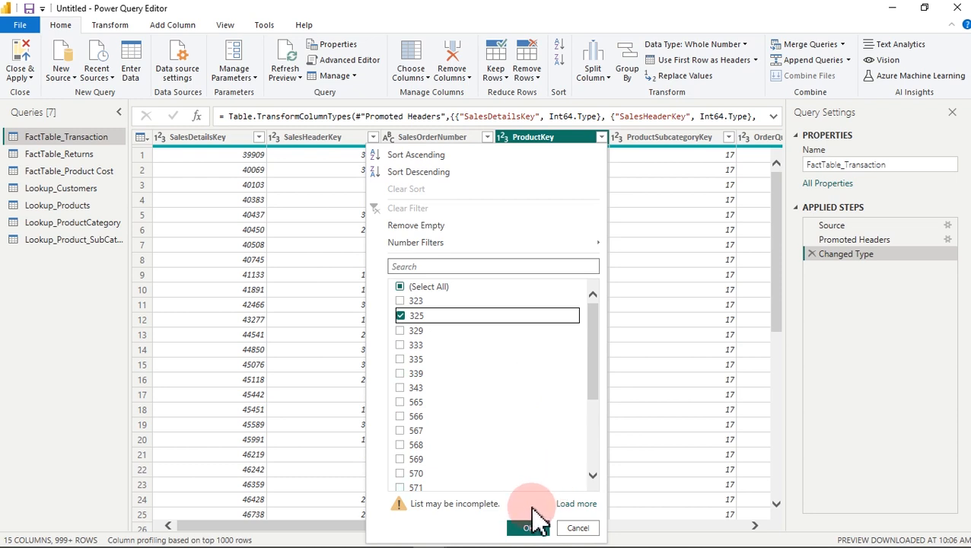
left_click(530, 528)
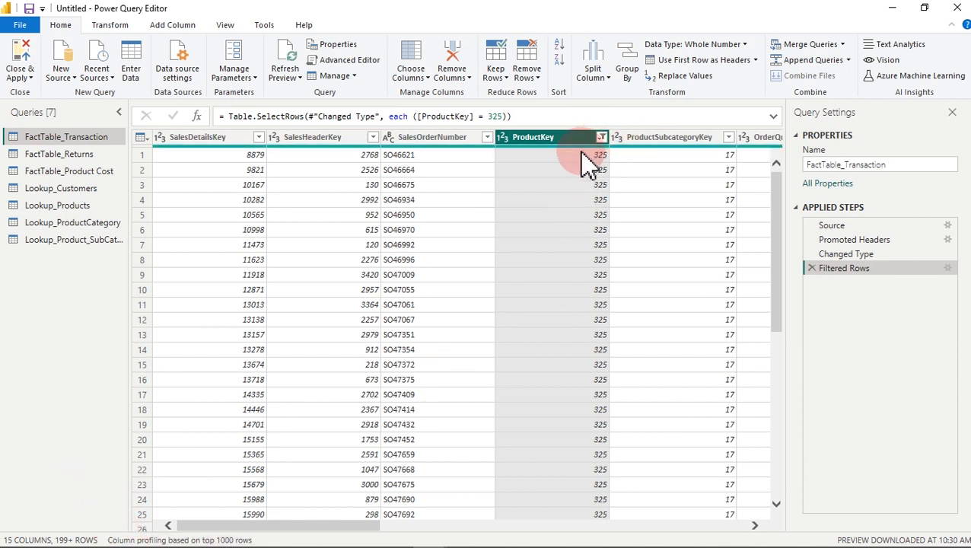
mouse_move(508, 144)
left_mouse_down()
mouse_move(508, 263)
mouse_move(498, 251)
mouse_move(508, 269)
mouse_move(526, 233)
left_mouse_up()
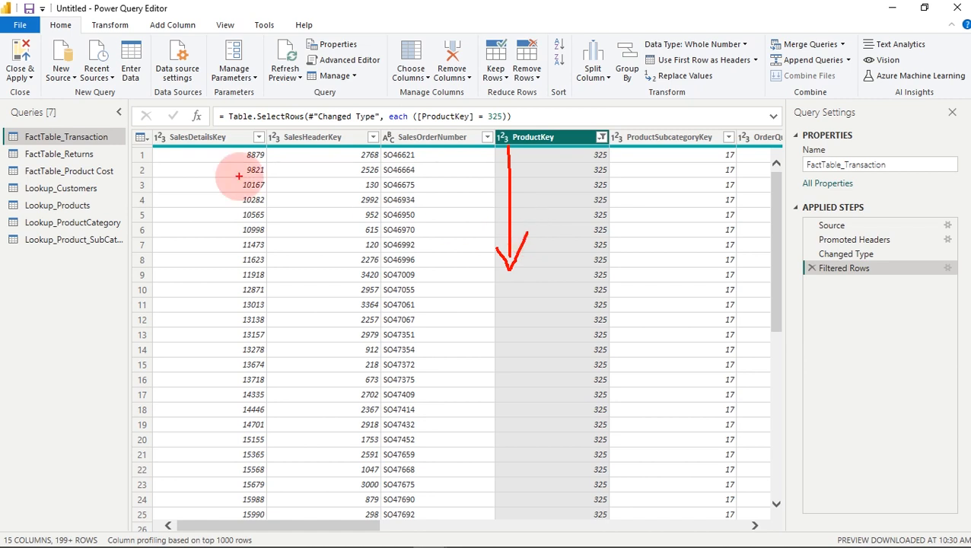
left_click_drag(120, 142, 126, 158)
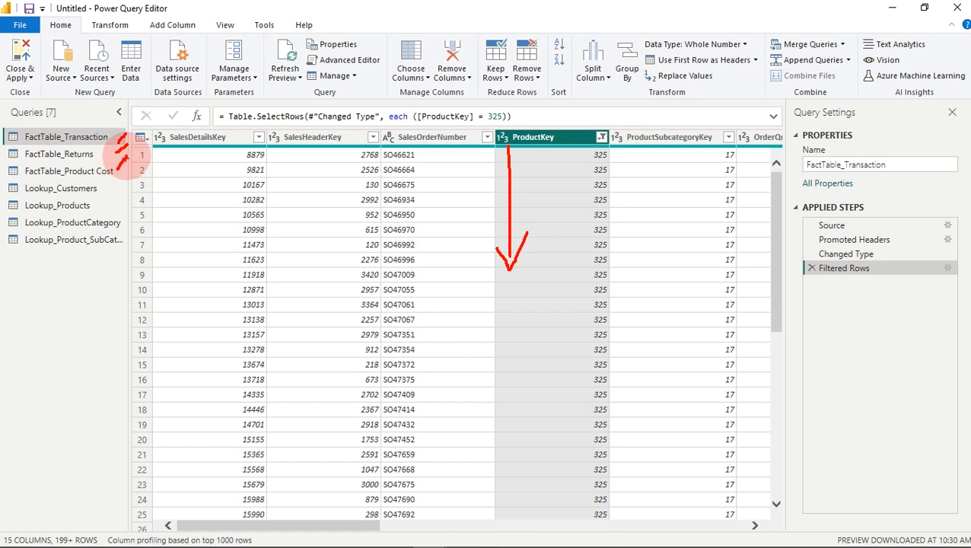
left_click_drag(113, 182, 124, 243)
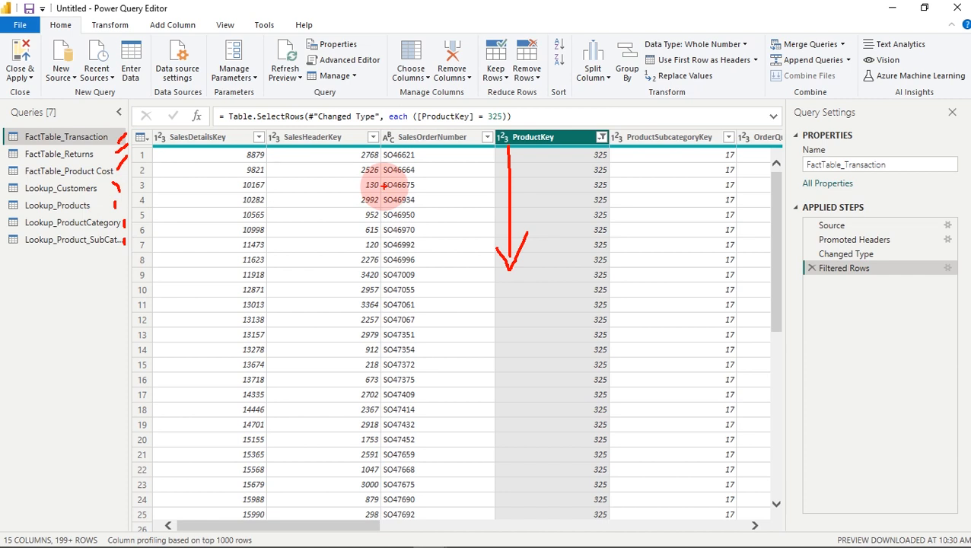
key("Escape")
left_click(356, 203)
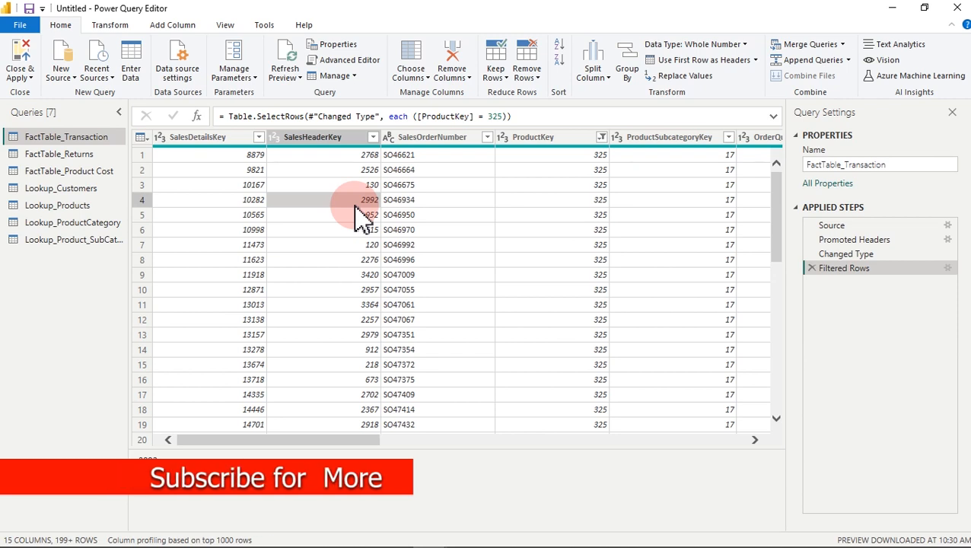
left_click(602, 137)
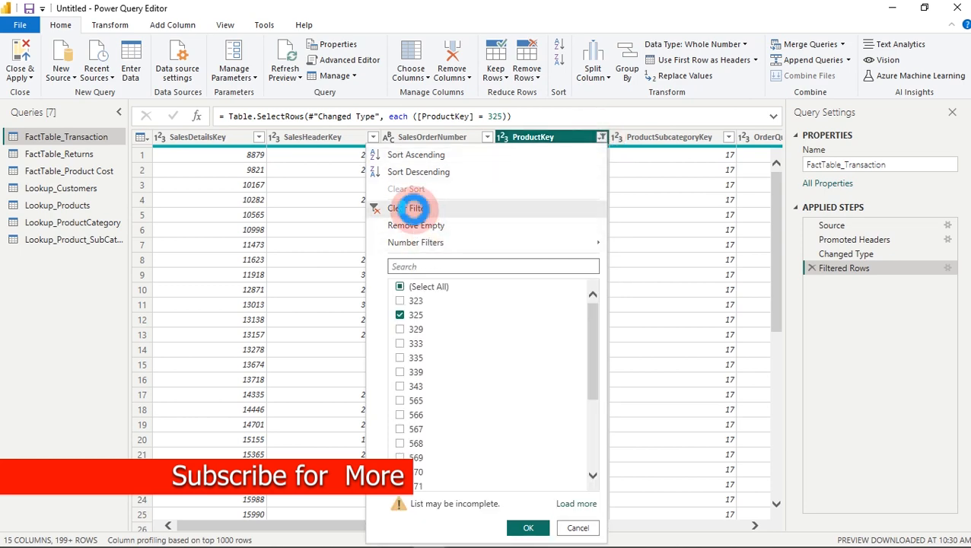
left_click(415, 208)
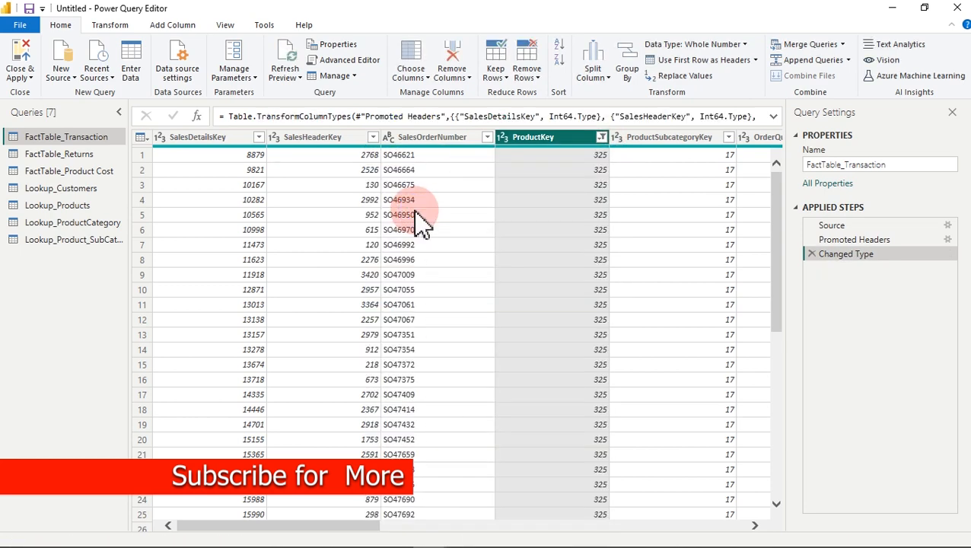
left_click(97, 153)
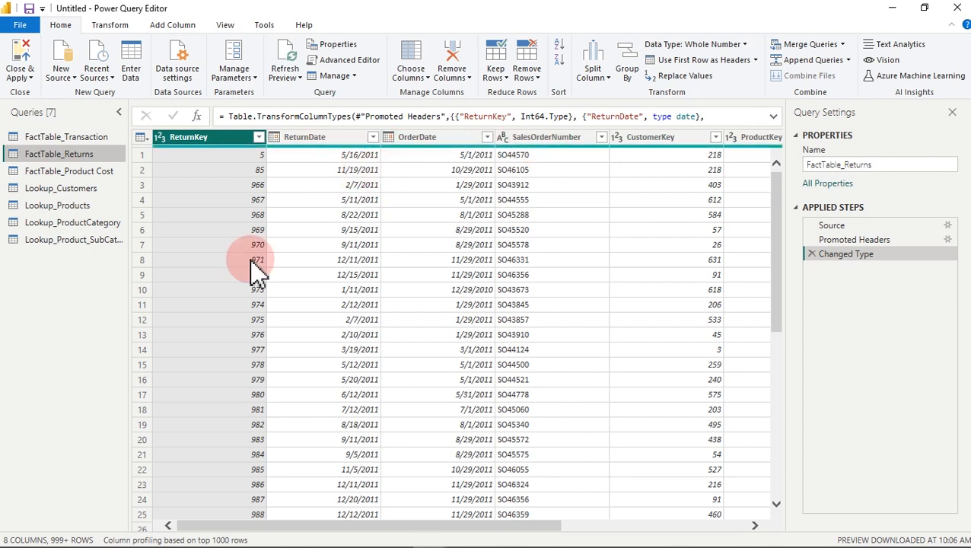
Step: Select all columns of FactTable_Returns and detect their data types
left_click_drag(288, 523, 499, 525)
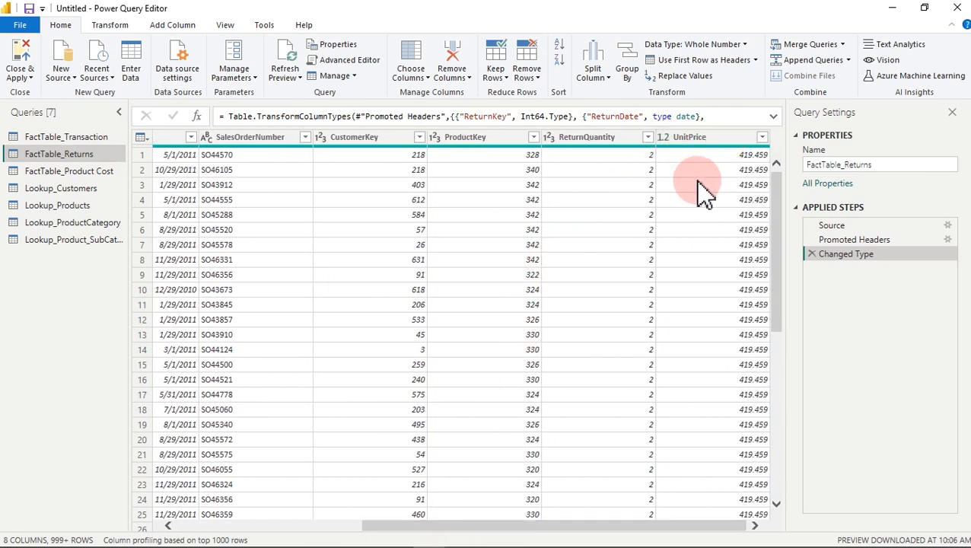
left_click(597, 145)
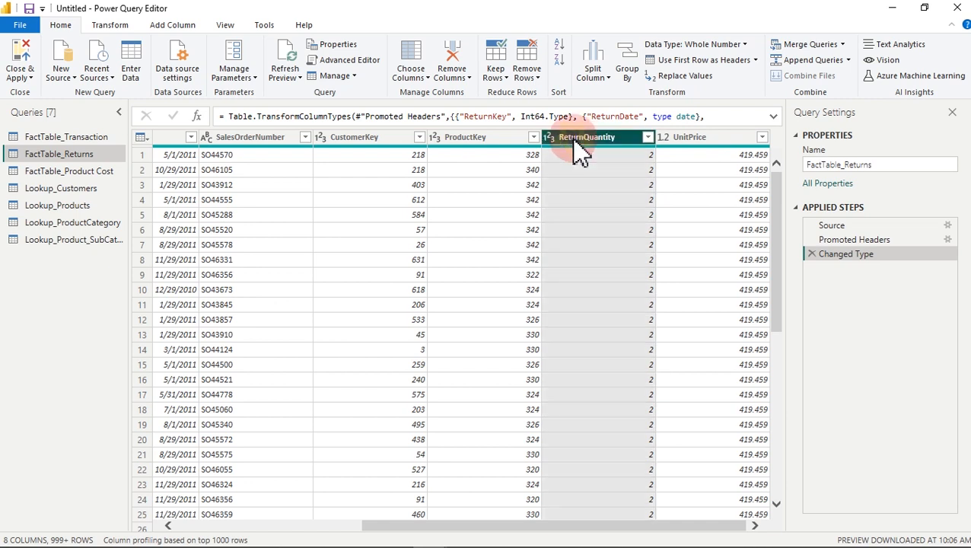
left_click(490, 138)
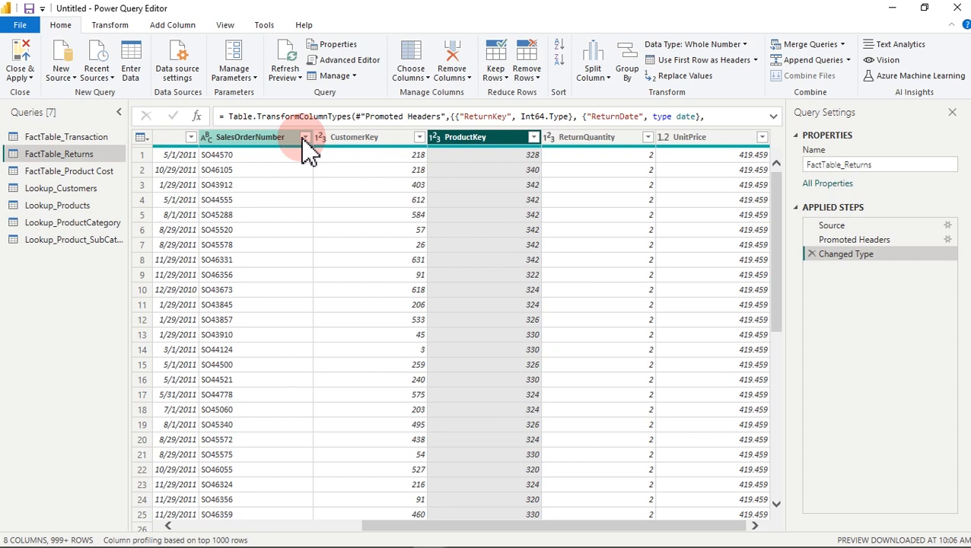
key("ctrl+a")
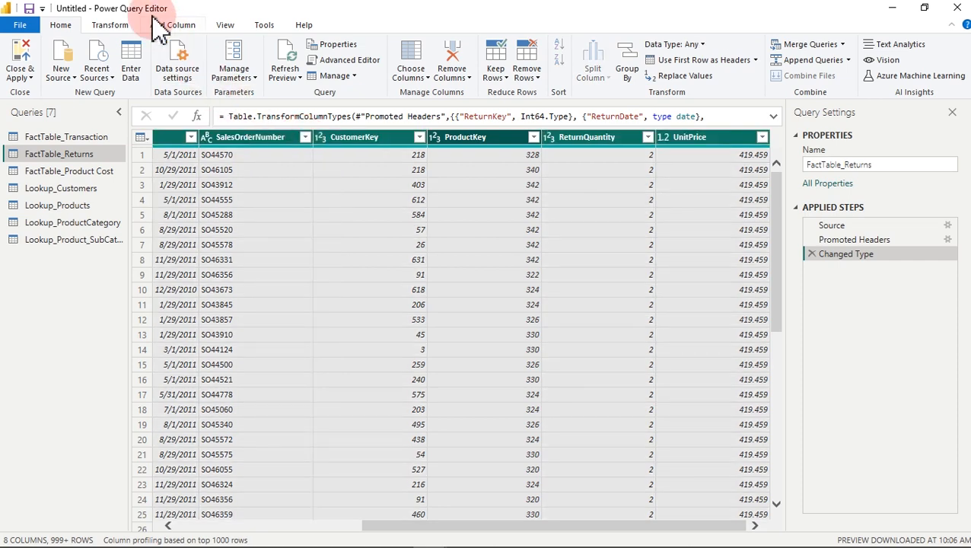
left_click(114, 28)
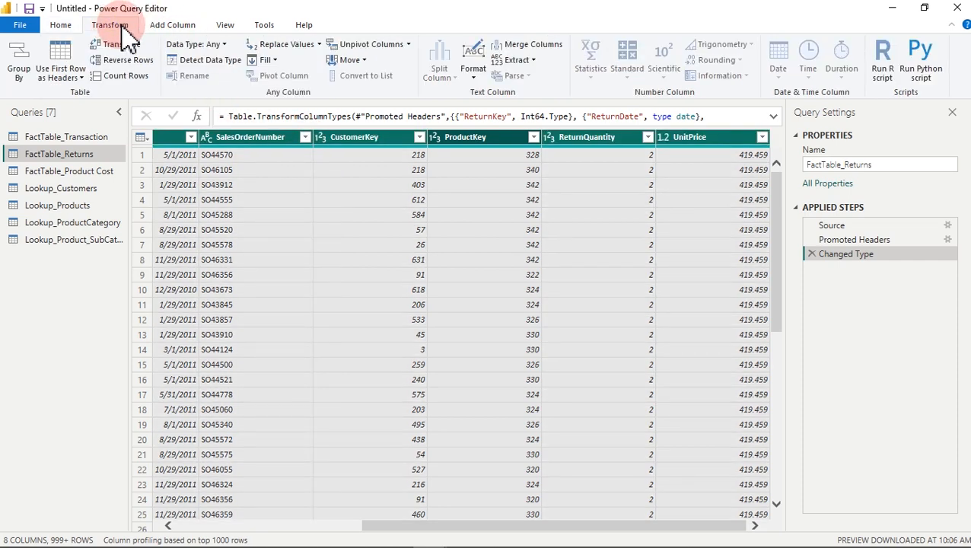
left_click(207, 60)
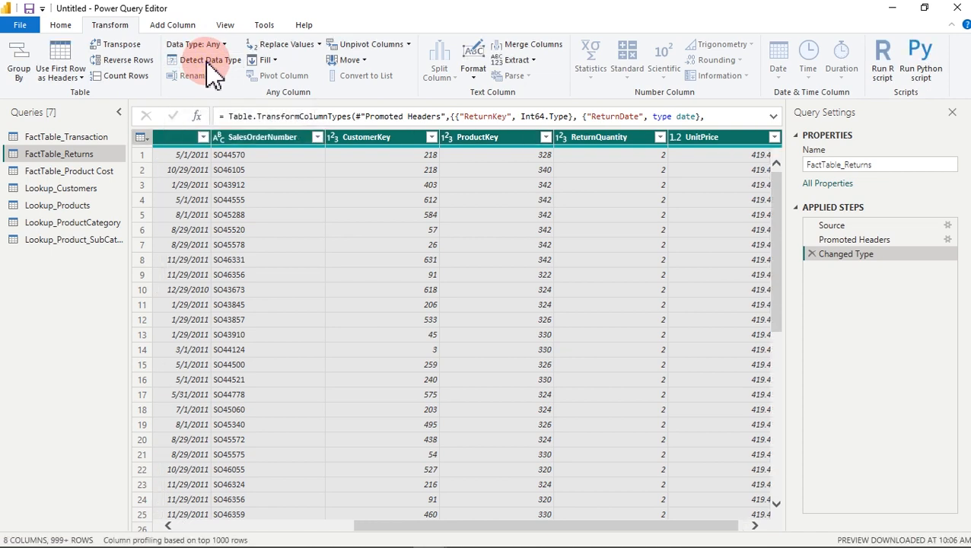
Step: Return to the FactTable_Transaction query and go back to the Home commands
left_click(76, 137)
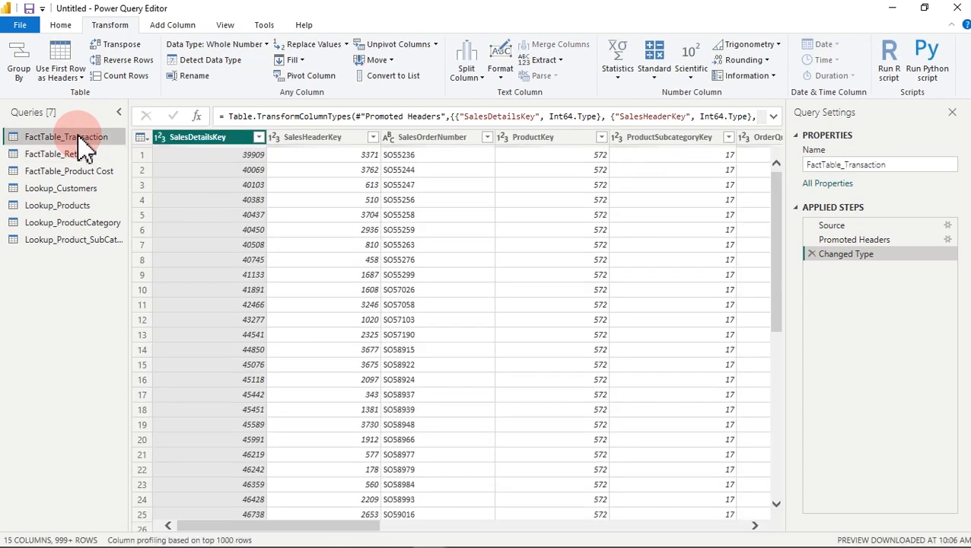
left_click_drag(289, 529, 200, 498)
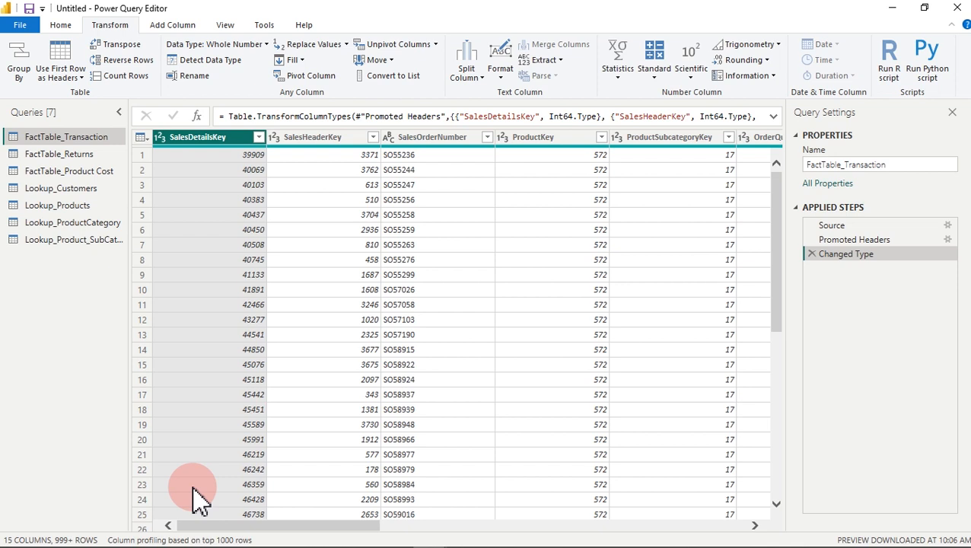
left_click(60, 25)
Step: Apply the query edits, preview FactTable_Product Cost in Data view, then show the model diagram
left_click(25, 77)
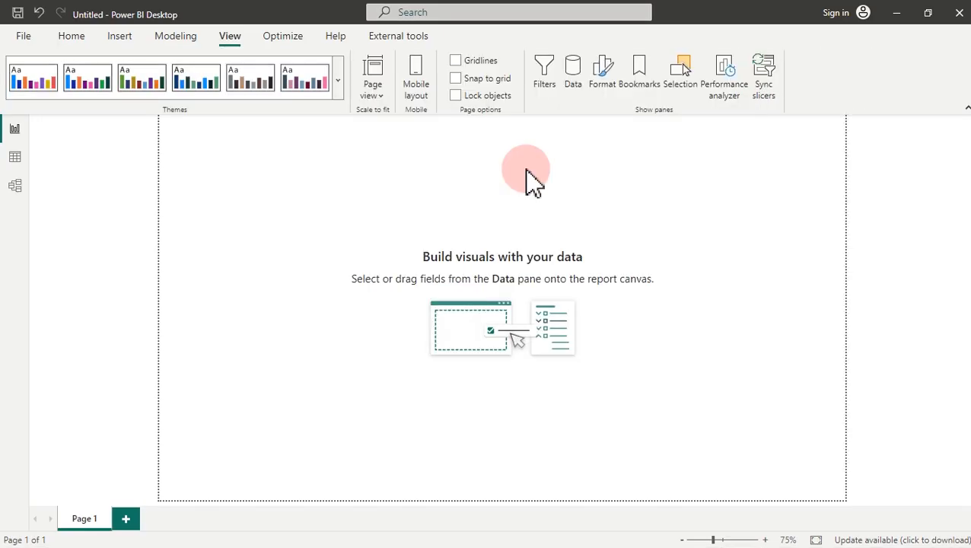
left_click(13, 155)
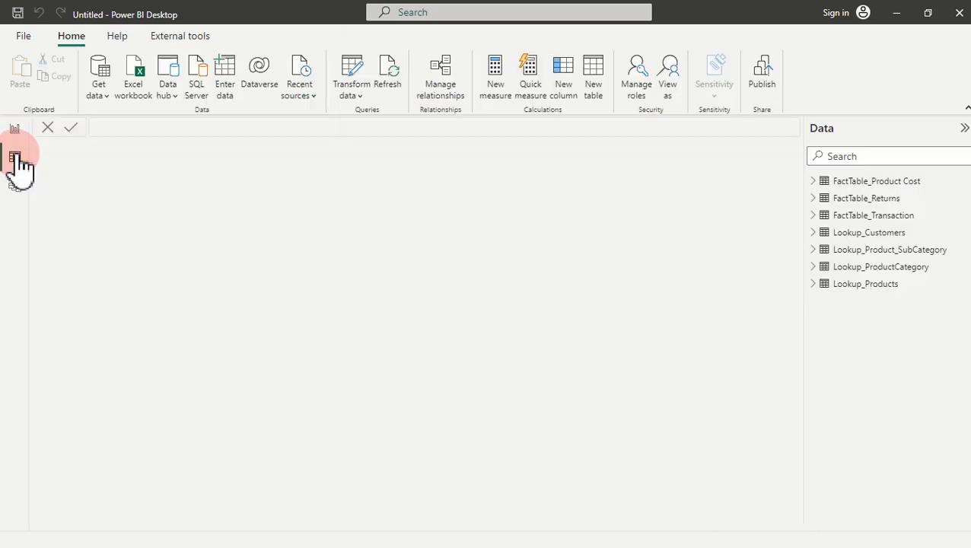
left_click(863, 182)
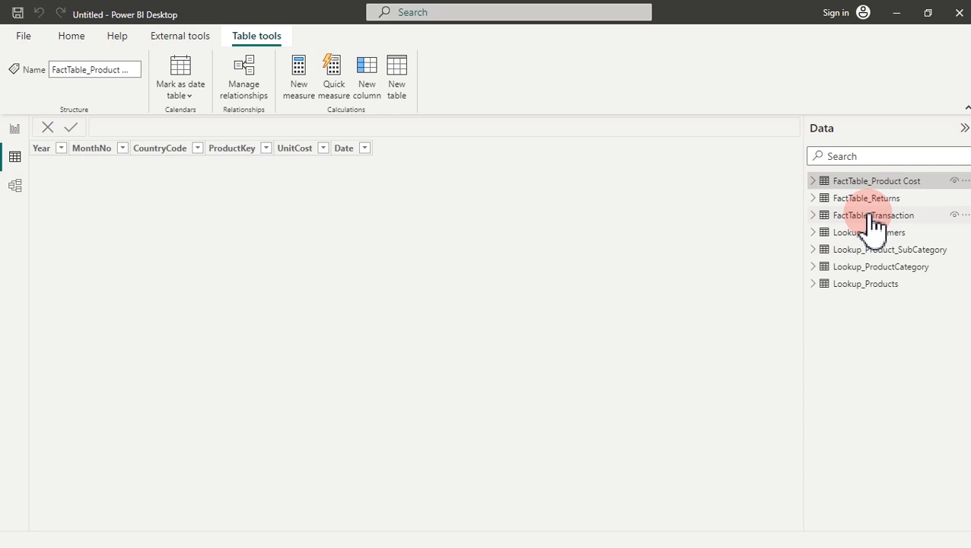
left_click(17, 187)
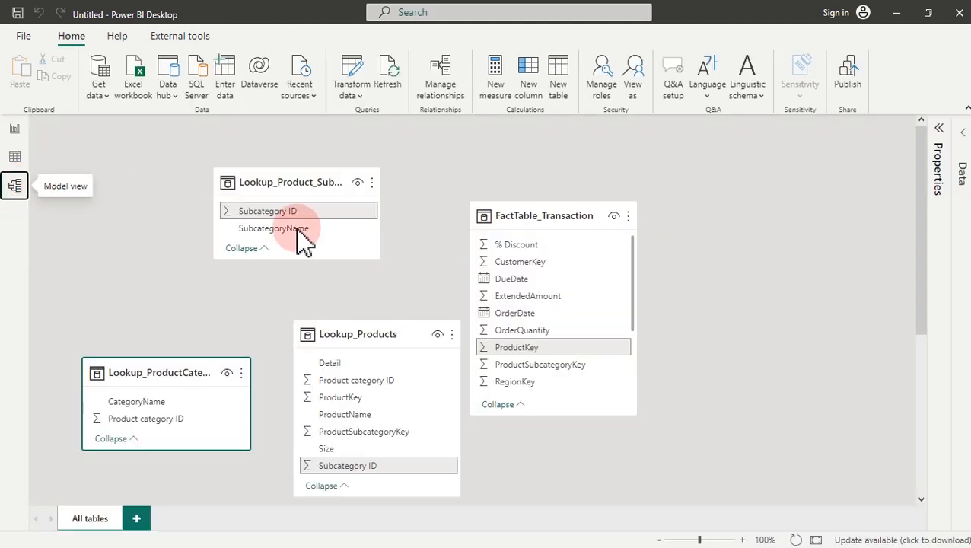
Step: Zoom out to see all tables, then return to the report page and show the Data pane
left_click(658, 539)
left_click(658, 539)
left_click(659, 539)
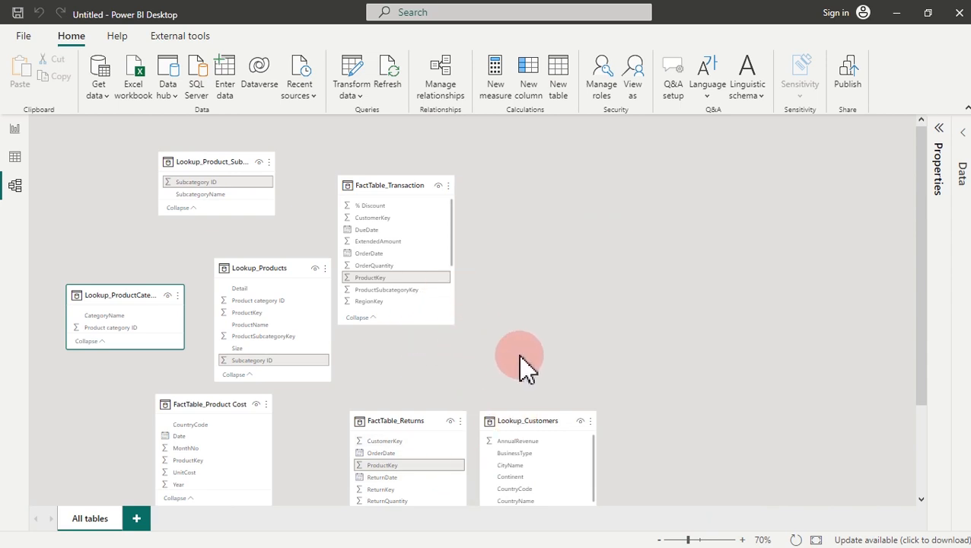
left_click(15, 129)
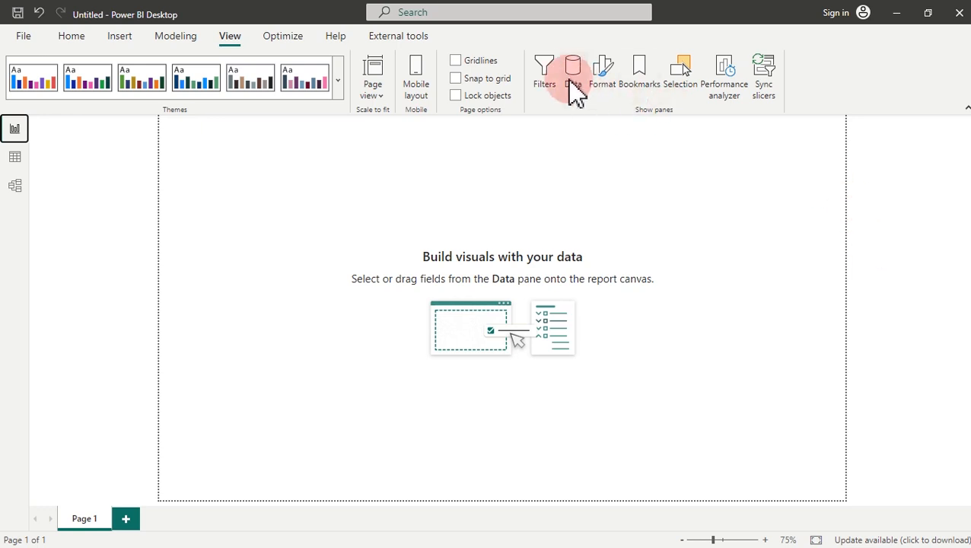
left_click(573, 79)
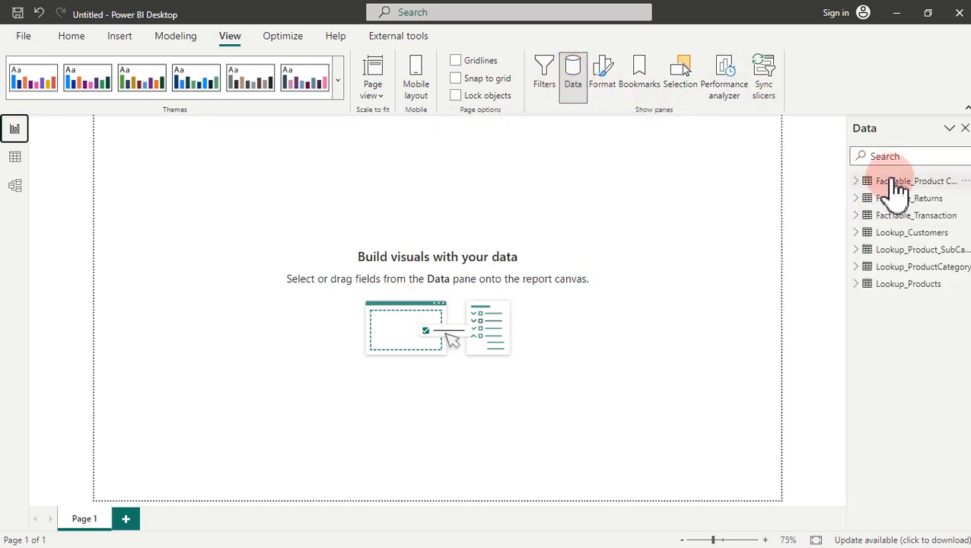
Step: Expand the Format pane to show the page's Canvas settings, Wallpaper and filter pane sections
left_click(607, 76)
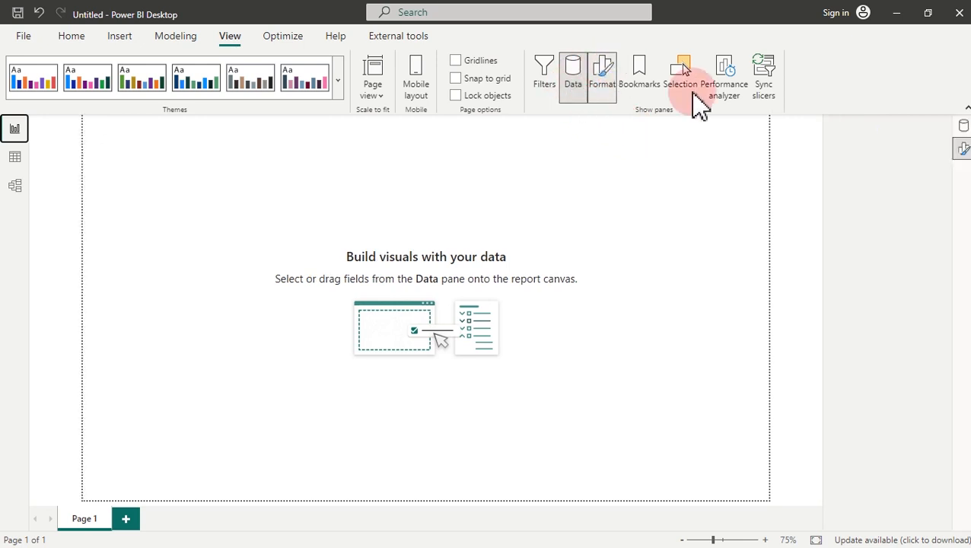
left_click(958, 125)
left_click(963, 149)
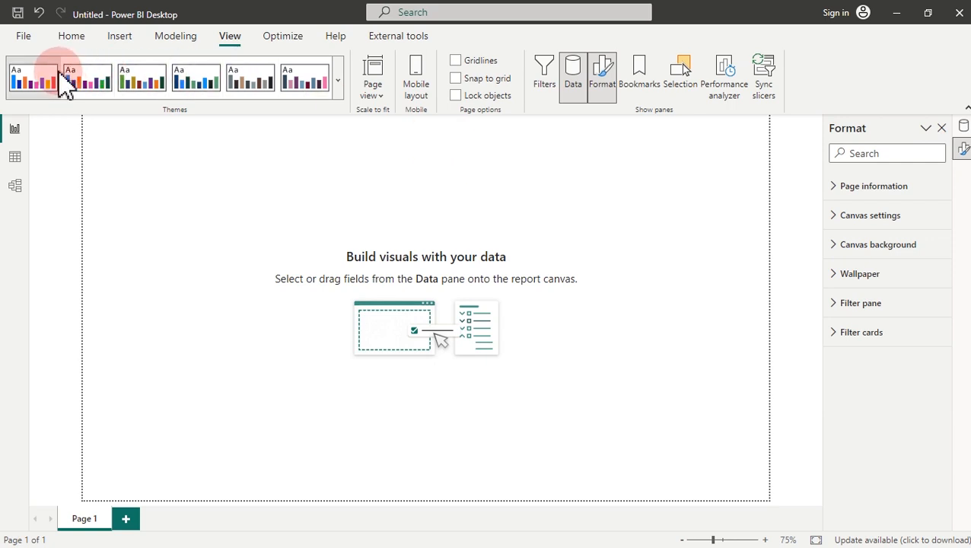
Step: Go to Data view, select the Date column and collapse FactTable_Product Cost's field list
left_click(15, 157)
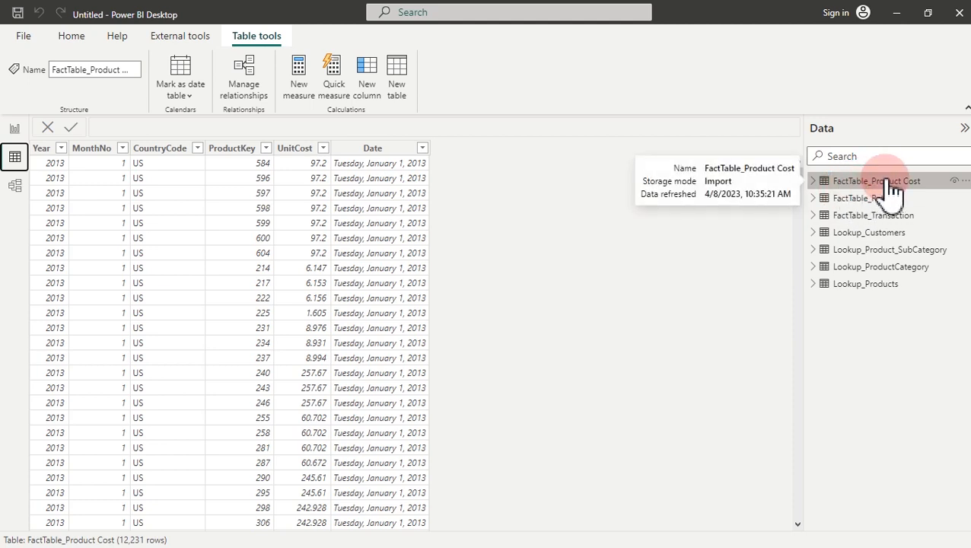
left_click(373, 155)
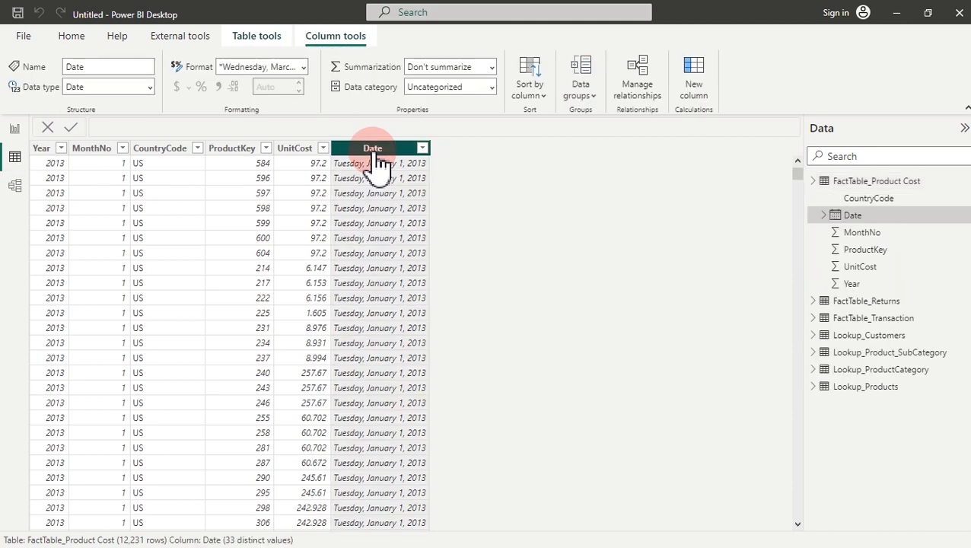
left_click(827, 184)
Step: Open FactTable_Returns and inspect its ReturnDate and OrderDate Date columns
left_click(857, 202)
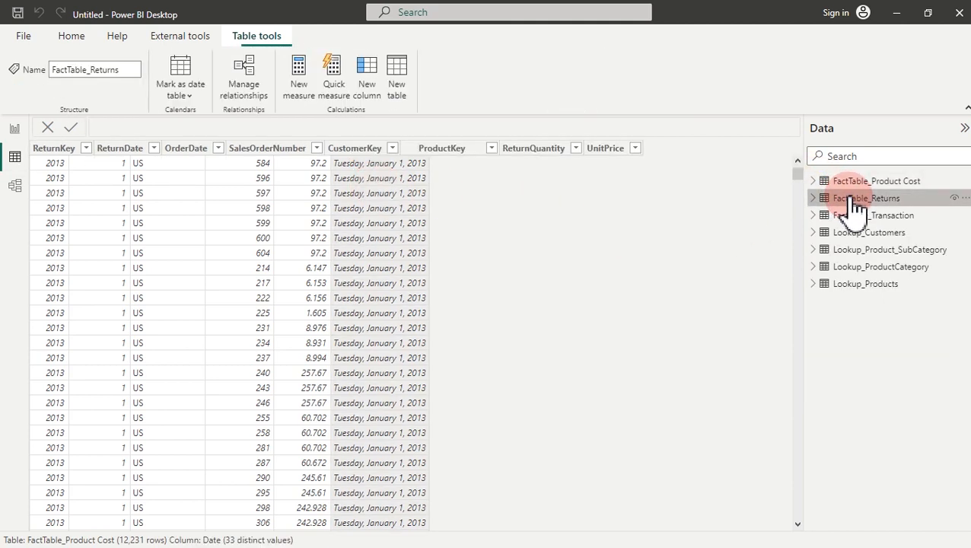
left_click(162, 150)
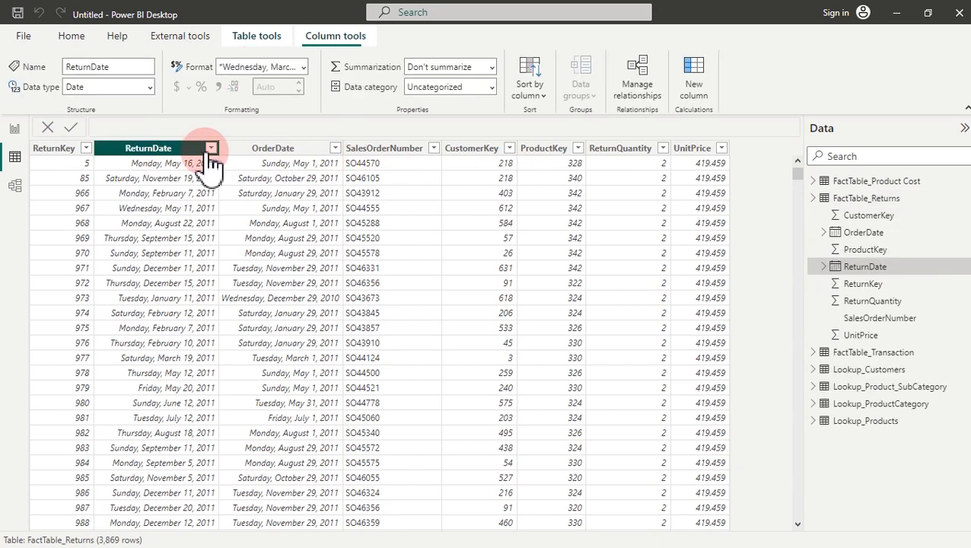
left_click(279, 151)
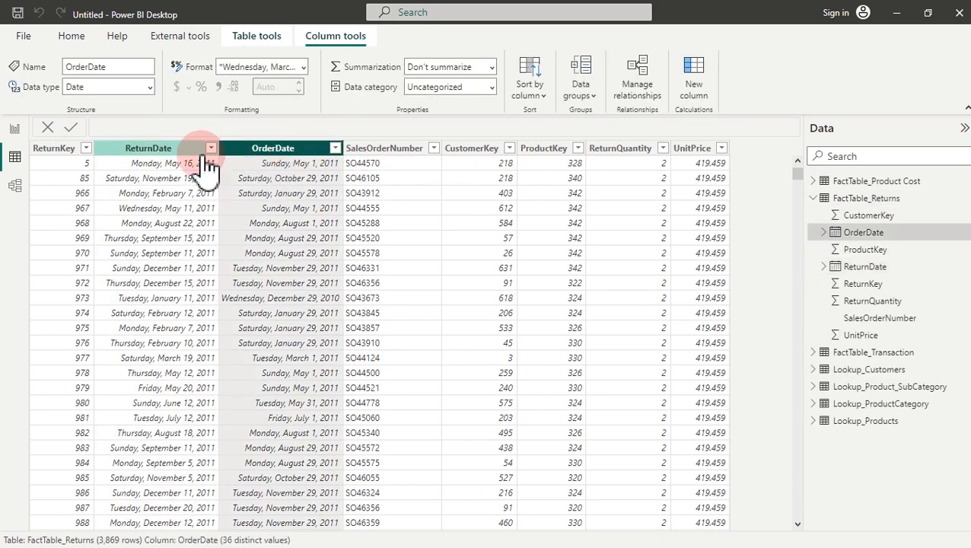
left_click(162, 153)
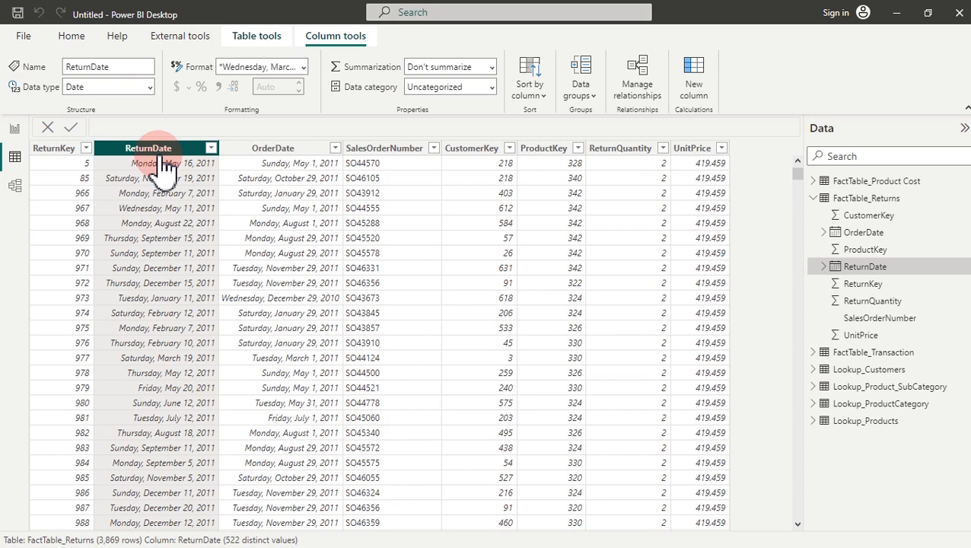
left_click(263, 152)
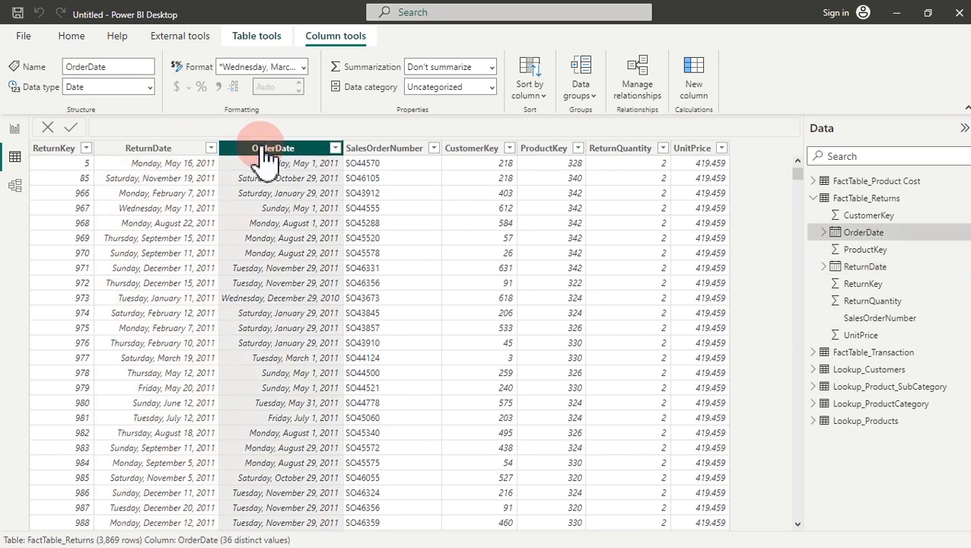
left_click(814, 197)
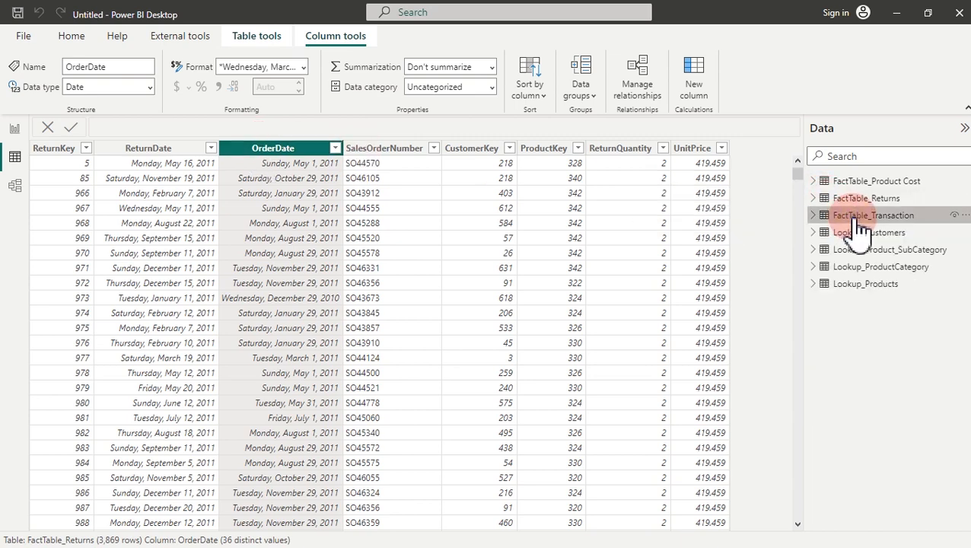
Step: Open FactTable_Transaction and compare its OrderDate, DueDate and ShipDate columns, settling on OrderDate
left_click(858, 217)
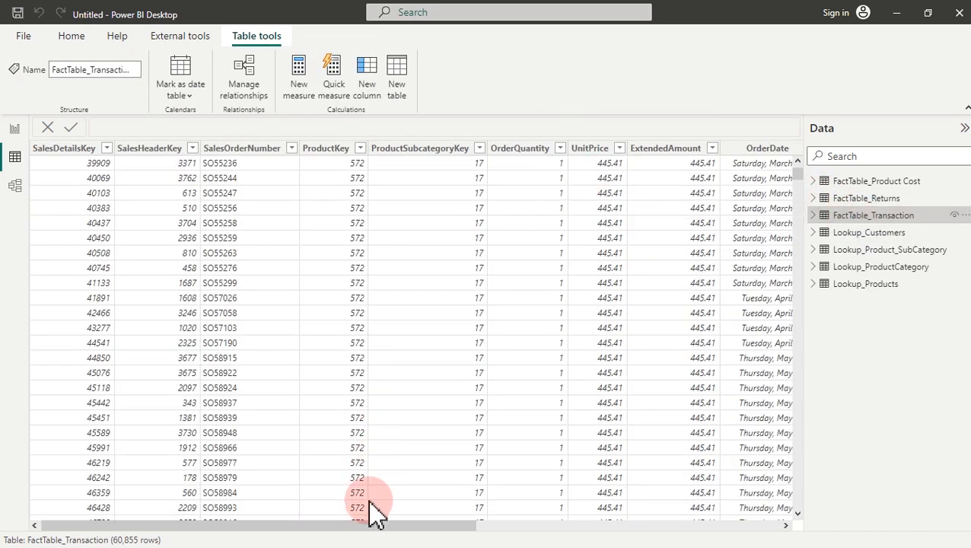
left_click_drag(371, 526, 655, 532)
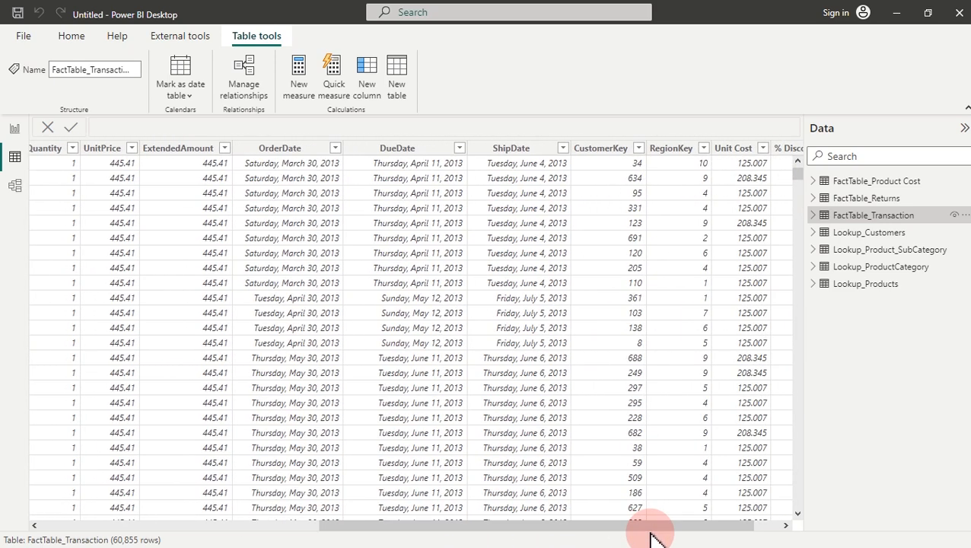
left_click(272, 146)
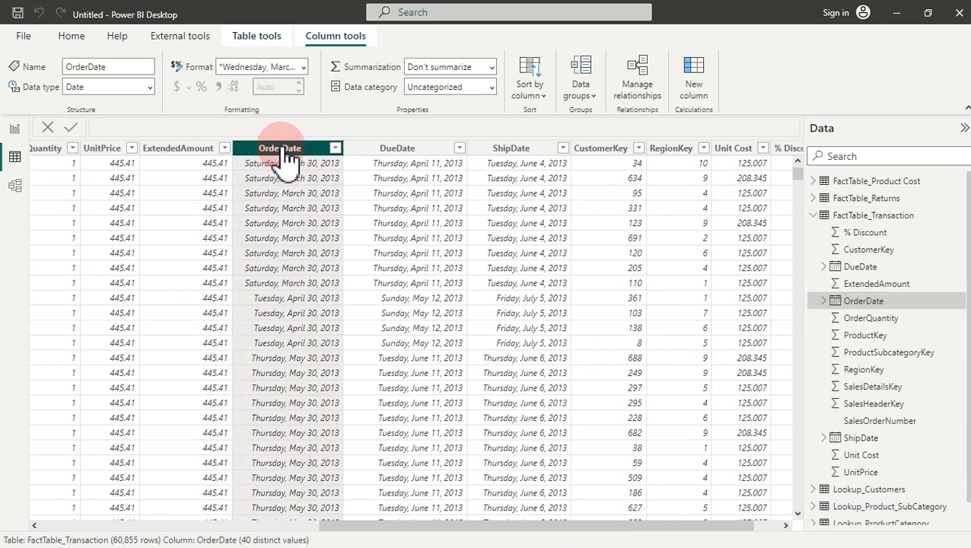
left_click(415, 153)
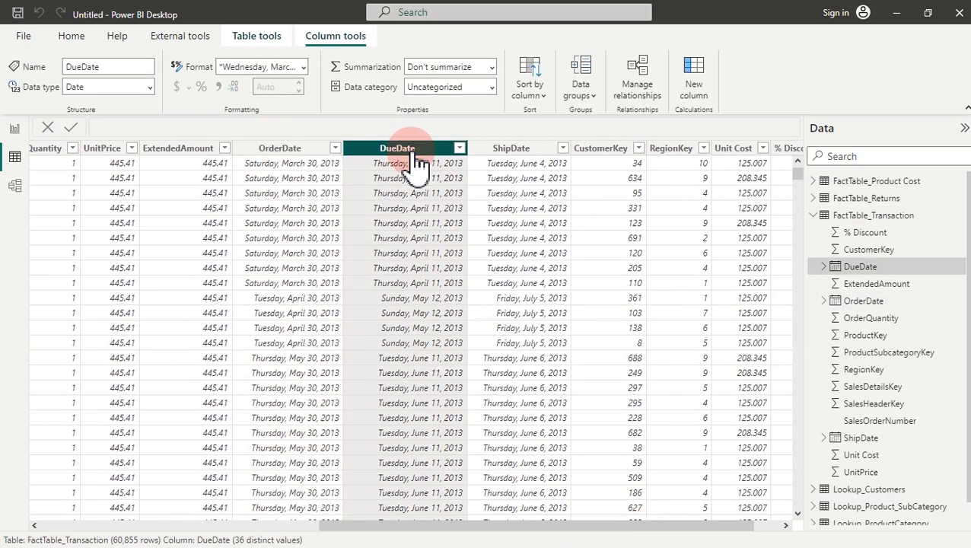
left_click(537, 153)
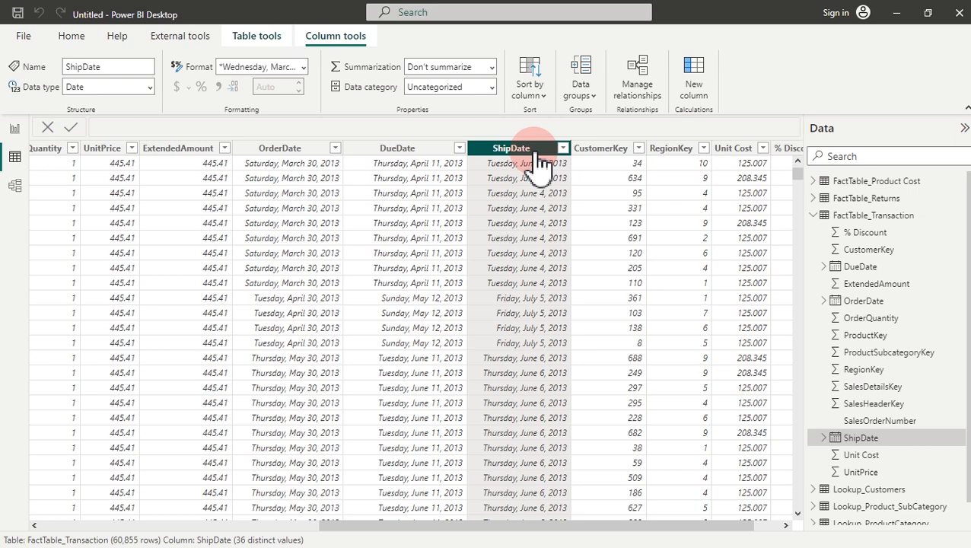
left_click(273, 152)
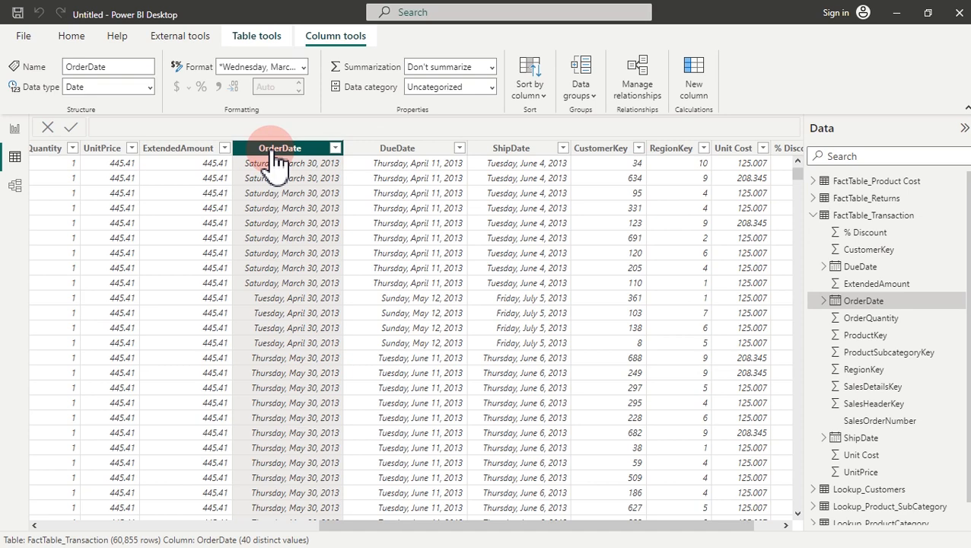
left_click(444, 150)
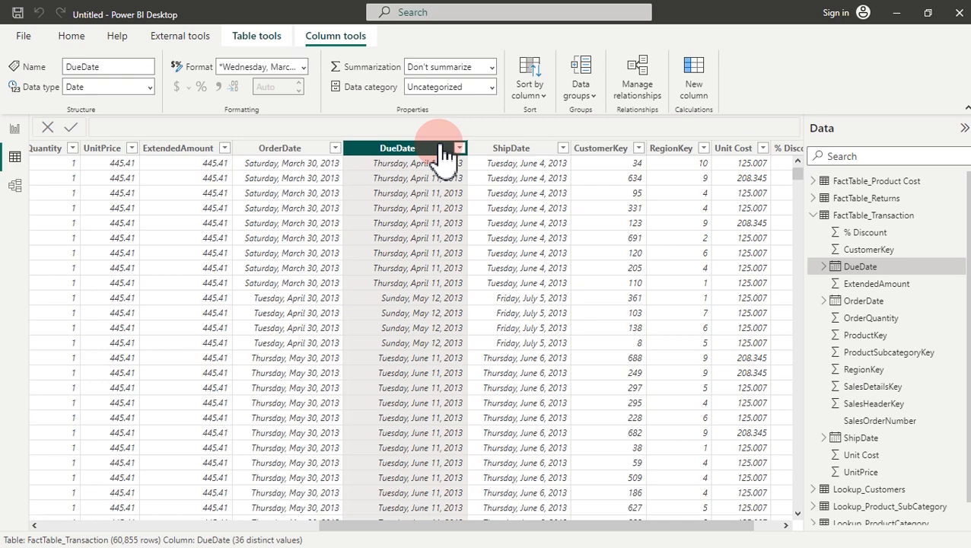
left_click(292, 154)
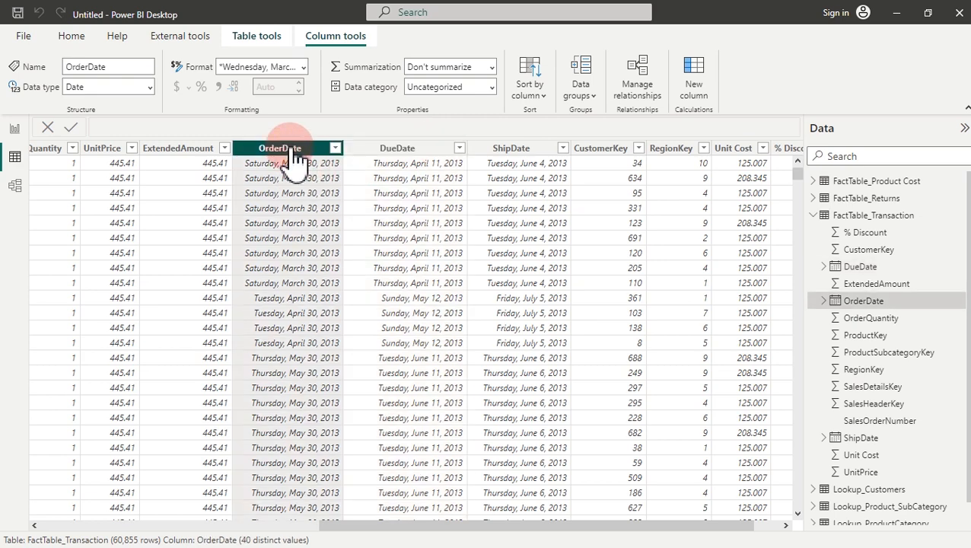
left_click(501, 150)
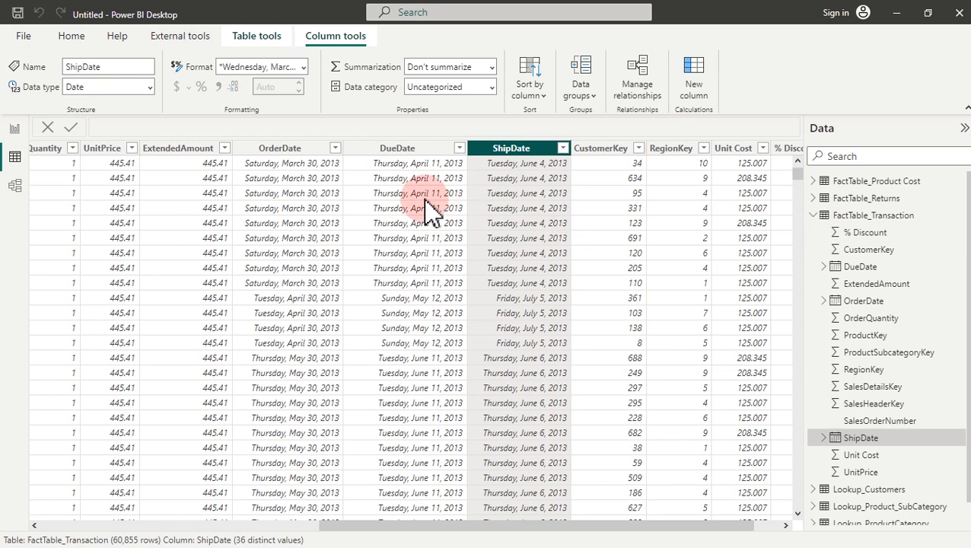
left_click(299, 150)
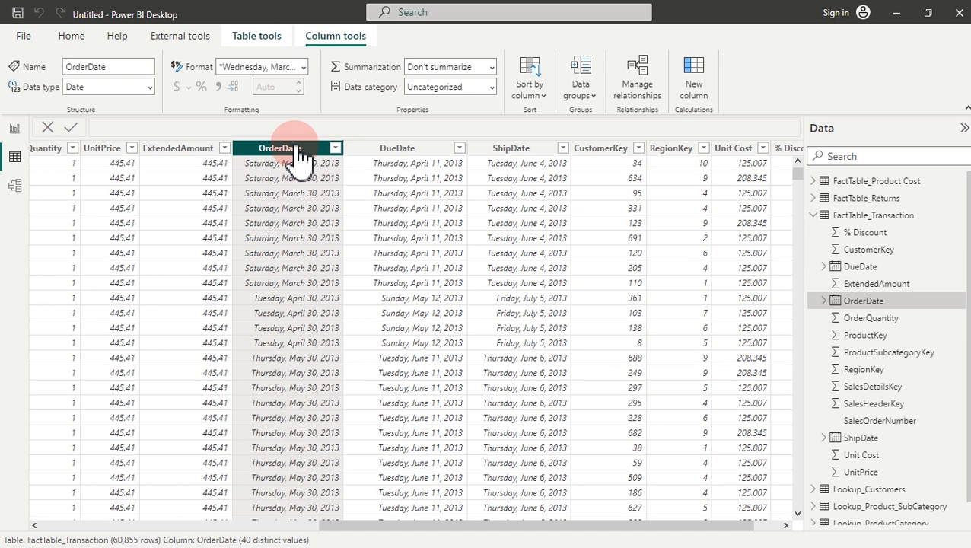
left_click(256, 36)
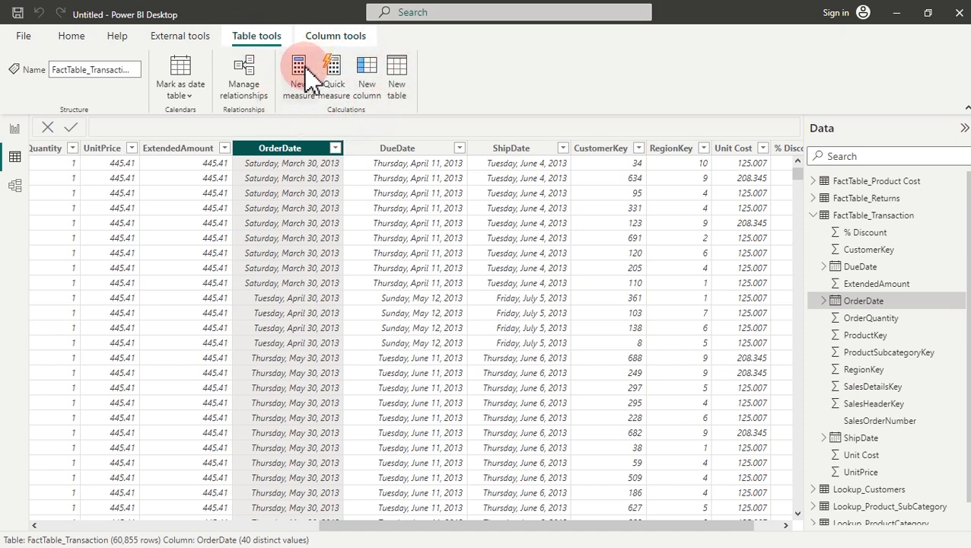
Step: Create a new table with the formula Calendar = CALENDARAUTO()
left_click(397, 74)
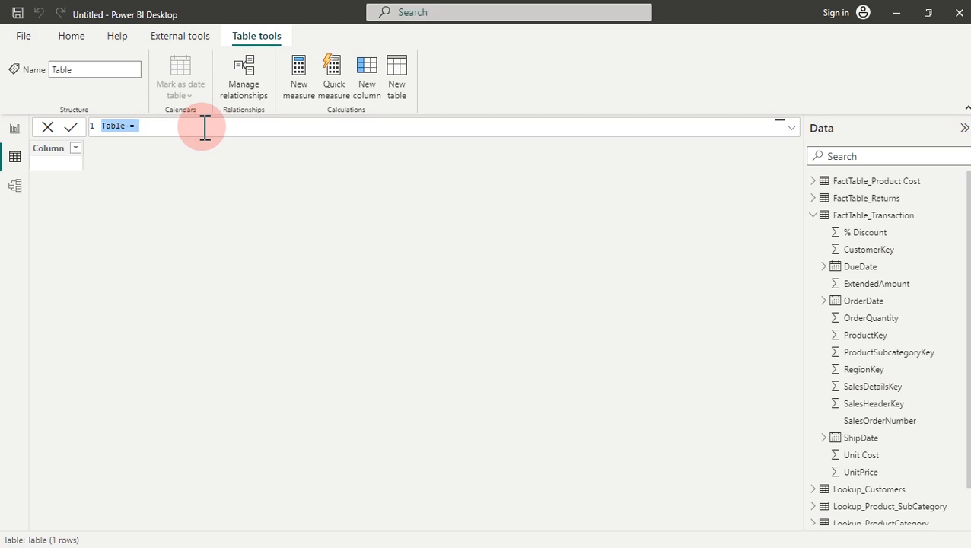
type("Calendar")
scroll(204, 128, "up", 4)
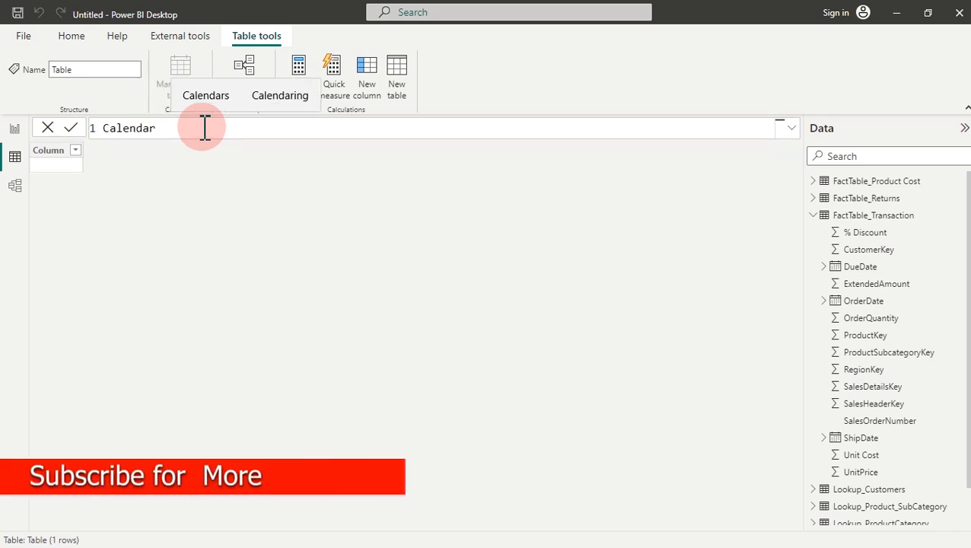
scroll(204, 128, "up", 1)
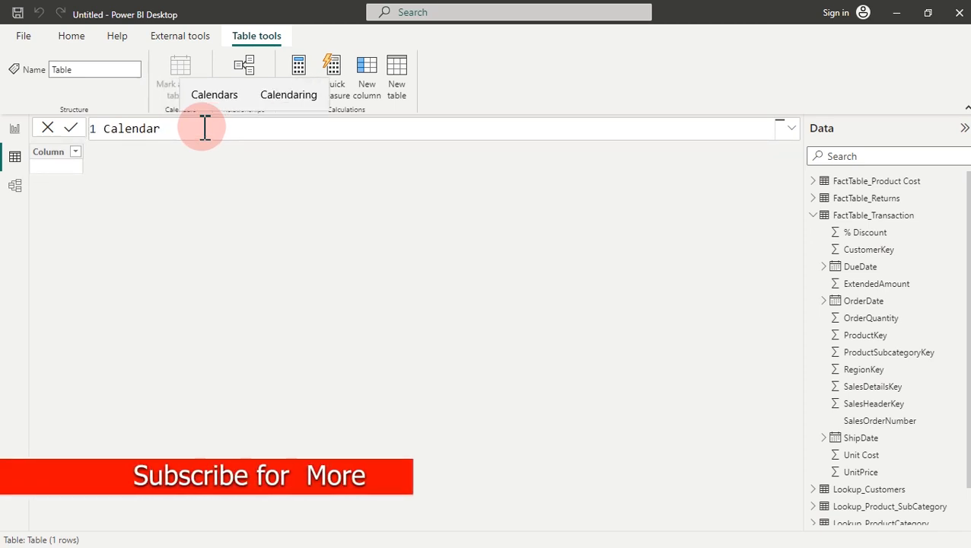
type("=")
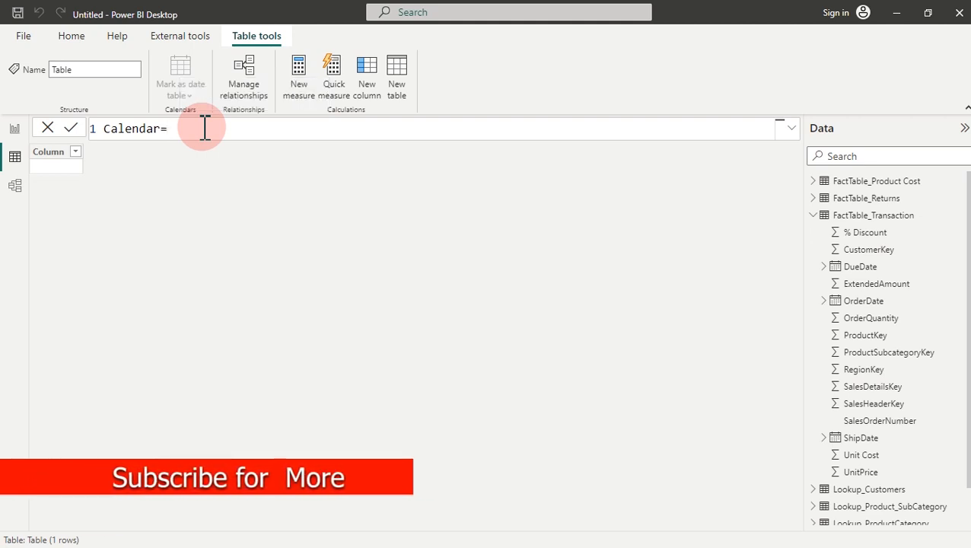
key("shift+Return")
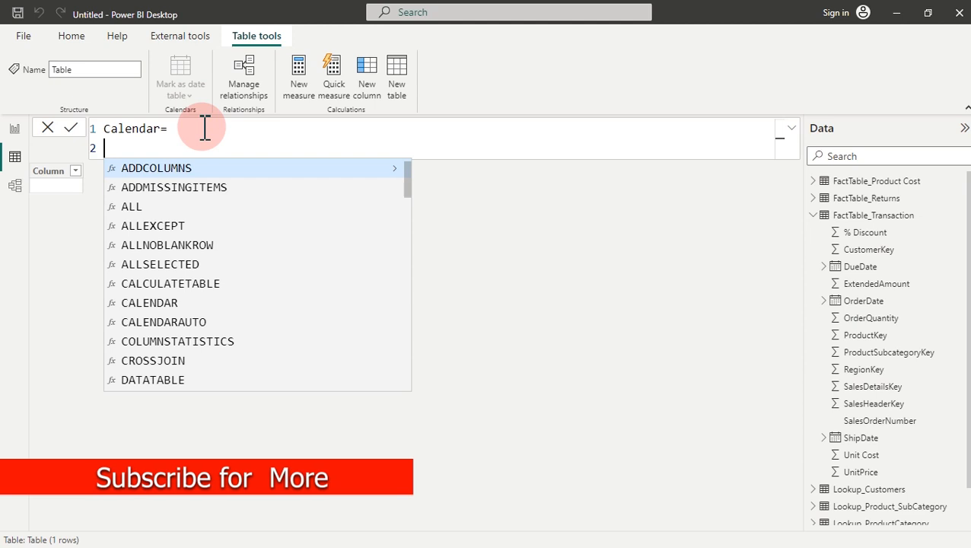
type("cal")
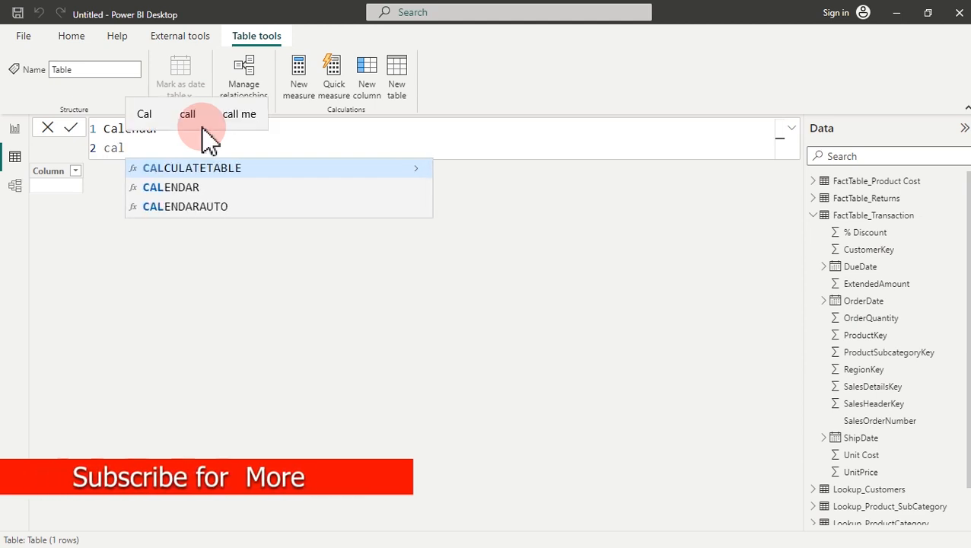
key("Down")
key("Down")
key("Tab")
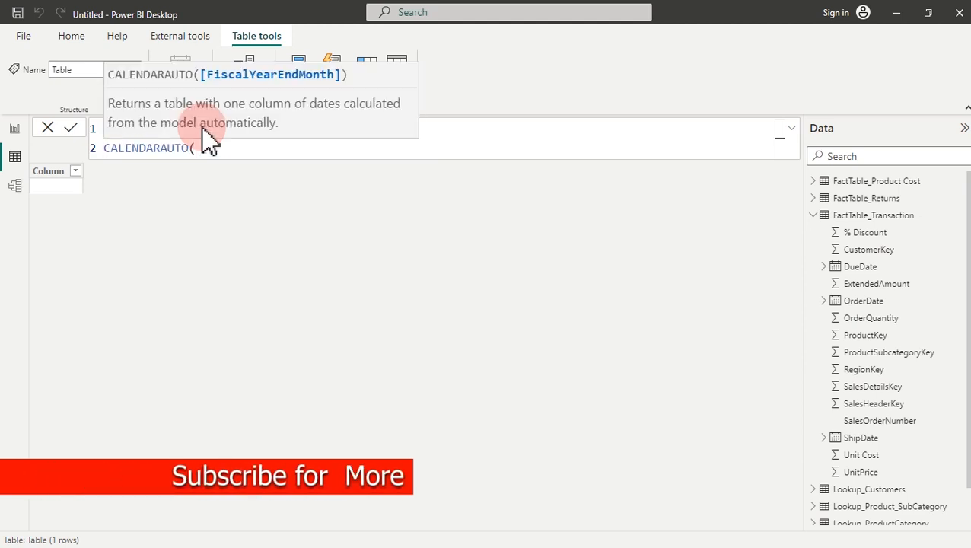
type(")")
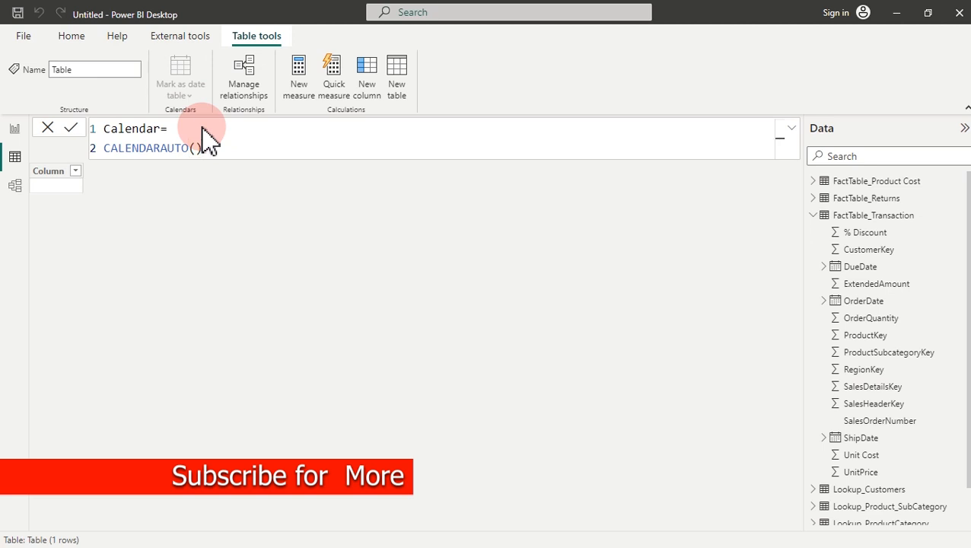
key("Return")
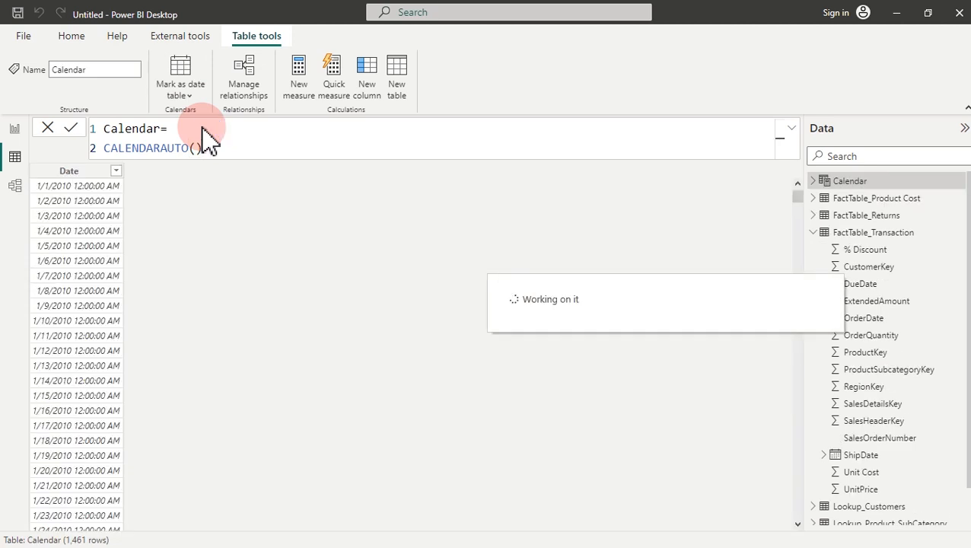
left_click(69, 172)
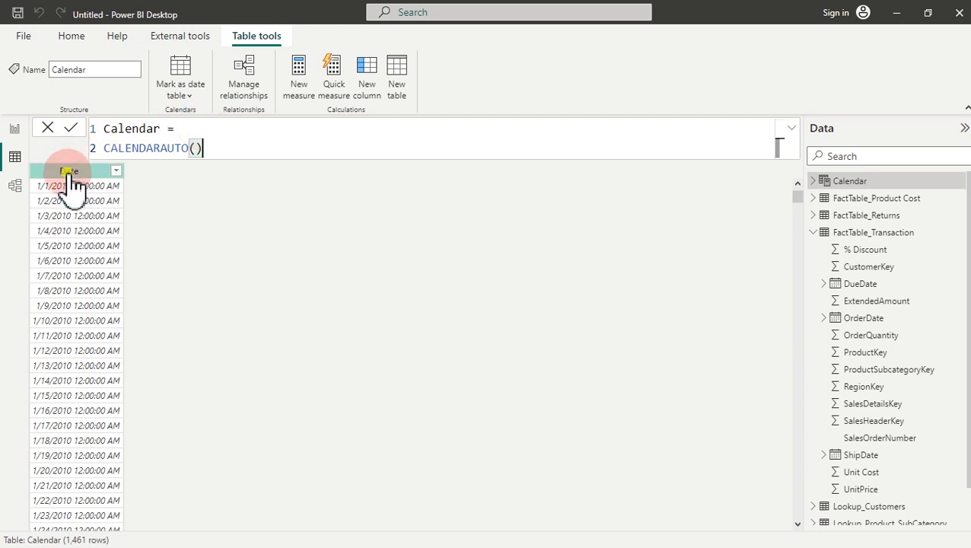
left_click(70, 175)
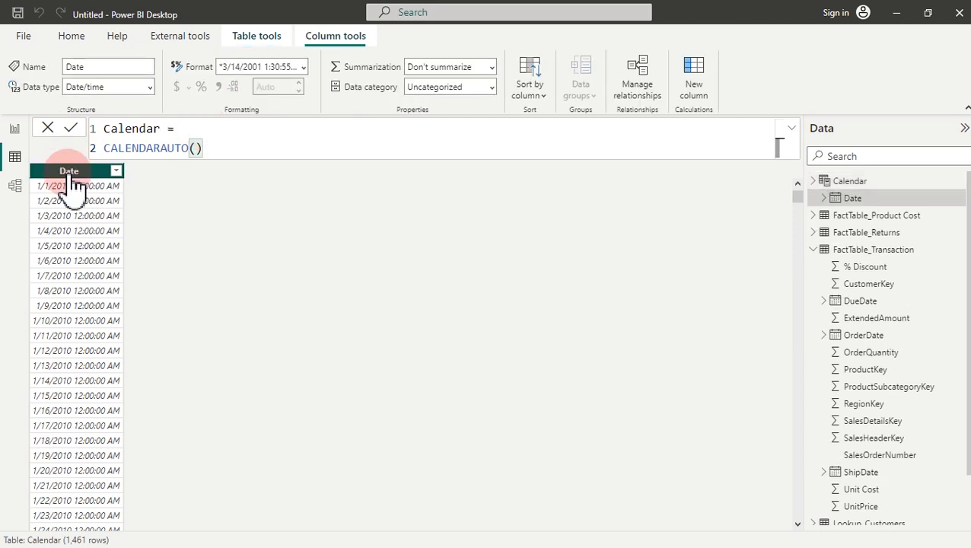
left_click(302, 67)
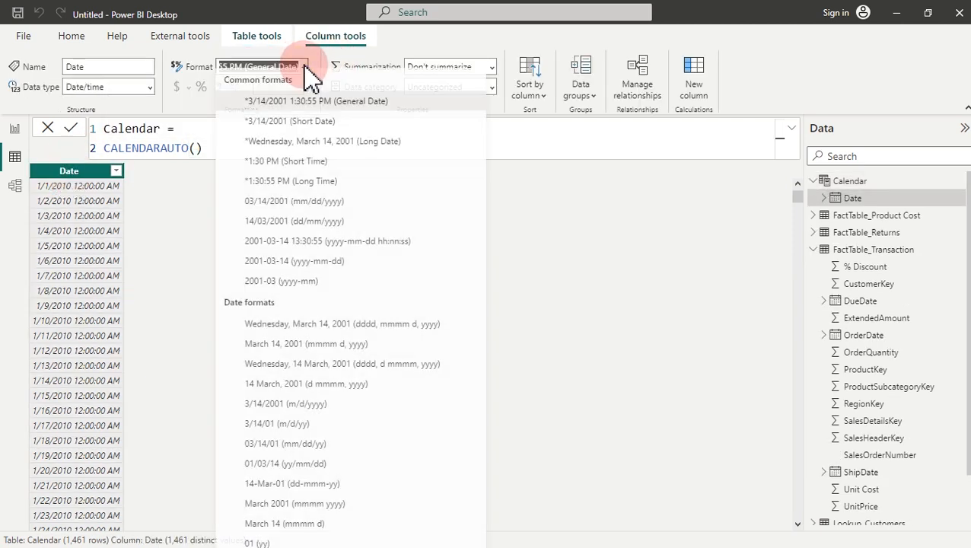
left_click(290, 127)
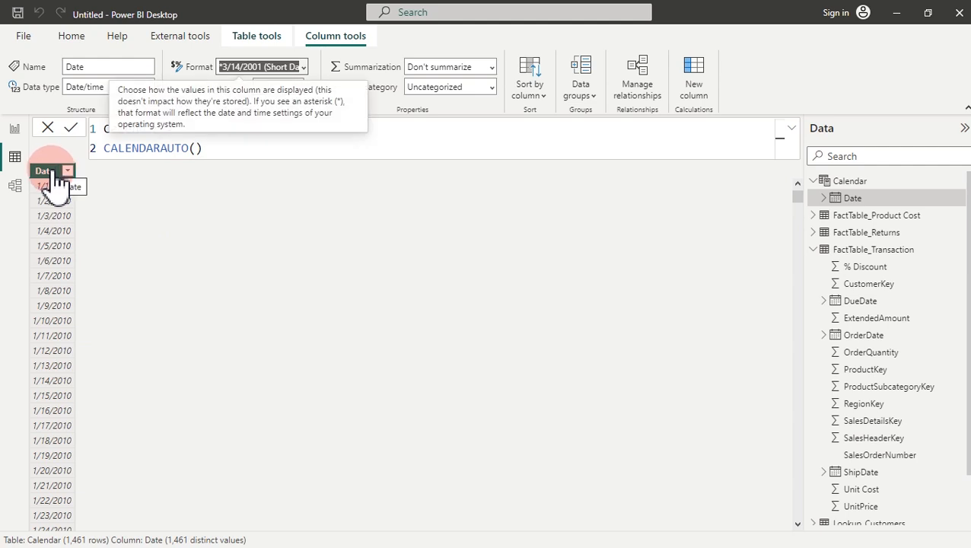
left_click(209, 150)
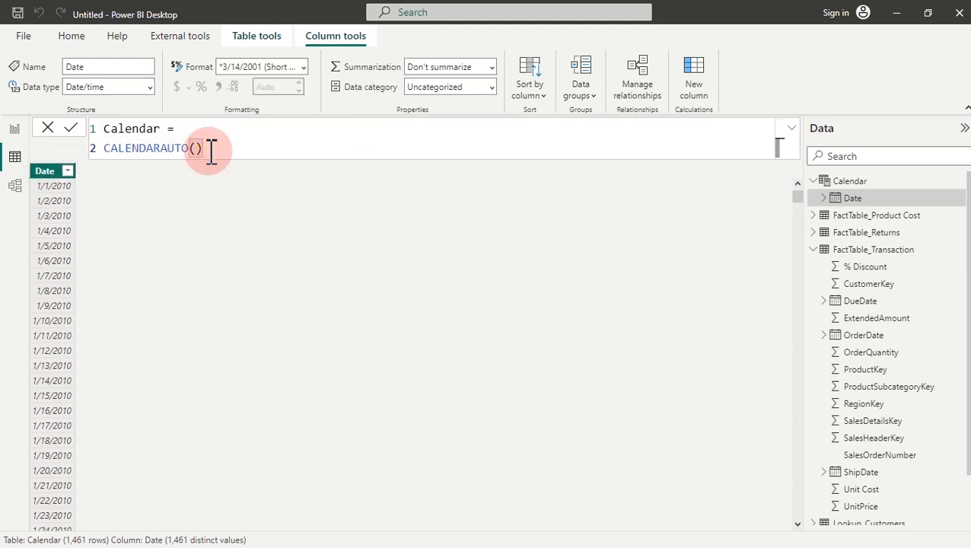
Step: Wrap CALENDARAUTO() inside an ADDCOLUMNS call in the Calendar formula
left_click(183, 129)
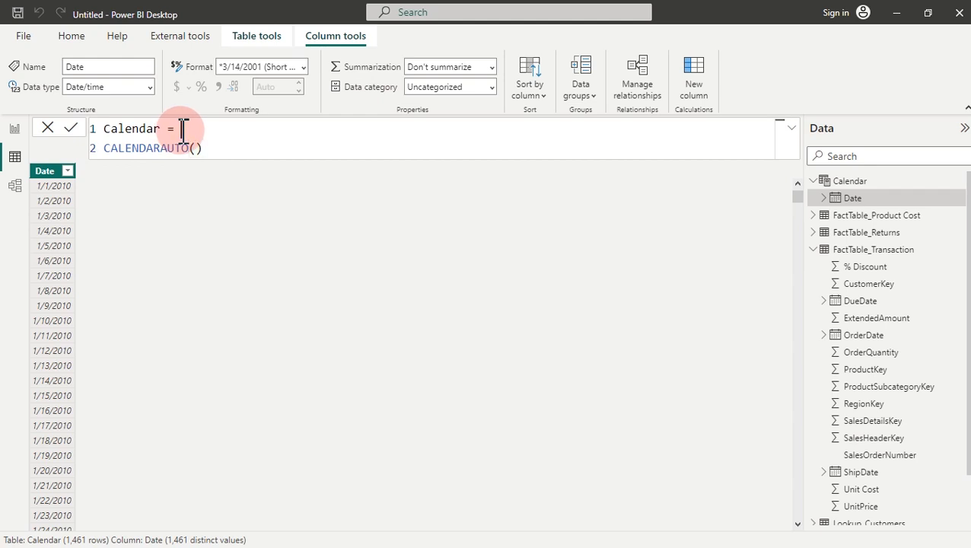
key("shift+Return")
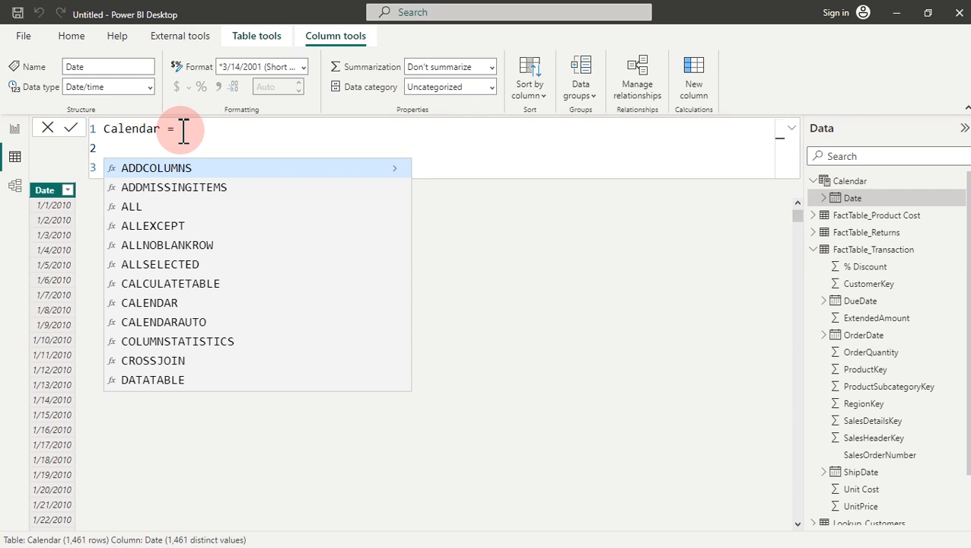
key("Tab")
left_click(162, 169)
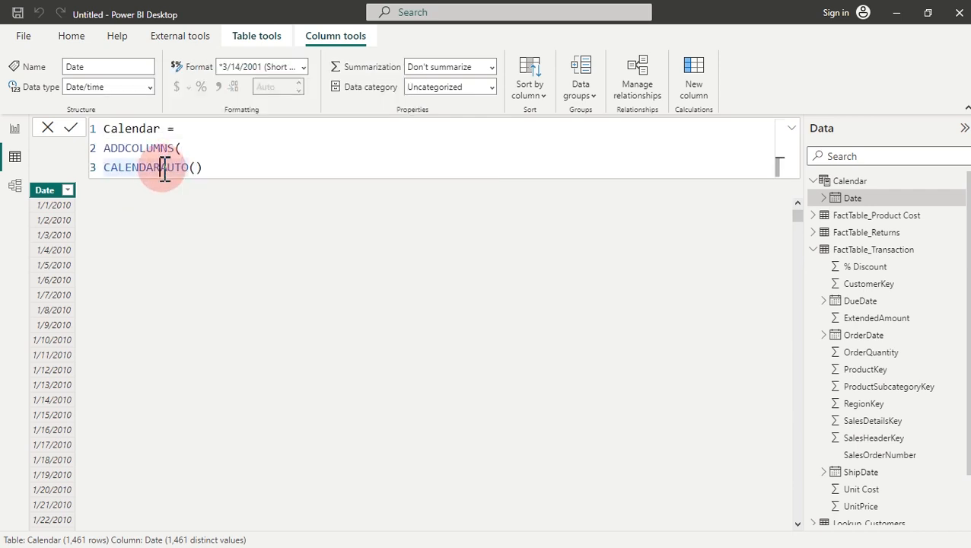
left_click(211, 169)
type(",")
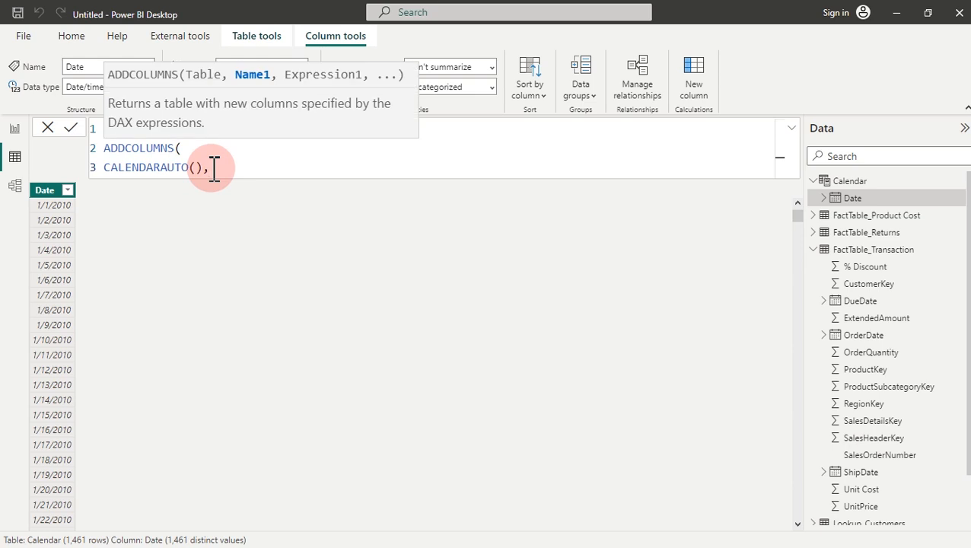
key("shift+Return")
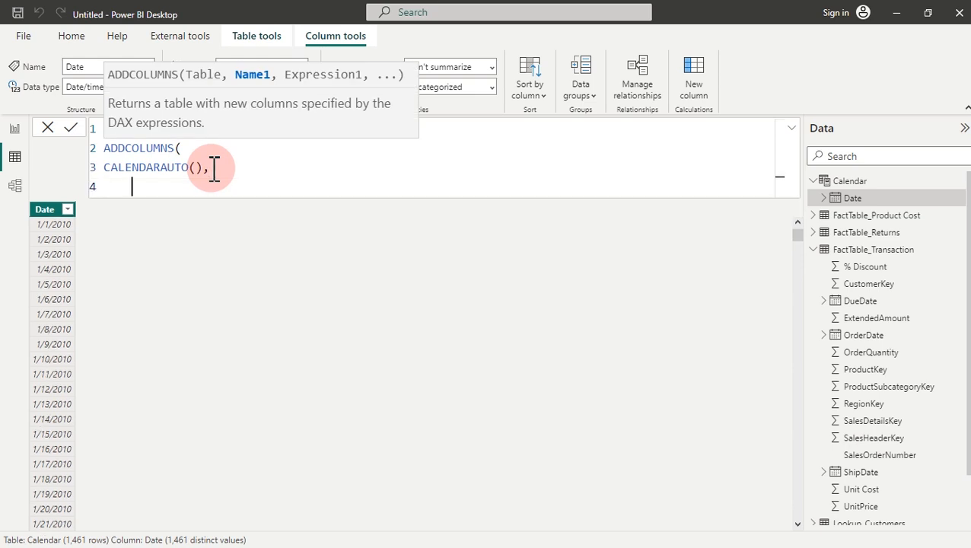
Step: Add the column "Year", YEAR([Date]), commit, and check it holds years 2010–2013
type("\"Y")
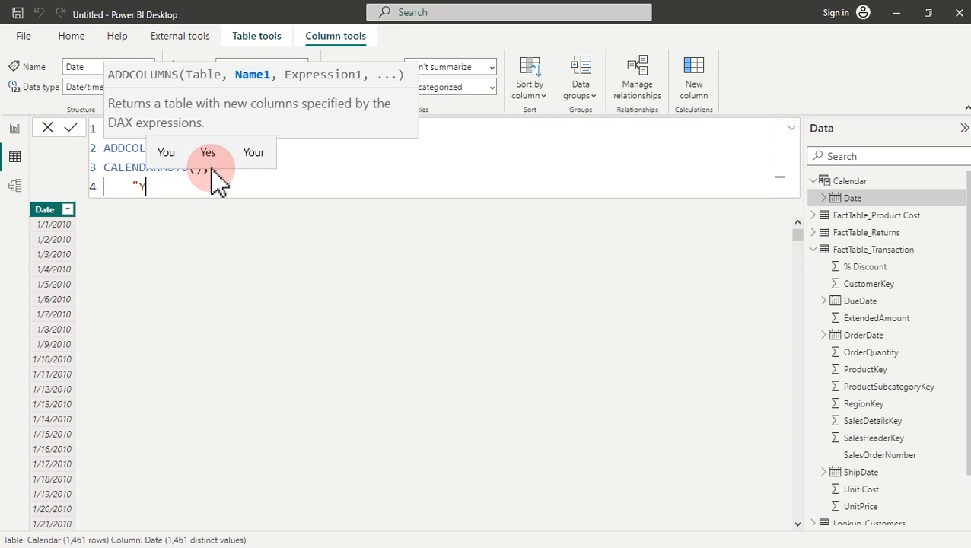
type("ear\"")
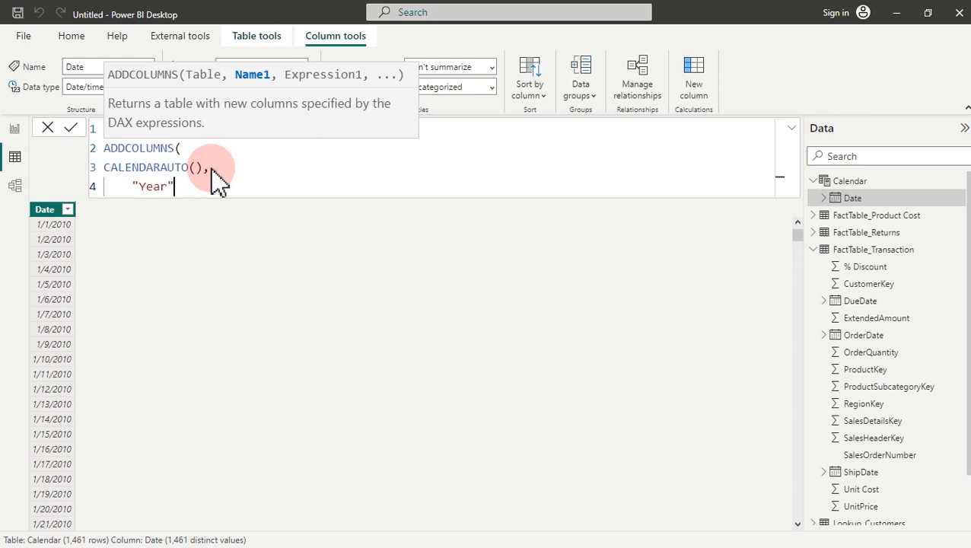
type(",you")
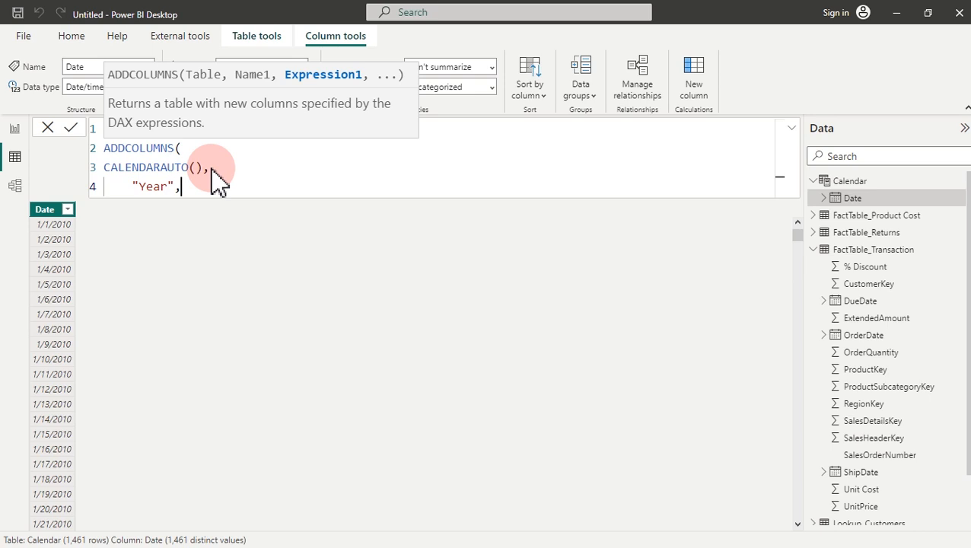
key("BackSpace")
key("BackSpace")
type("e")
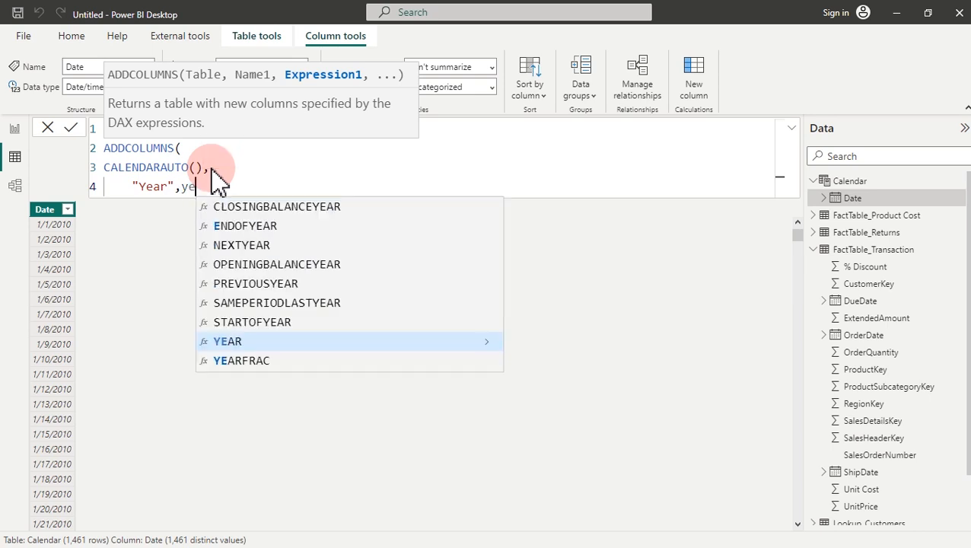
key("Tab")
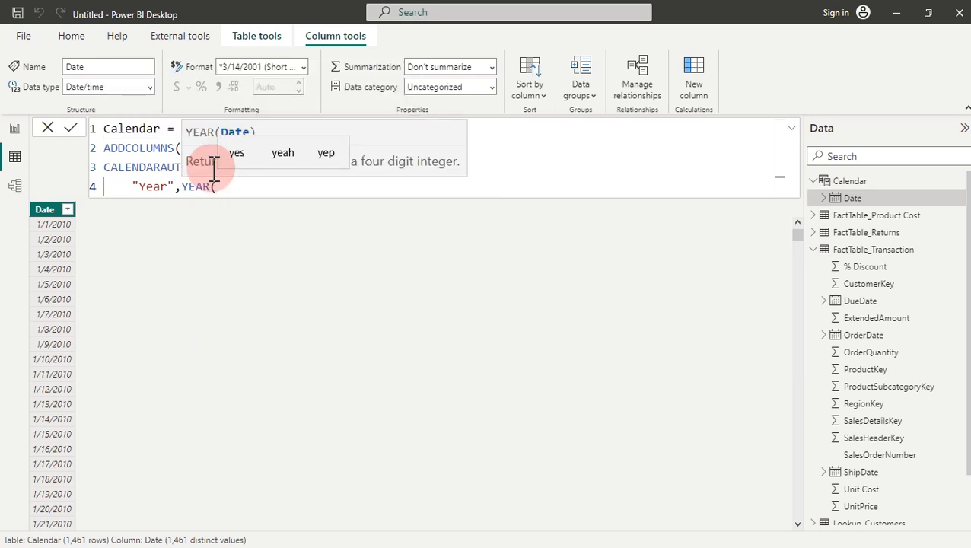
type("date")
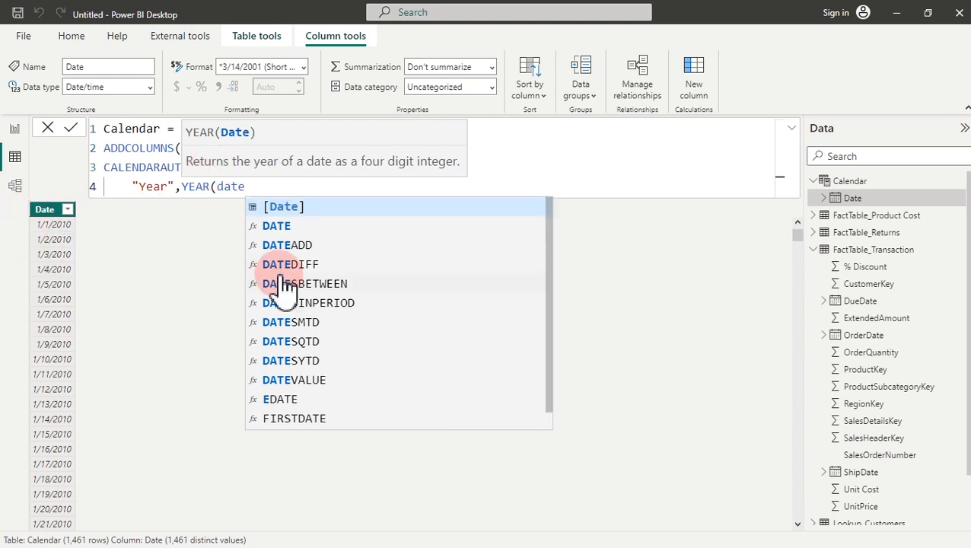
left_click(300, 209)
type(")")
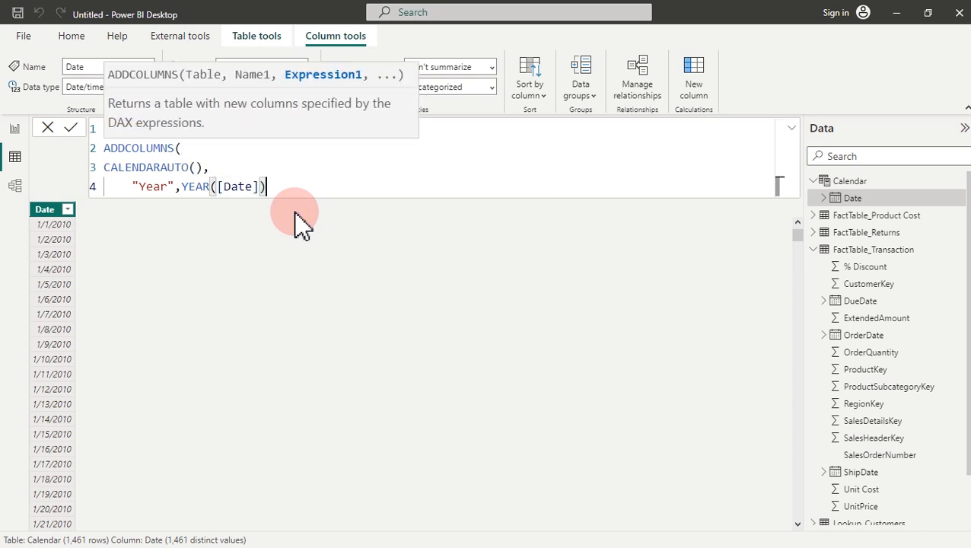
key("Return")
key("Return")
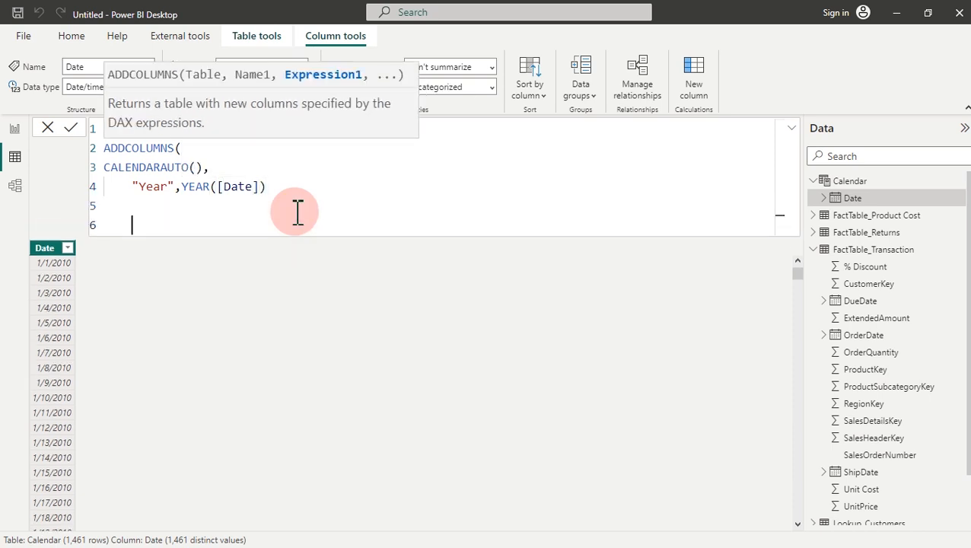
key("BackSpace")
type(")")
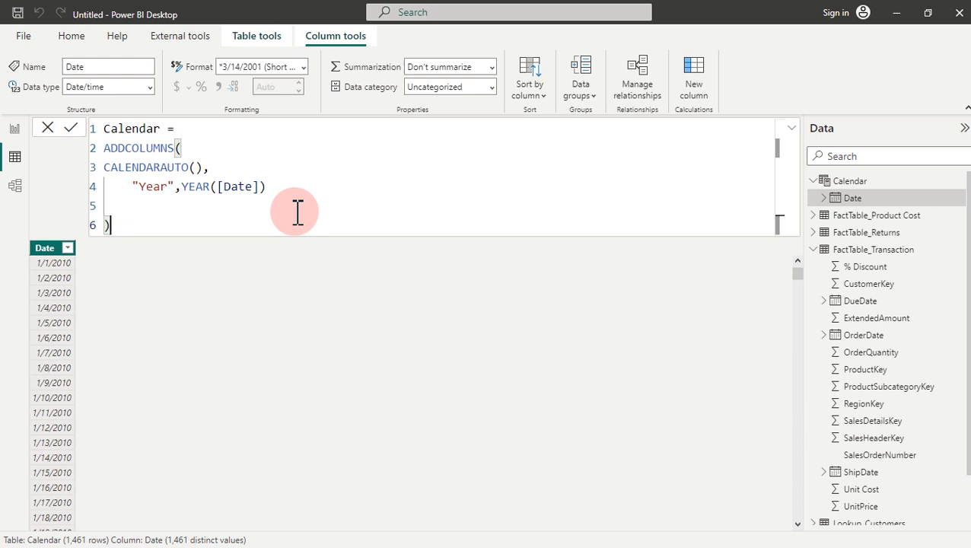
key("Return")
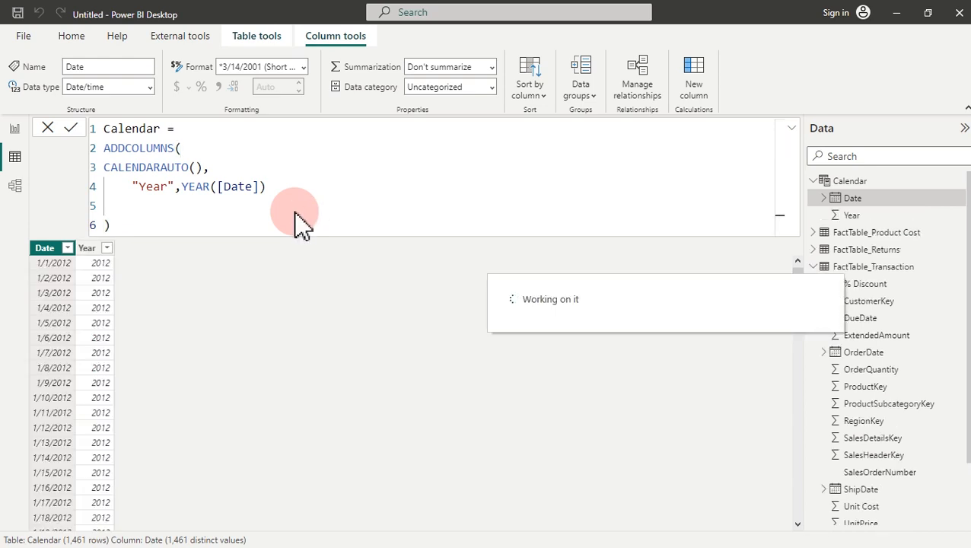
left_click(107, 248)
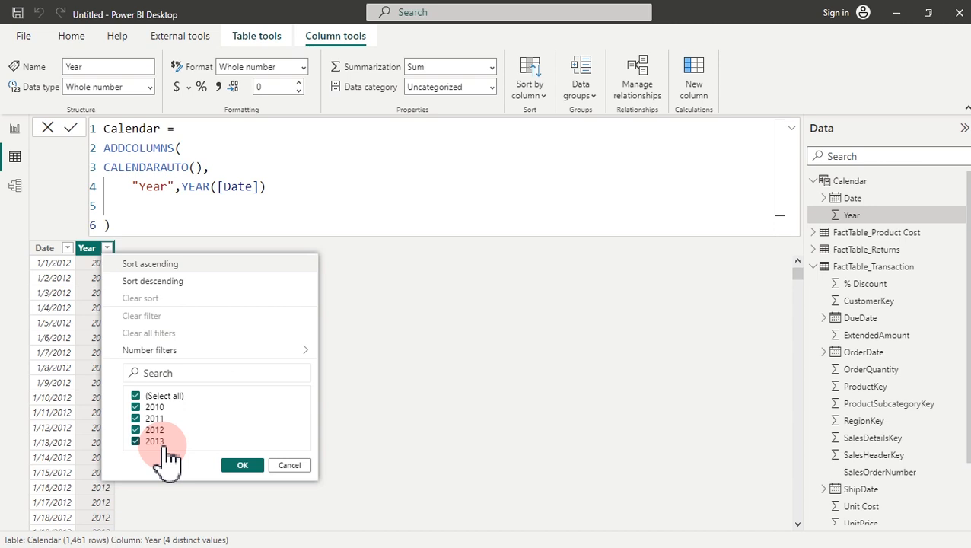
Step: Sort FactTable_Transaction by DueDate descending, then clear the sort and select OrderDate
left_click(273, 152)
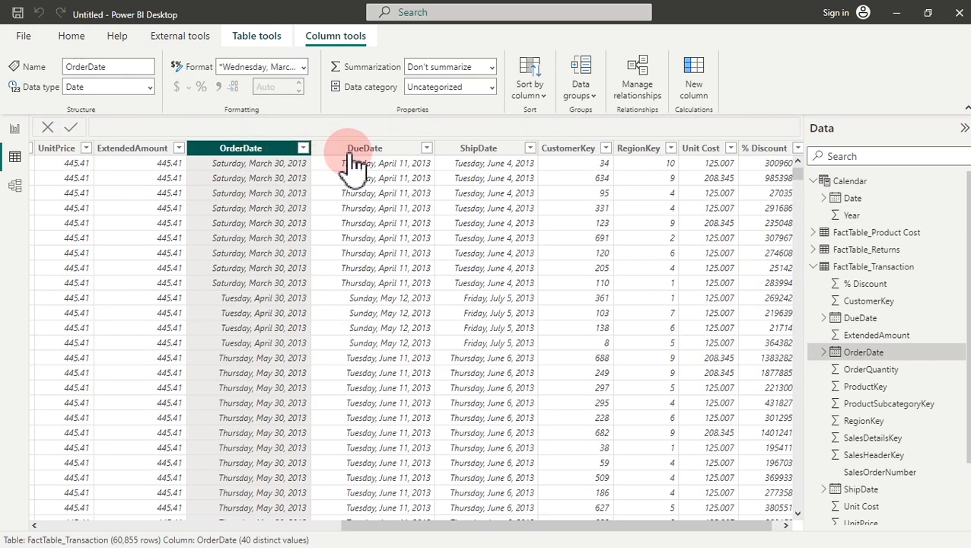
left_click(429, 148)
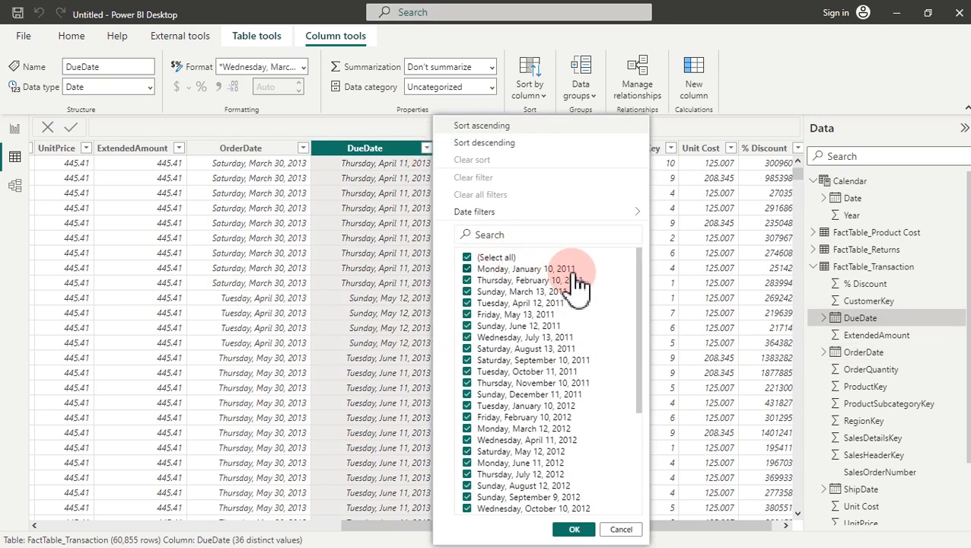
left_click(502, 143)
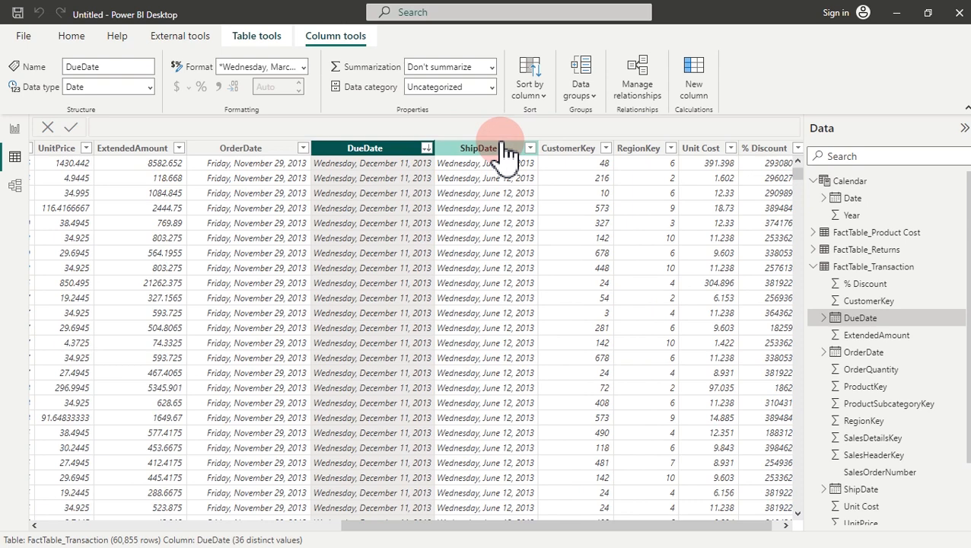
left_click(428, 149)
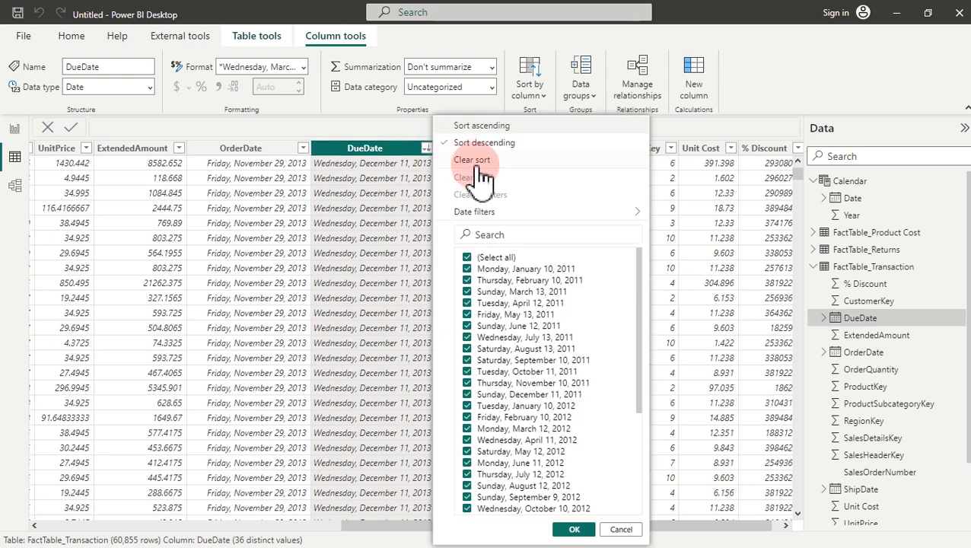
left_click(475, 162)
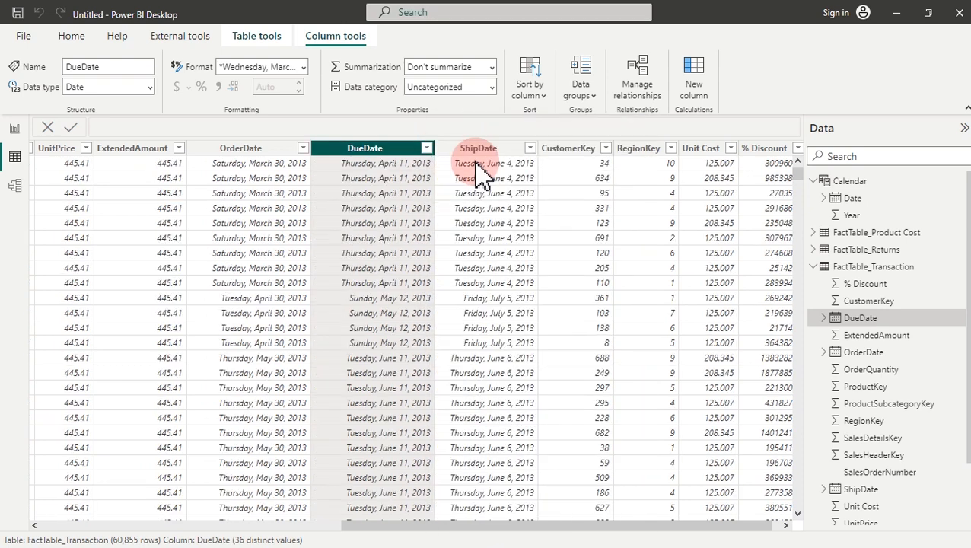
left_click(278, 150)
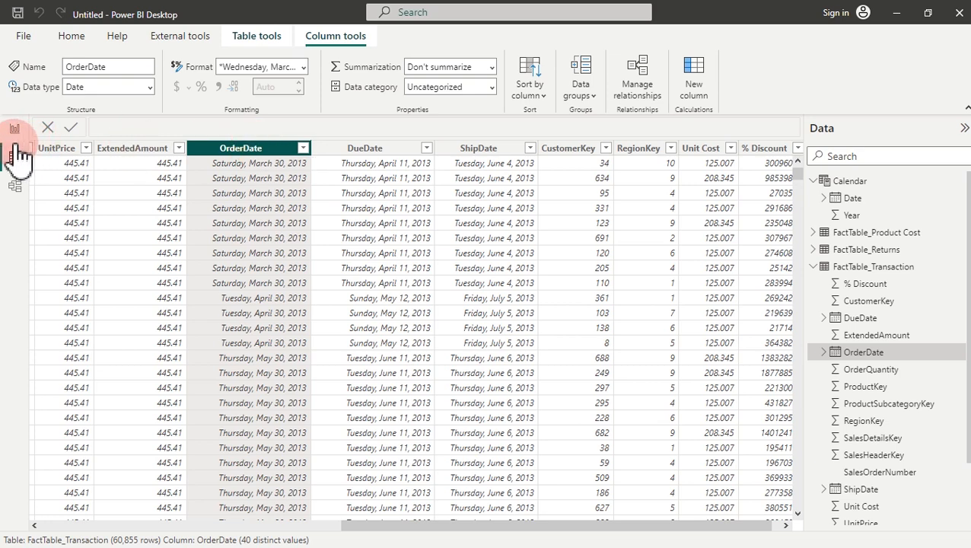
Step: Back in the Calendar formula, start a new line with VAR vMaxYear= after Calendar =
left_click(850, 215)
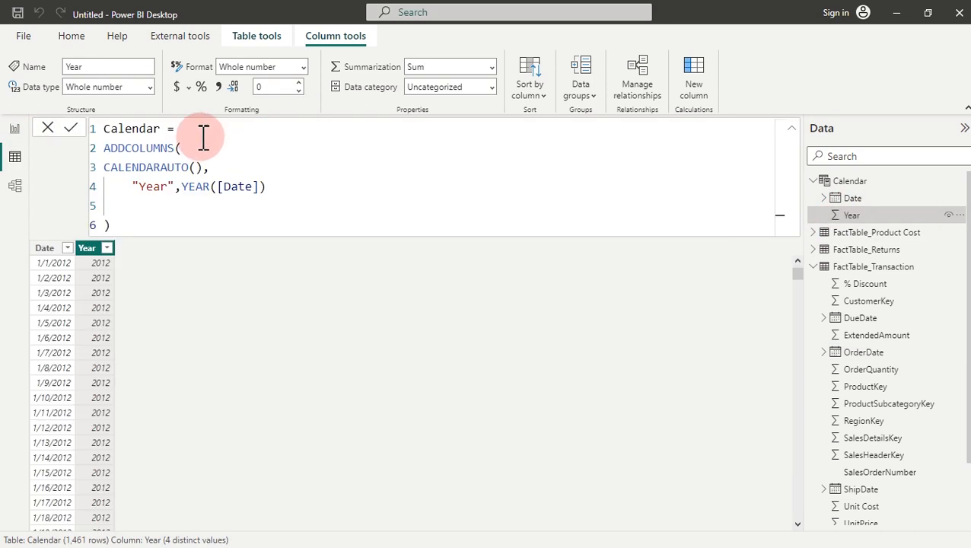
left_click(197, 130)
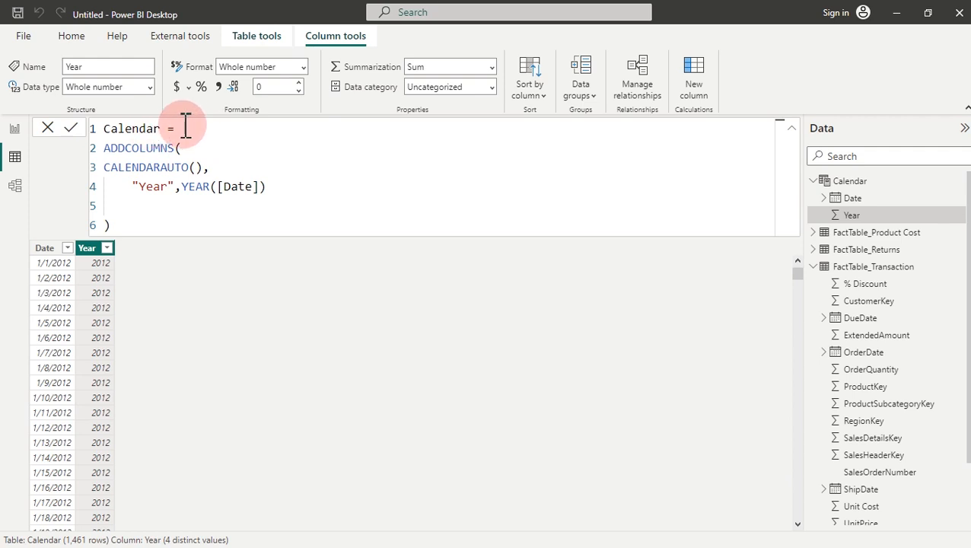
key("Return")
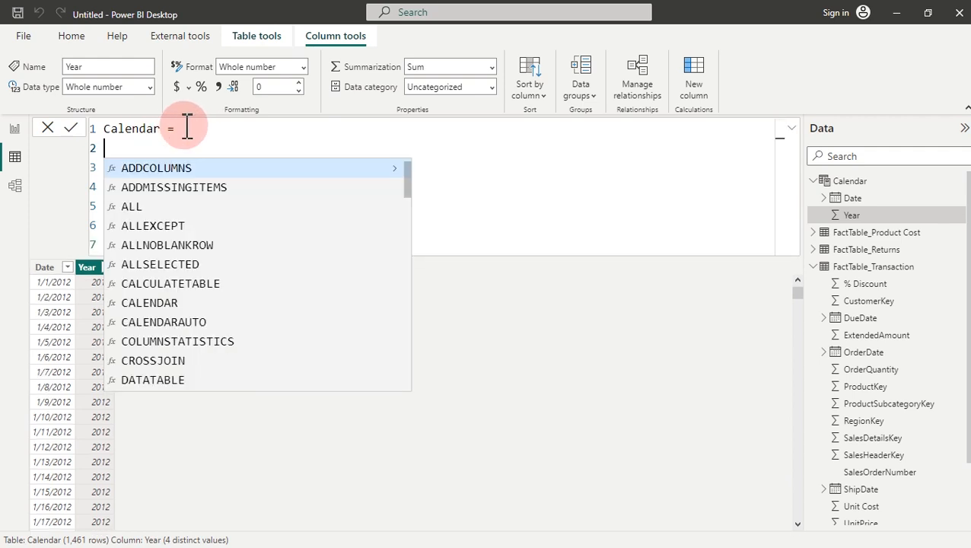
key("shift+Return")
key("BackSpace")
key("BackSpace")
key("BackSpace")
key("BackSpace")
key("BackSpace")
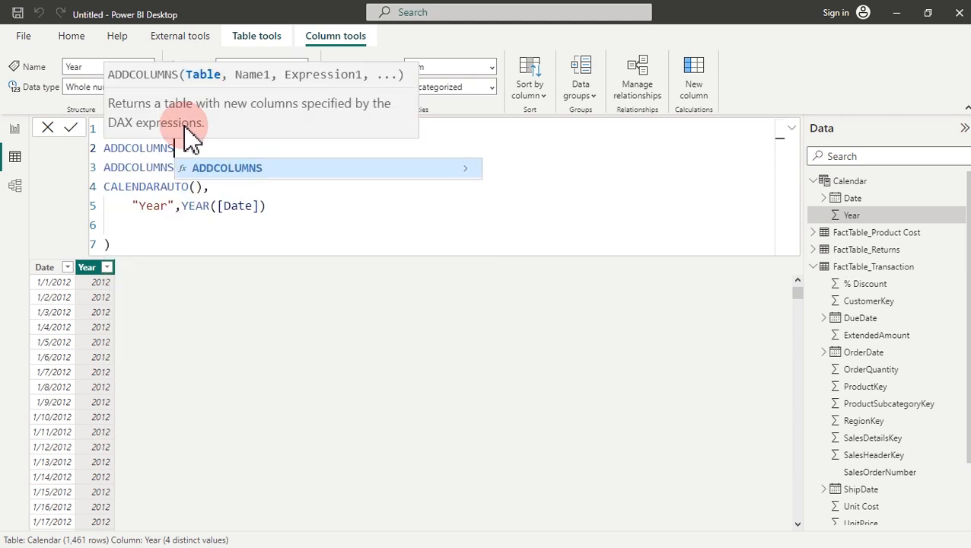
key("BackSpace")
key("BackSpace")
key("BackSpace")
key("BackSpace")
key("BackSpace")
key("BackSpace")
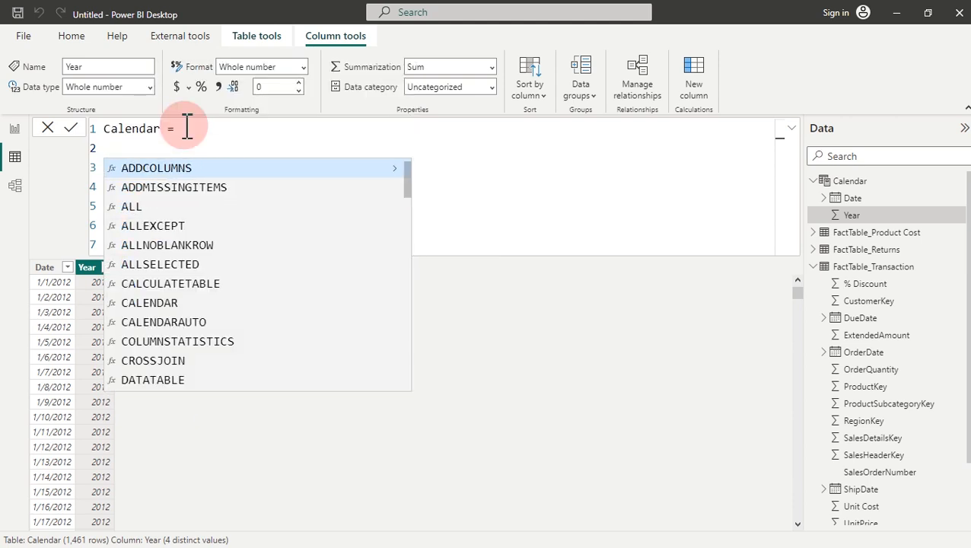
type("VAR M")
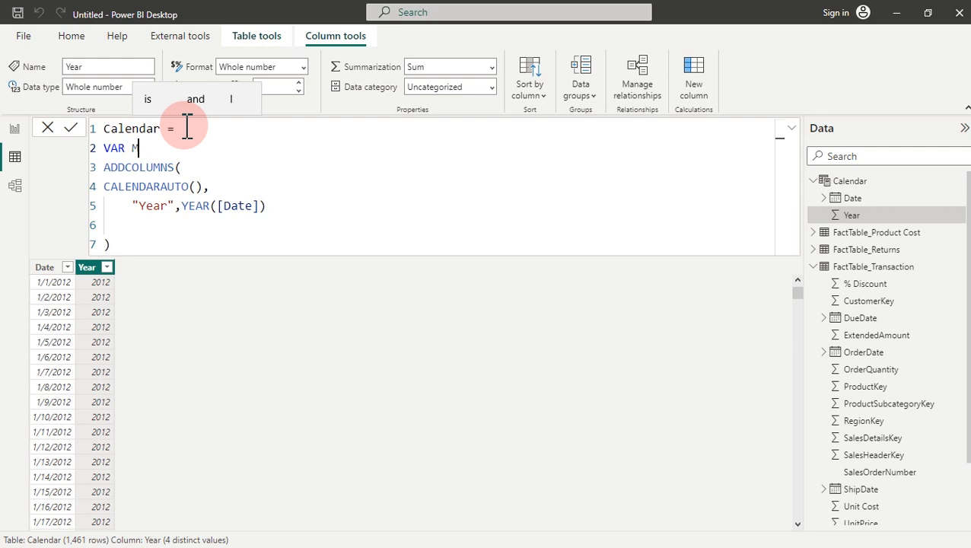
type("VAR vMax")
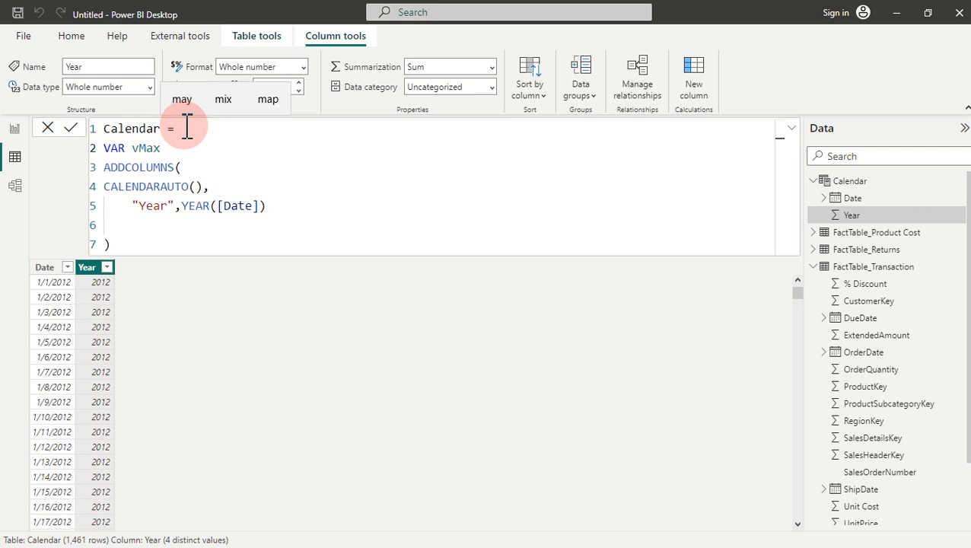
type("Ye")
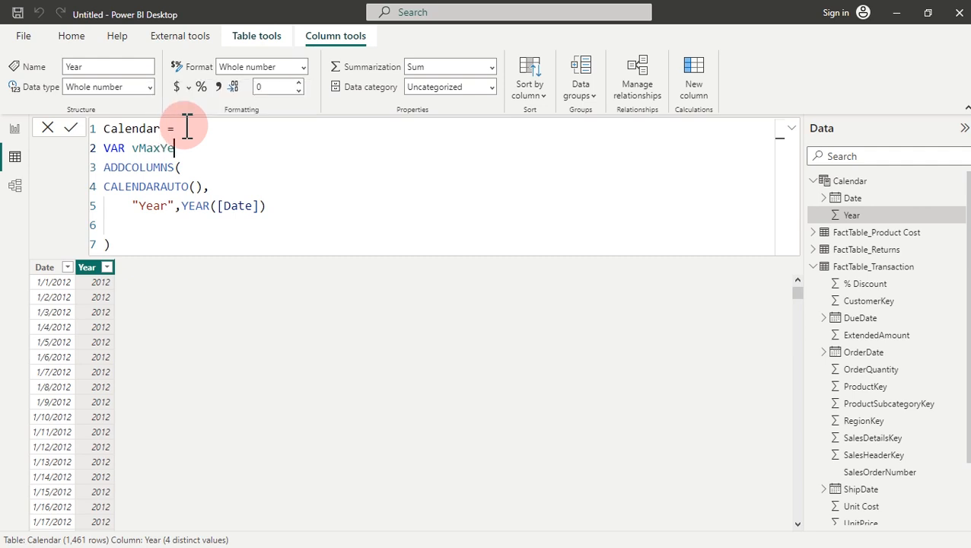
type("ar=")
Step: Complete vMaxYear as YEAR(MAX(FactTable_Transaction[OrderDate])) and add a new line
type("ye")
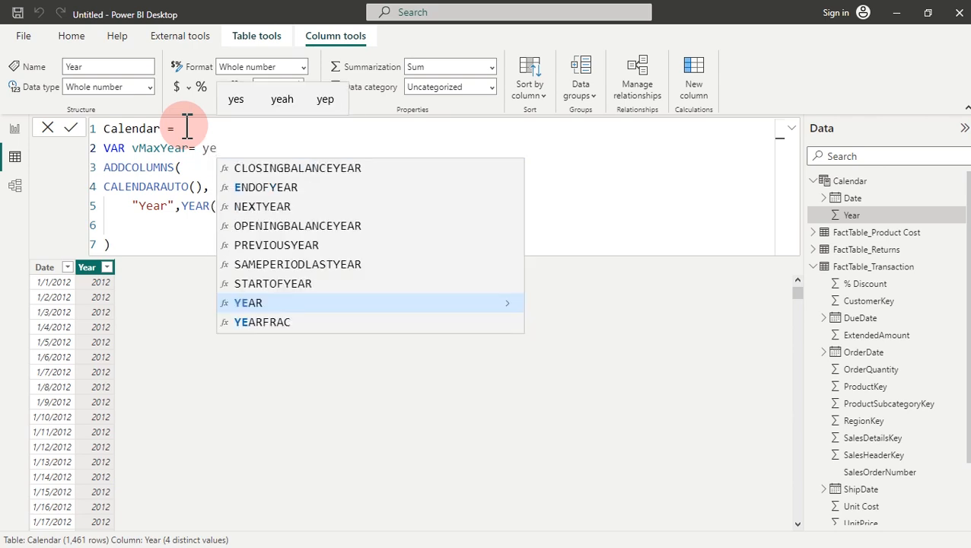
key("Tab")
type("max")
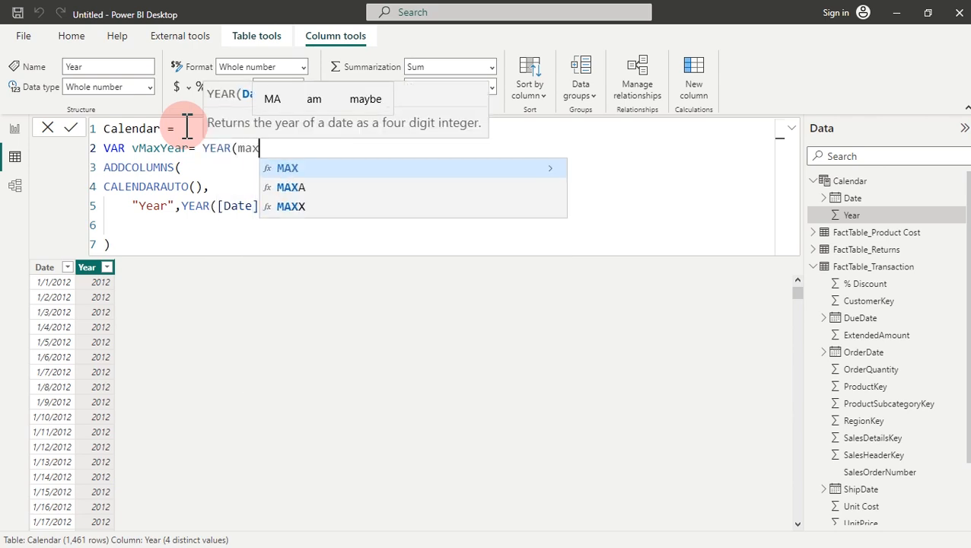
key("Tab")
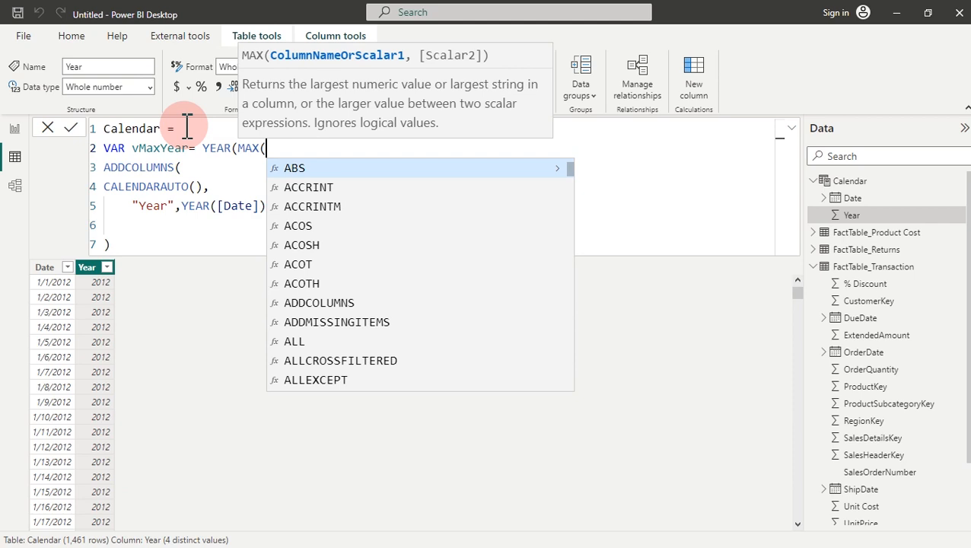
type("fa")
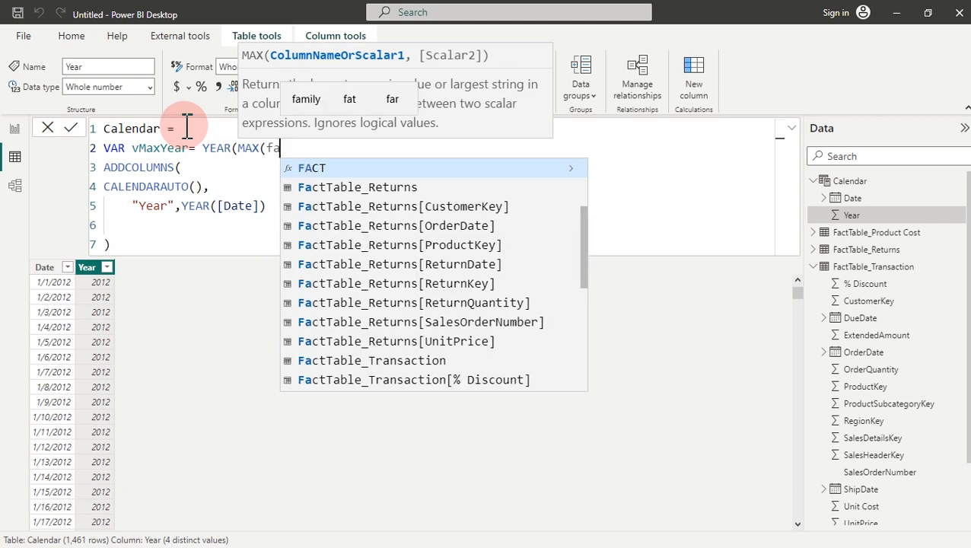
key("Down")
key("Down")
key("Down")
key("Down")
key("Down")
key("Down")
key("Down")
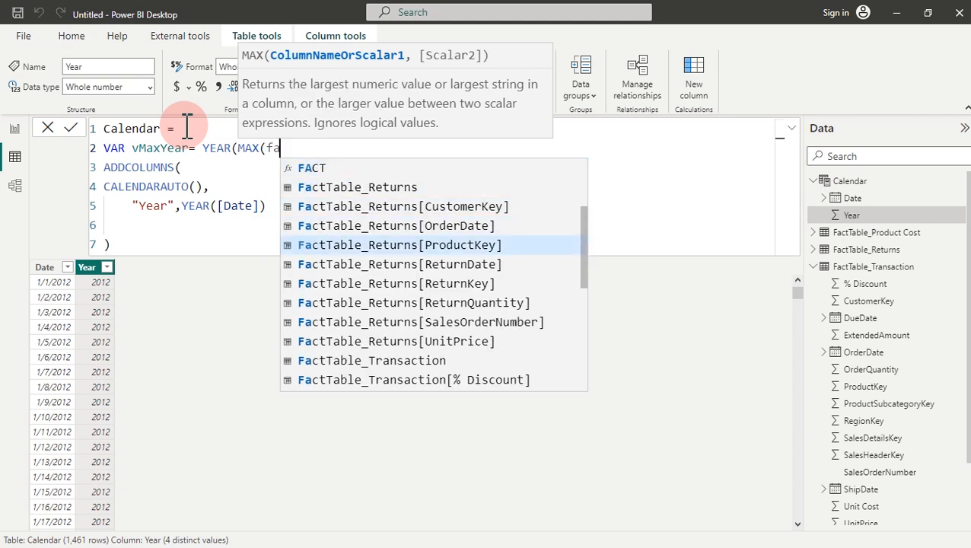
key("Down")
key("Down")
key("Down")
key("Down")
key("Down")
key("Down")
key("Down")
key("Down")
key("Down")
key("Down")
key("Down")
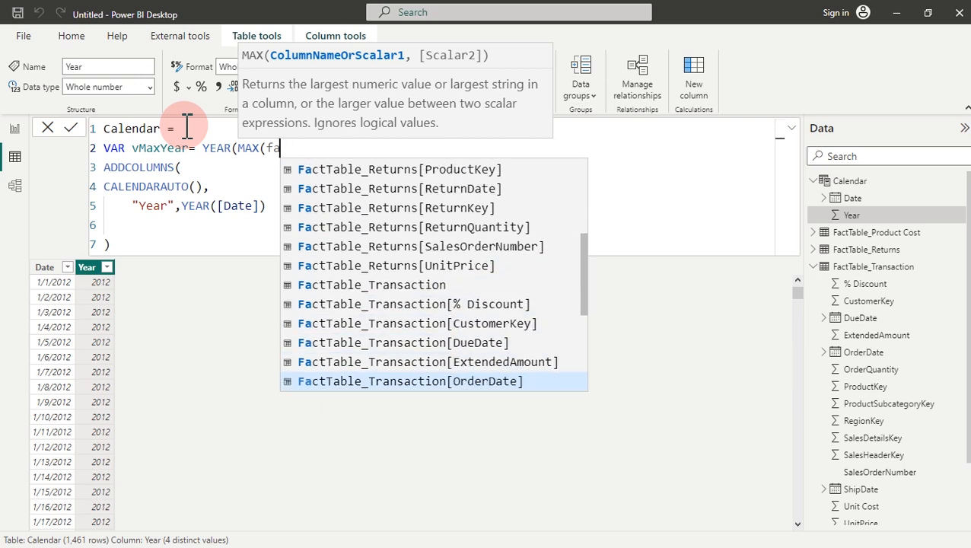
key("Up")
key("Up")
key("Up")
key("Up")
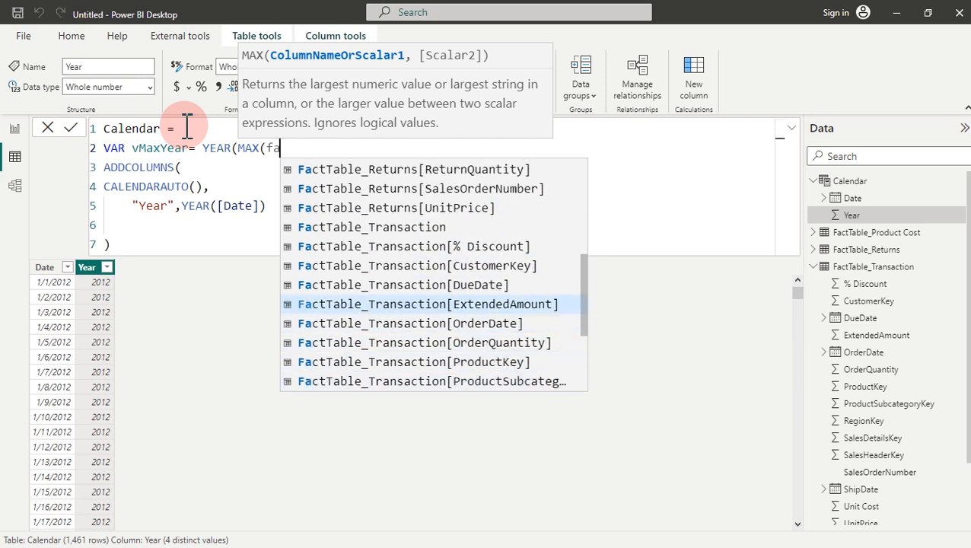
key("Down")
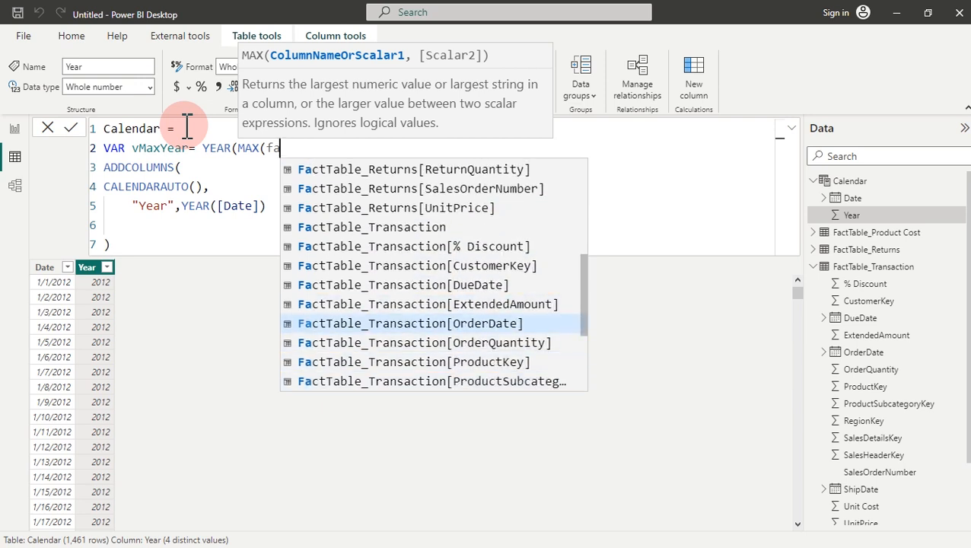
key("Tab")
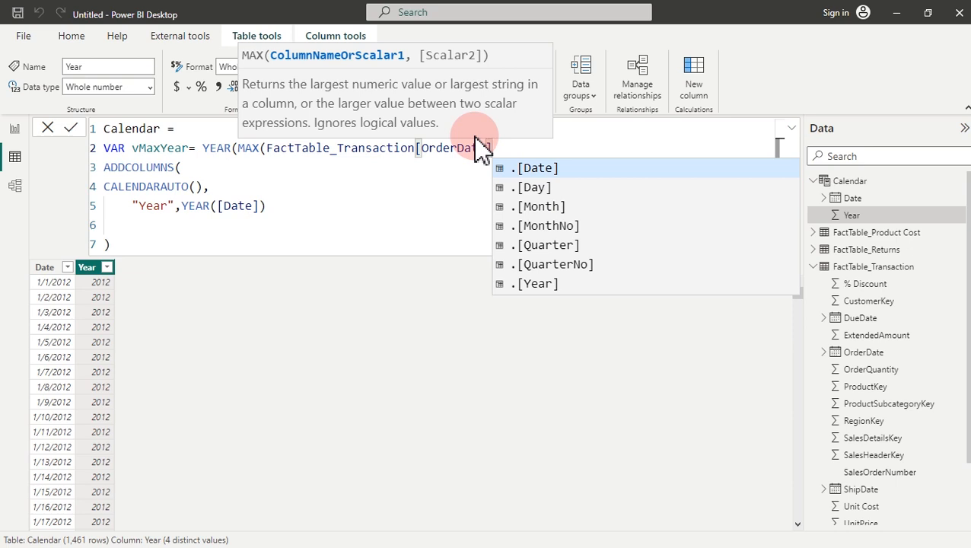
type("))")
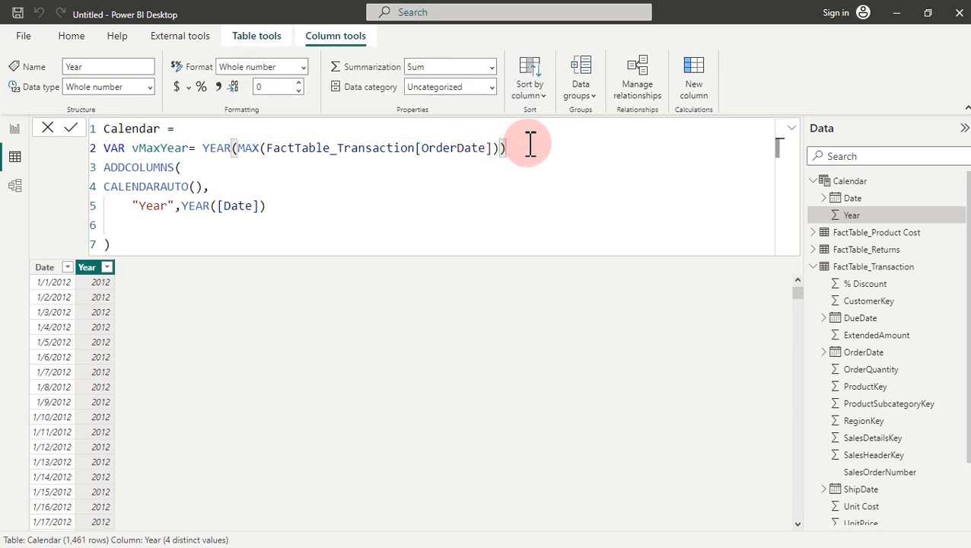
key("Return")
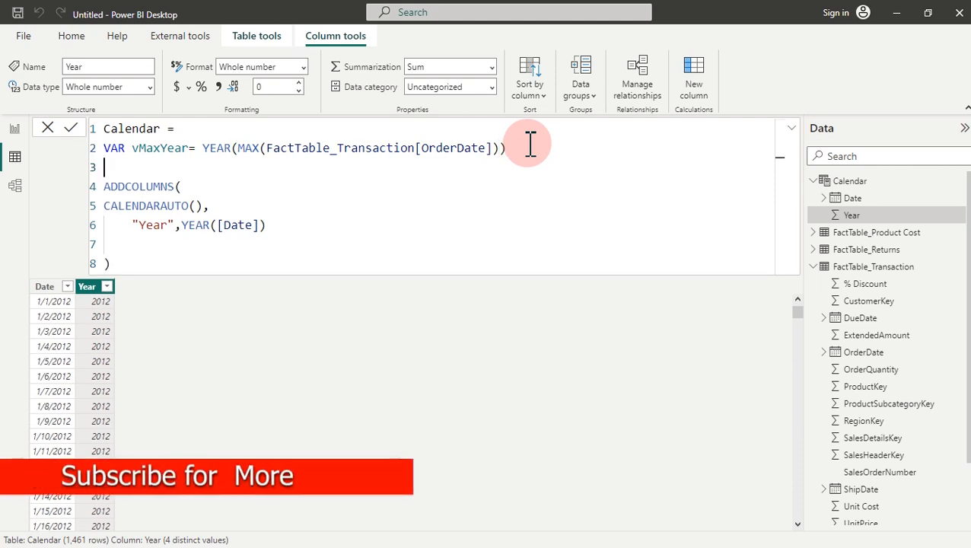
Step: Add line 3 to the Calendar formula: VAR vMinYear = YEAR(MIN(FactTable_Transaction[OrderDate]))
type("VAR")
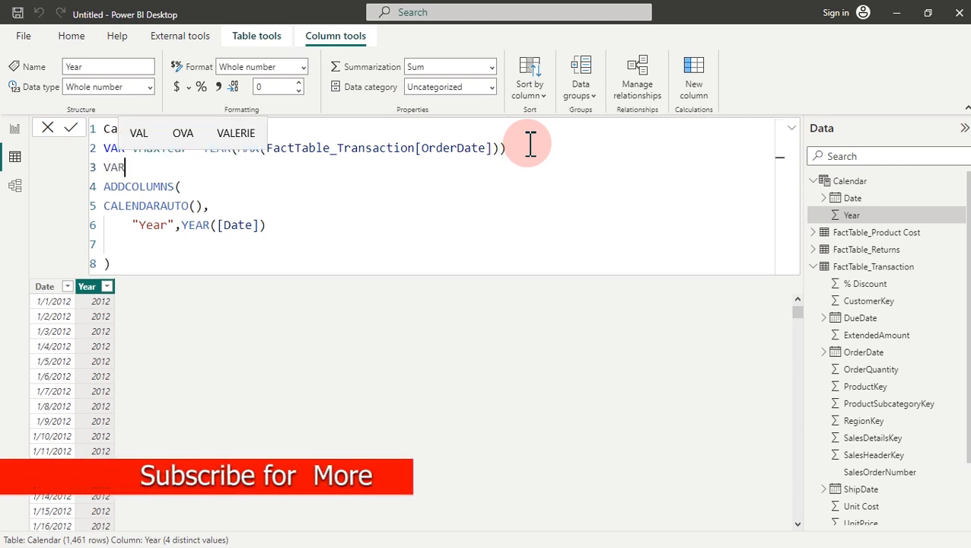
type(" V")
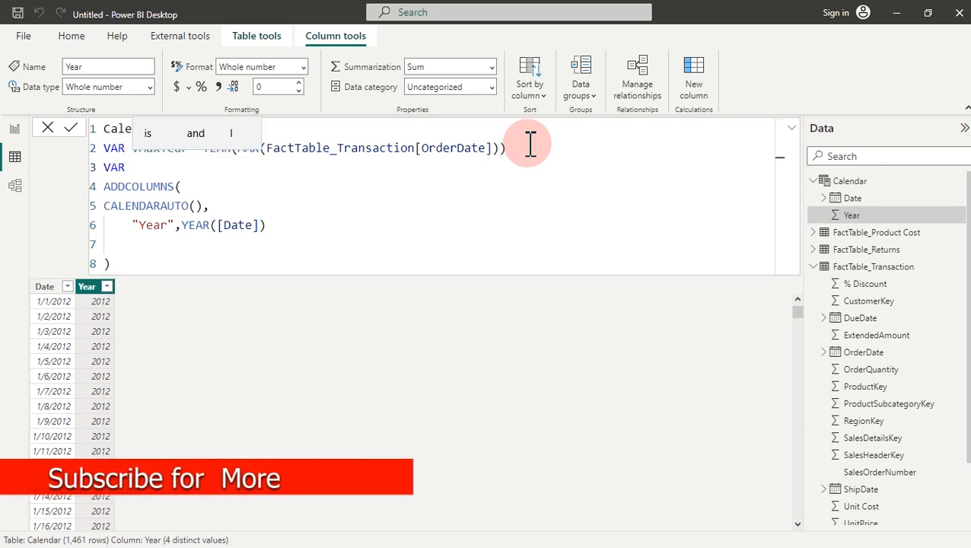
type("Min")
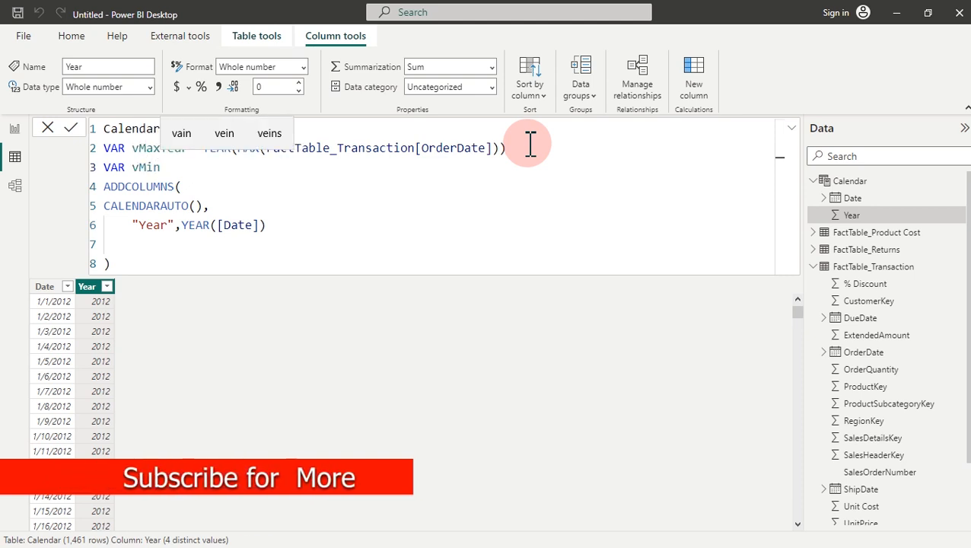
type("Year")
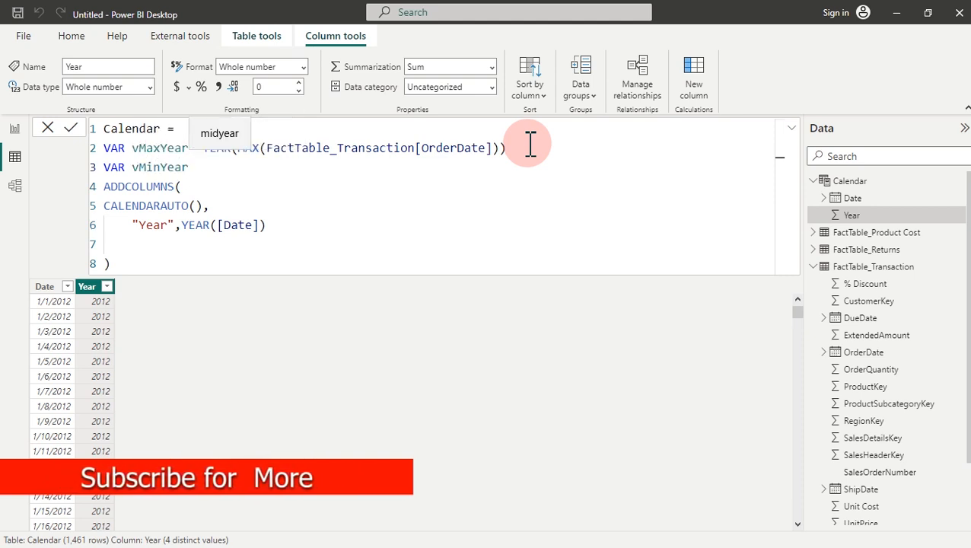
type("= yea")
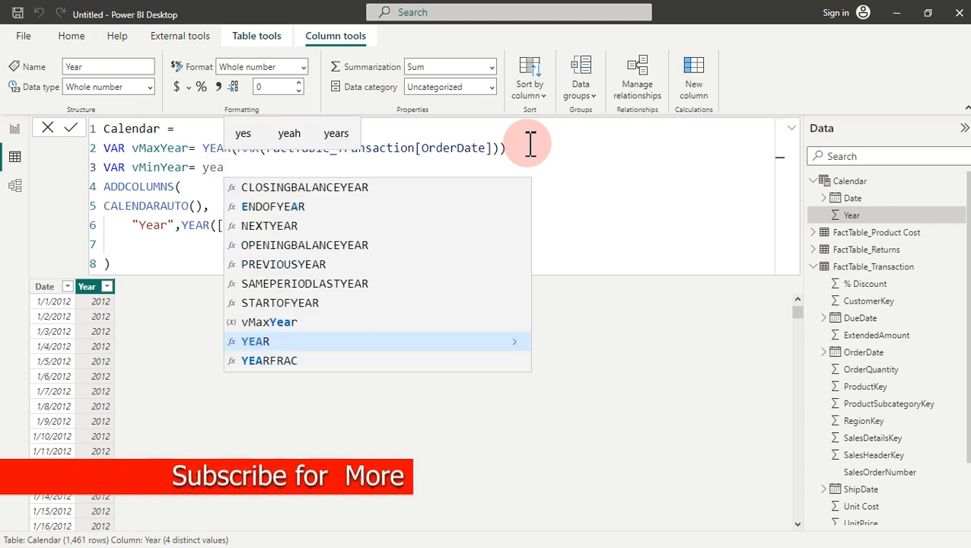
key("Tab")
type("min")
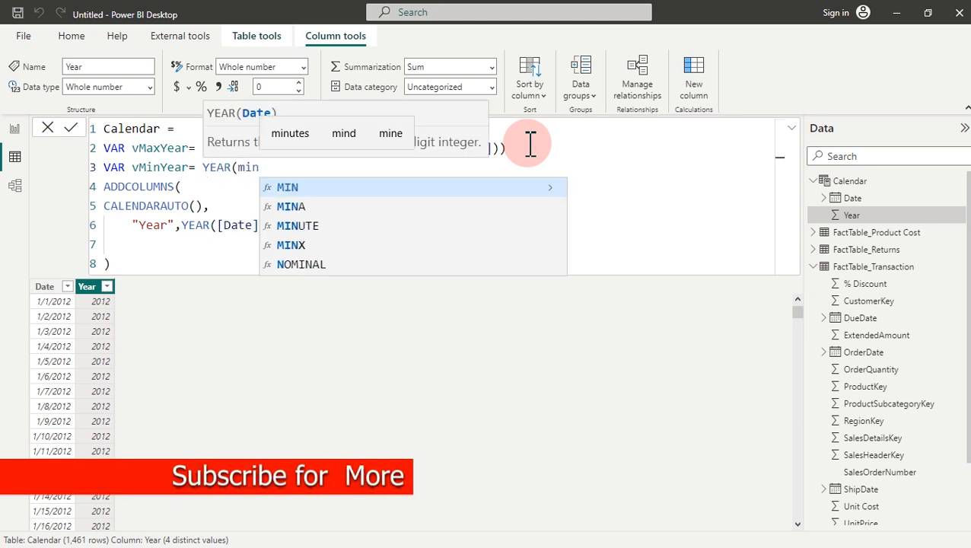
key("Tab")
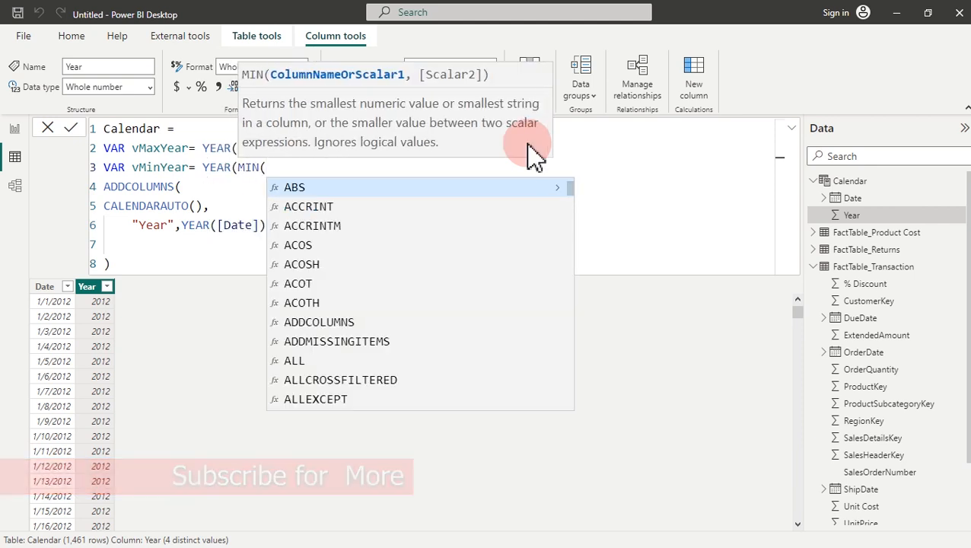
type("ord")
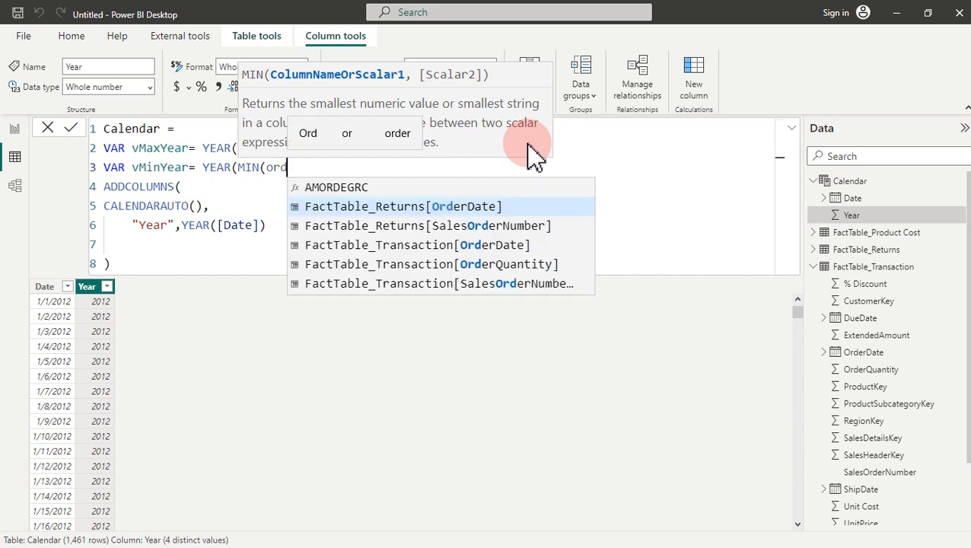
key("Down")
key("Down")
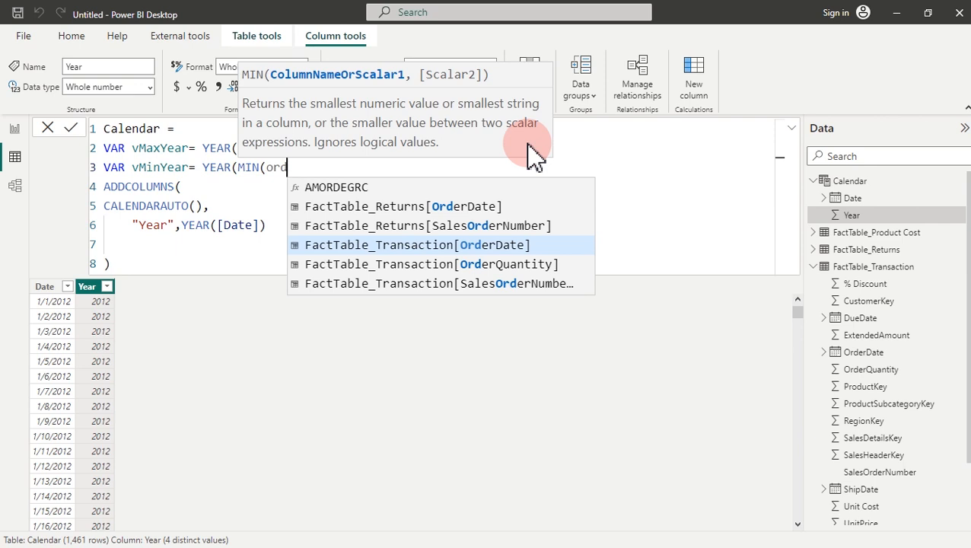
key("Tab")
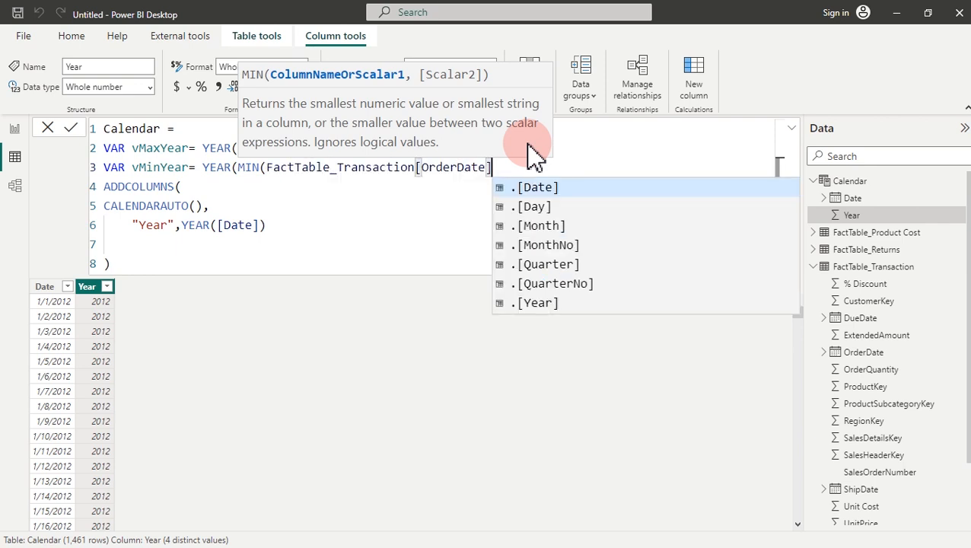
type("))")
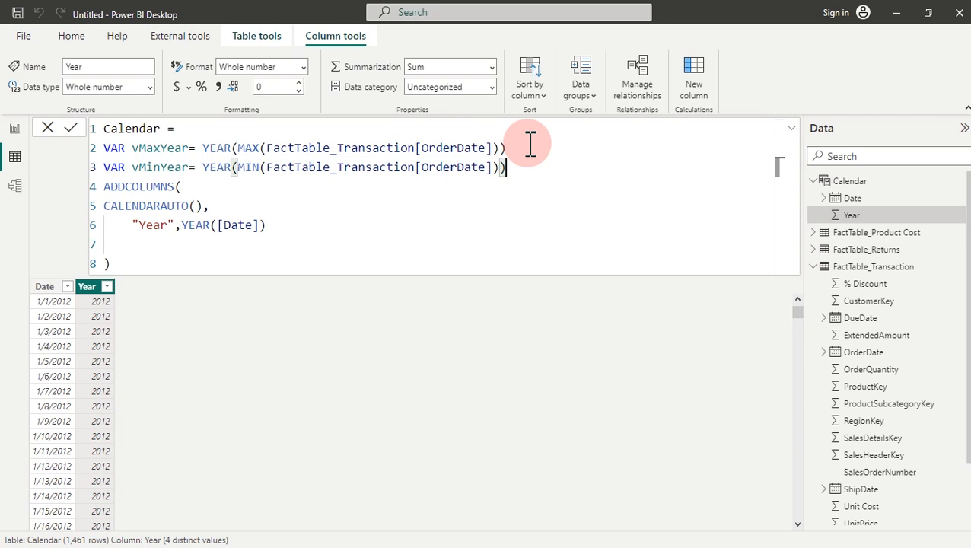
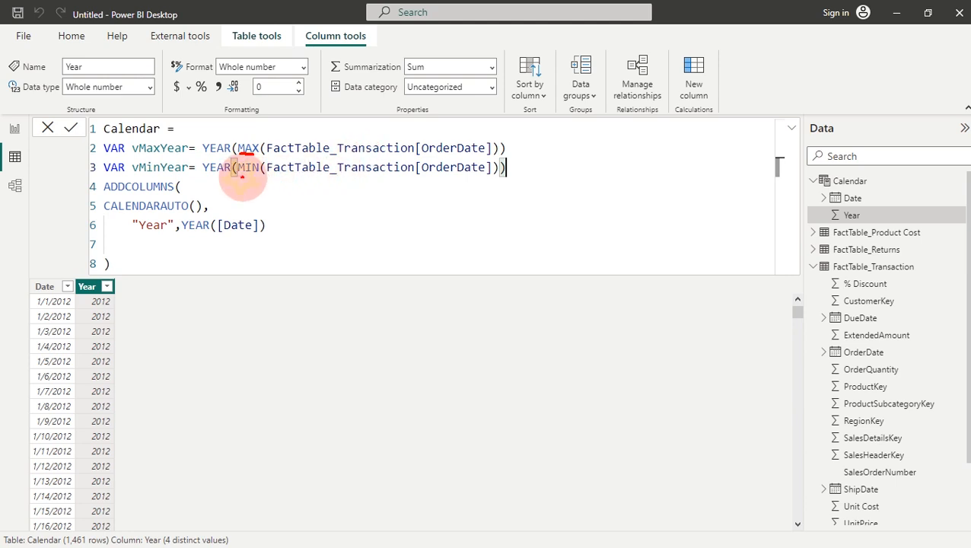
Step: Add a blank line below the vMinYear variable in the Calendar formula
left_click_drag(238, 174, 259, 175)
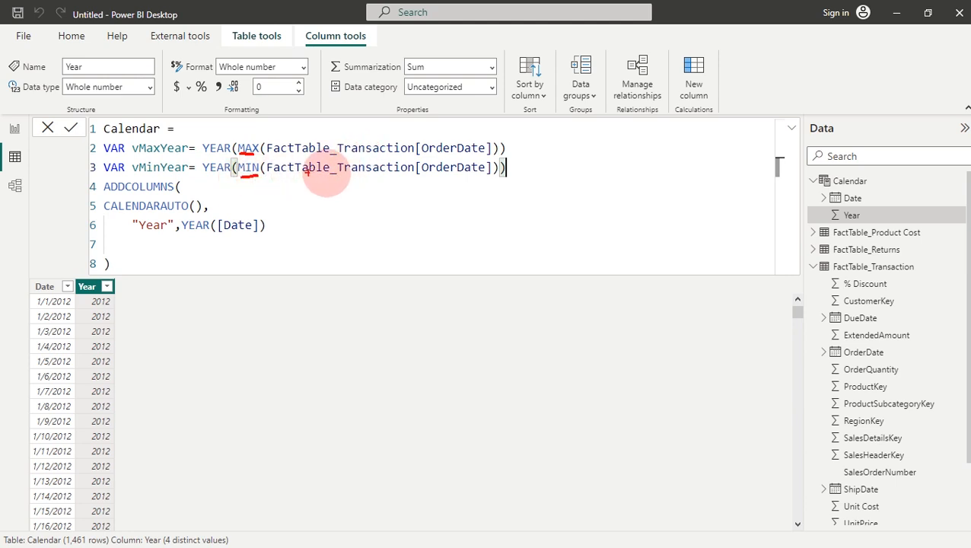
key("Escape")
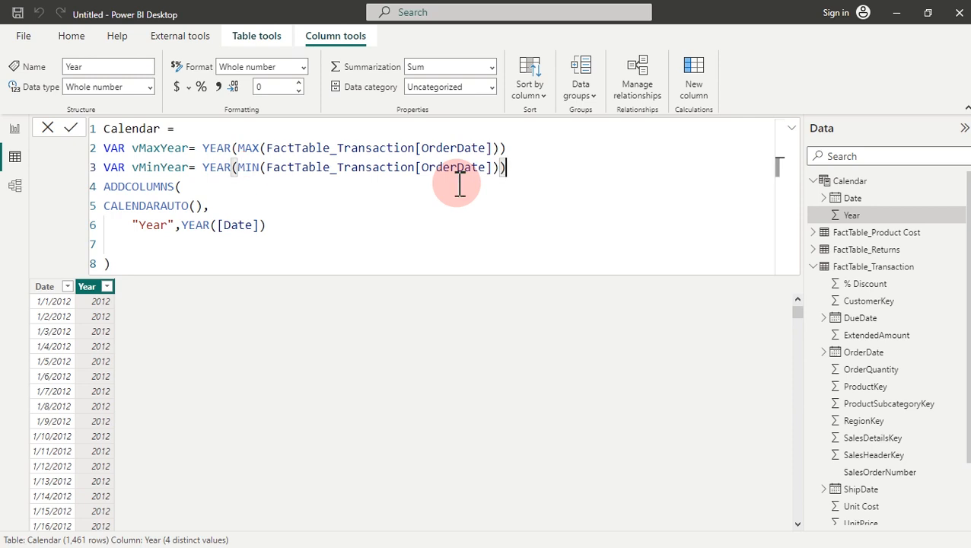
key("shift+Return")
key("shift+Return")
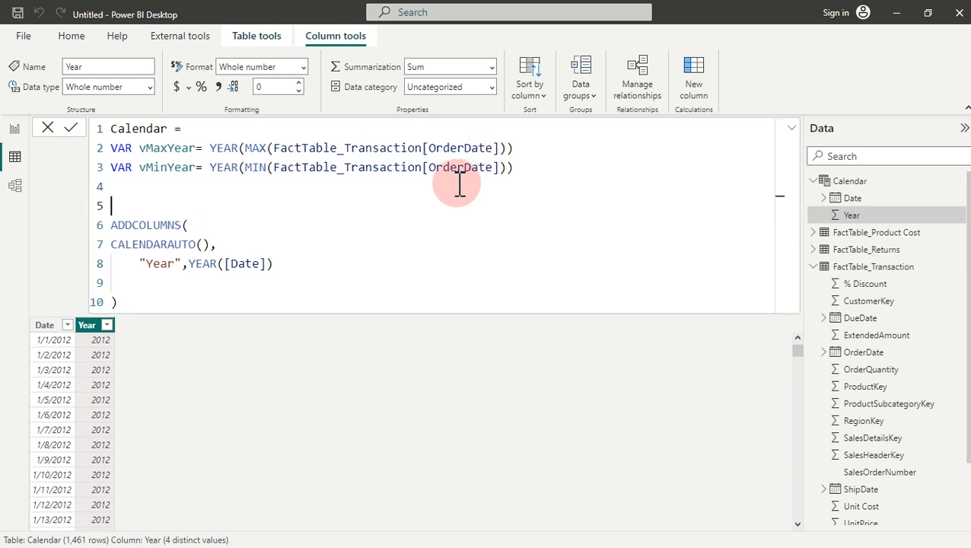
Step: Add a RETURN line before ADDCOLUMNS and open an empty line inside ADDCOLUMNS
type("RETURN")
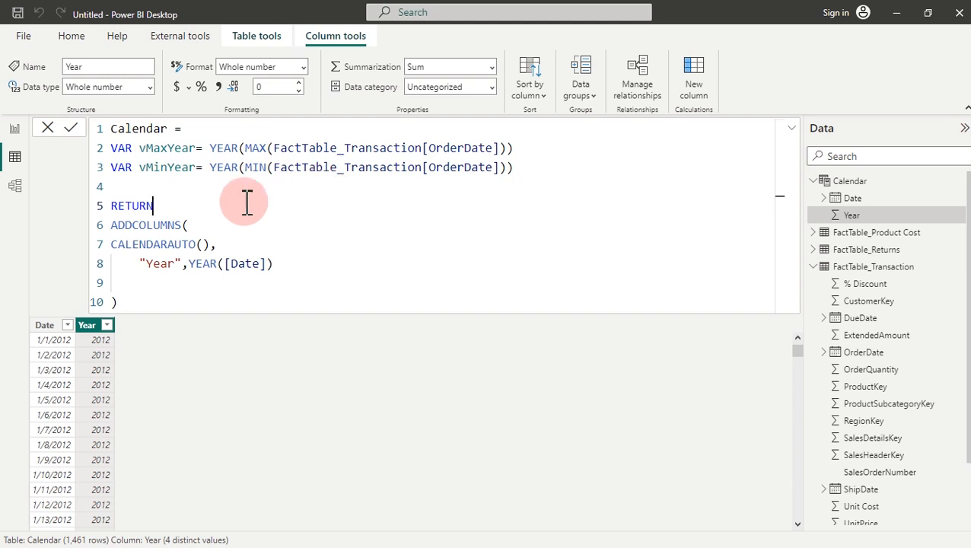
left_click(200, 226)
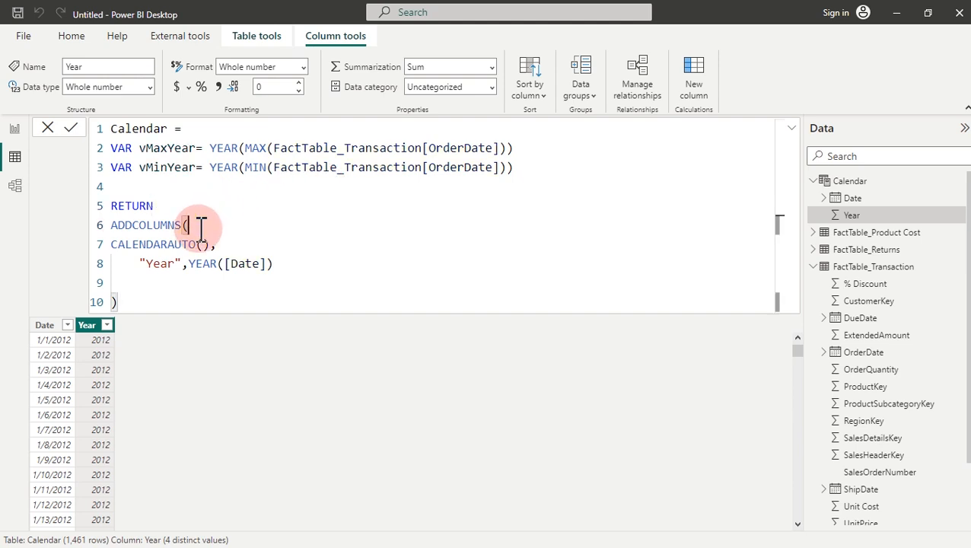
key("Return")
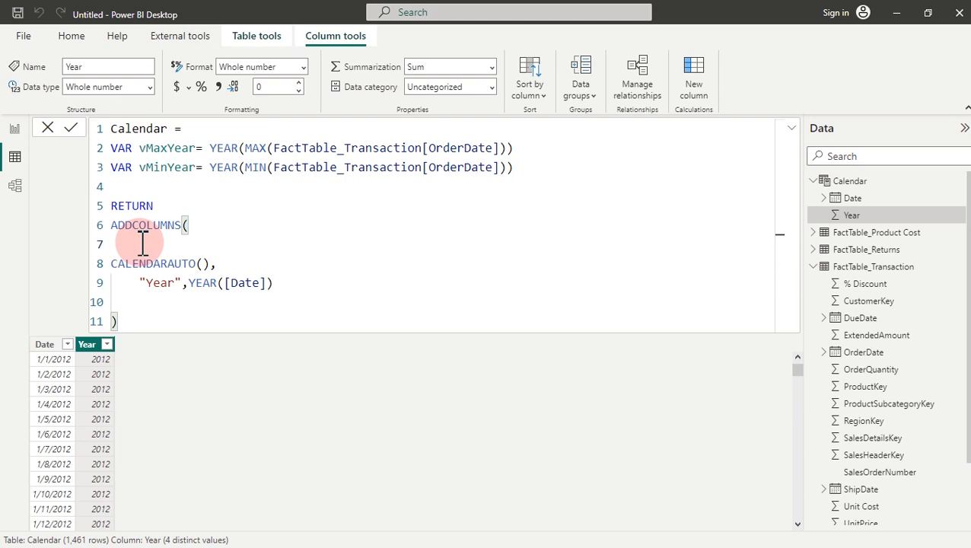
Step: Wrap CALENDARAUTO() in a FILTER function and add a line for its condition
type("filt")
key("Tab")
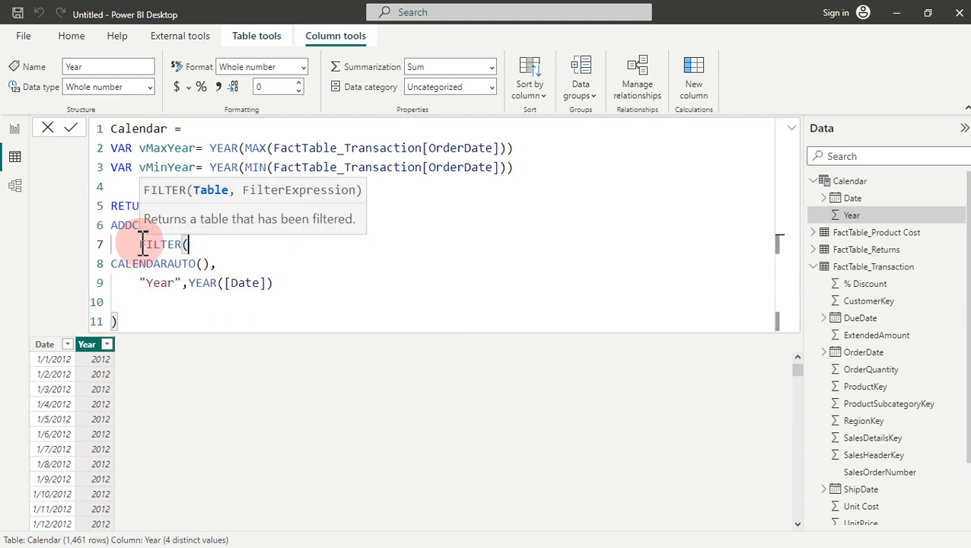
left_click(220, 263)
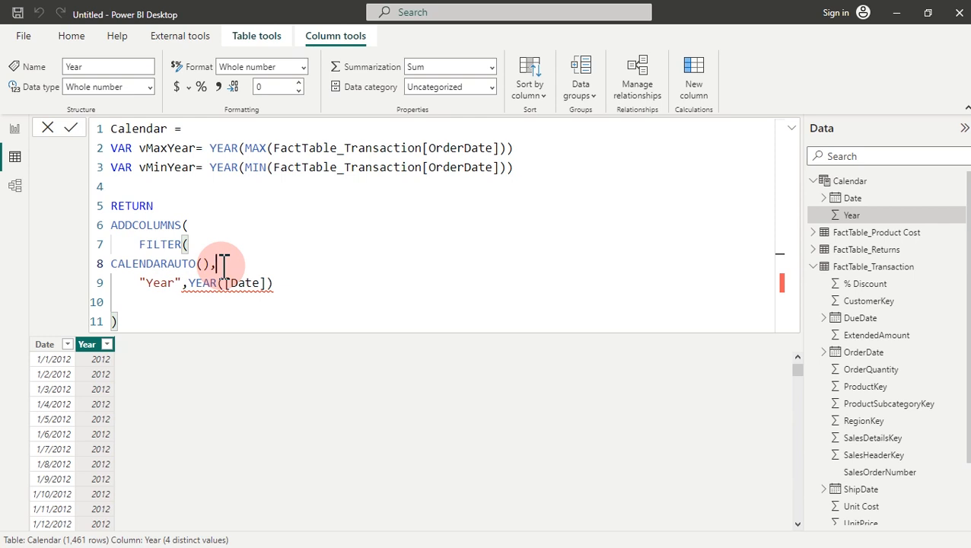
key("Return")
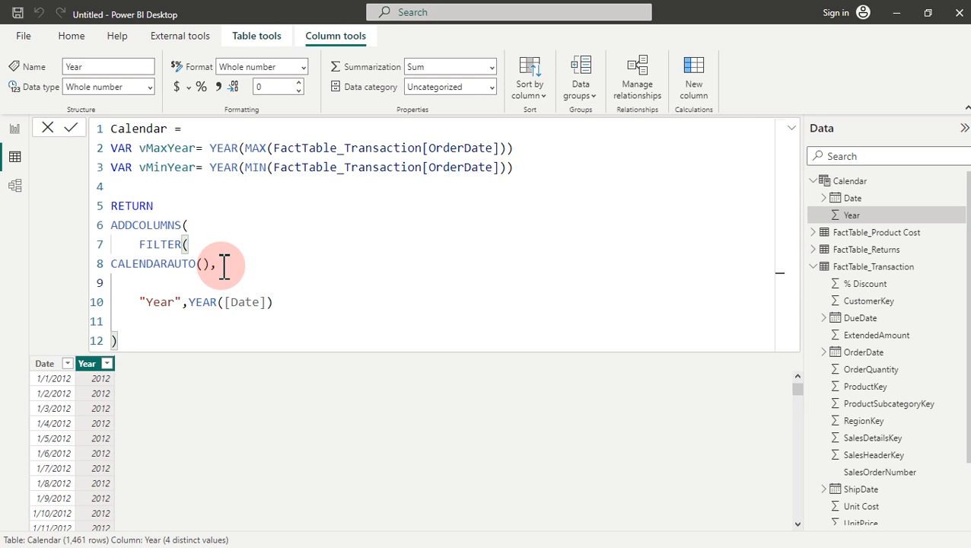
Step: Write the lower-bound condition YEAR([Date])>=vMinYear
type("yea")
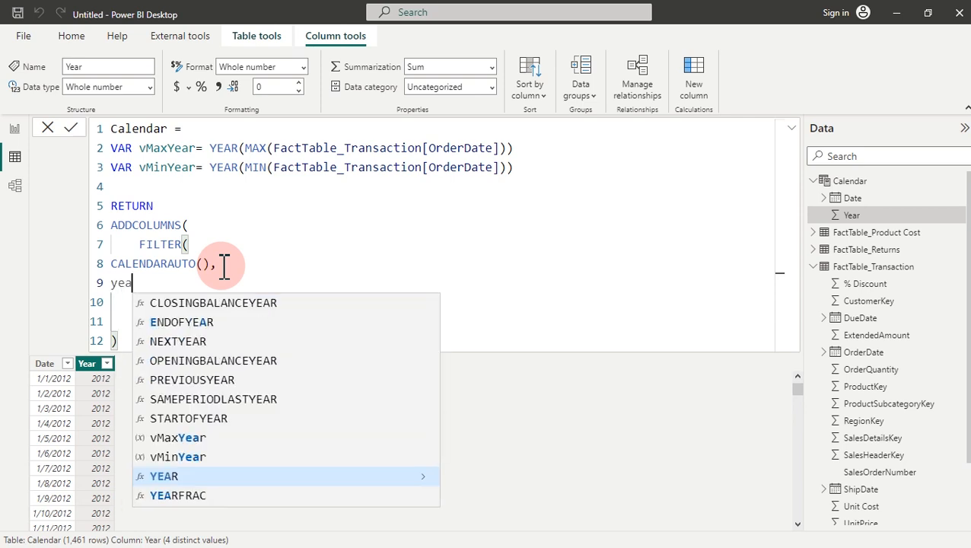
key("Tab")
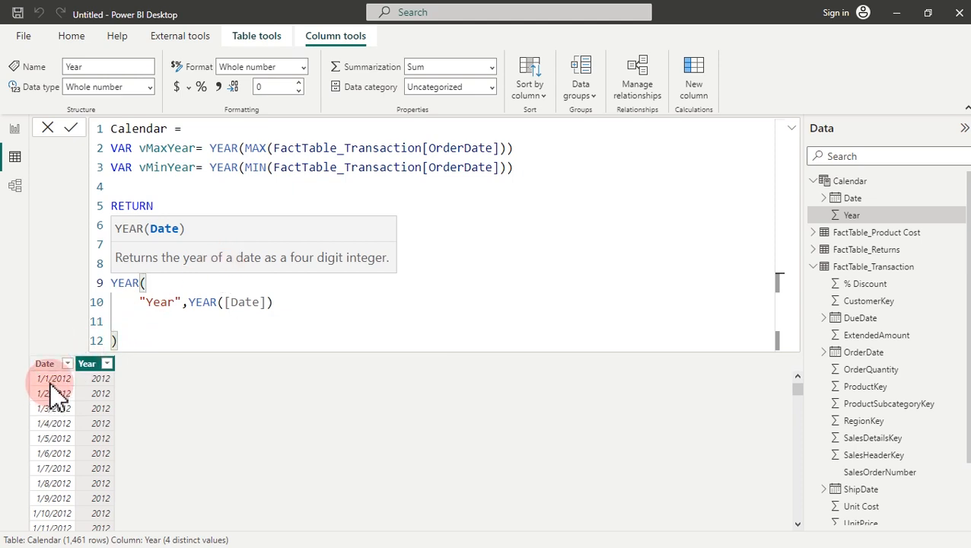
type("date")
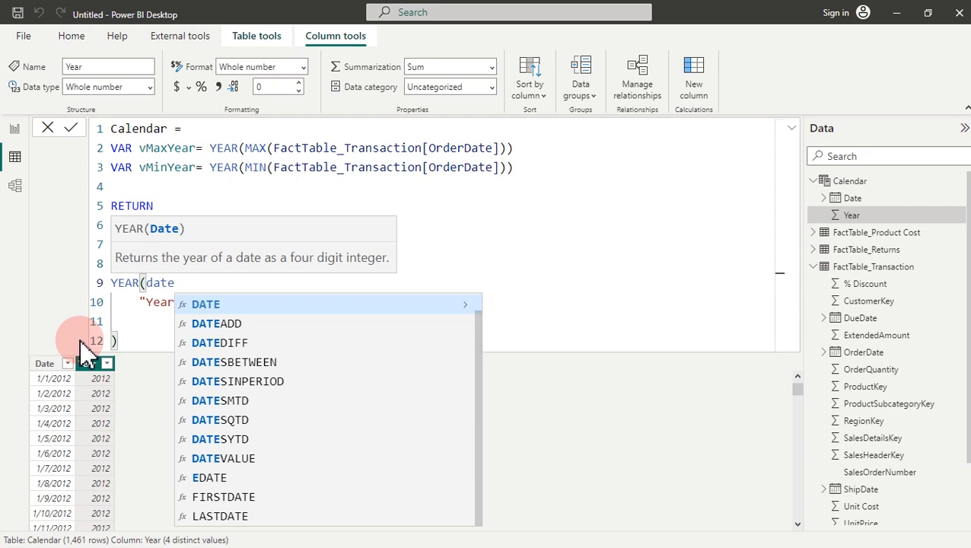
key("Page_Down")
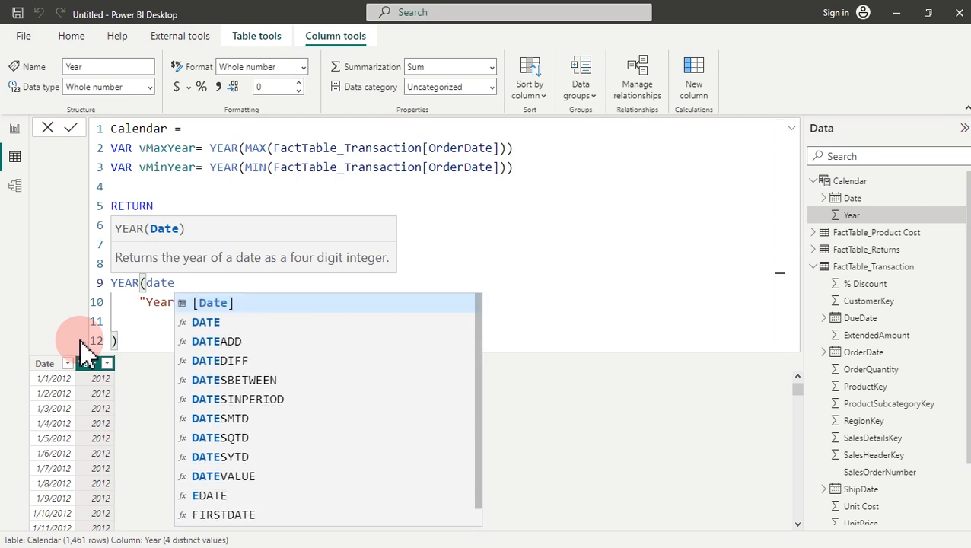
key("Tab")
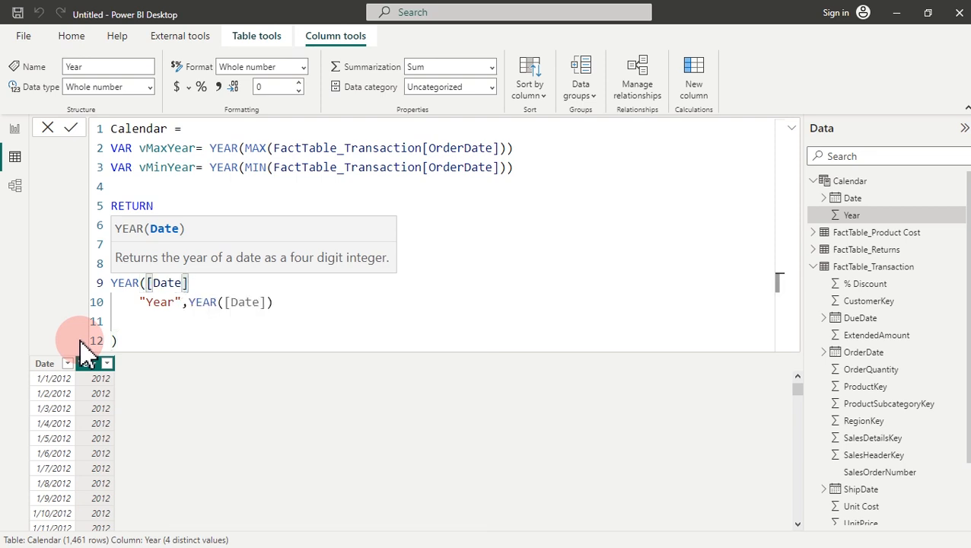
type(")")
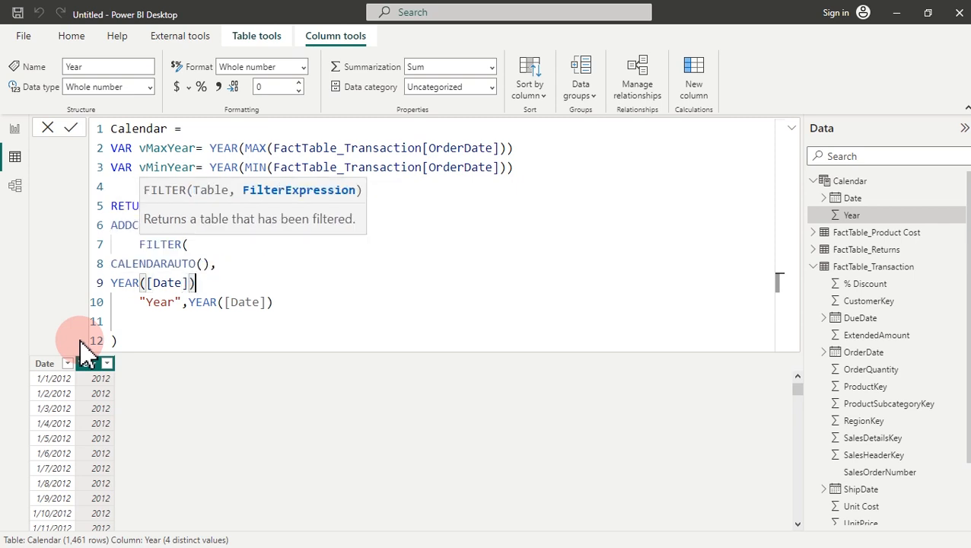
type(">=")
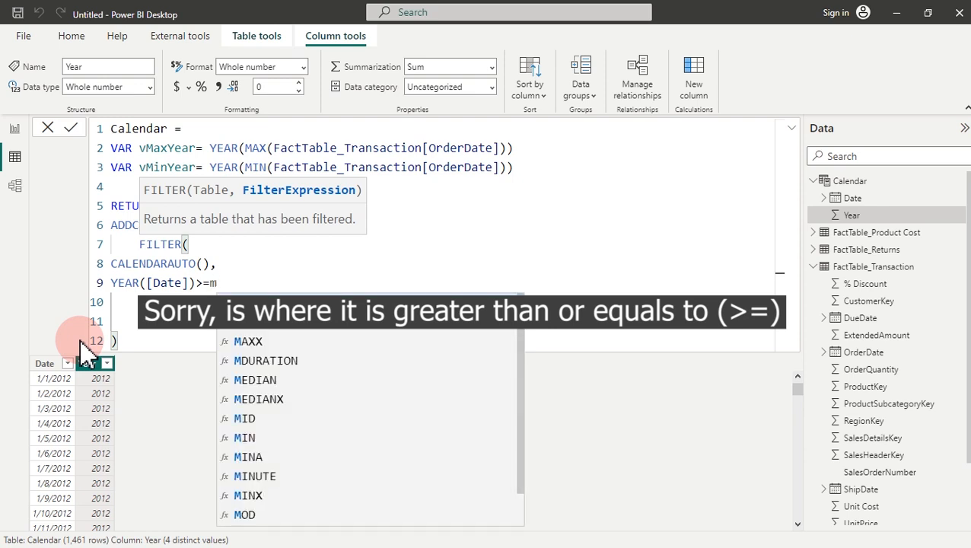
type("vm")
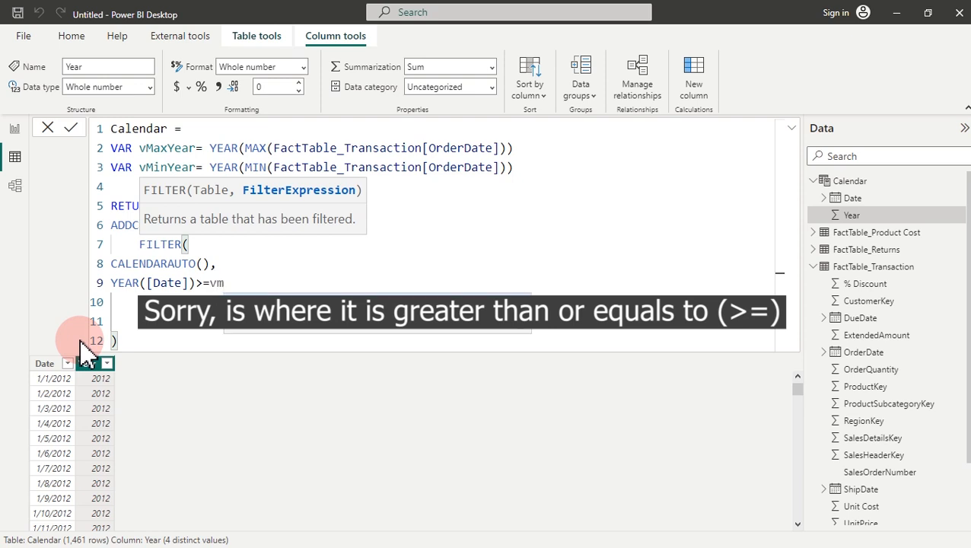
key("Tab")
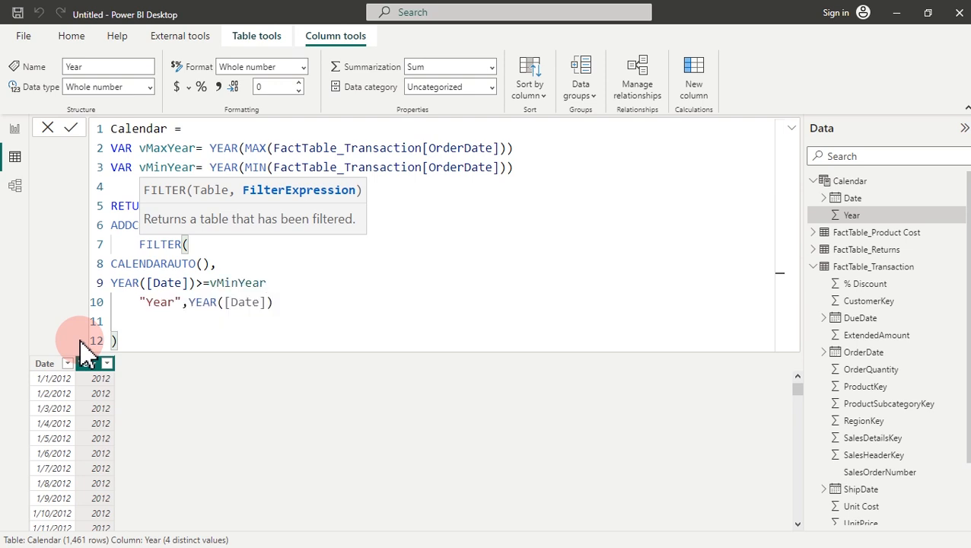
Step: Add the upper-bound condition && YEAR([Date])<=vMaxYear
type("&&yea")
key("Tab")
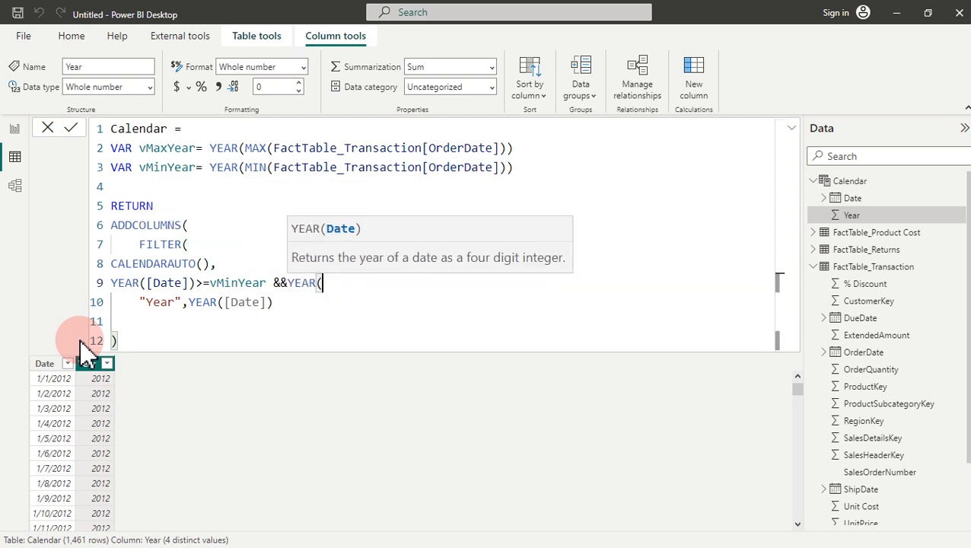
type("date")
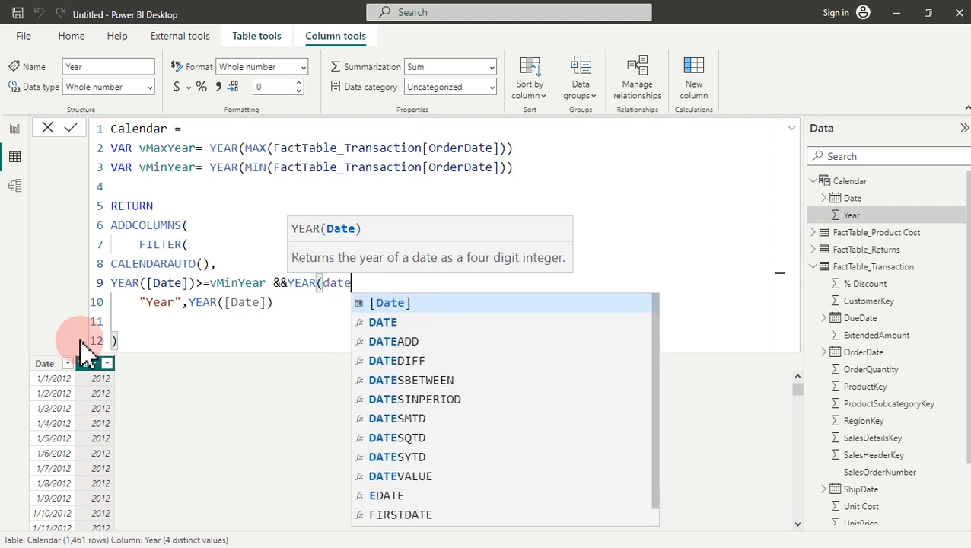
key("Tab")
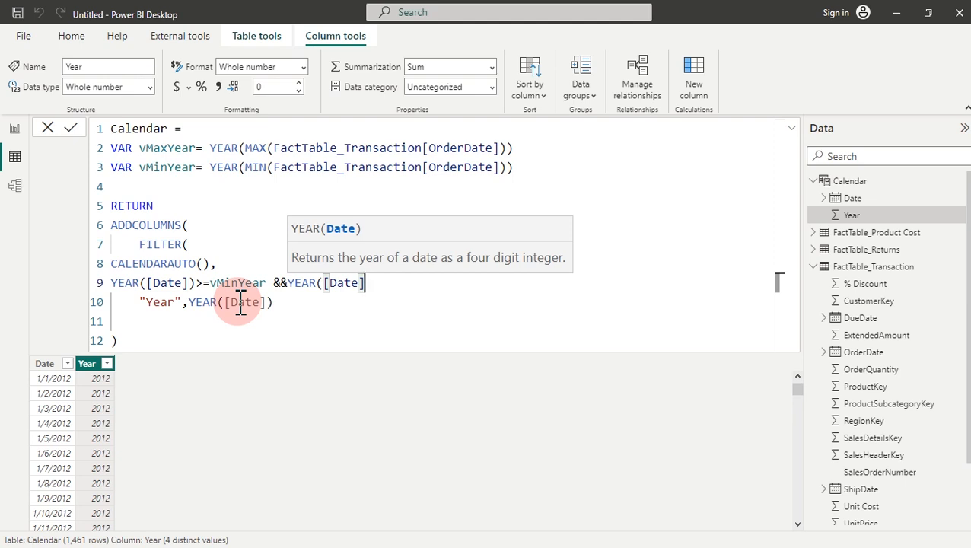
type(")")
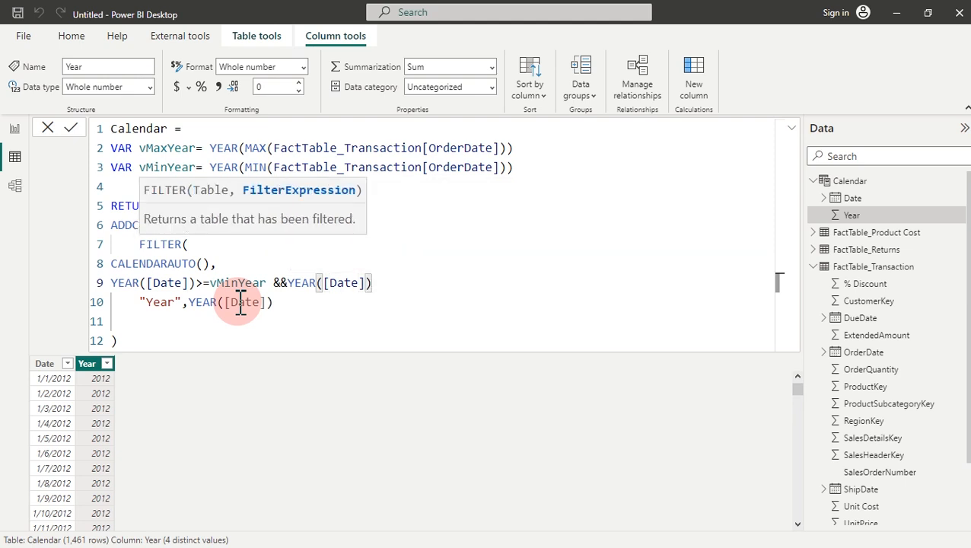
type("<=")
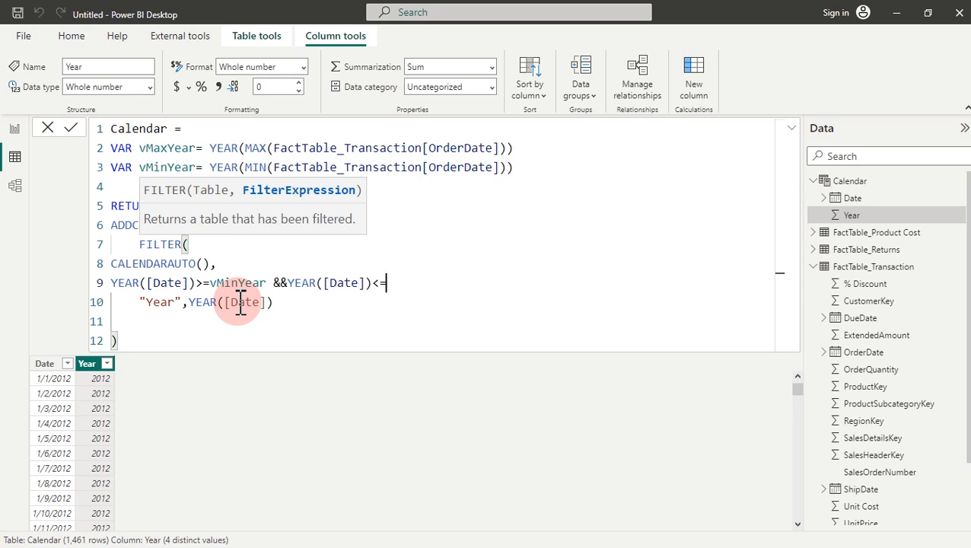
type("vm")
key("Tab")
Step: Put each filter condition on its own line and close FILTER with "),"
left_click(289, 282)
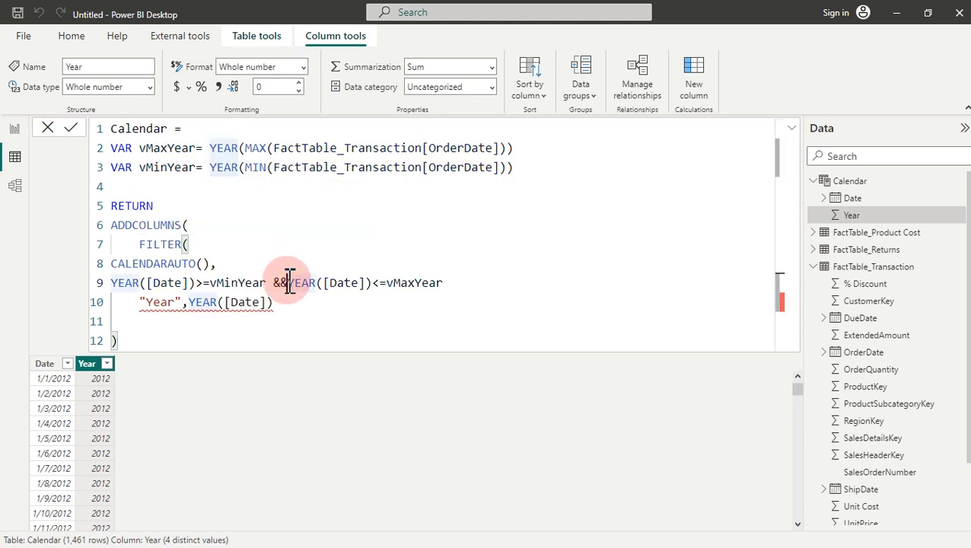
key("shift+Return")
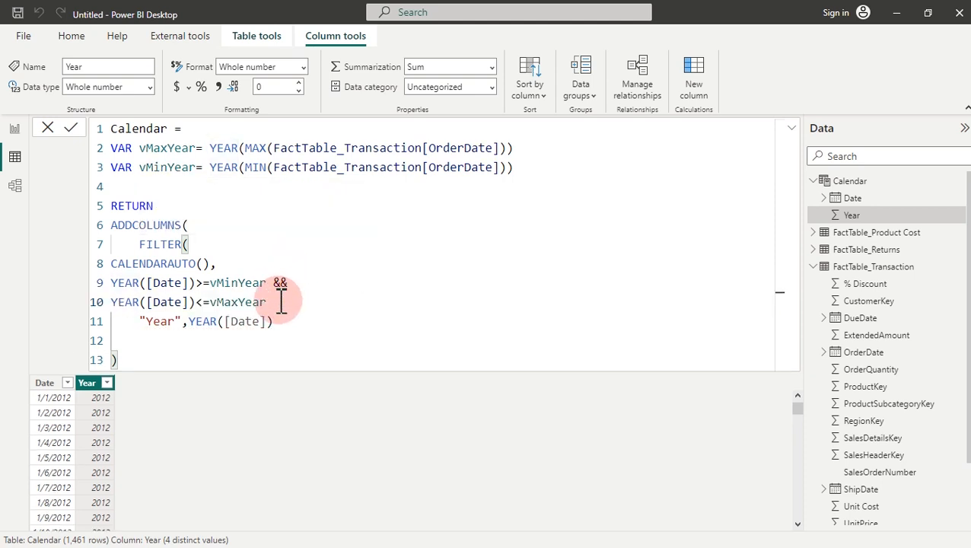
left_click(281, 302)
key("shift+Return")
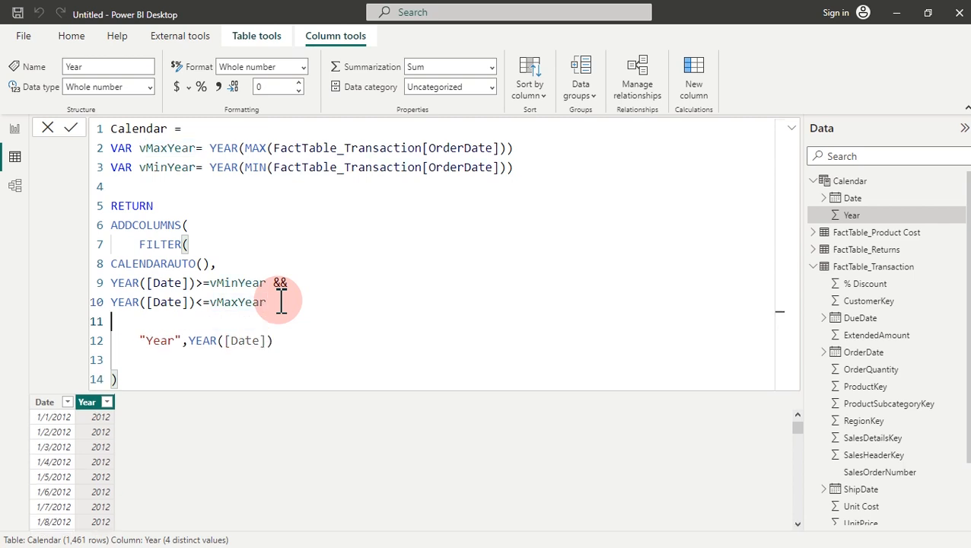
key("Tab")
type(")")
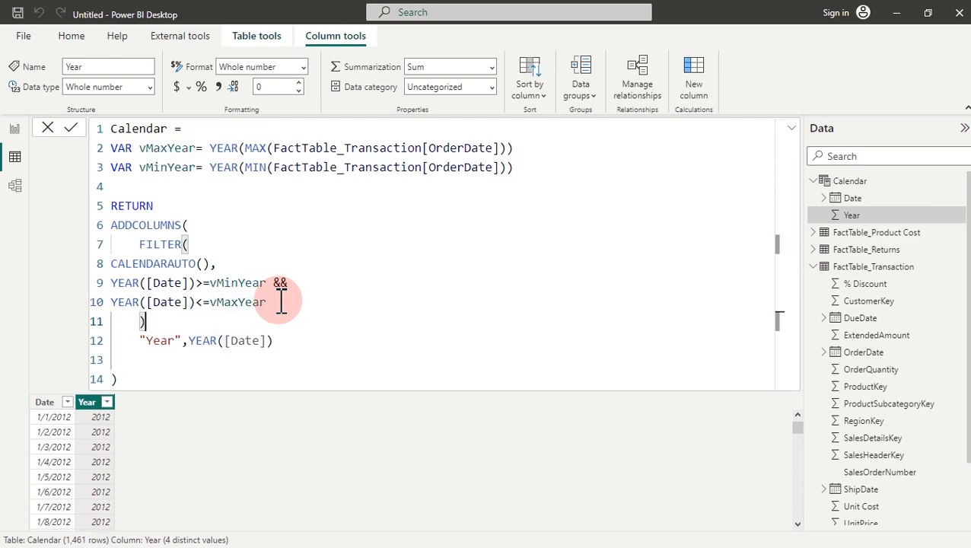
type(",")
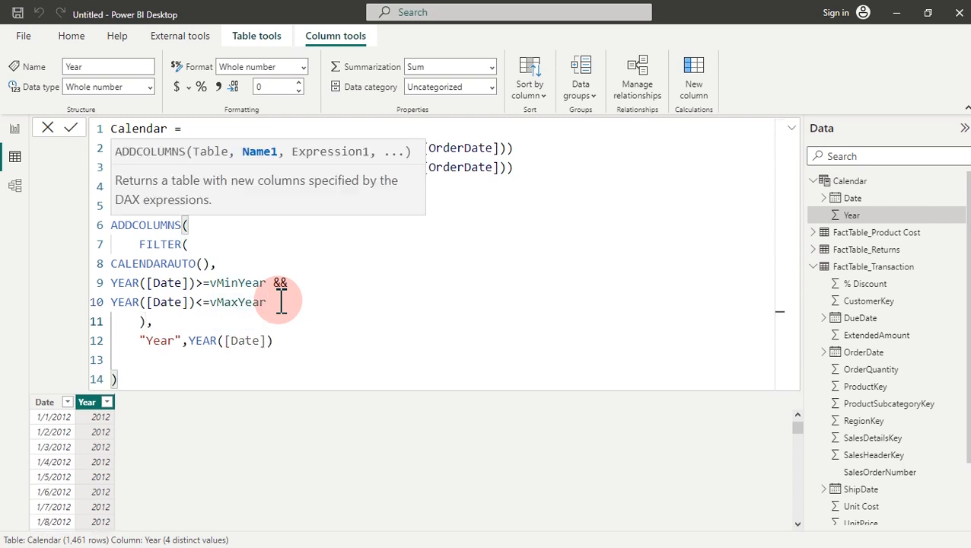
left_click(231, 263)
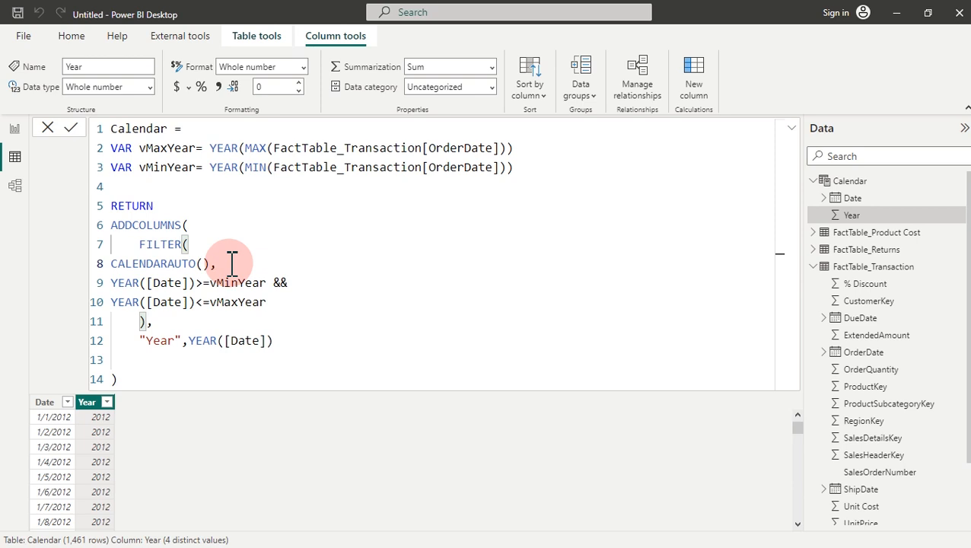
Step: Commit the Calendar formula, then add a comma after the "Year",YEAR([Date]) expression
key("Return")
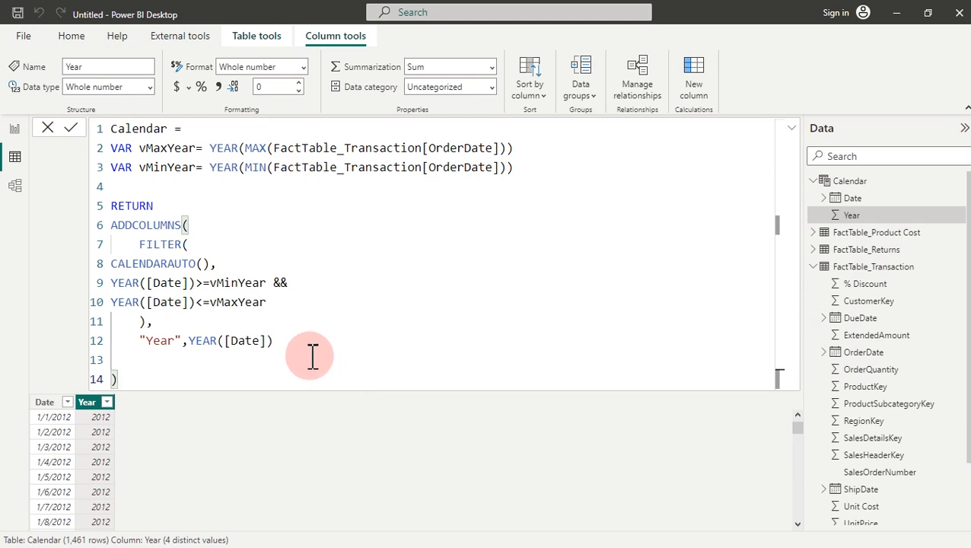
left_click(289, 342)
type(",")
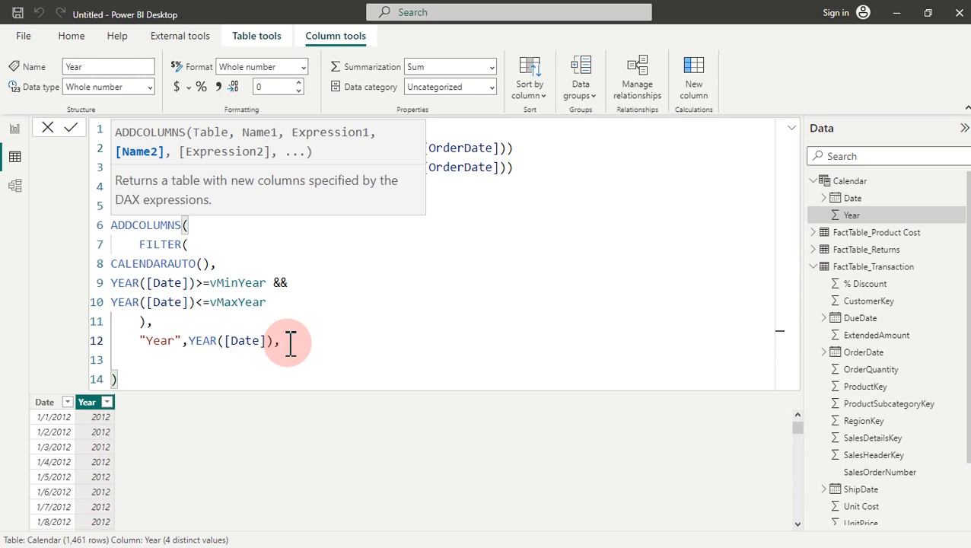
Step: Add a "Day",DAY([Date]), column line to the Calendar formula
key("shift+Return")
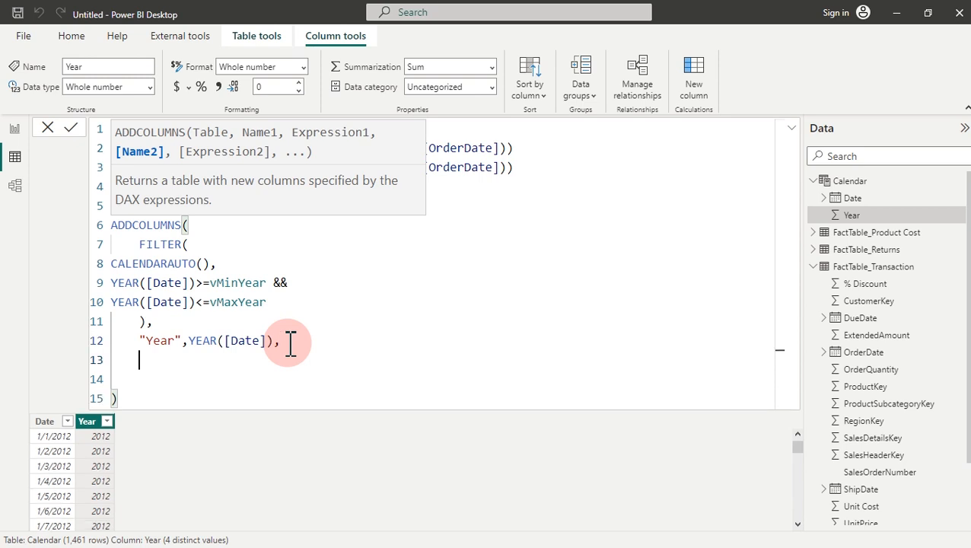
type("\"d")
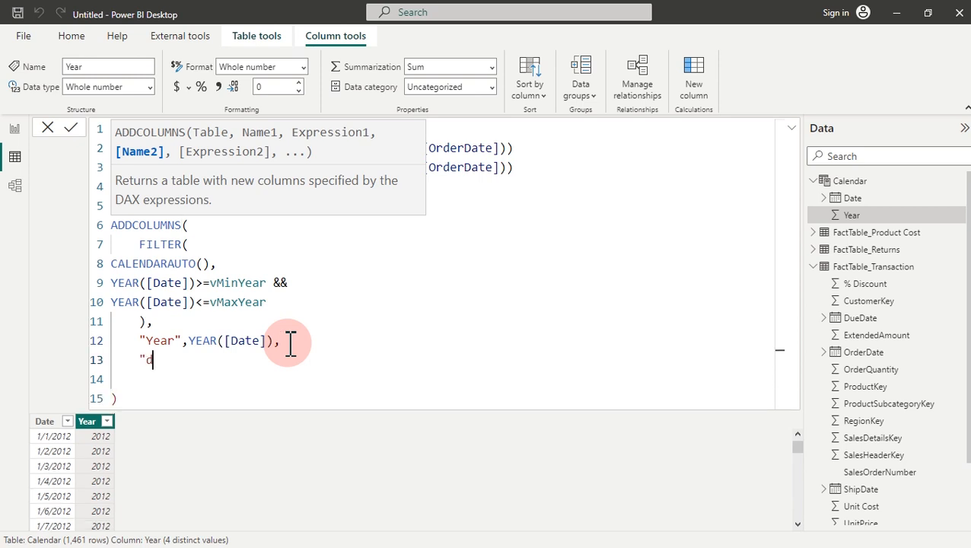
key("BackSpace")
type("Day\",da")
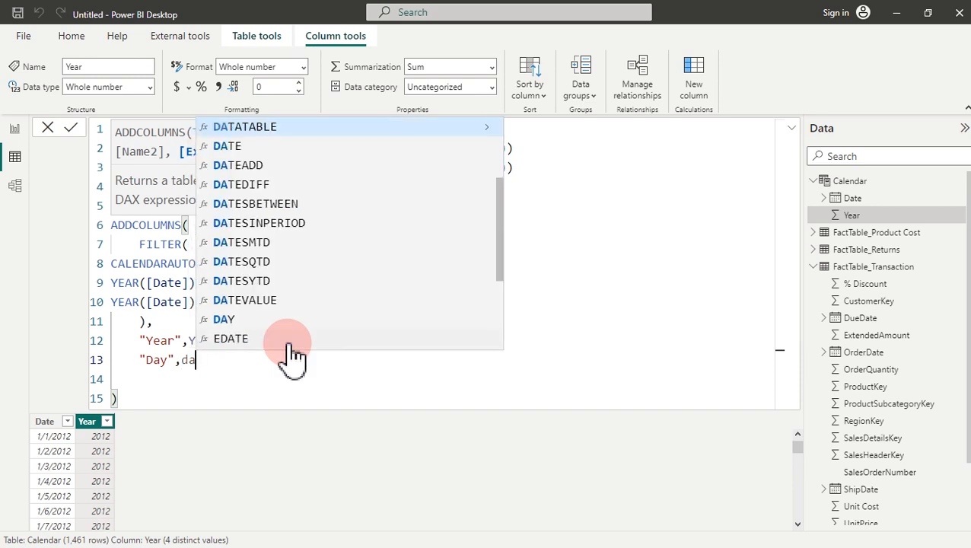
type("y")
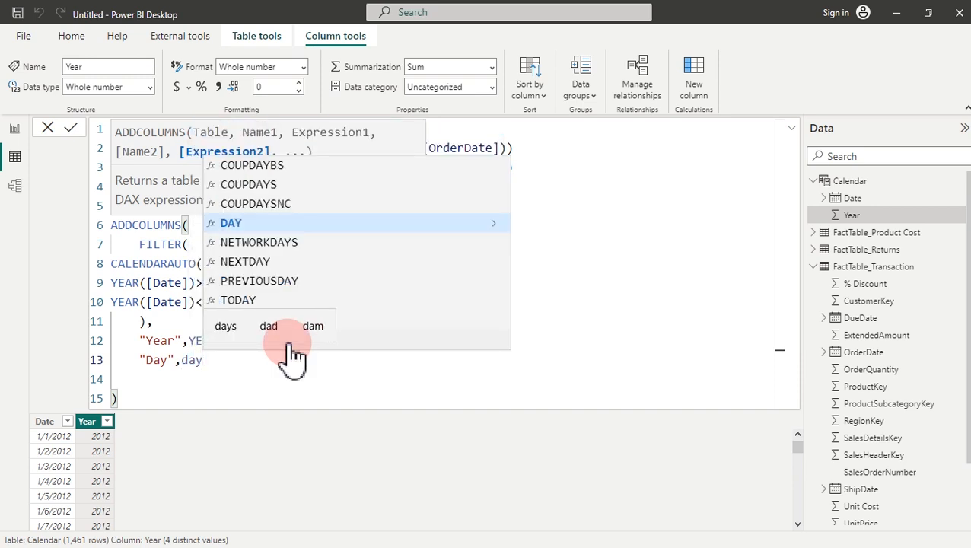
key("Tab")
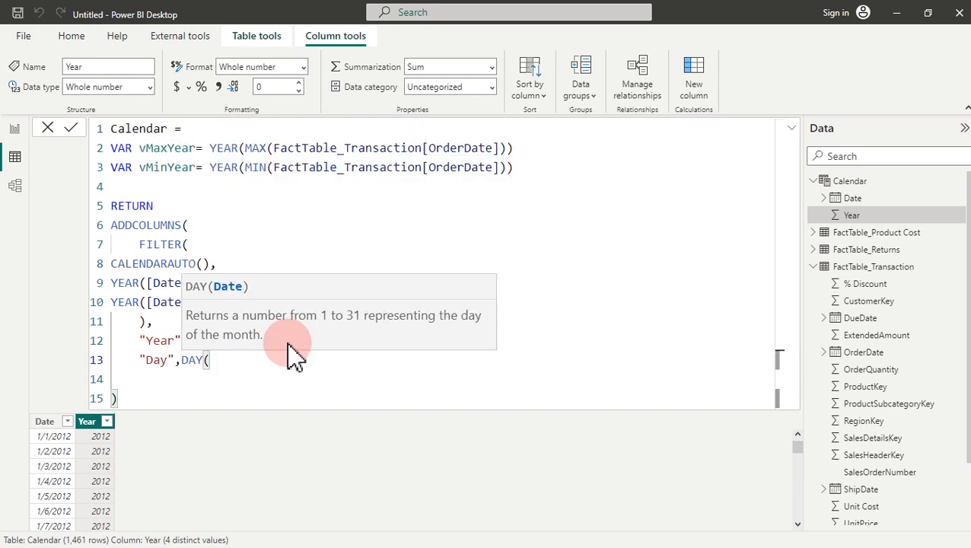
type("date")
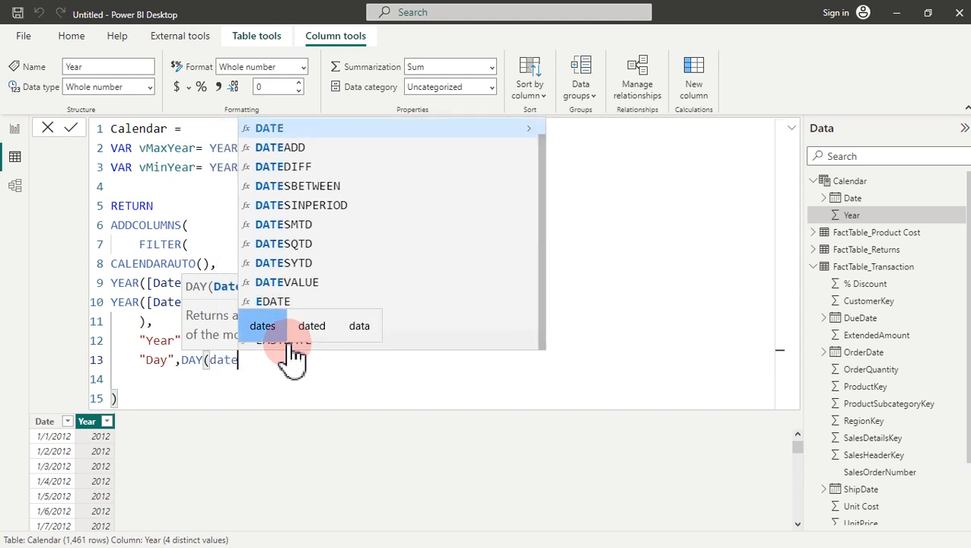
key("Tab")
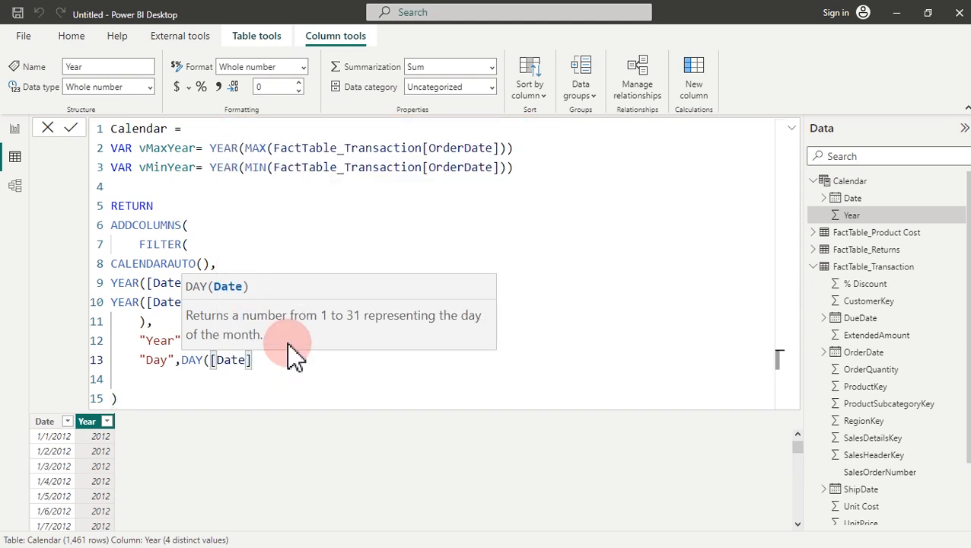
type("),")
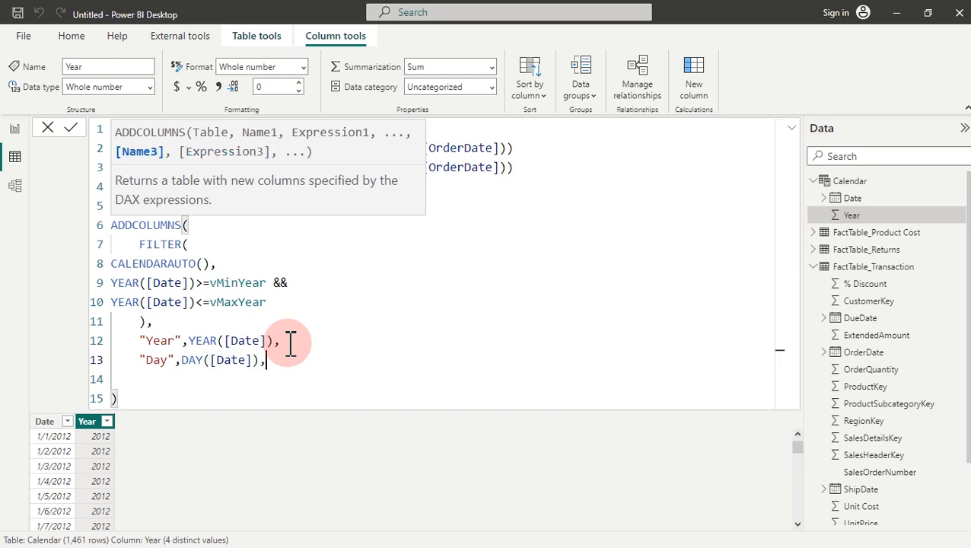
Step: Add a "Month Num",MONTH([Date]), column line below it
key("Return")
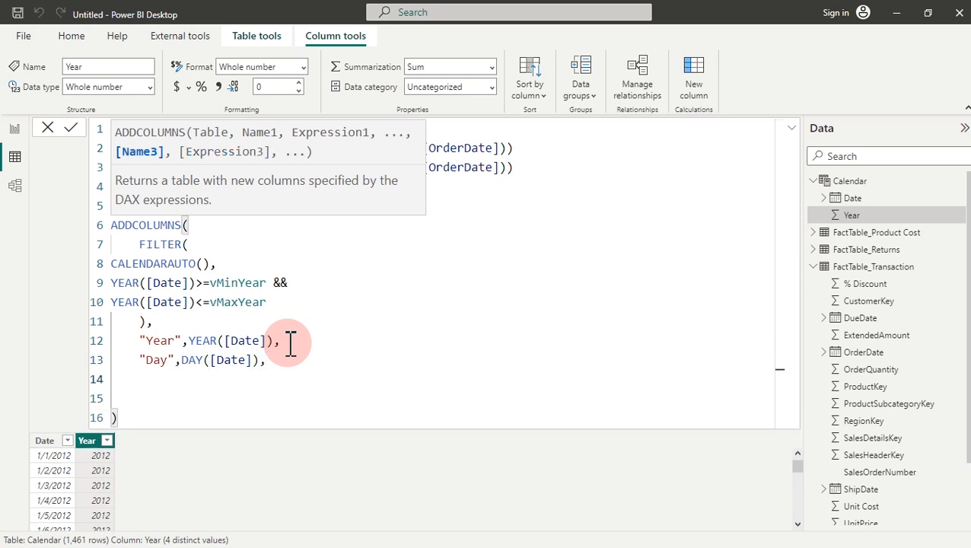
type("\"Mon")
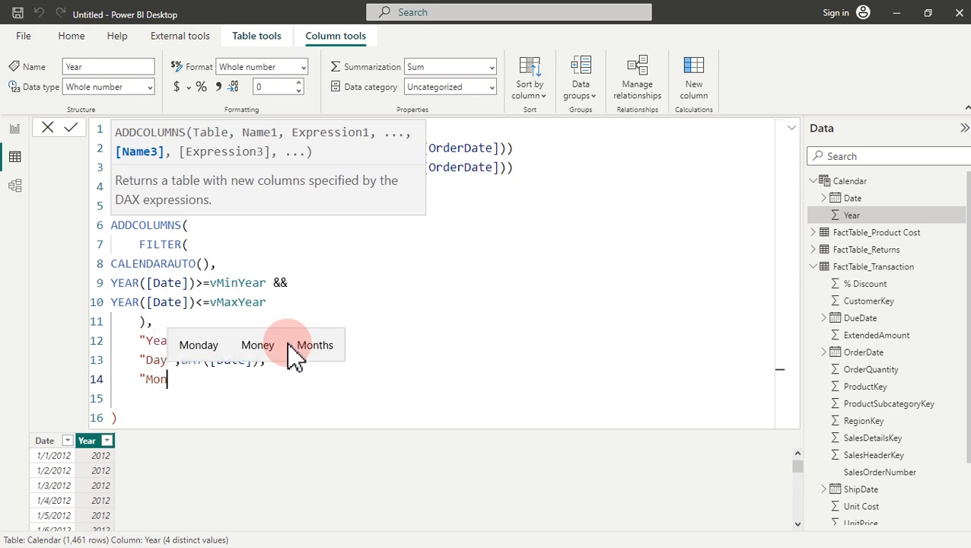
type("th M")
key("BackSpace")
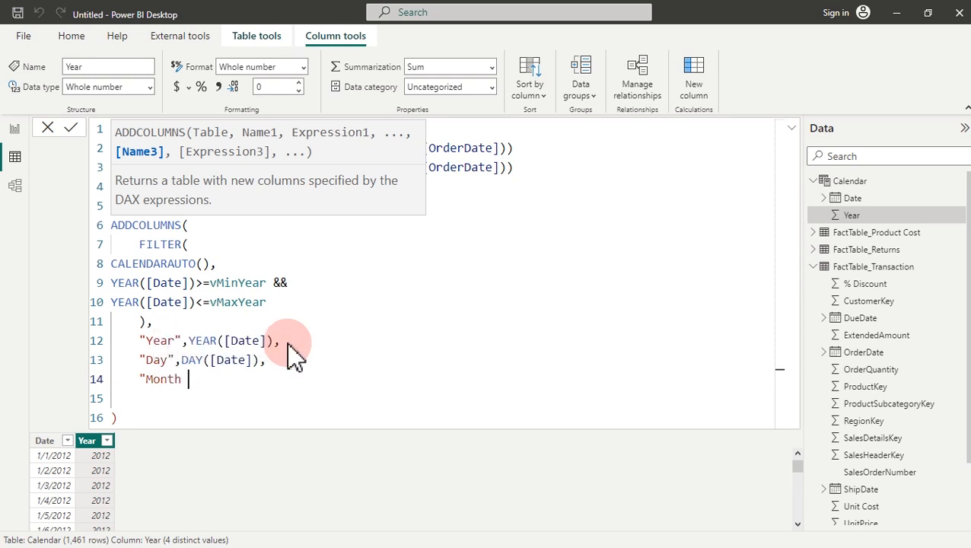
type("Num")
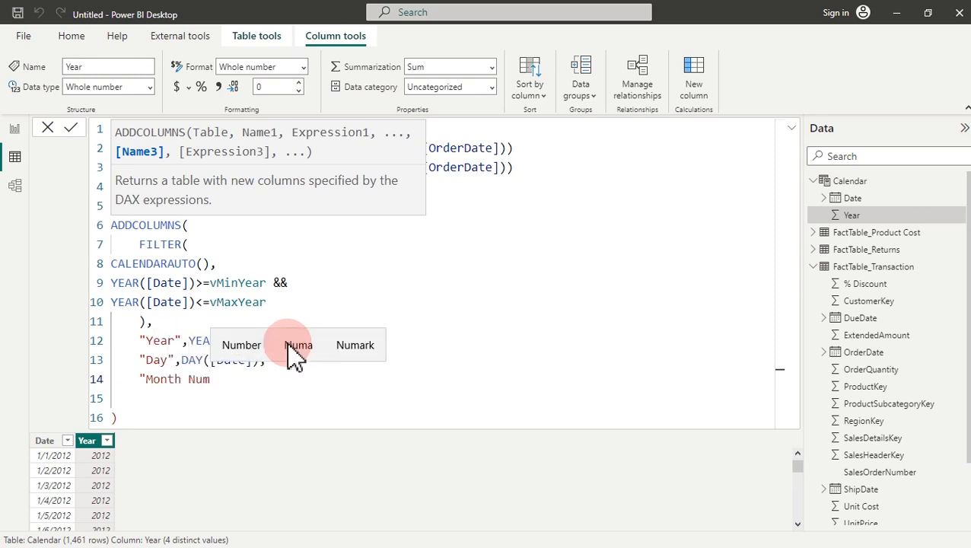
type("\",mo")
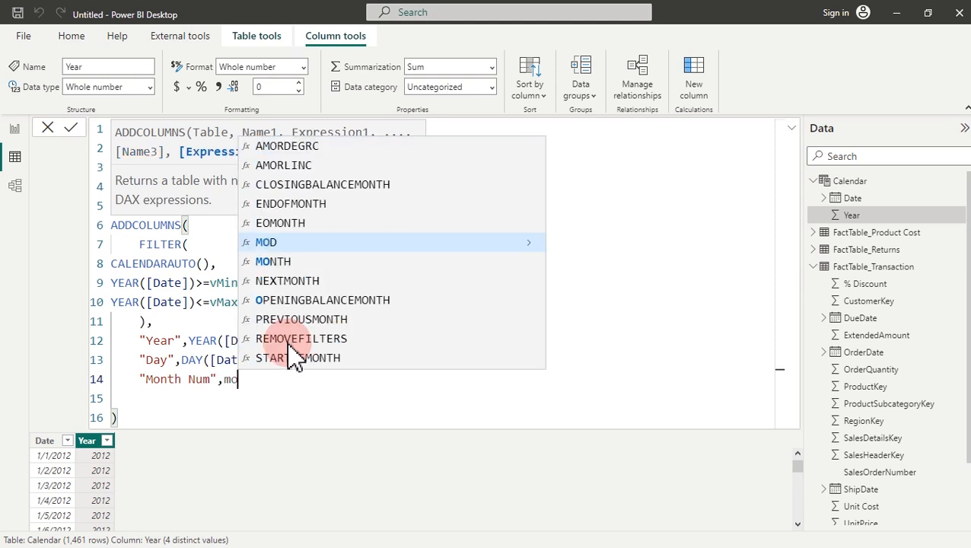
type("nth")
key("Tab")
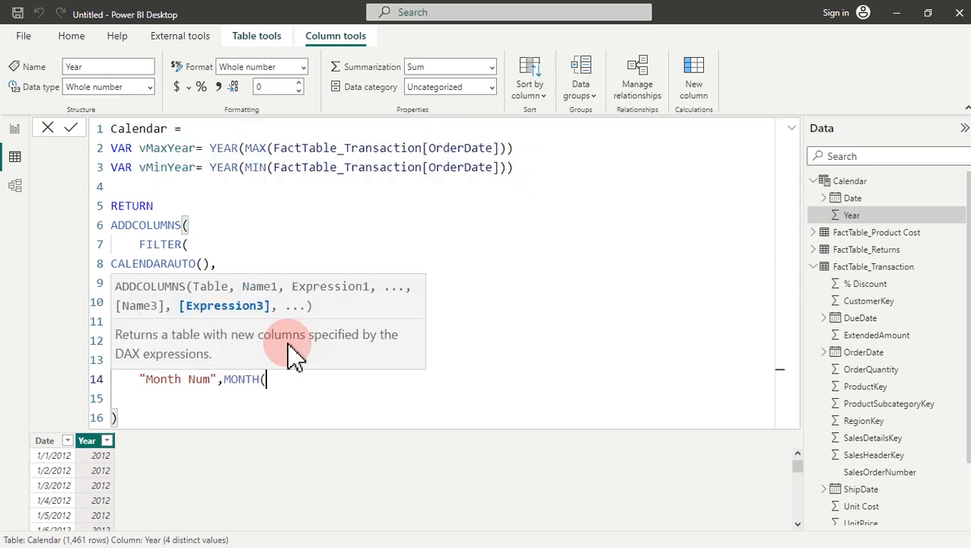
type("date")
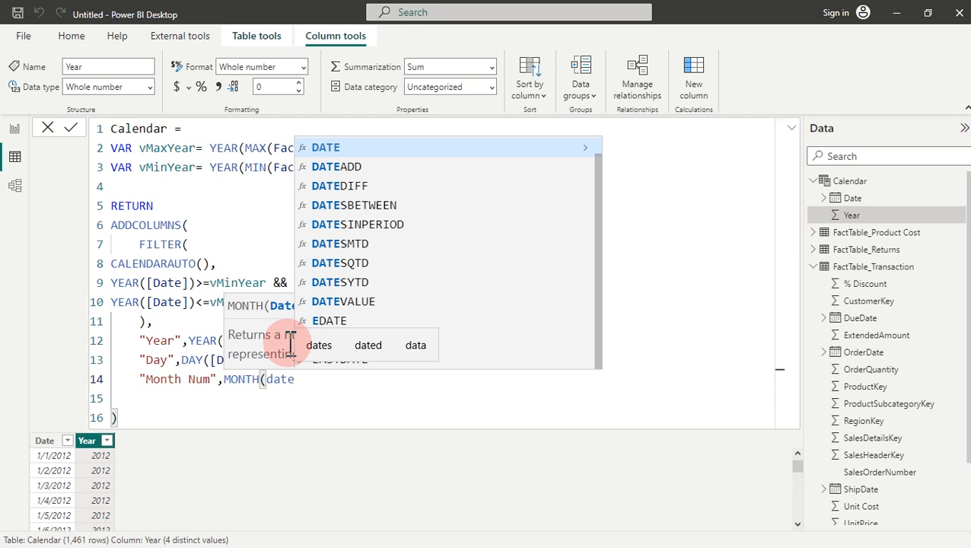
key("Tab")
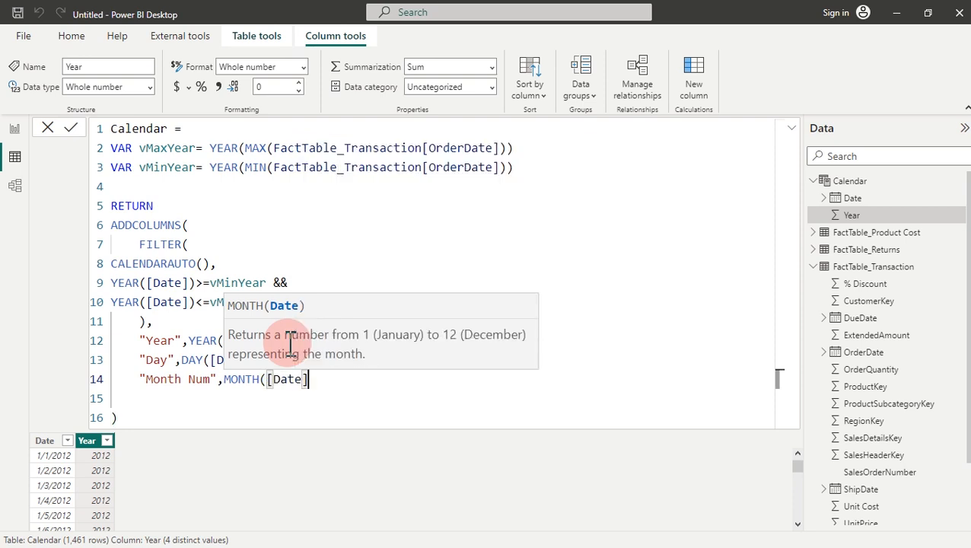
type(")")
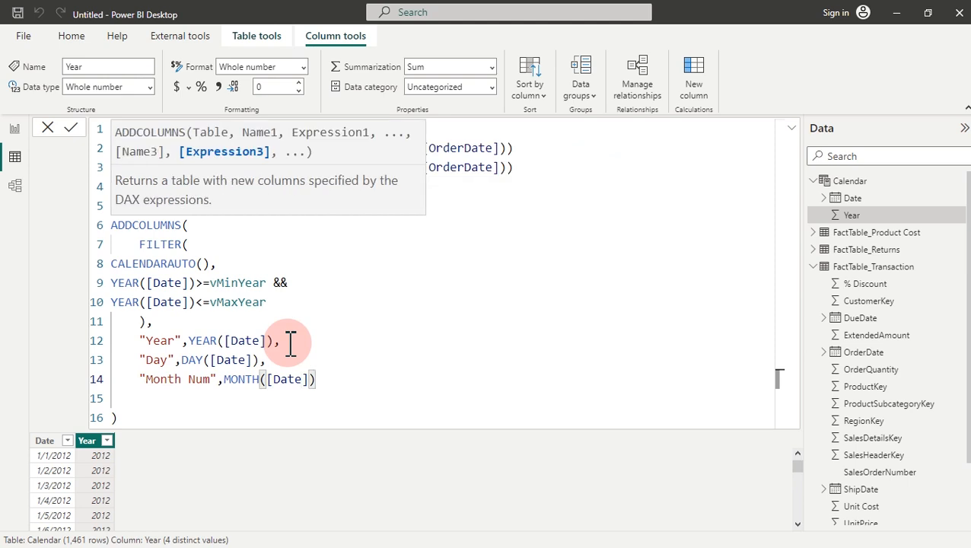
type(",")
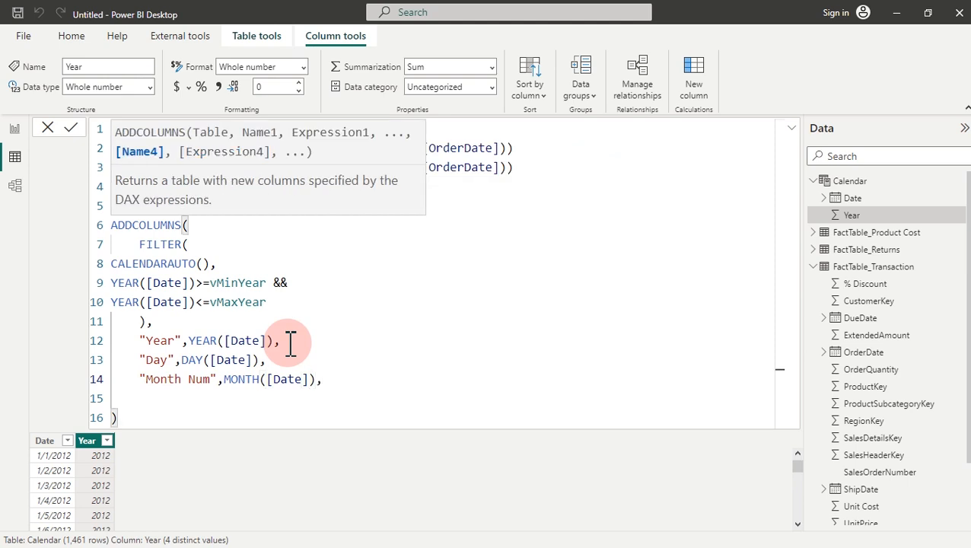
Step: Add a "Month",FORMAT([Date],"mmm"), column line for abbreviated month names
key("shift+Return")
type("\"")
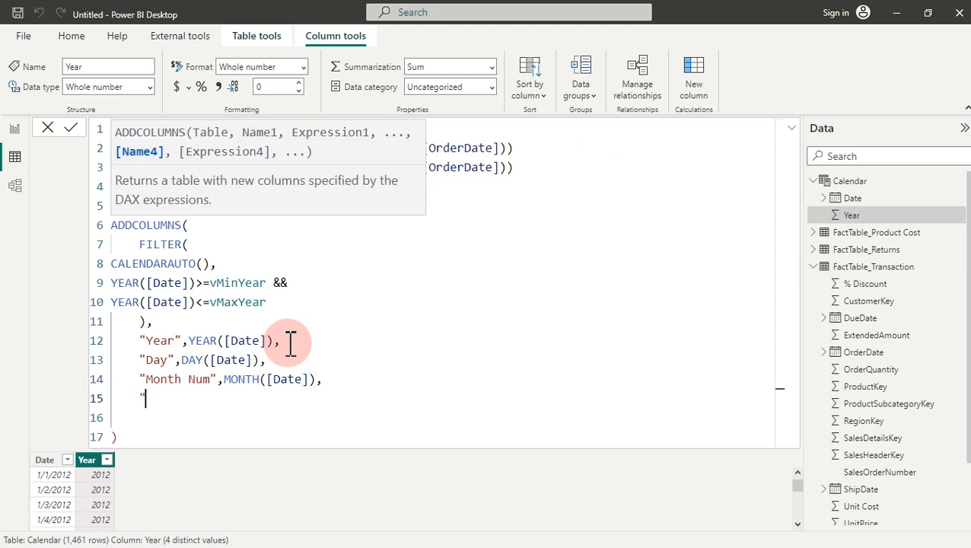
type("Month\"")
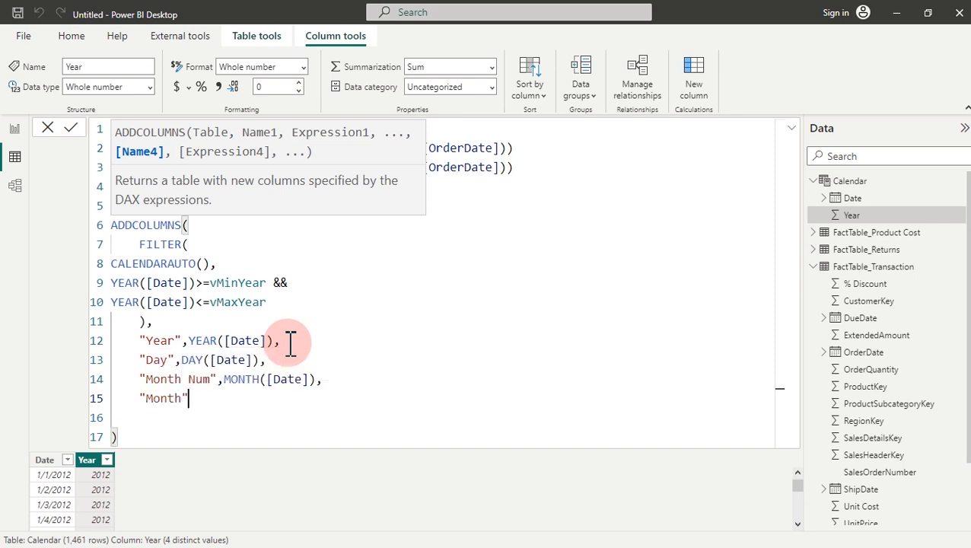
type(",Fo")
key("Tab")
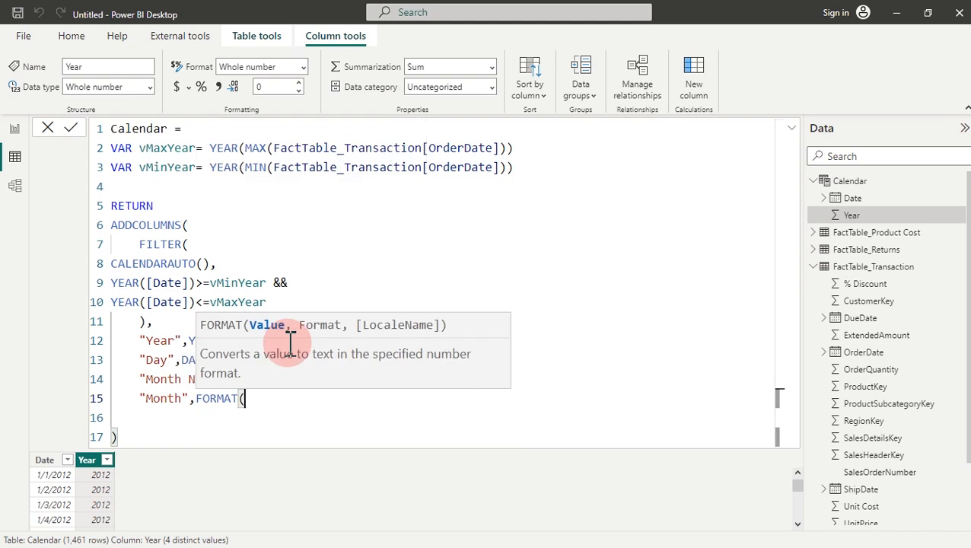
type("date")
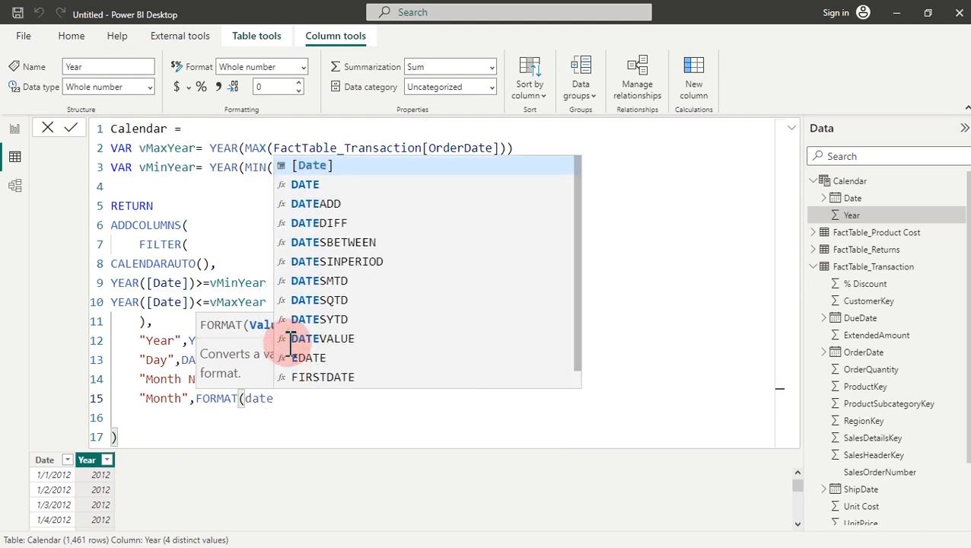
key("Tab")
type(",\"")
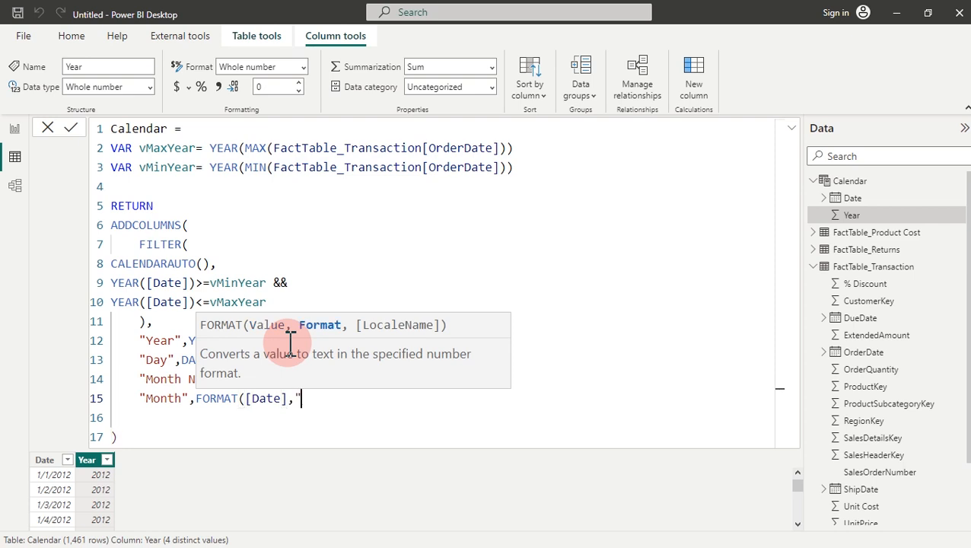
type("mmm\")")
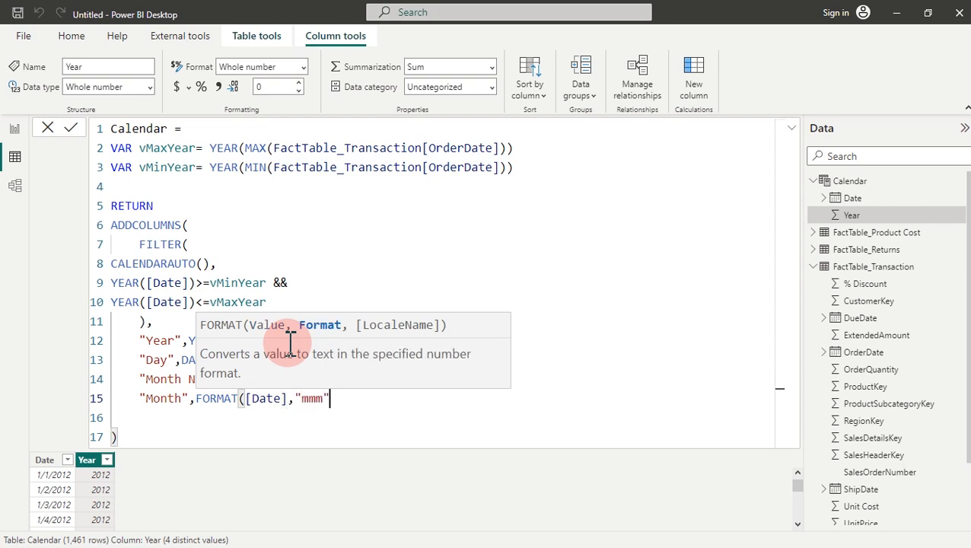
type(",")
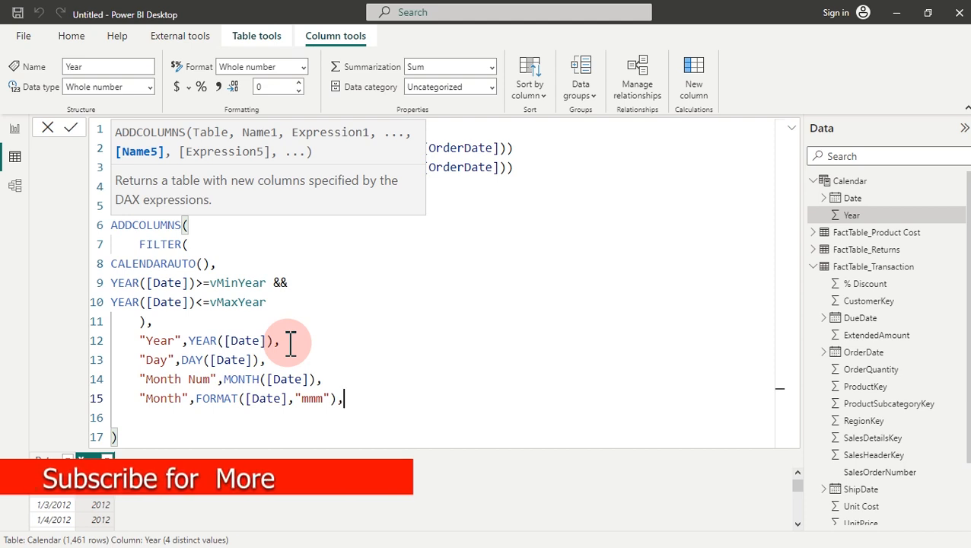
Step: Add a "Week Num",WEEKDAY([Date]), column line and open a new line below
key("shift+Return")
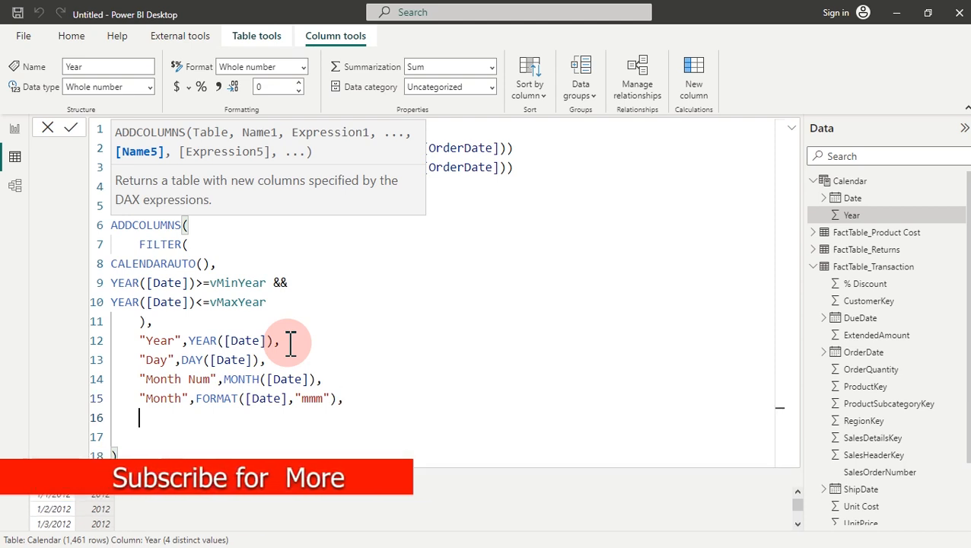
type("\"W")
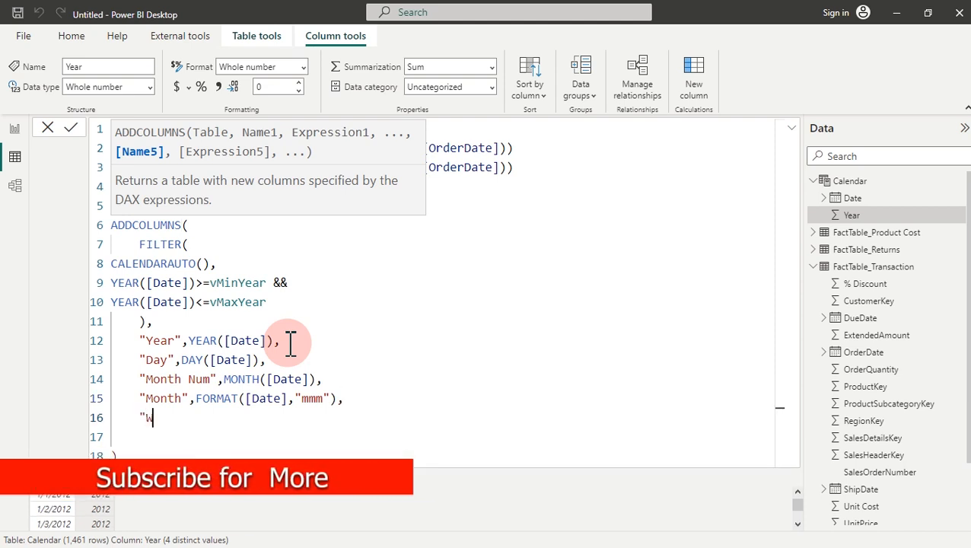
type("eek")
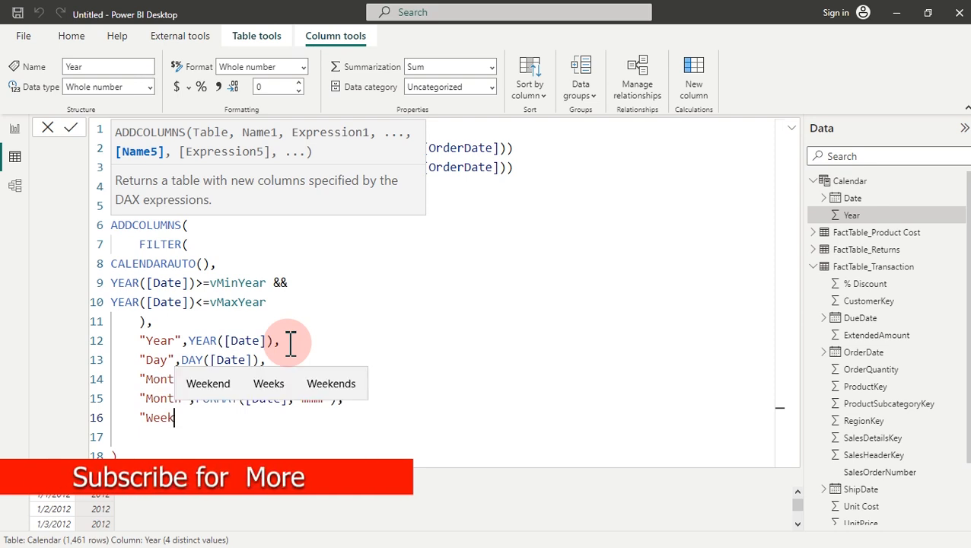
type(" Num\"")
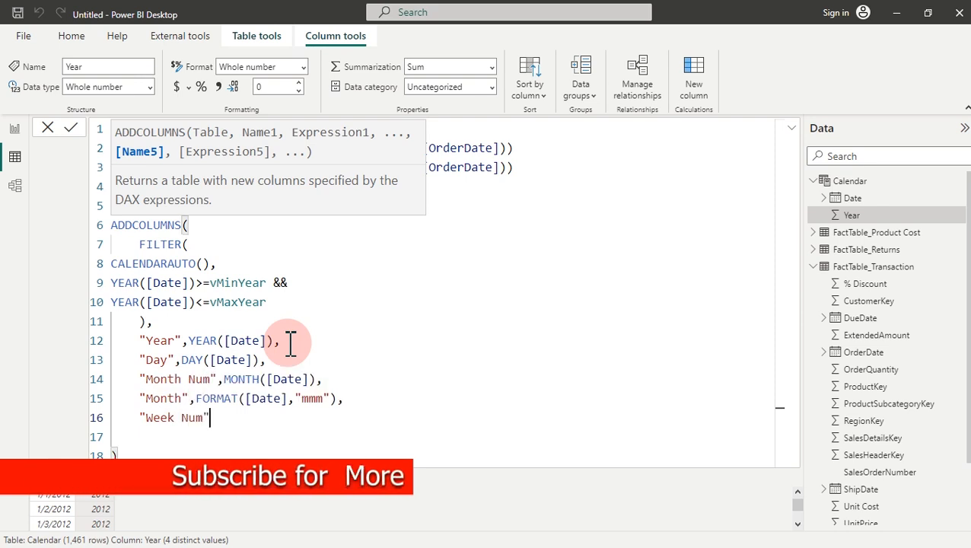
type(",")
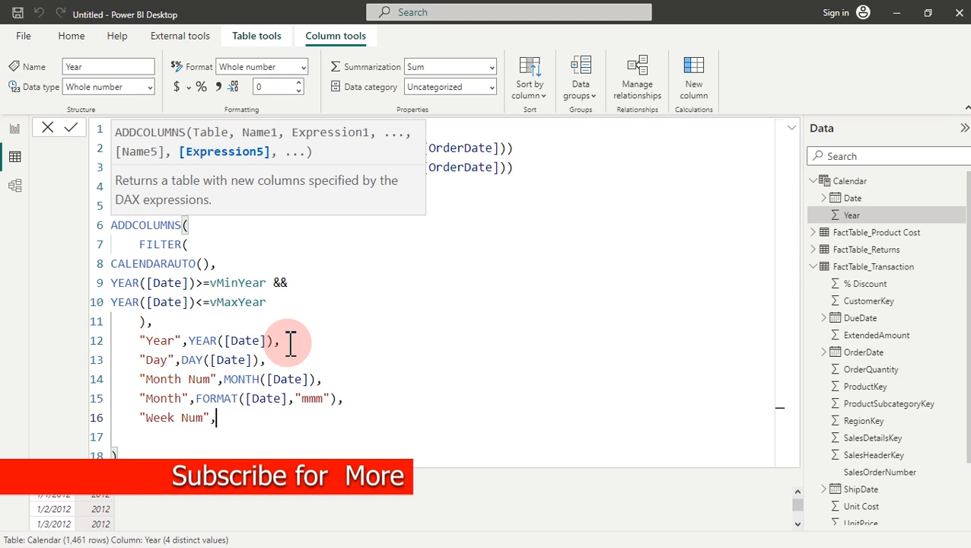
type("wee")
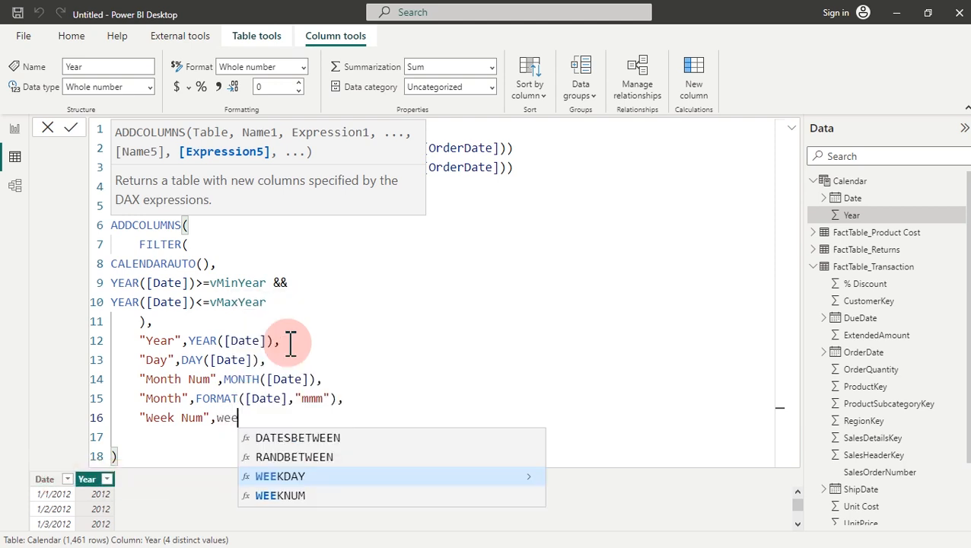
key("Tab")
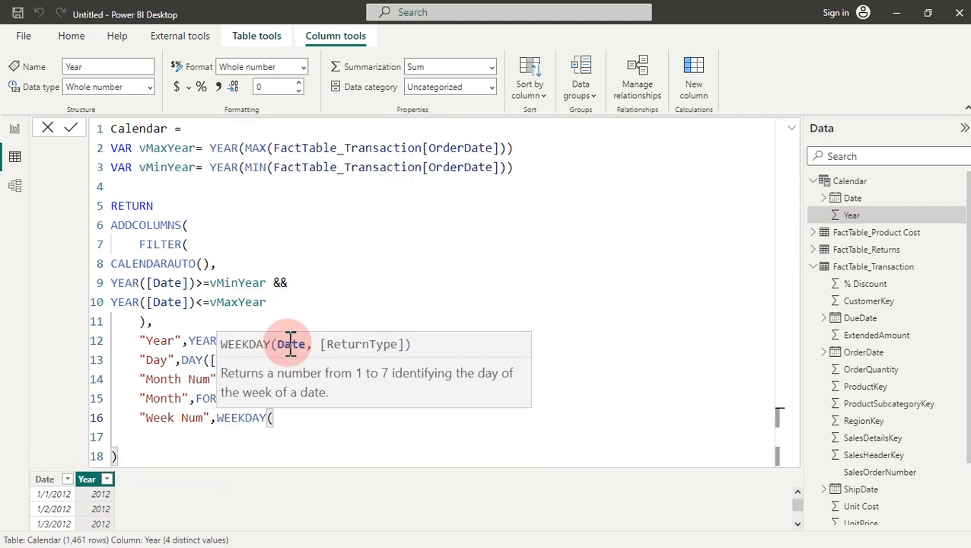
type("date")
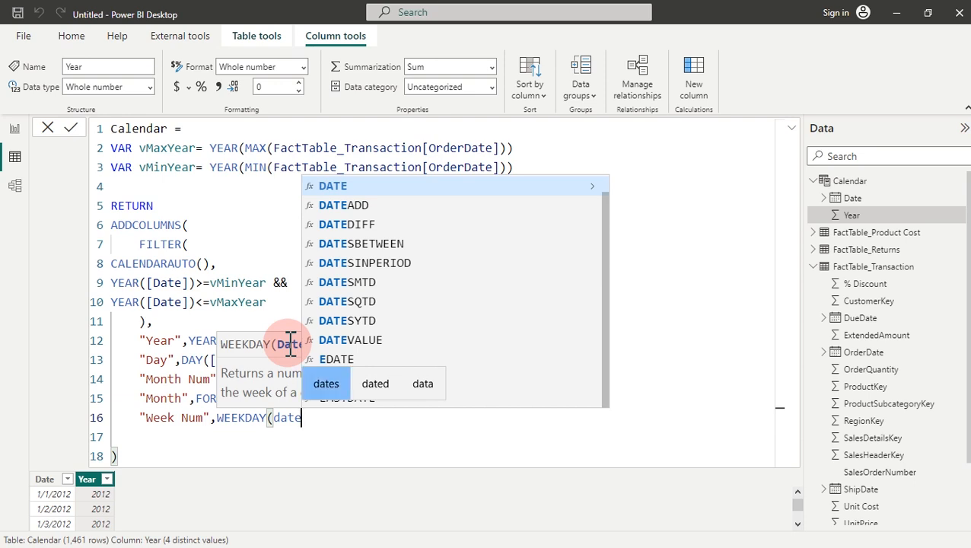
key("Tab")
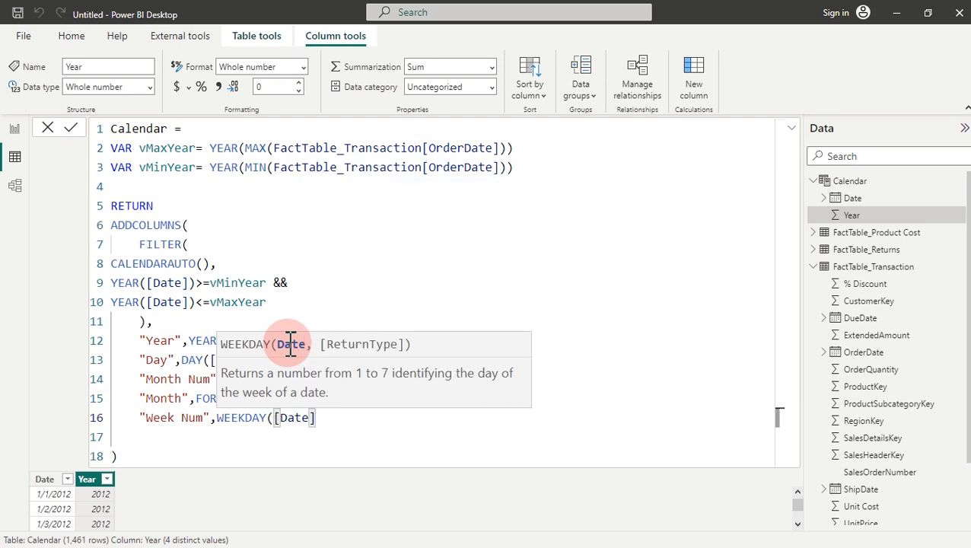
type("),")
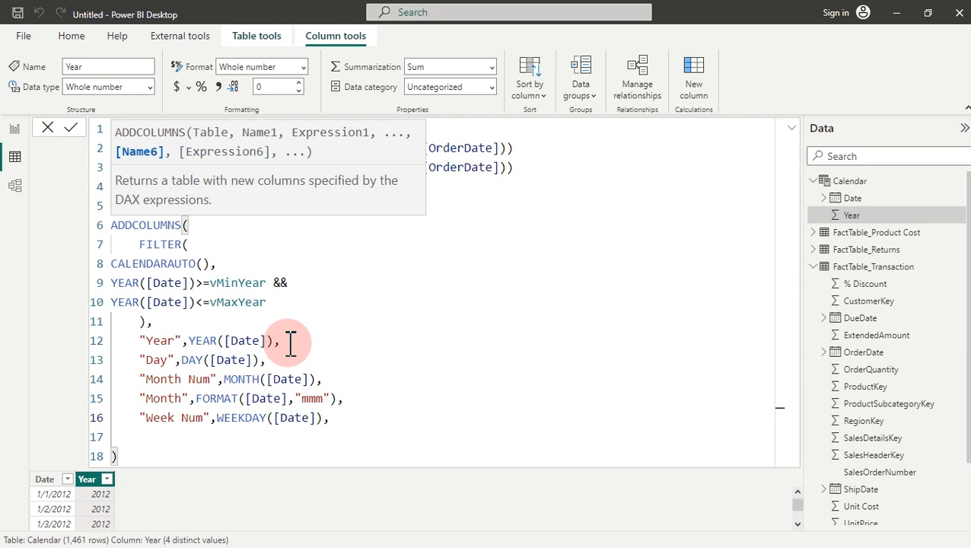
key("Return")
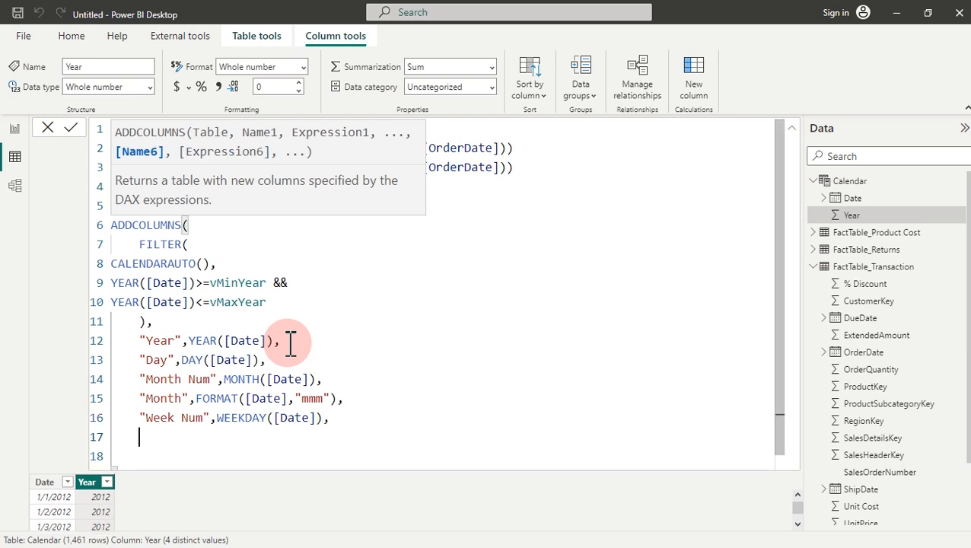
Step: Add a "Weekday",FORMAT([Date],"ddd"), column line for short day names
type("\"Weekday\",")
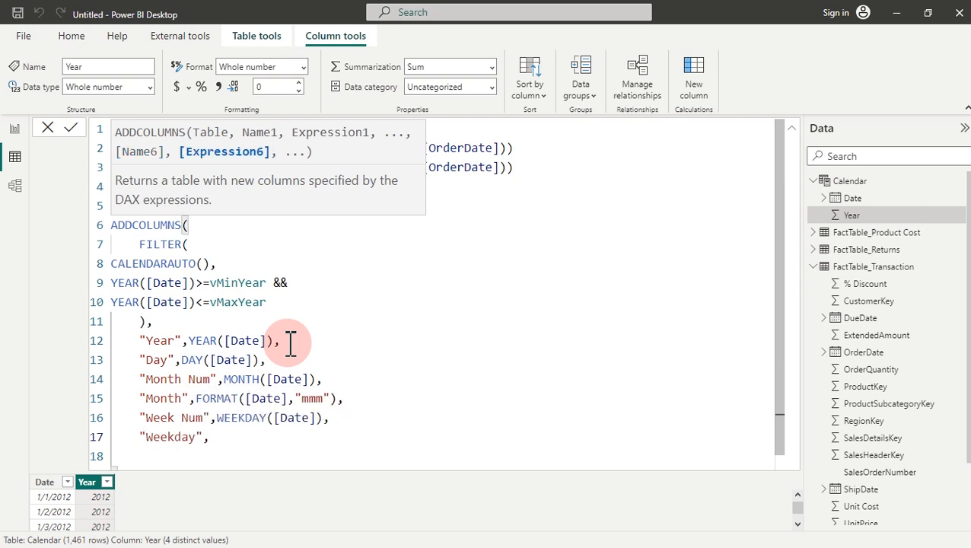
type("For")
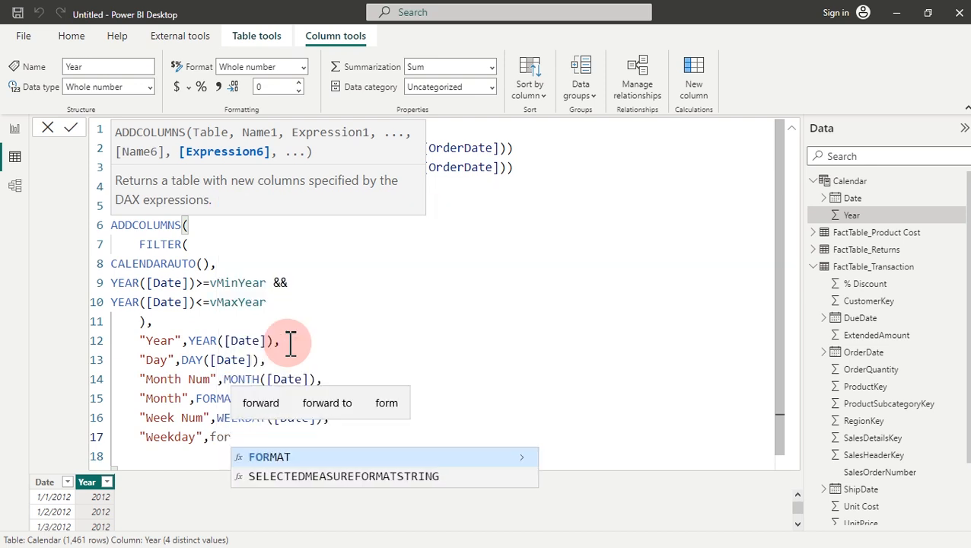
key("Tab")
type("date")
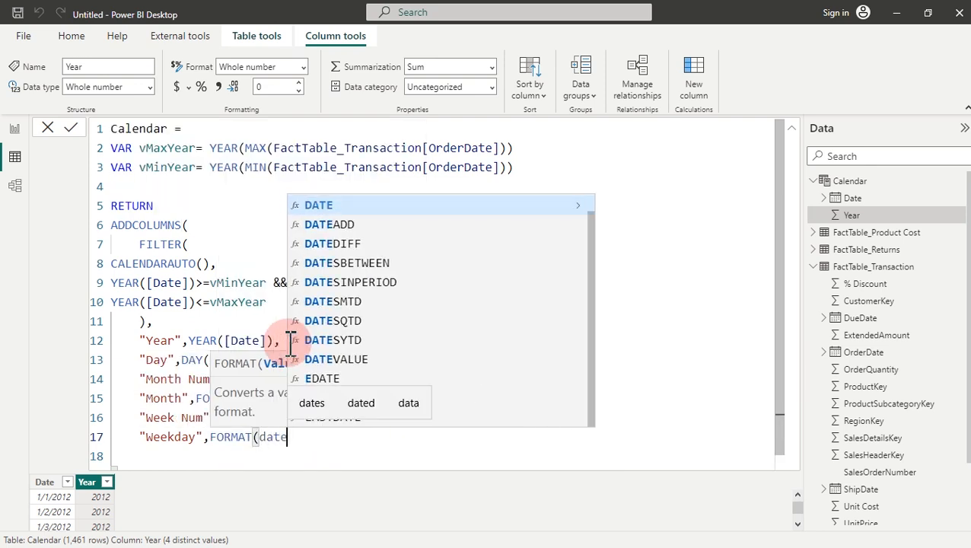
key("Tab")
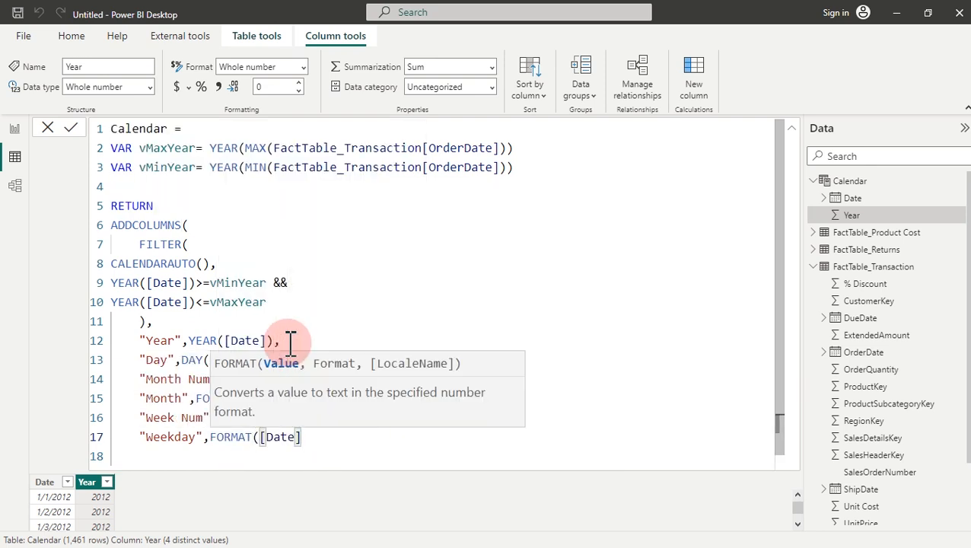
type(",\"")
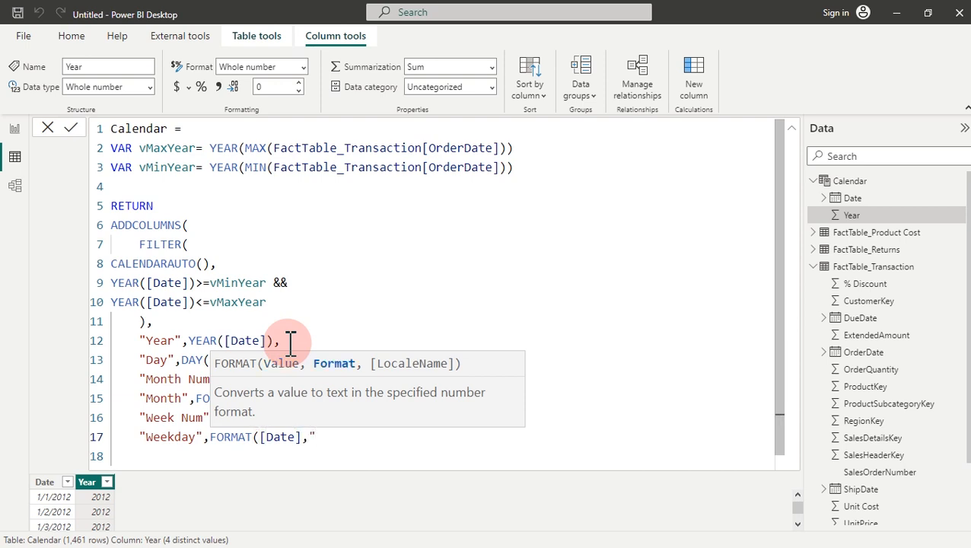
type("ddd")
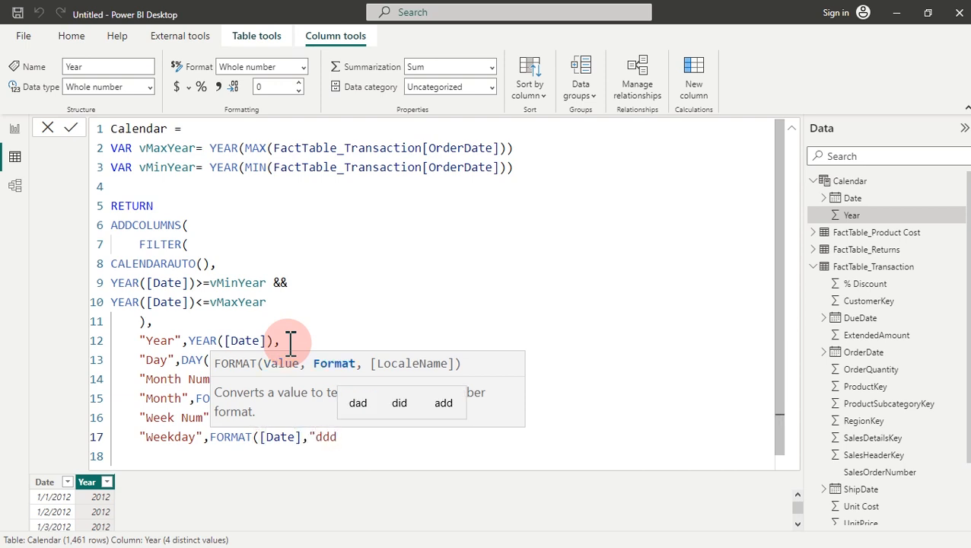
type("\")")
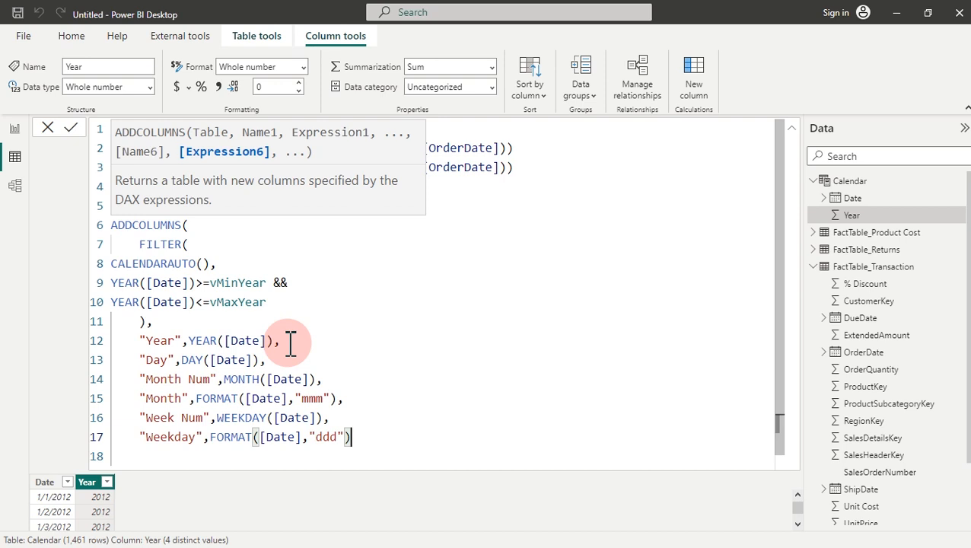
type(",")
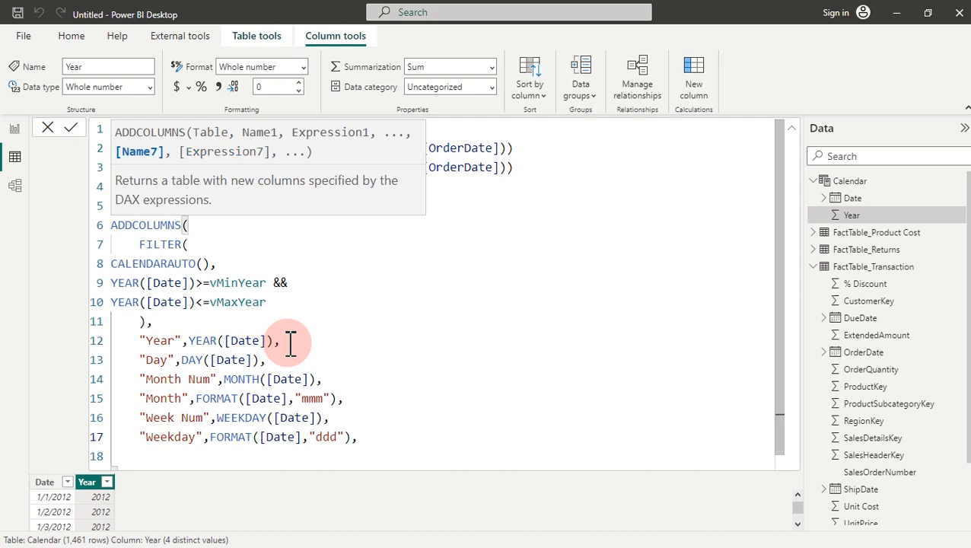
key("shift+Return")
Step: Finish with a "Qtr",FORMAT([Date],"\QQ") column and commit the Calendar table
type("\"")
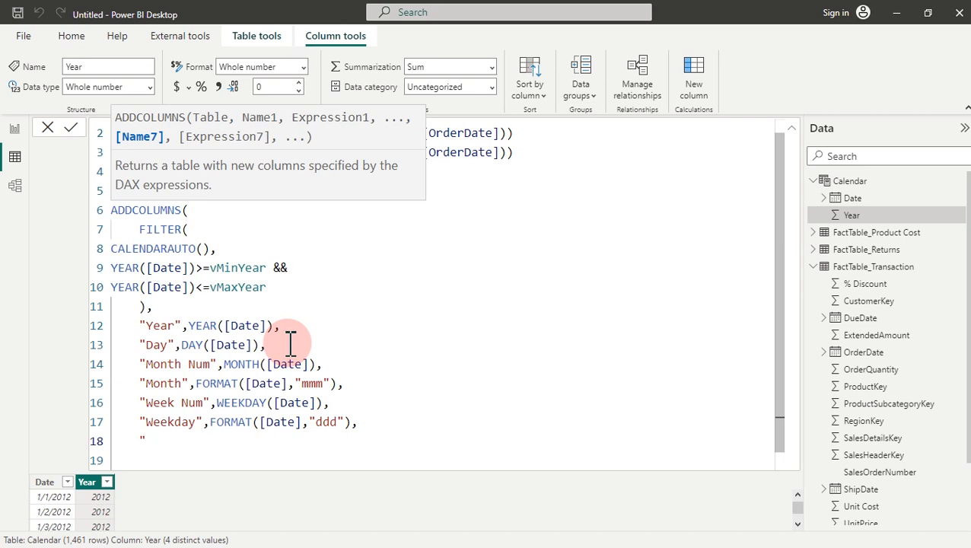
type("Qtr")
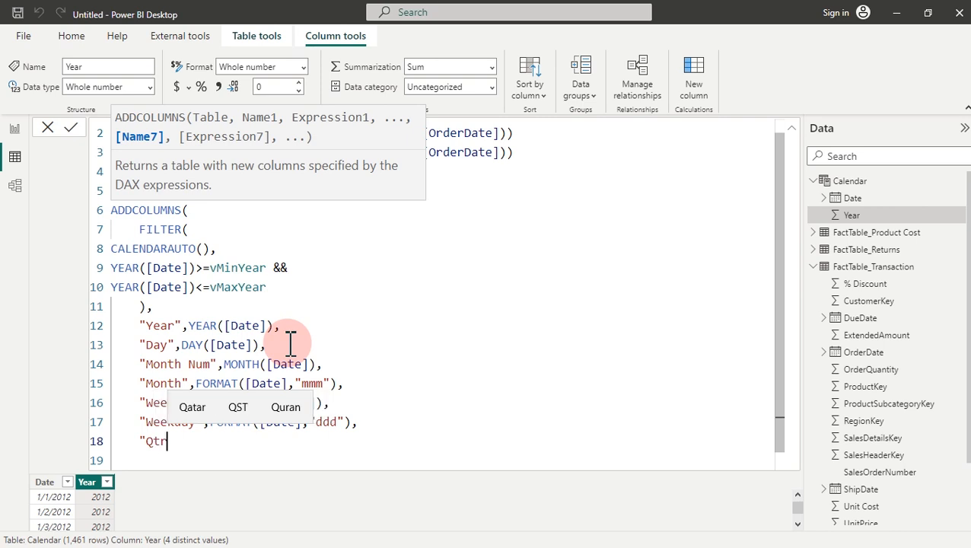
type("\"")
type(",")
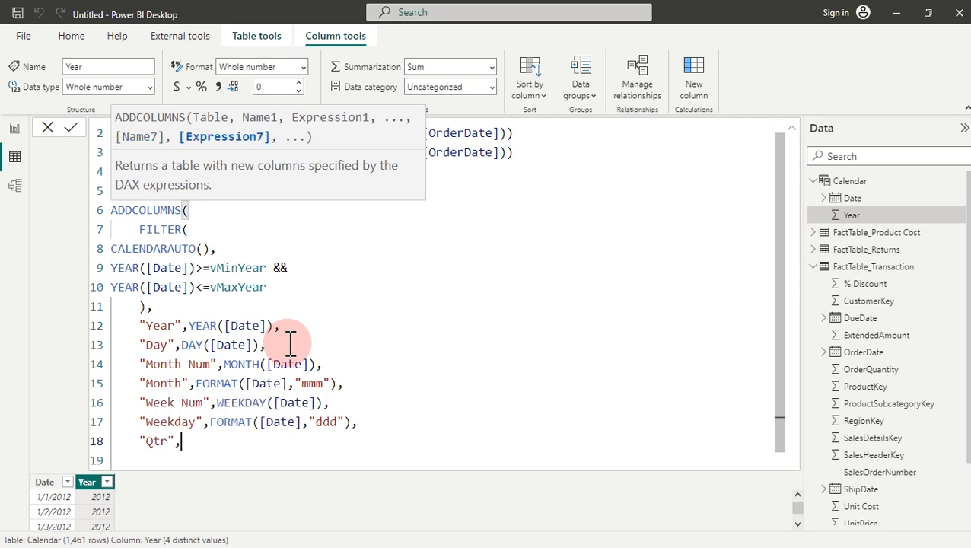
type("form")
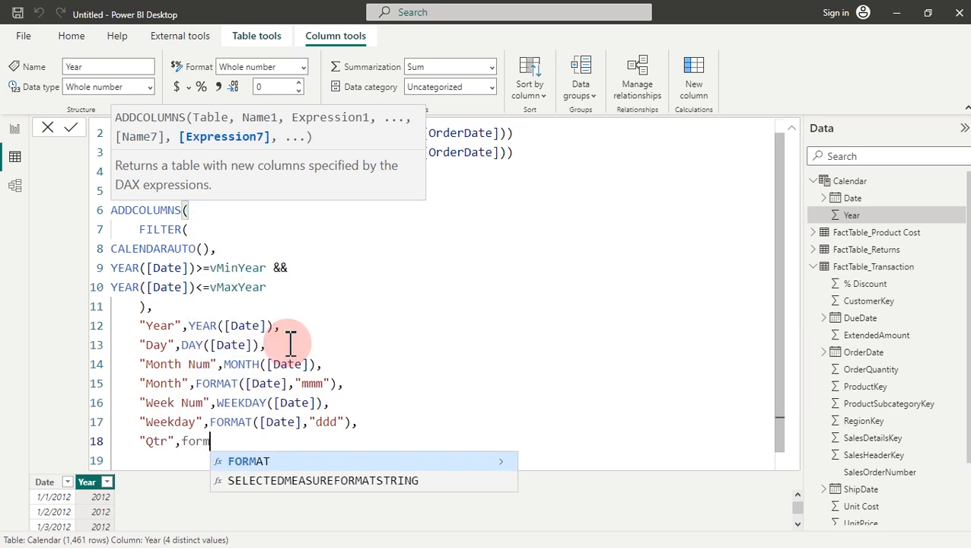
key("Tab")
type("date")
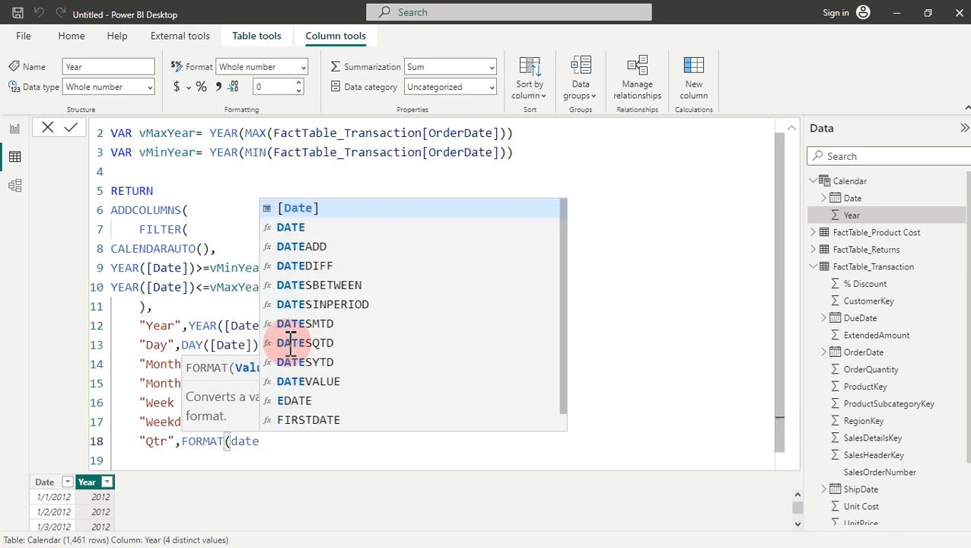
key("Tab")
type(",")
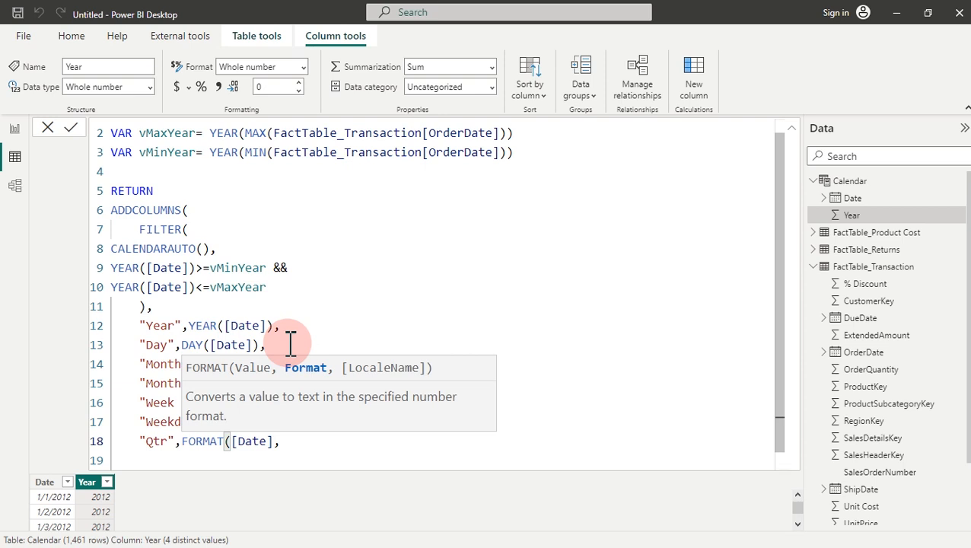
type("\"\\QQ")
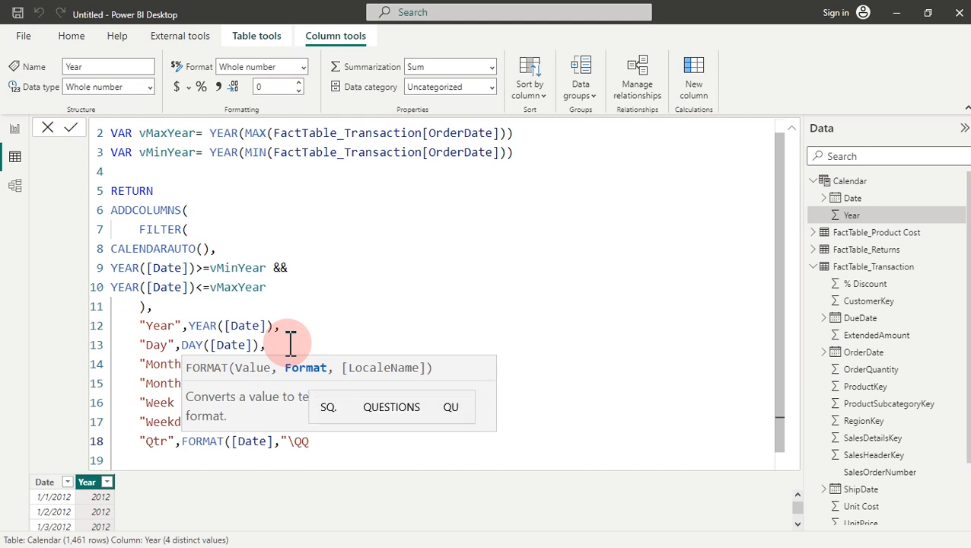
type("\")")
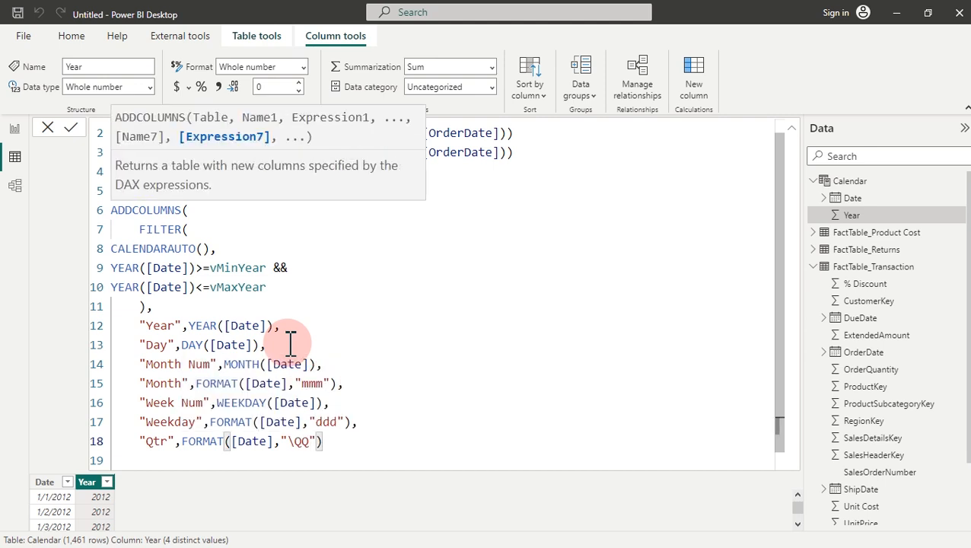
key("Return")
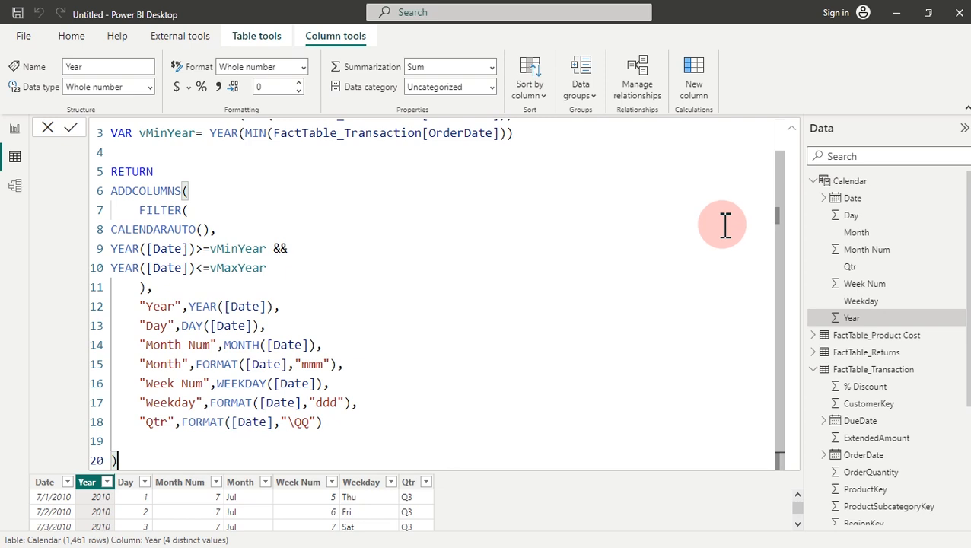
Step: Inspect the Week Num and Qtr columns of the 1,461-row Calendar table
left_click(793, 129)
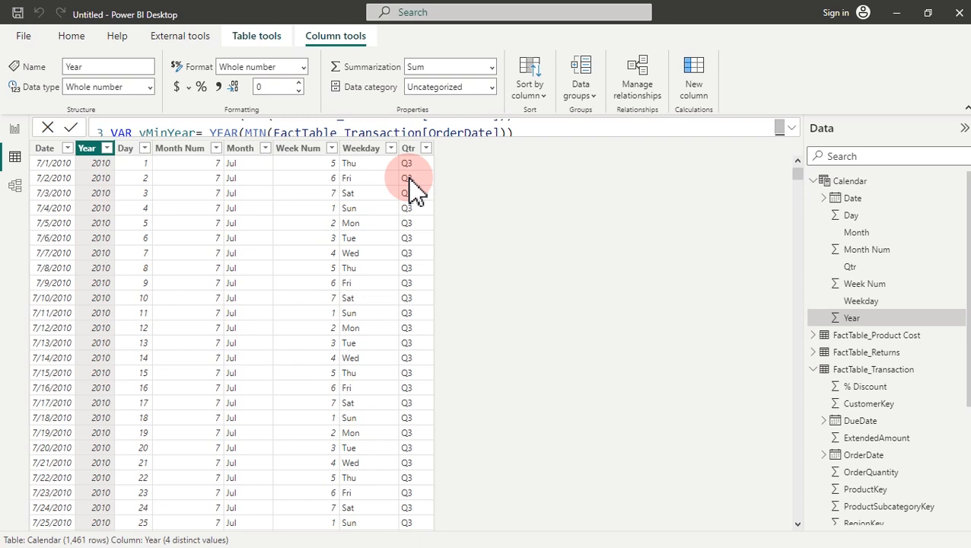
left_click(312, 151)
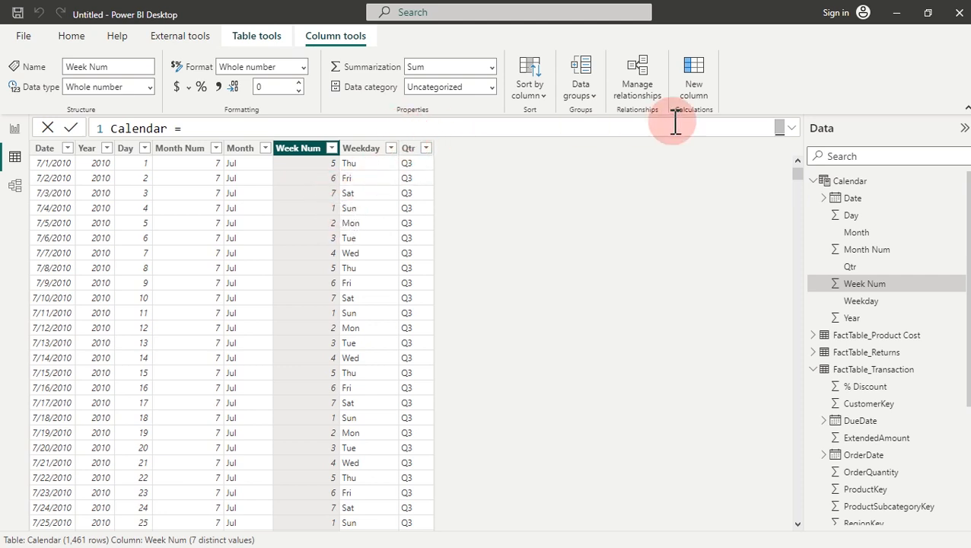
left_click(792, 129)
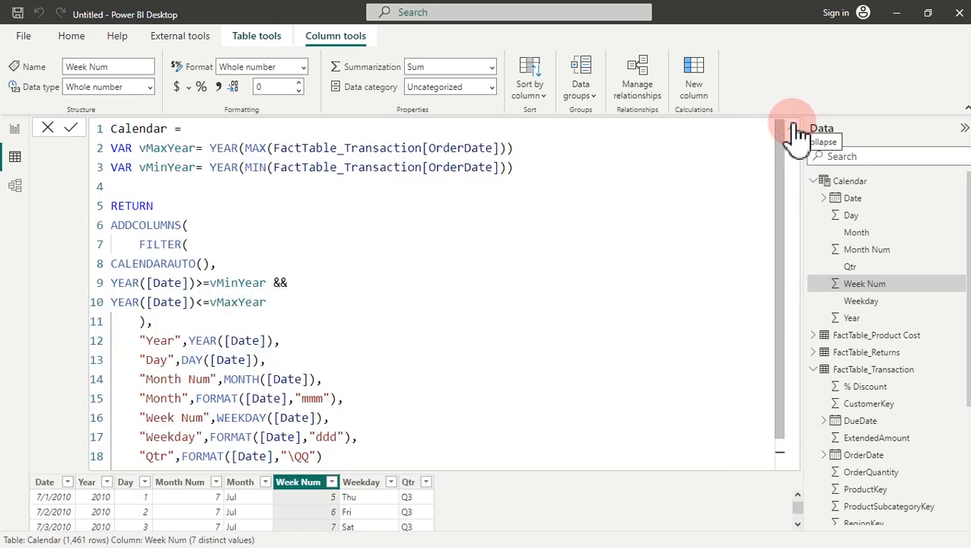
left_click(792, 129)
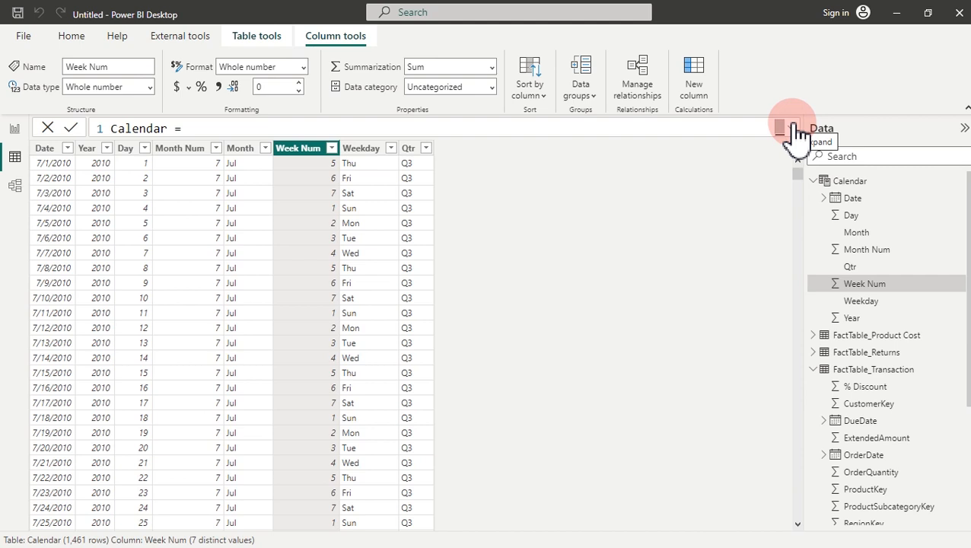
left_click(409, 148)
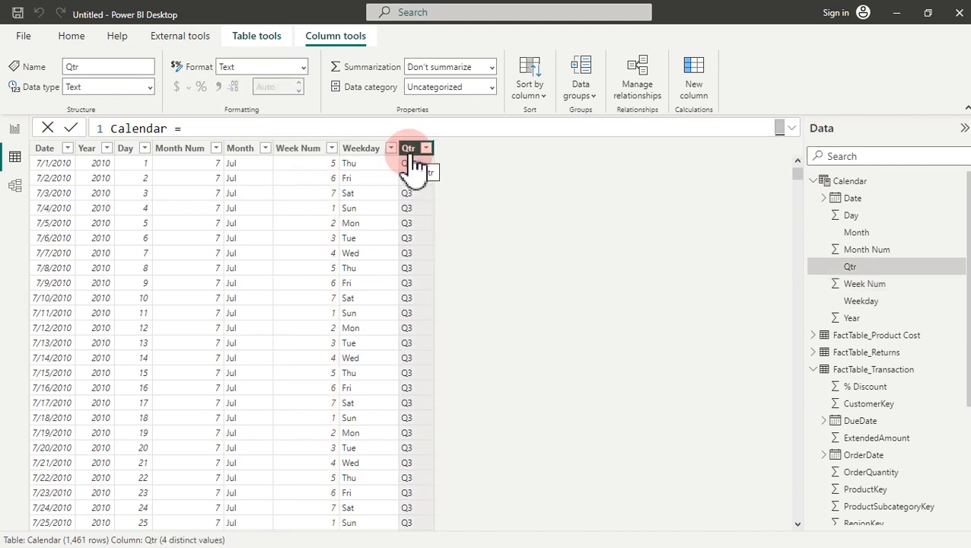
left_click(258, 37)
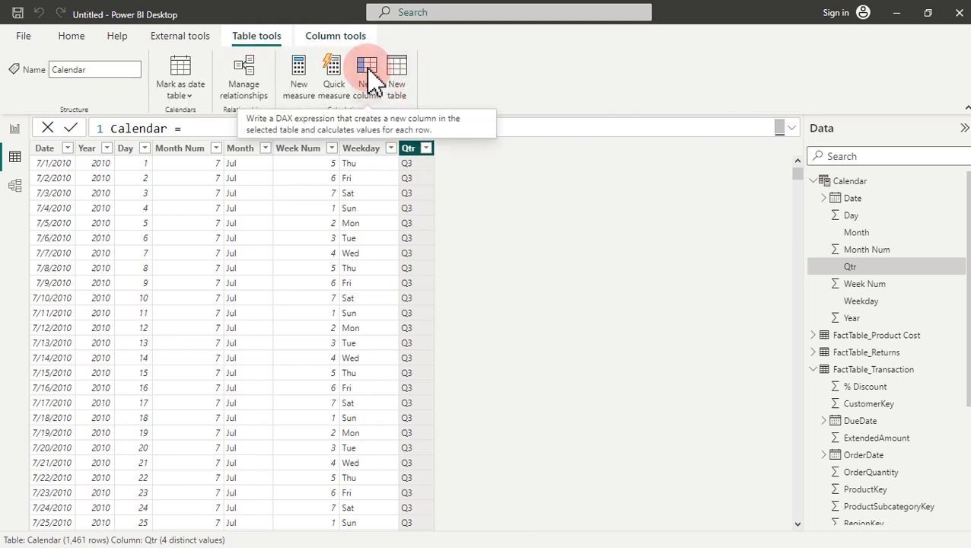
Step: Add a new Calendar column named 'Weekday vs Weekend' with an indented second line
left_click(368, 70)
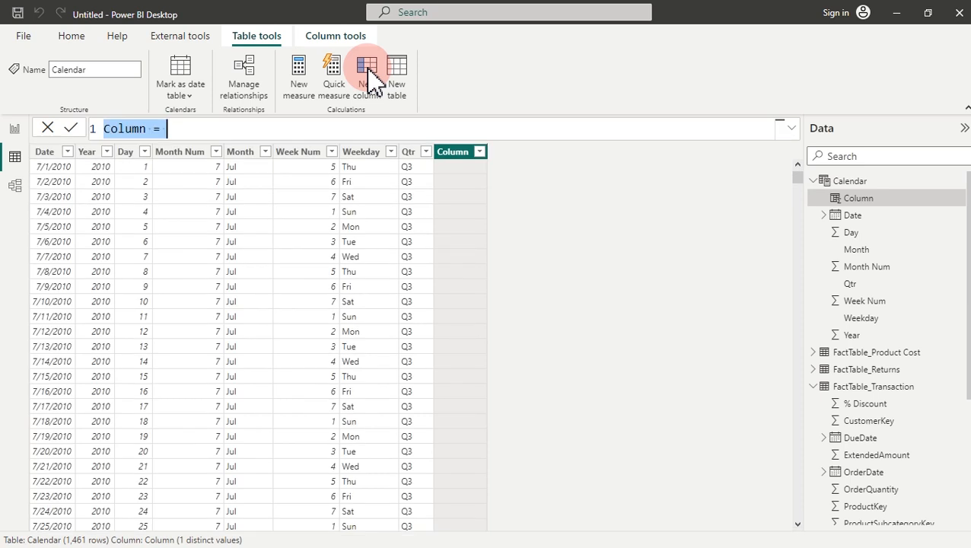
type("Weekday v")
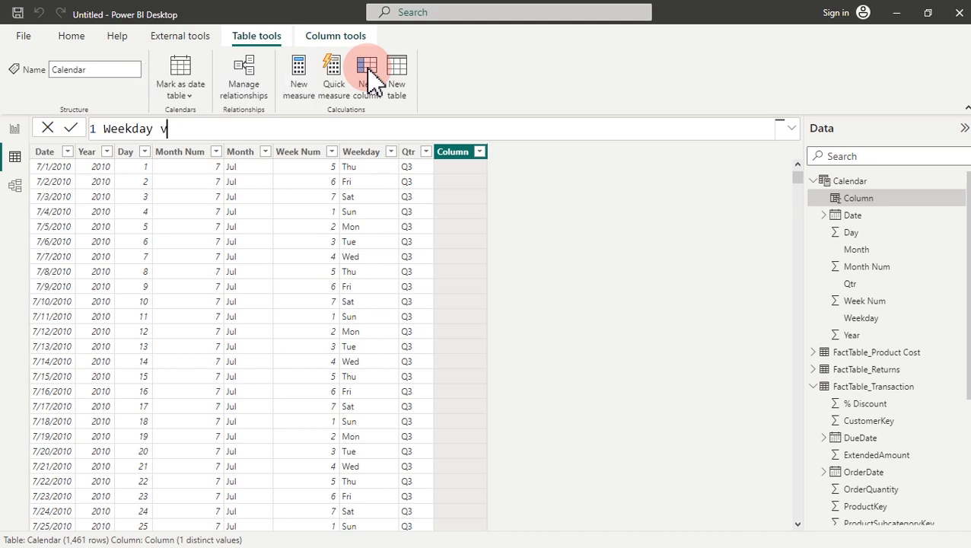
type("s Weekend=")
key("shift+Return")
key("Tab")
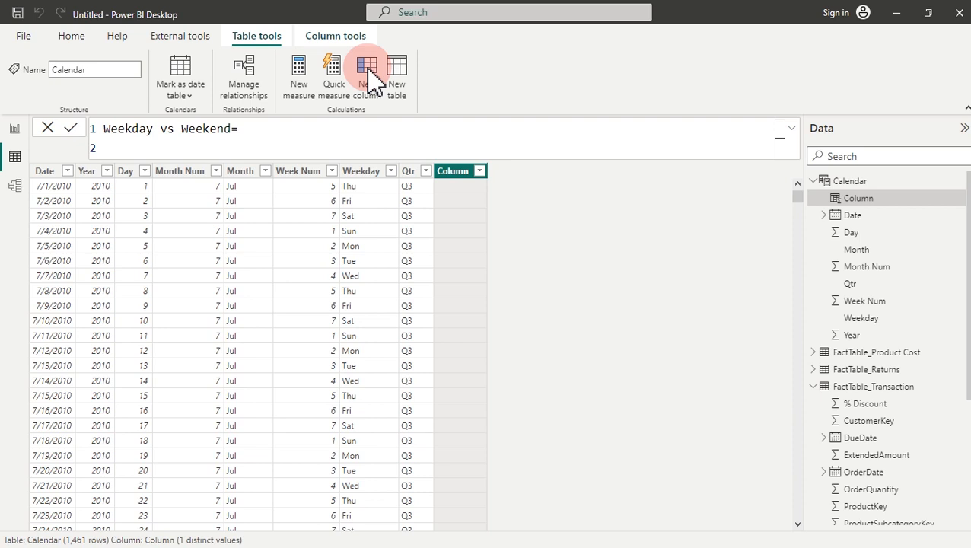
Step: Begin the formula with SWITCH( TRUE(), across indented lines
left_click(183, 147)
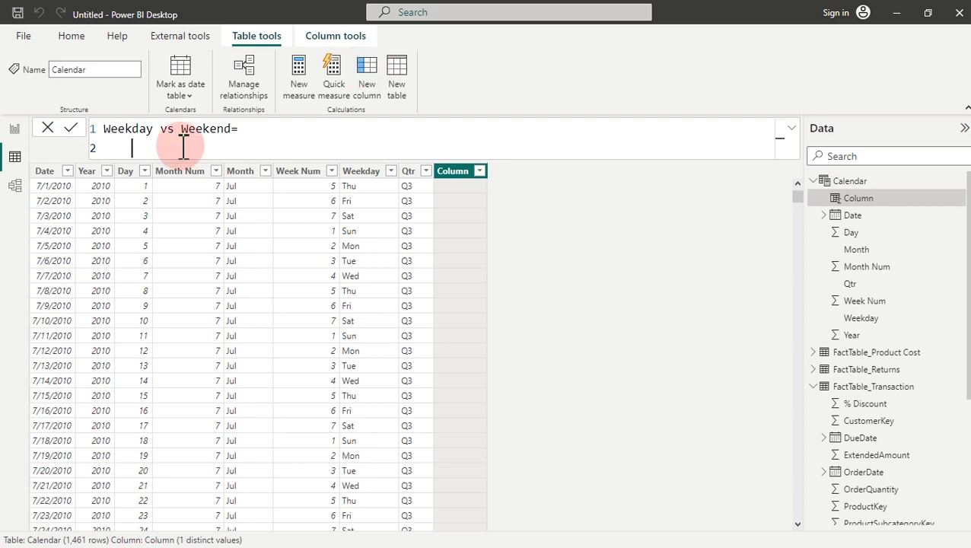
type("sw")
key("Tab")
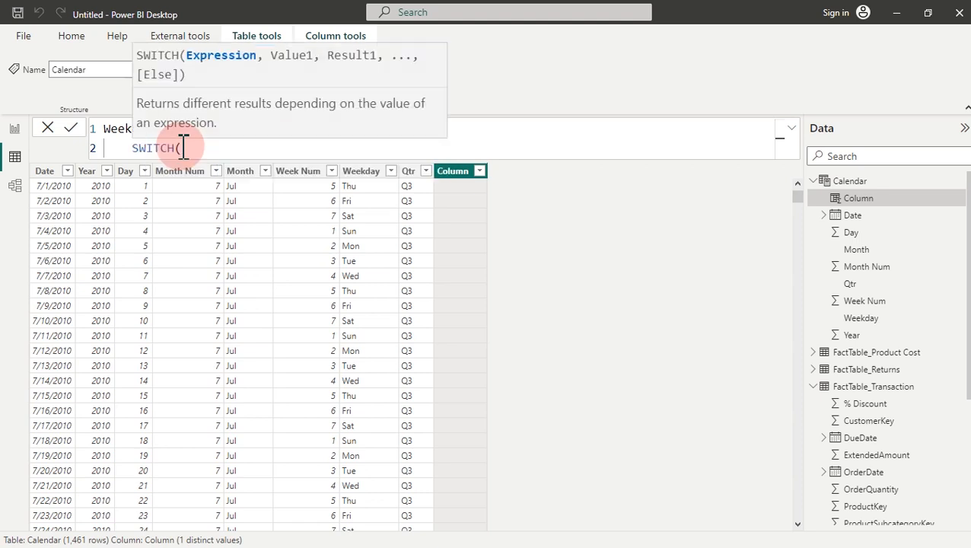
key("shift+Return")
type("tru")
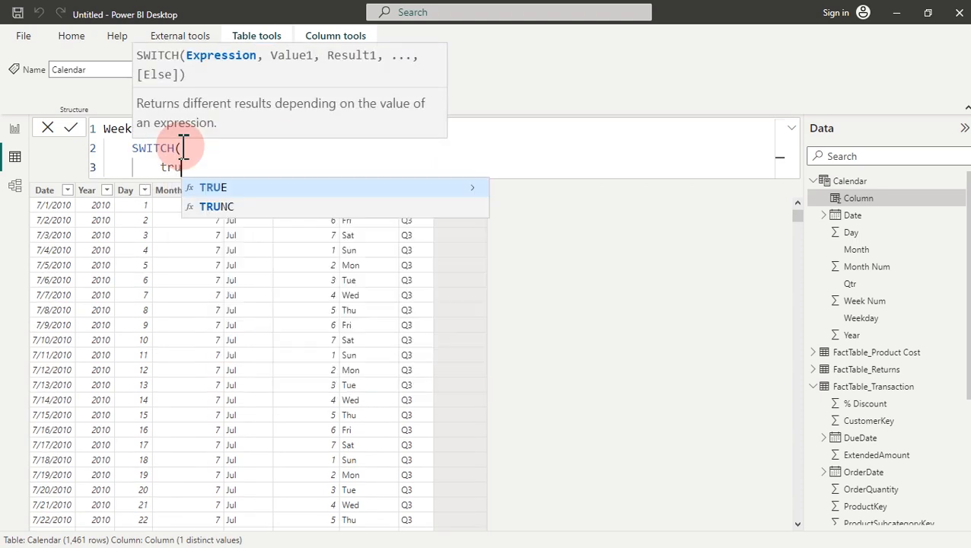
key("Tab")
type(")")
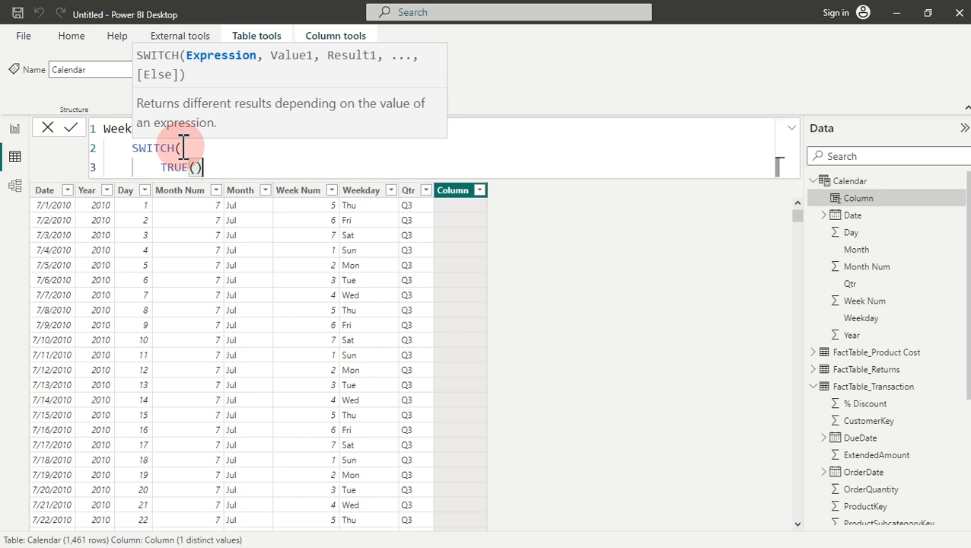
type(",")
key("shift+Return")
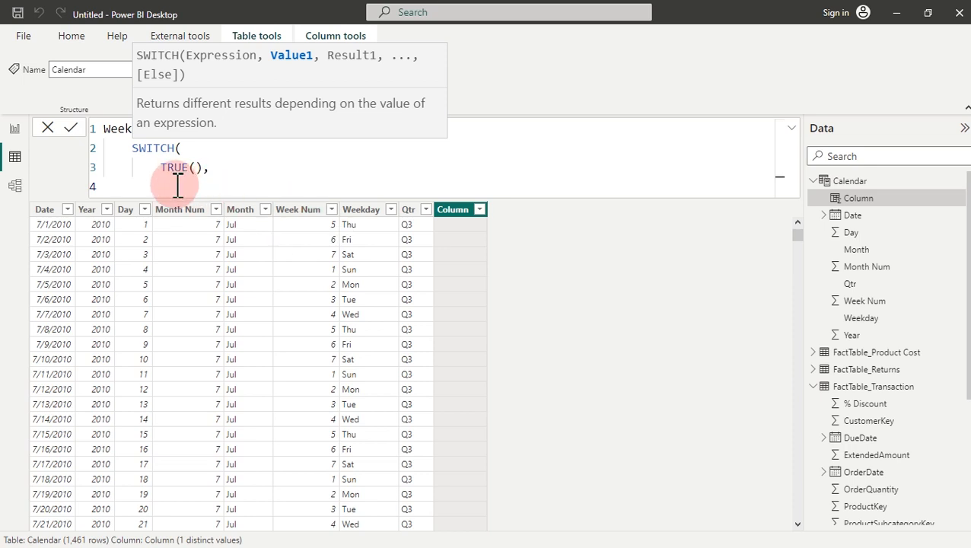
Step: Add conditions 'Calendar'[Week Num]=1 and =7, each returning "Weekend"
type("week")
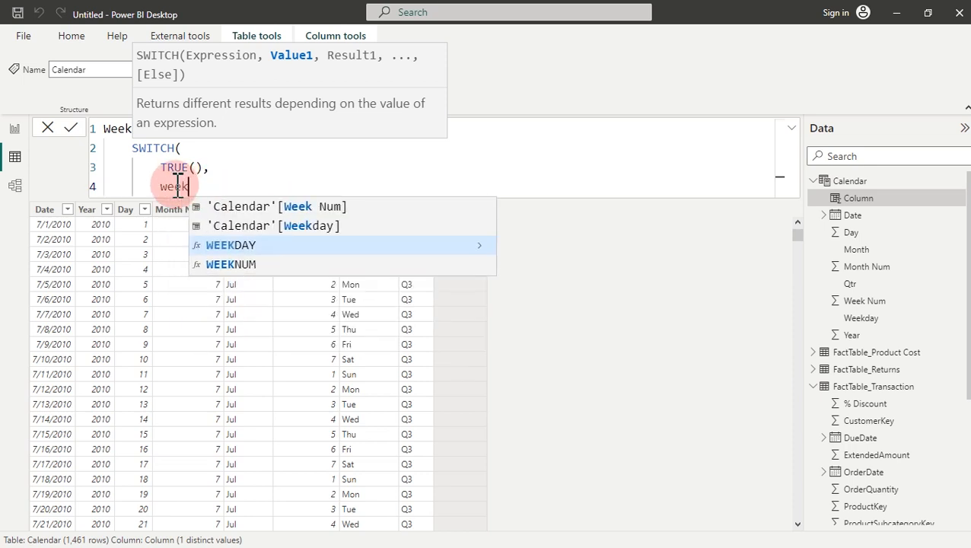
key("Up")
key("Up")
key("Tab")
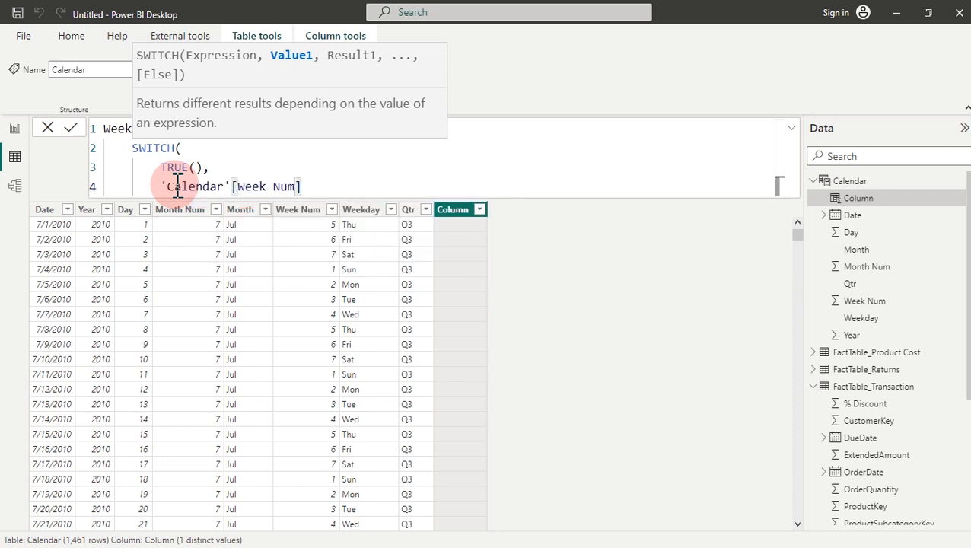
type("=")
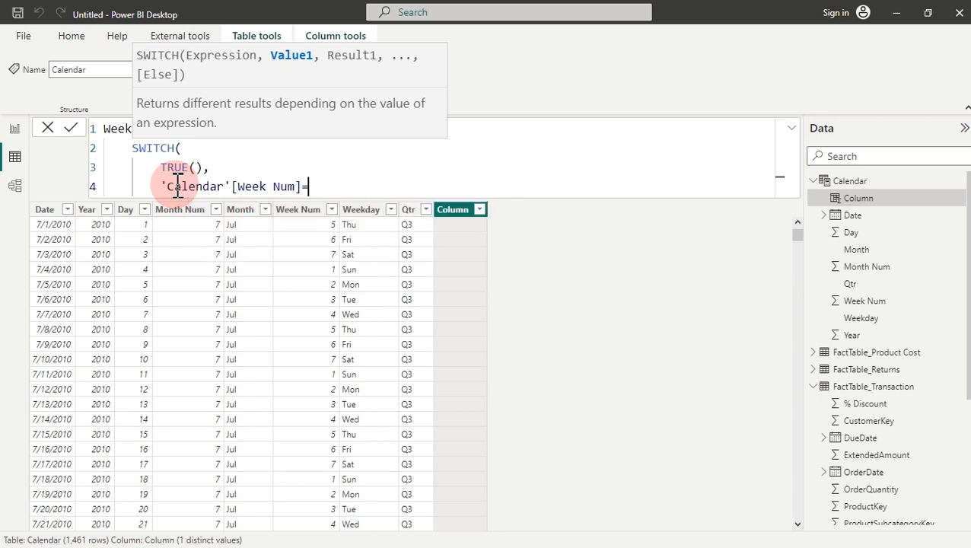
type("1,\"Weekend")
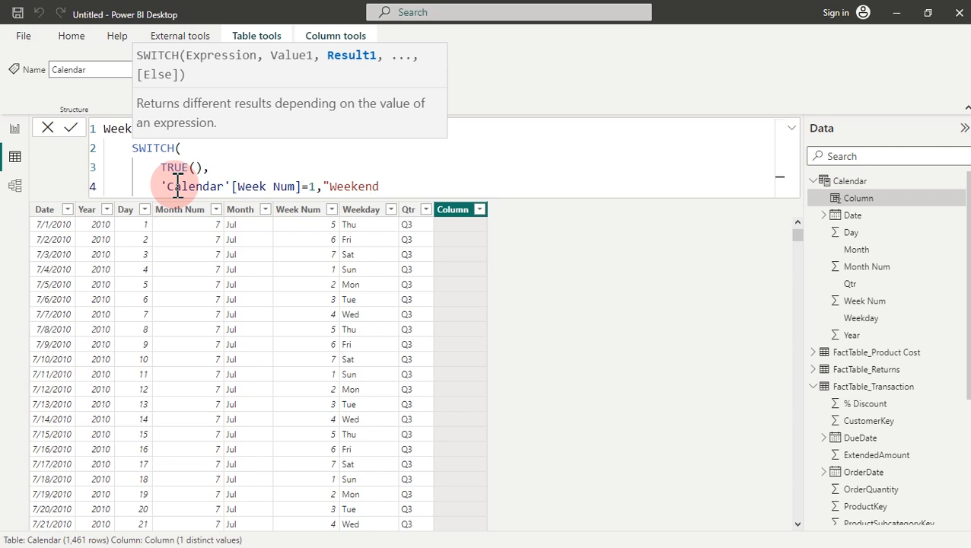
type("\",")
key("shift+Return")
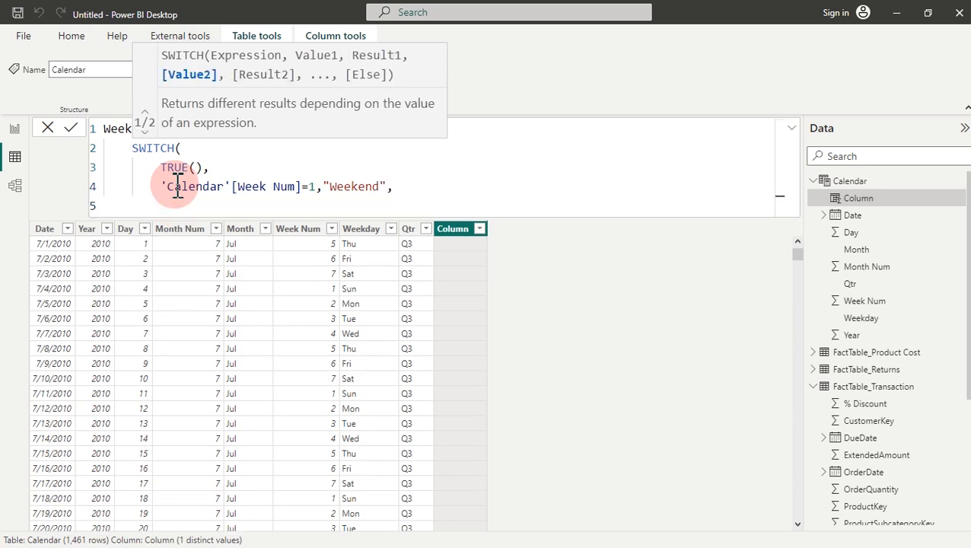
type("wee")
key("Up")
key("Up")
key("Up")
key("Up")
key("Tab")
type("=")
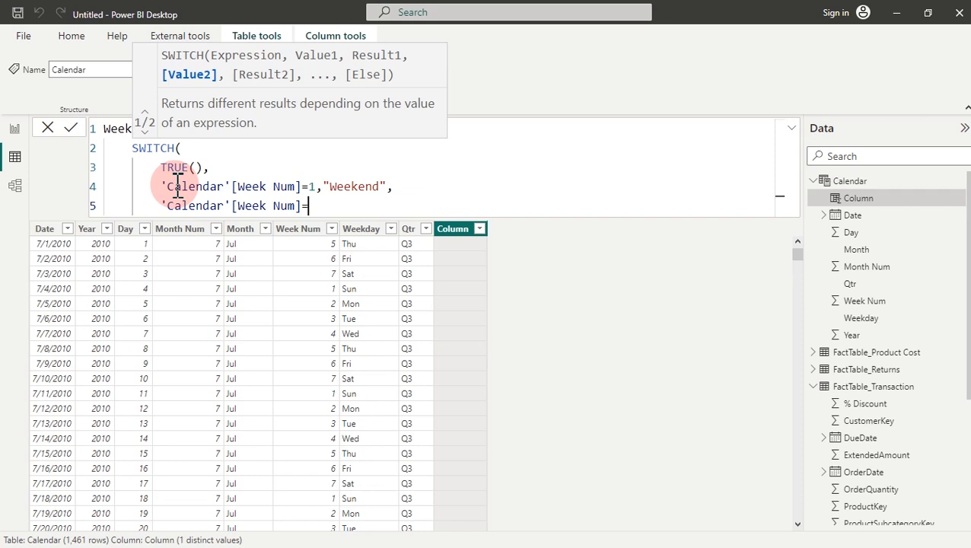
type("7,")
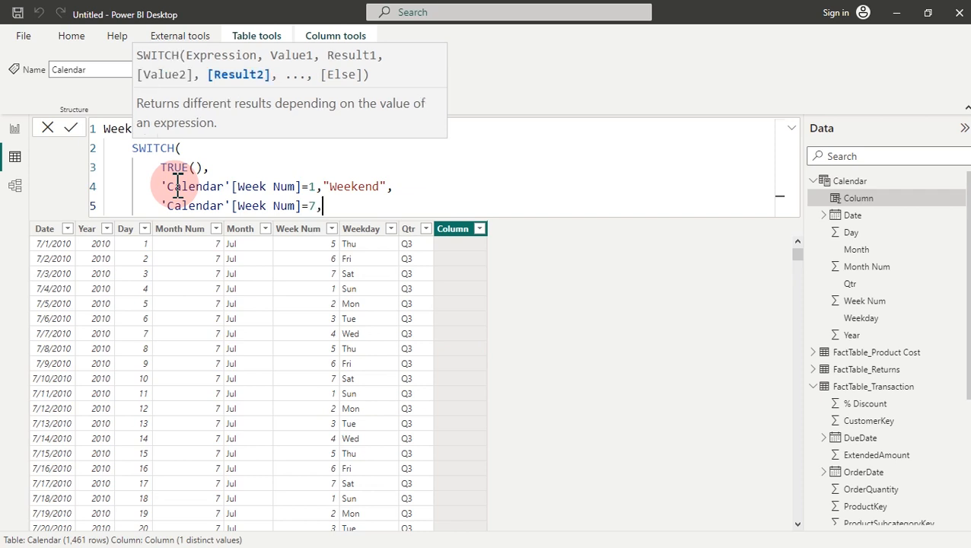
type("\"Weekend\",")
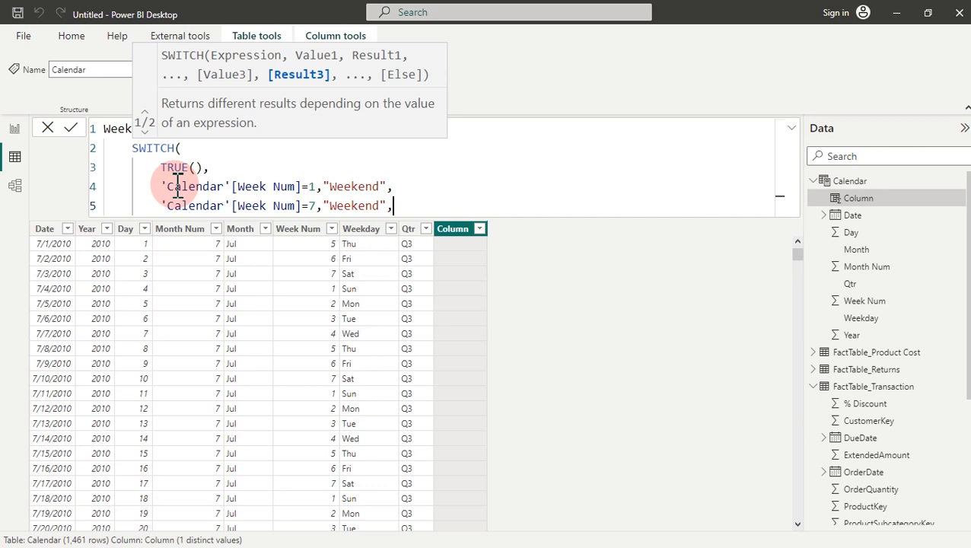
key("shift+Return")
Step: Add the default result "Weekday", close SWITCH, and commit the column
type("\"")
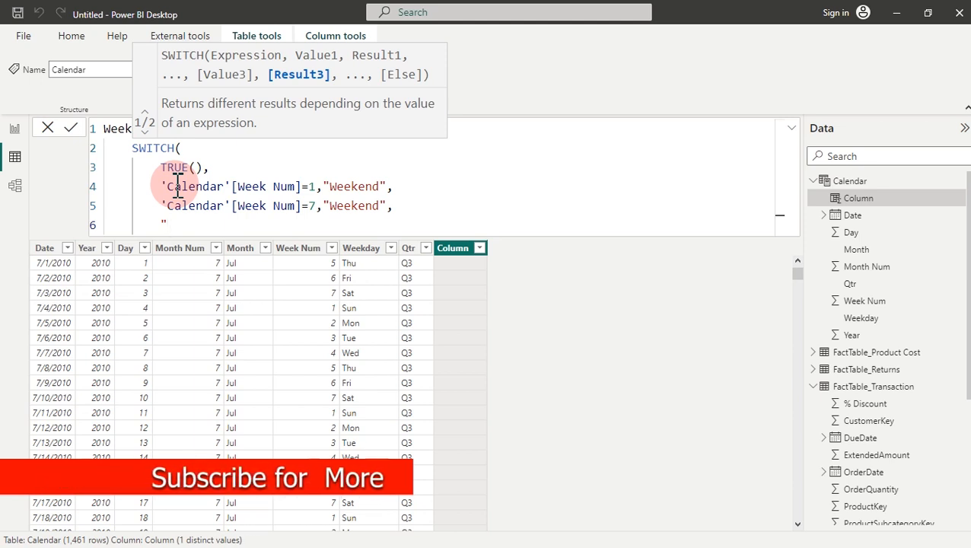
type("Weekd")
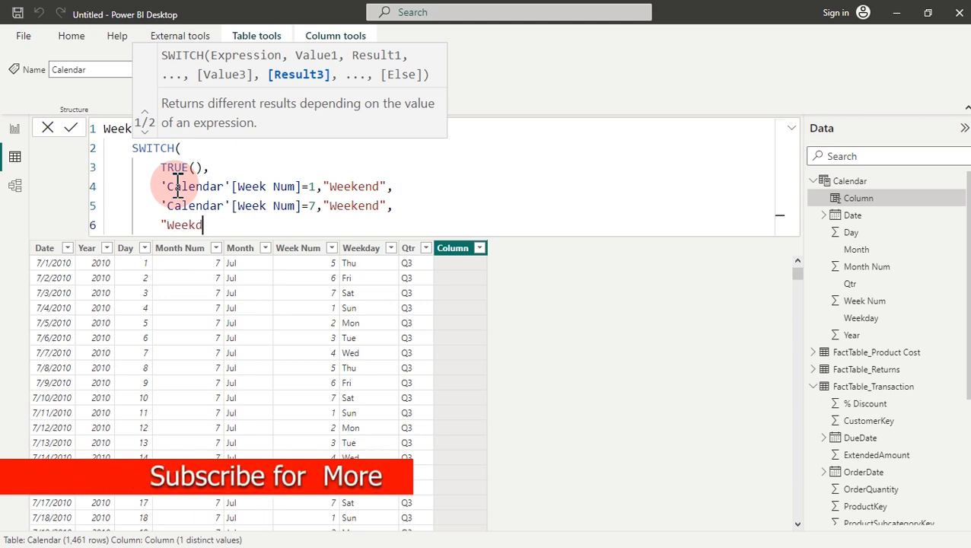
type("ay\"")
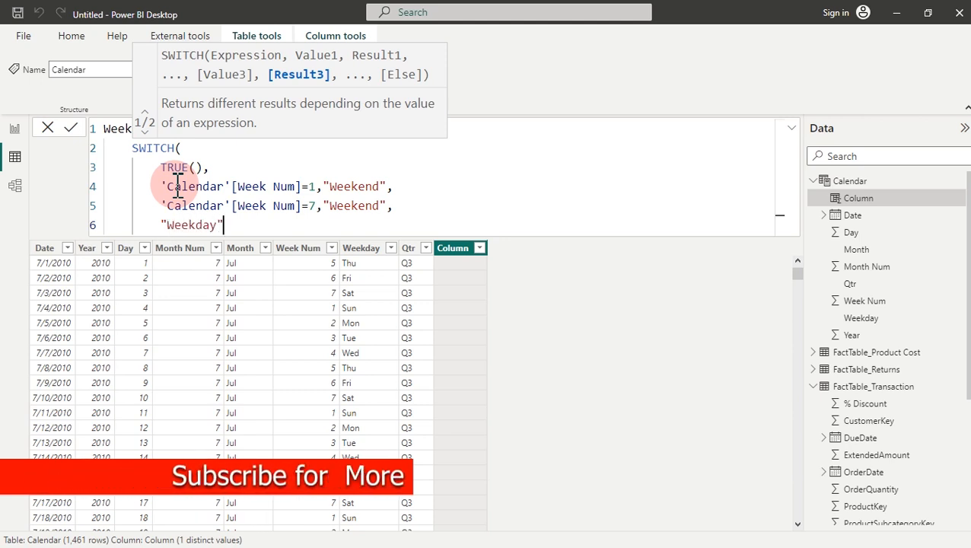
key("shift+Return")
type(")")
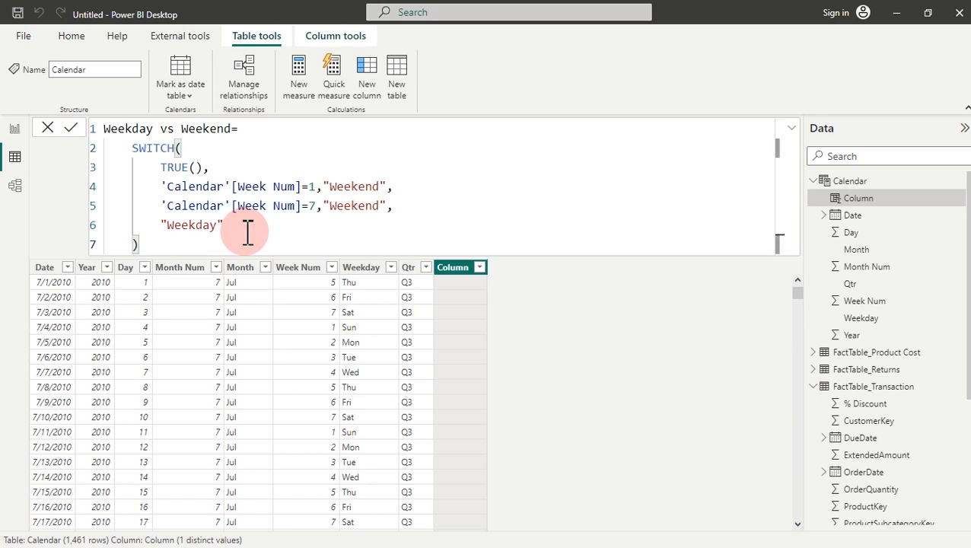
key("Return")
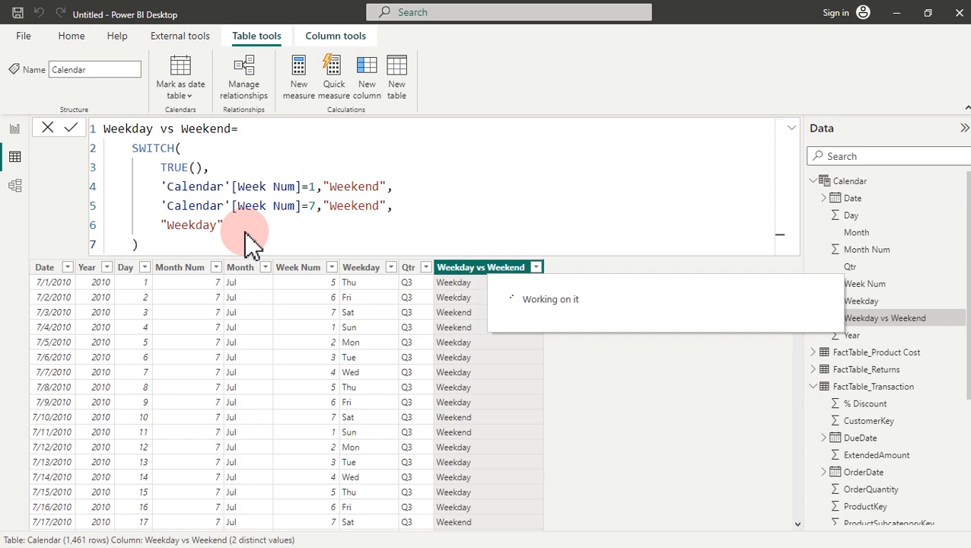
Step: Check the Weekday vs Weekend column by filtering to Weekend, then clear the filter
left_click(537, 268)
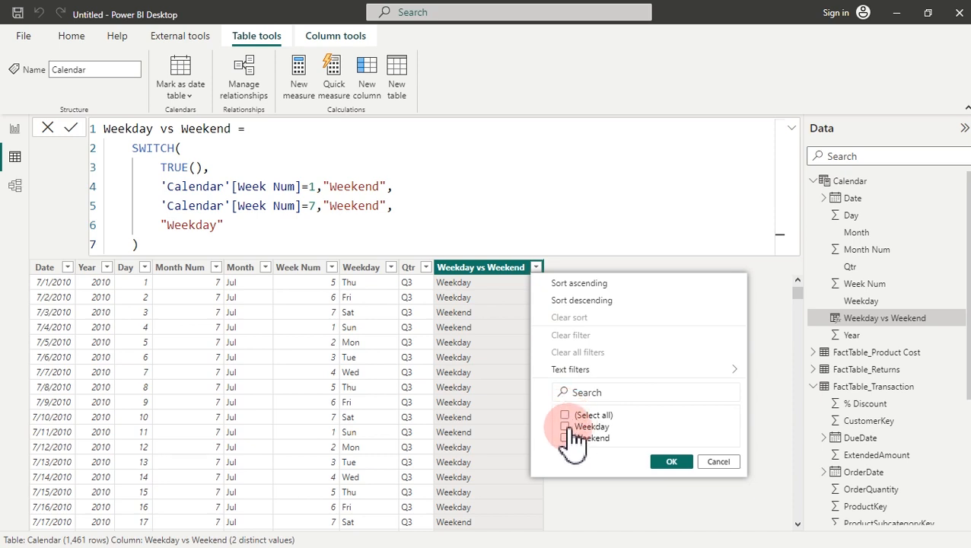
left_click(671, 462)
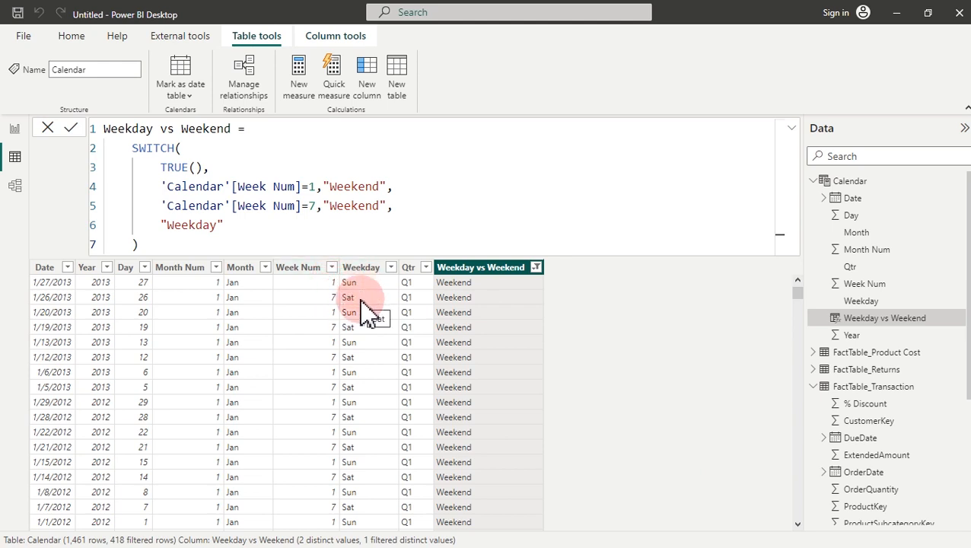
left_click(537, 268)
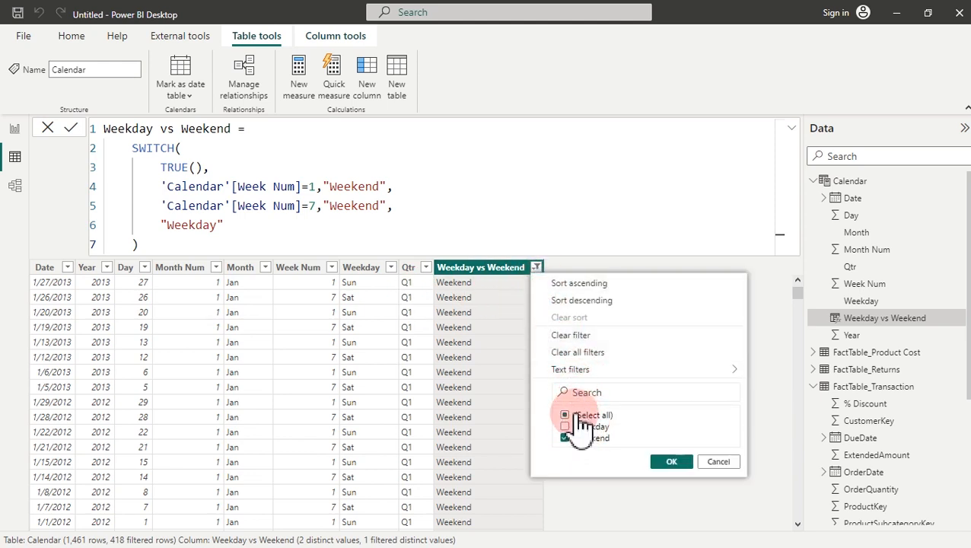
left_click(572, 335)
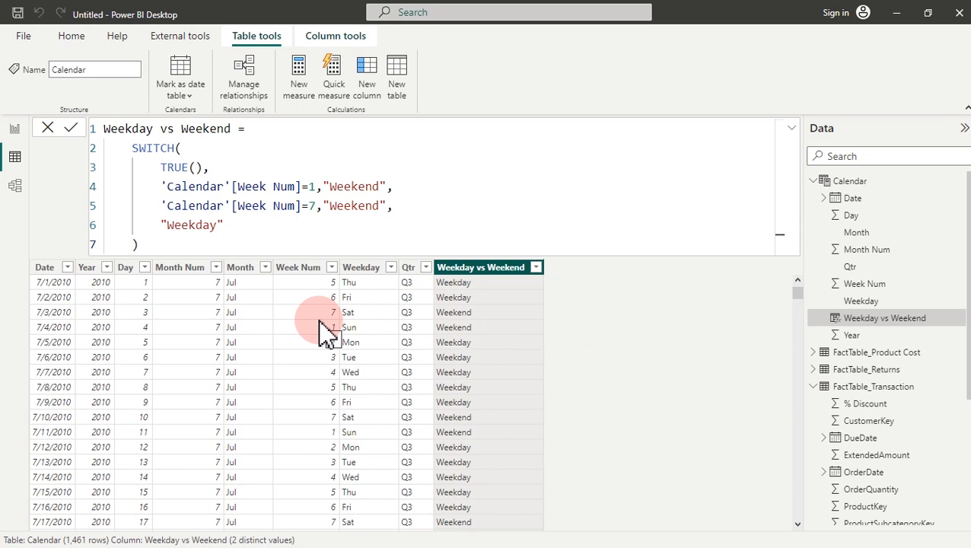
left_click(15, 131)
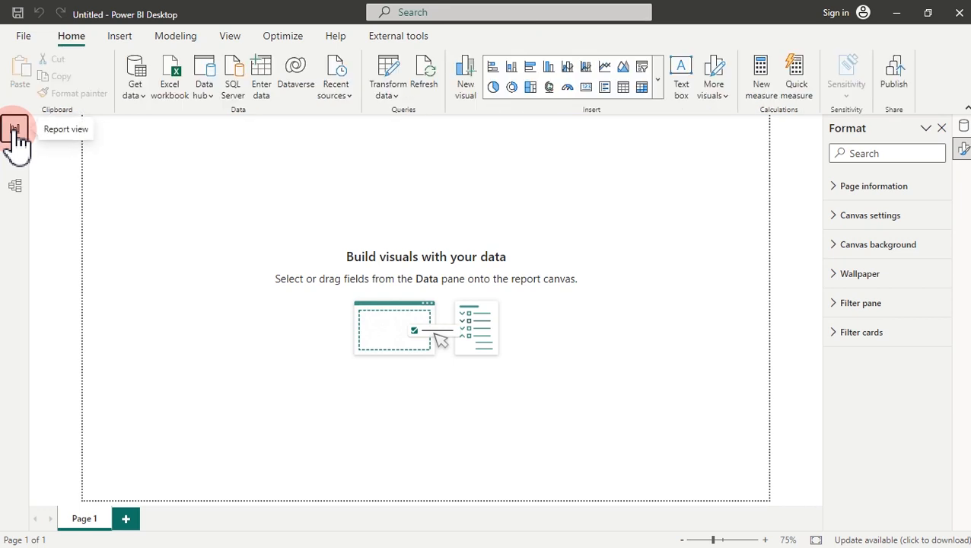
Step: Add a table visual showing Calendar's Month field on the left of the page
right_click(392, 209)
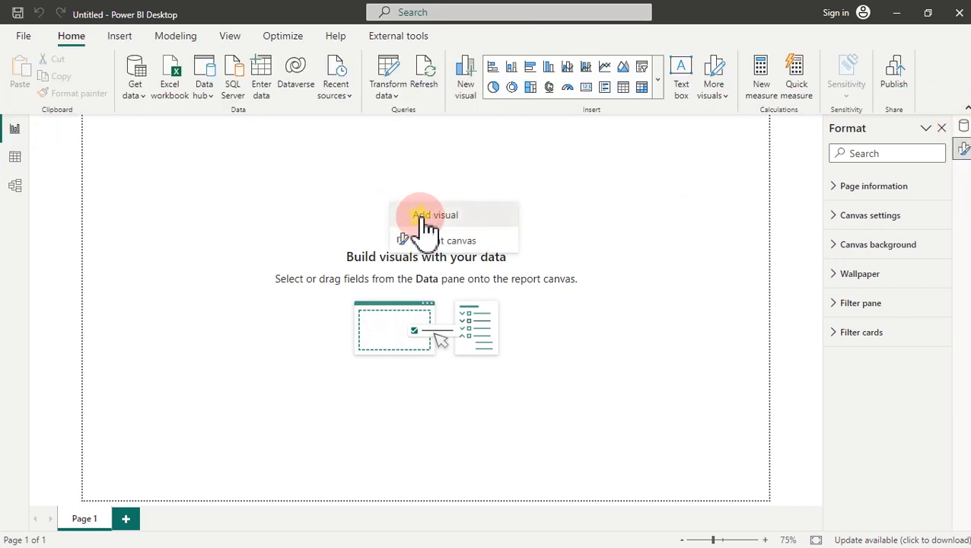
left_click(429, 216)
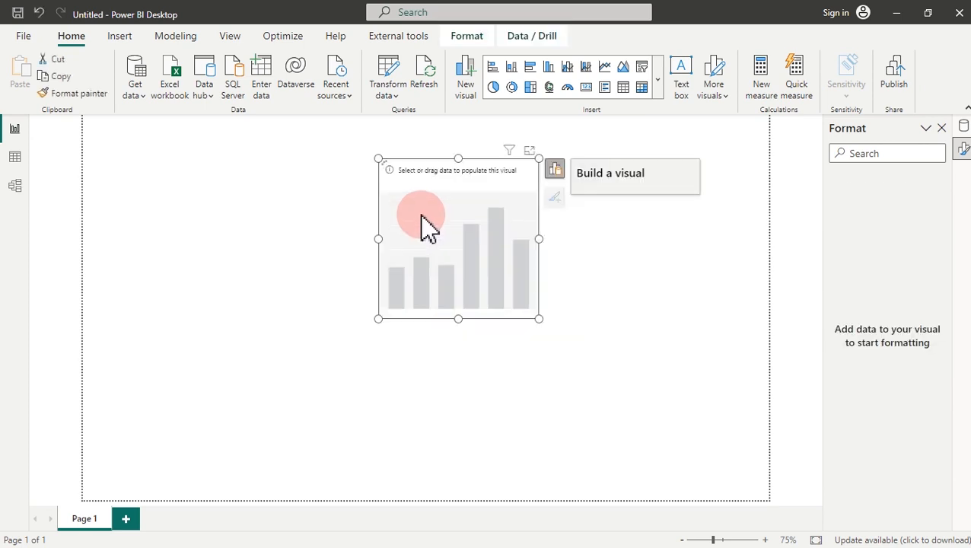
left_click(554, 169)
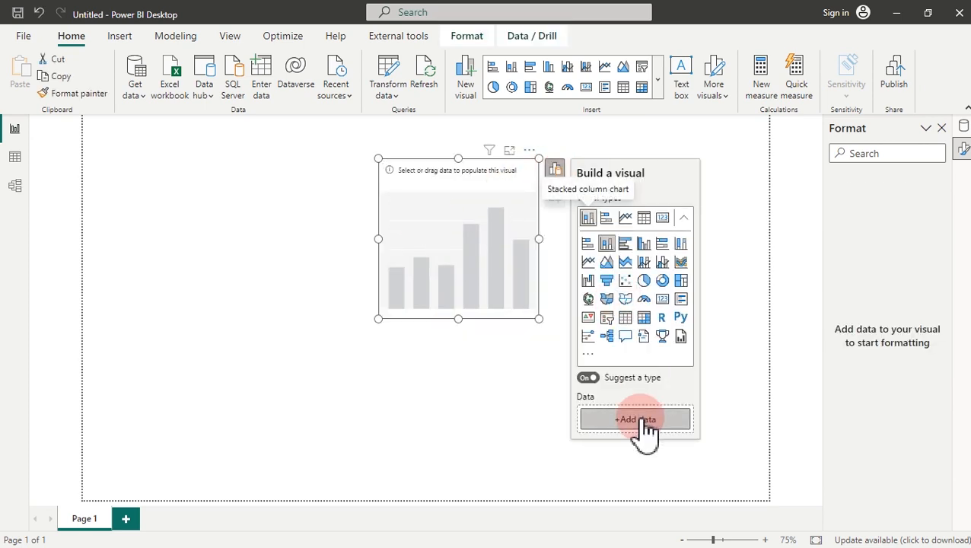
left_click(635, 419)
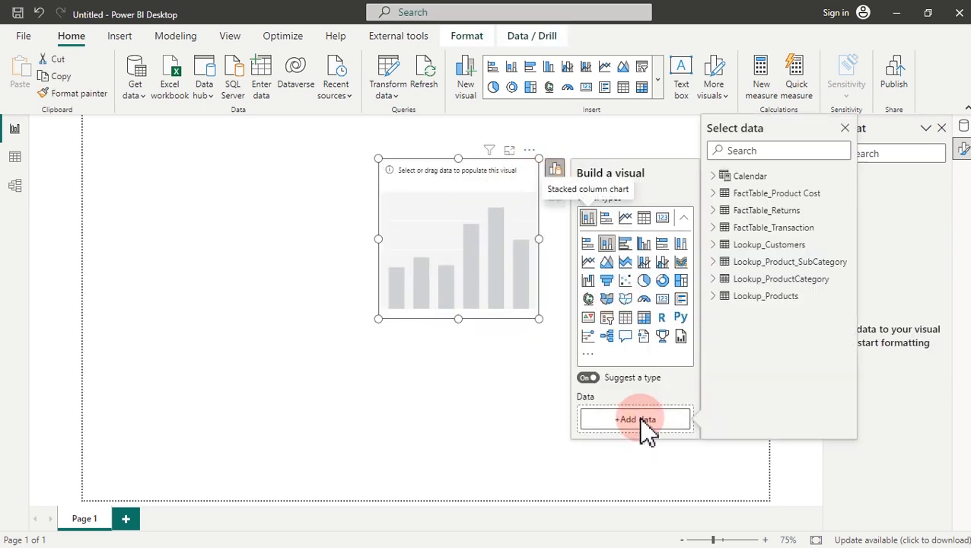
left_click(725, 180)
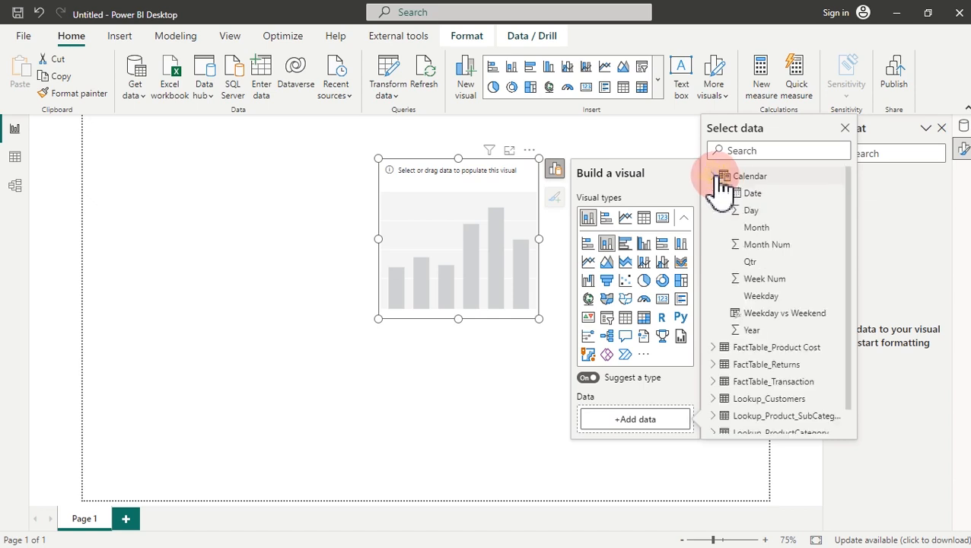
left_click(760, 228)
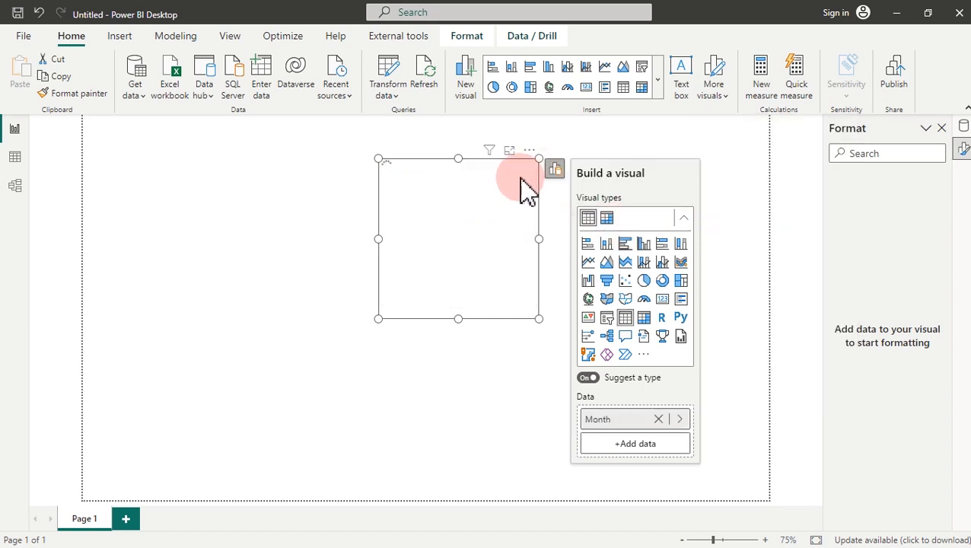
left_click_drag(531, 152, 216, 136)
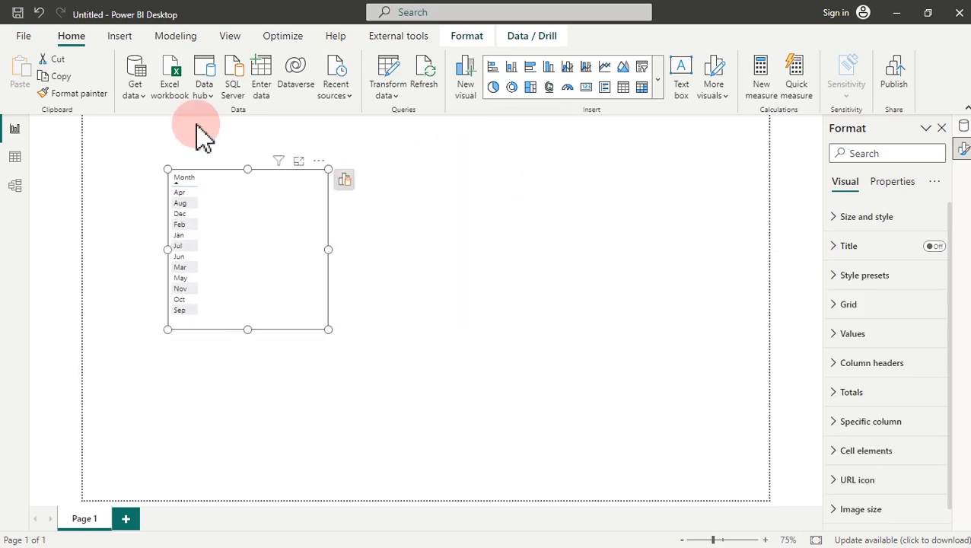
Step: Duplicate the Month table beside it and swap its field to Weekday
left_click(56, 77)
left_click(21, 71)
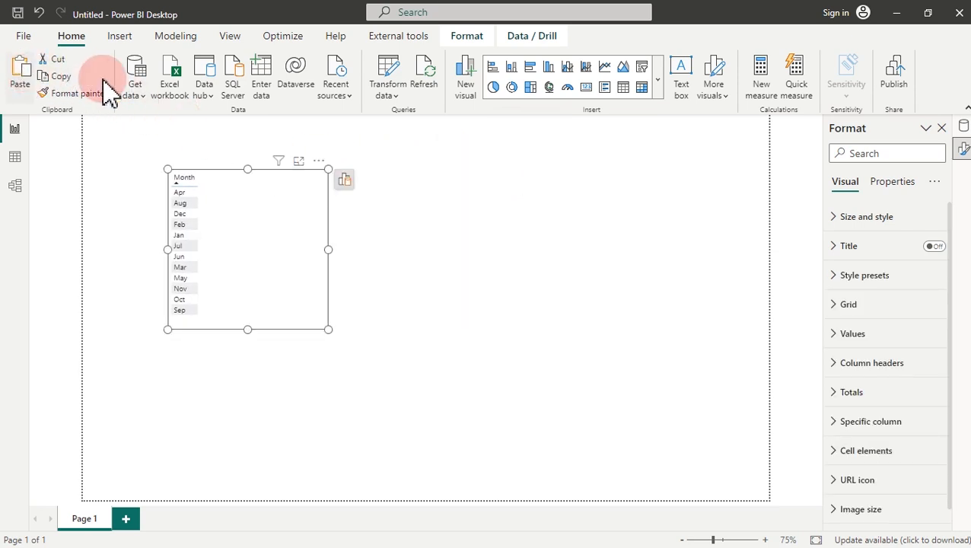
left_click_drag(325, 184, 518, 176)
left_click(537, 181)
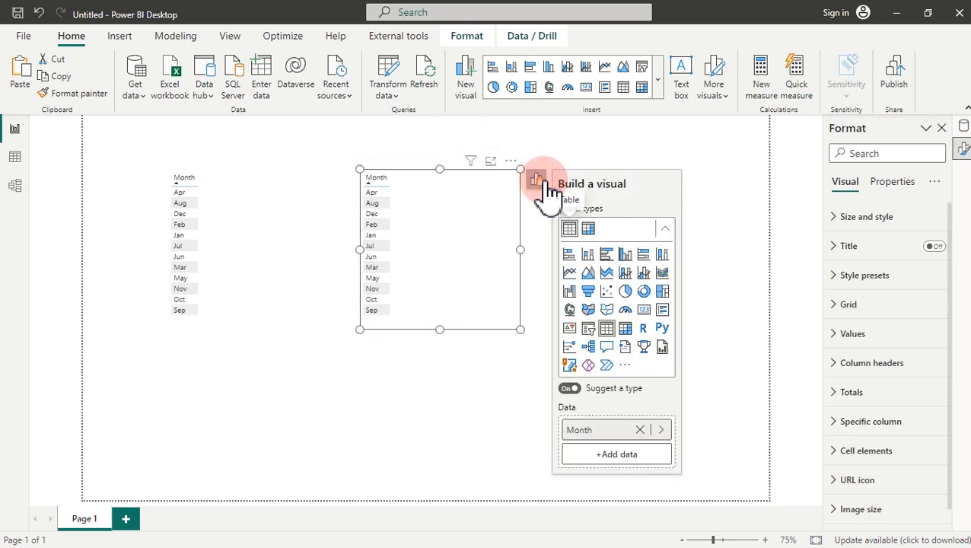
left_click(661, 431)
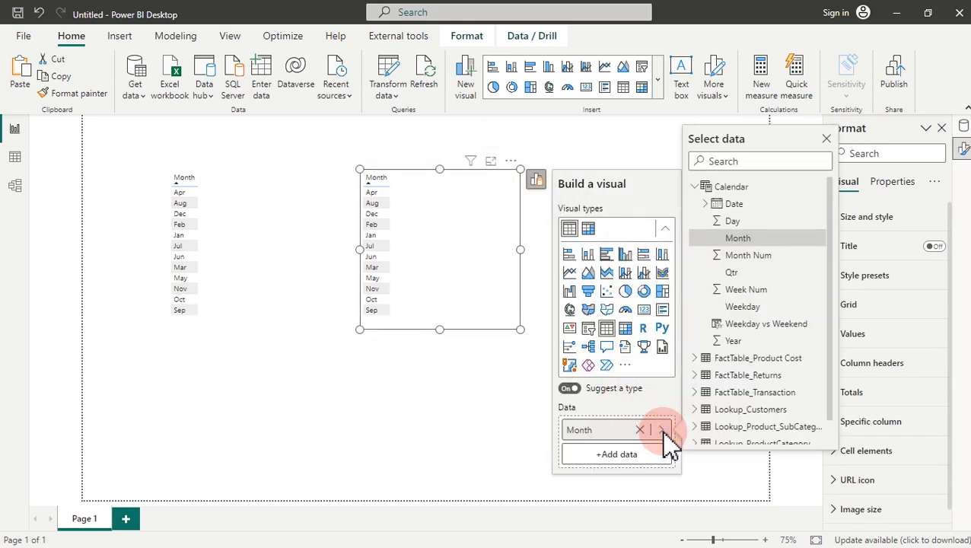
left_click(749, 307)
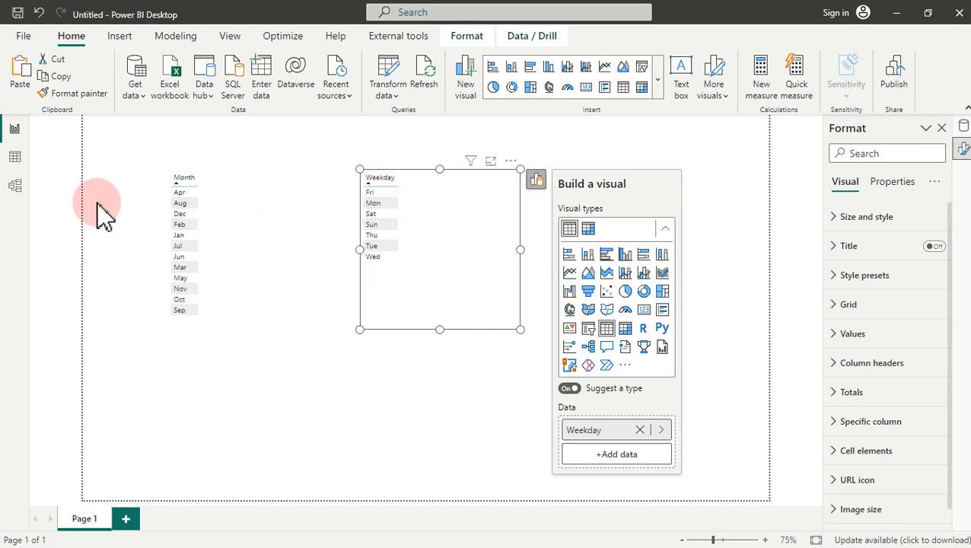
left_click(14, 158)
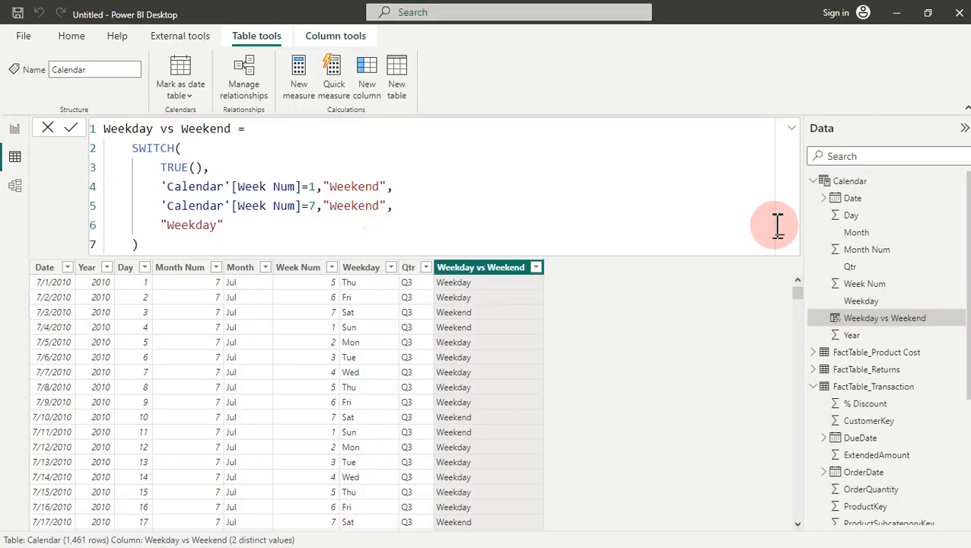
Step: Set the Calendar Month column to sort by Month Num
left_click(297, 270)
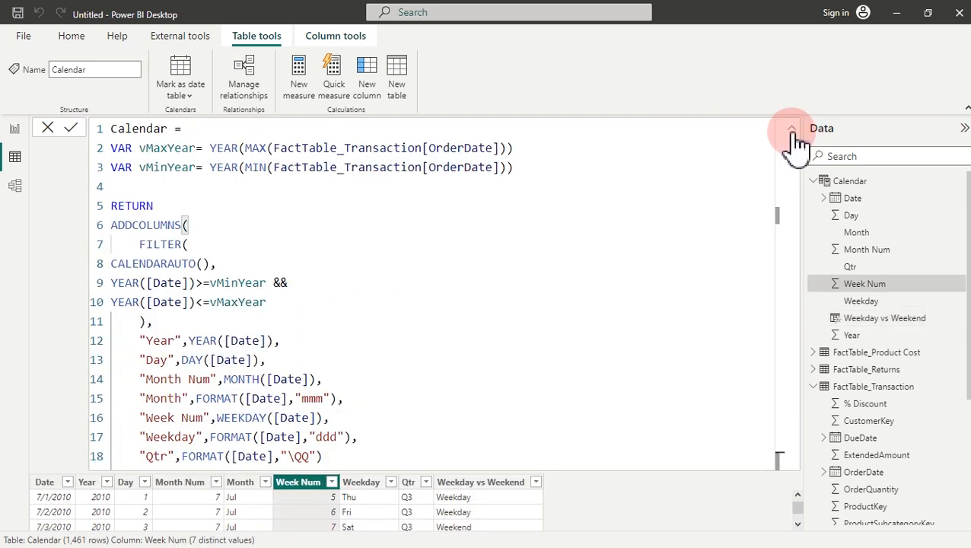
left_click(791, 130)
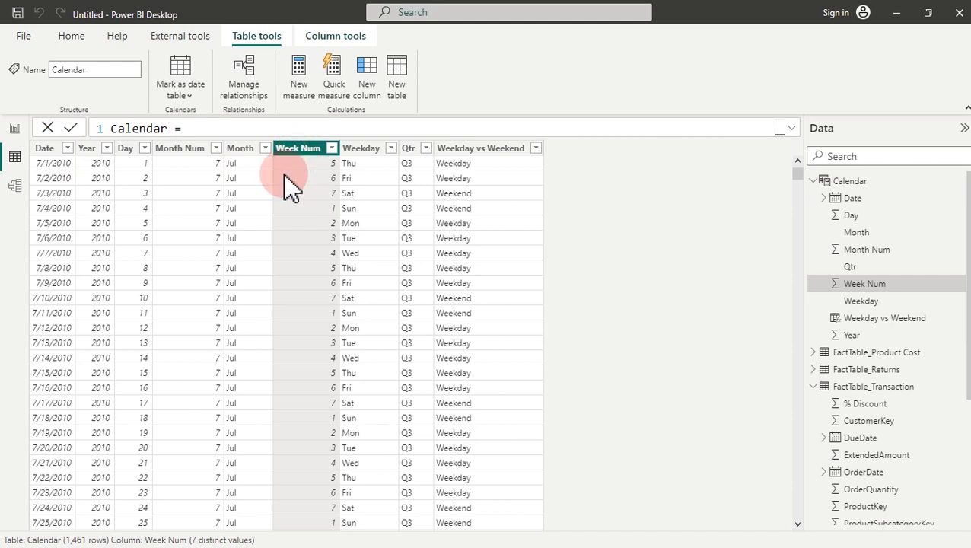
left_click(244, 148)
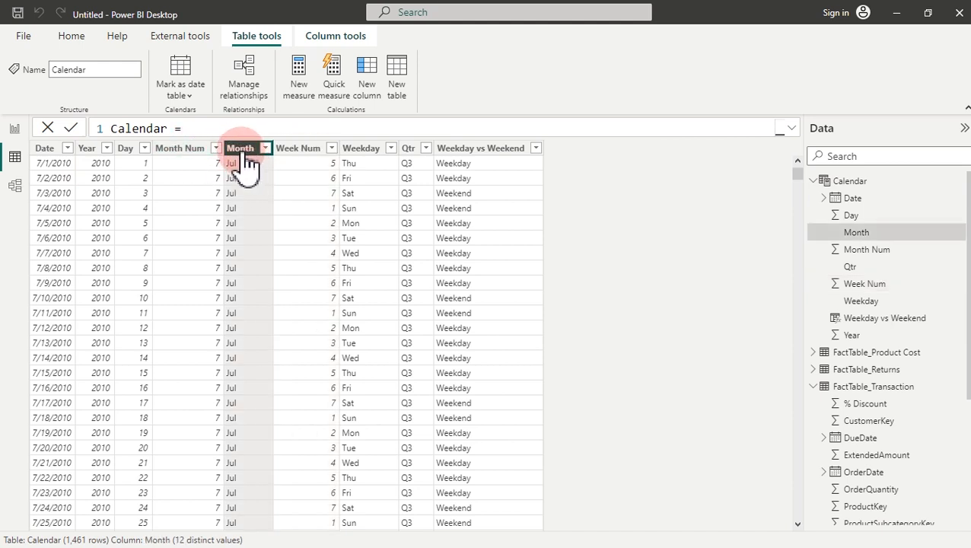
left_click(321, 38)
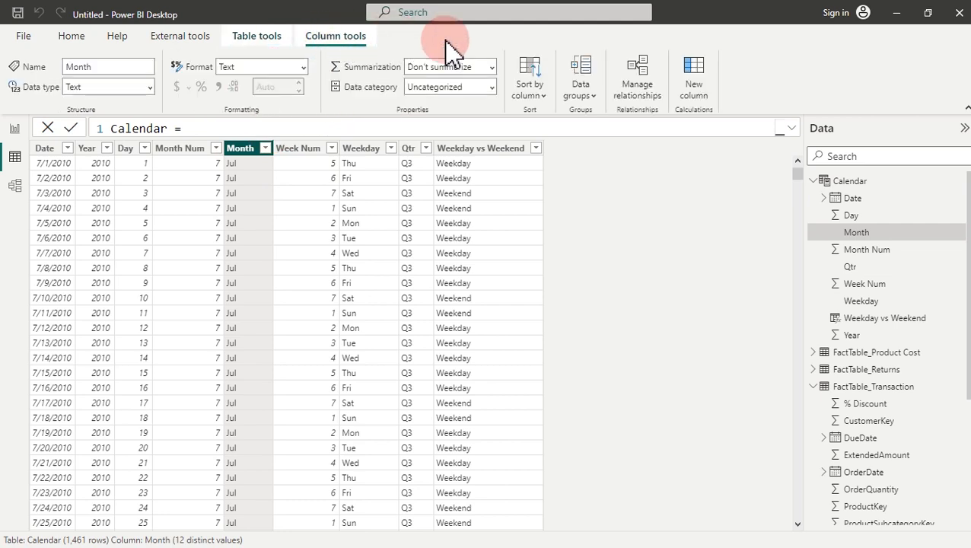
left_click(544, 96)
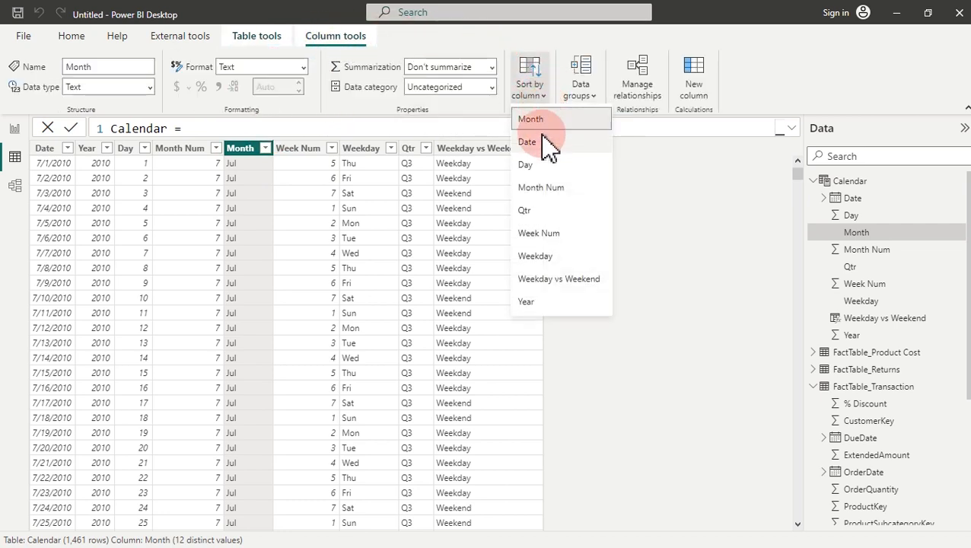
left_click(540, 188)
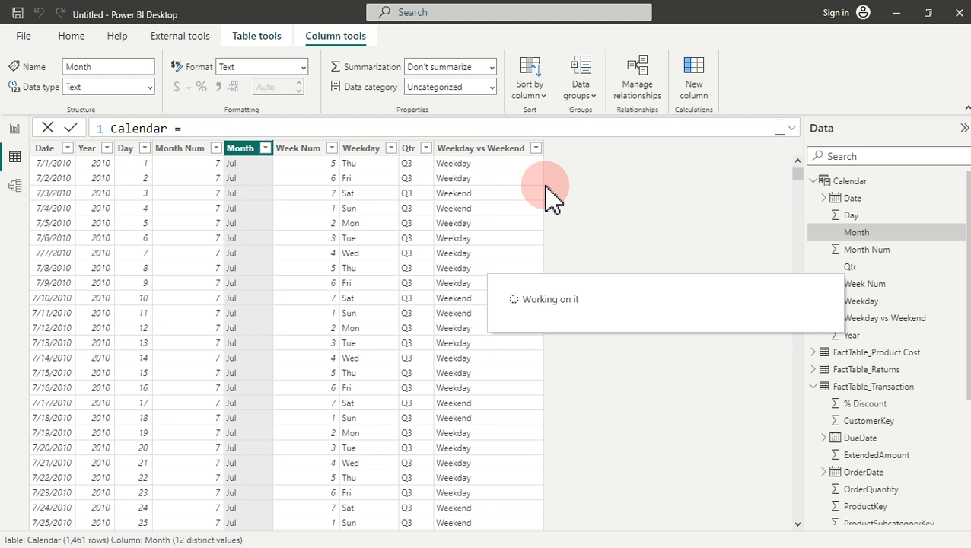
Step: Sort the Weekday column by Week Num so days run Sun through Sat
left_click(13, 135)
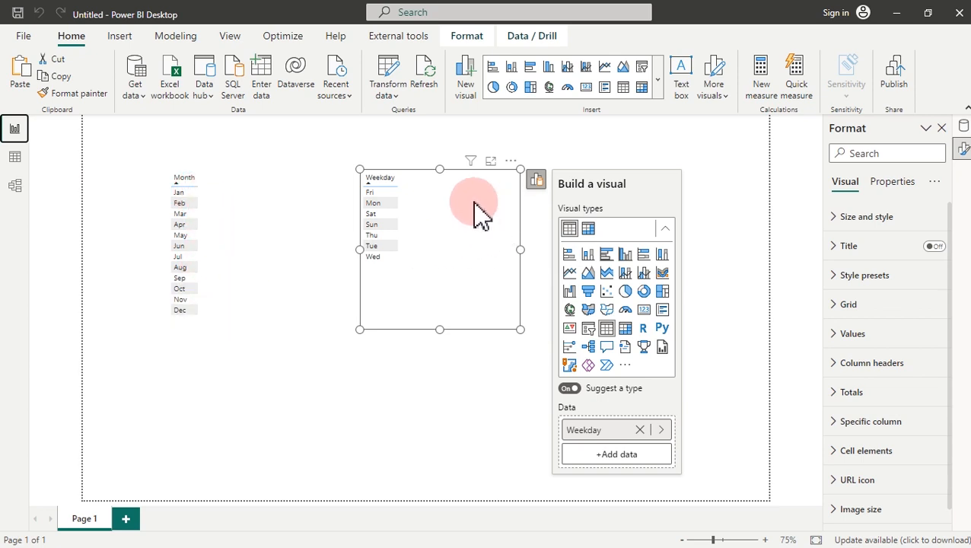
left_click(963, 124)
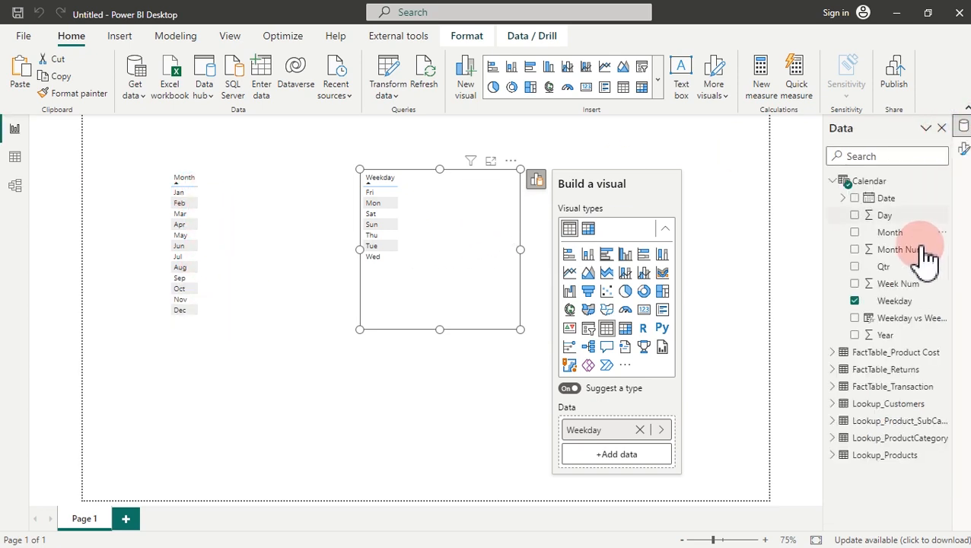
left_click(897, 302)
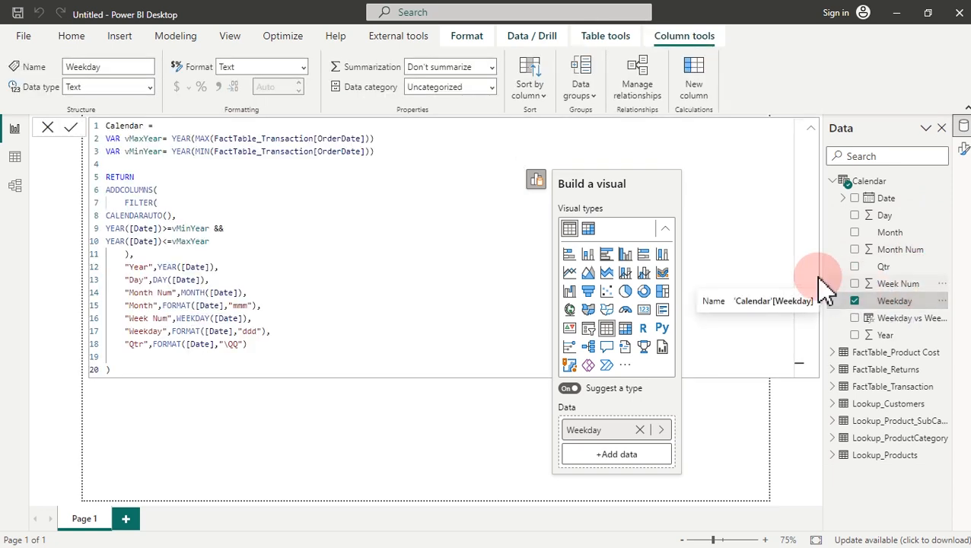
left_click(811, 129)
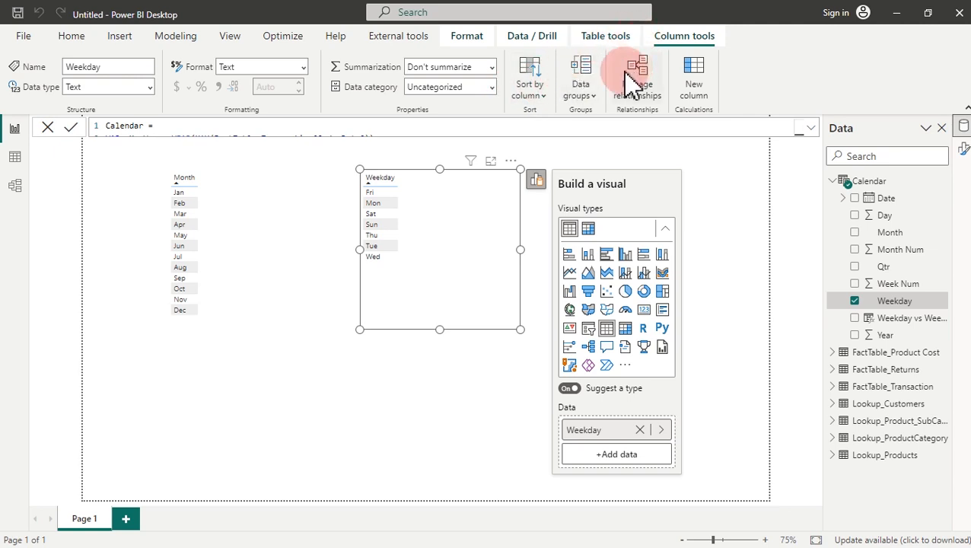
left_click(546, 95)
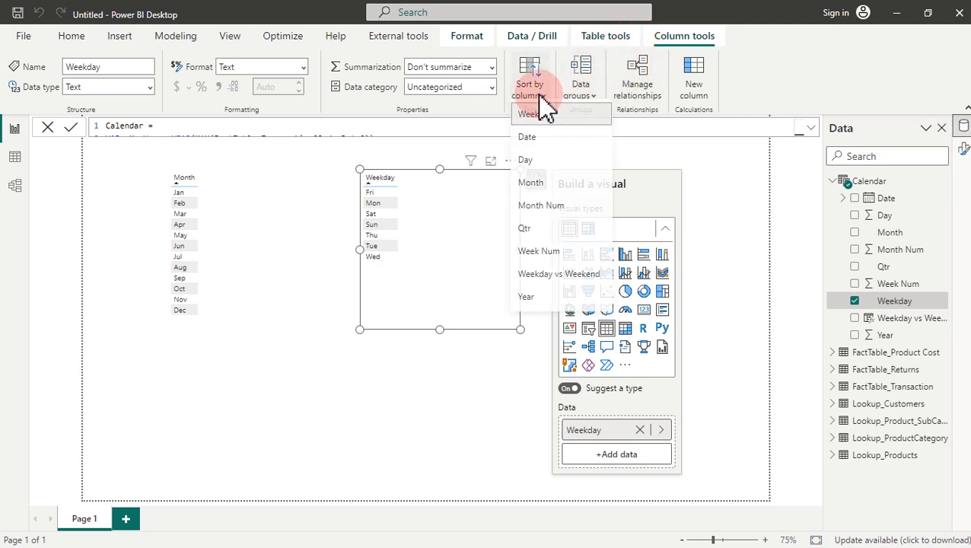
left_click(542, 257)
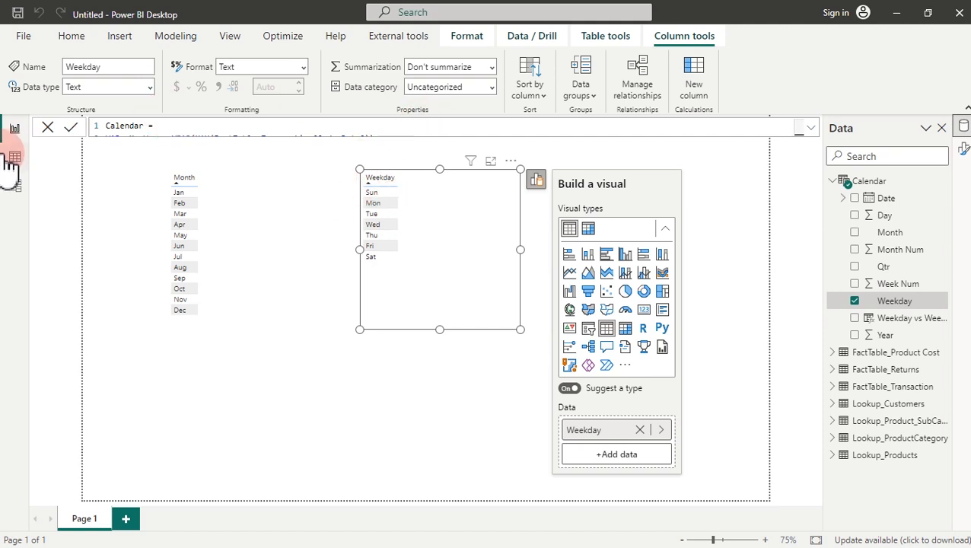
left_click(605, 38)
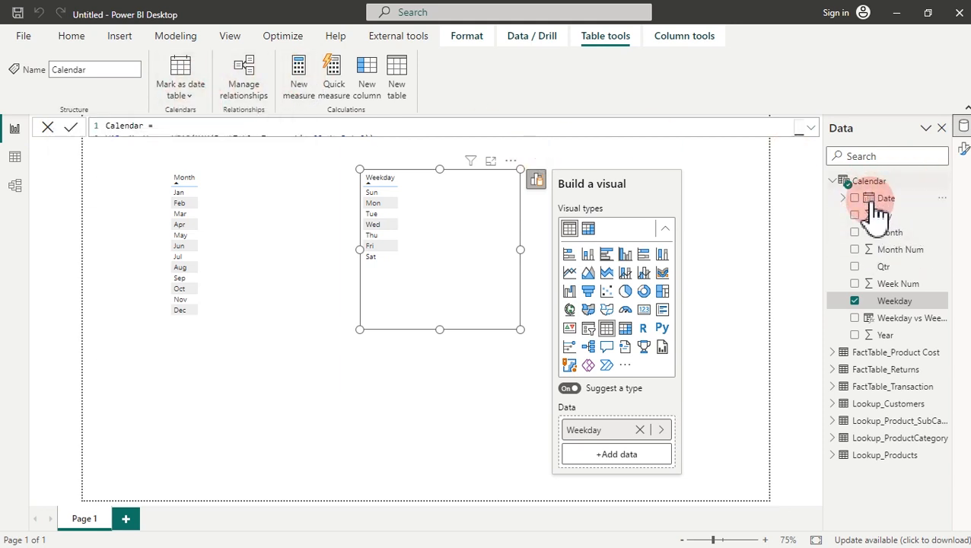
Step: Mark Calendar as the date table using its Date column
left_click(191, 97)
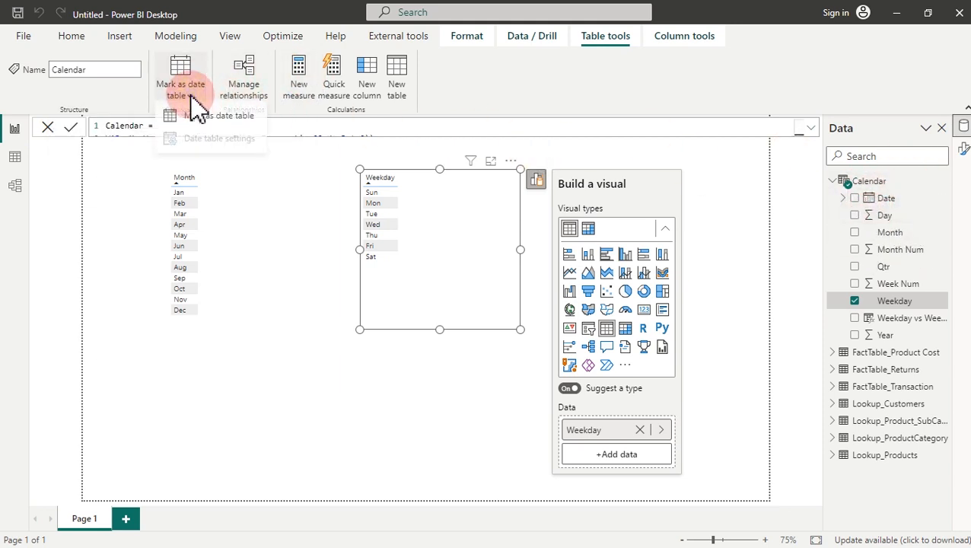
left_click(200, 120)
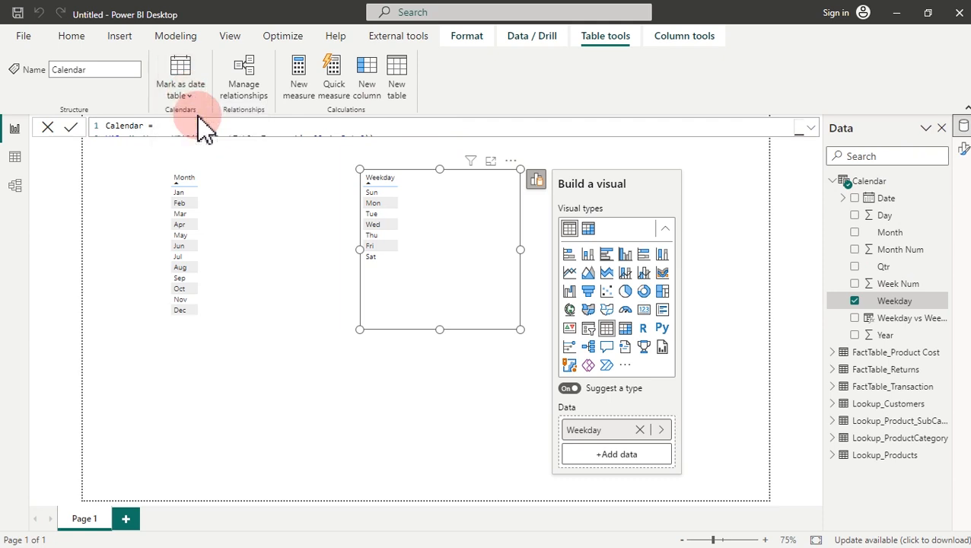
left_click(374, 261)
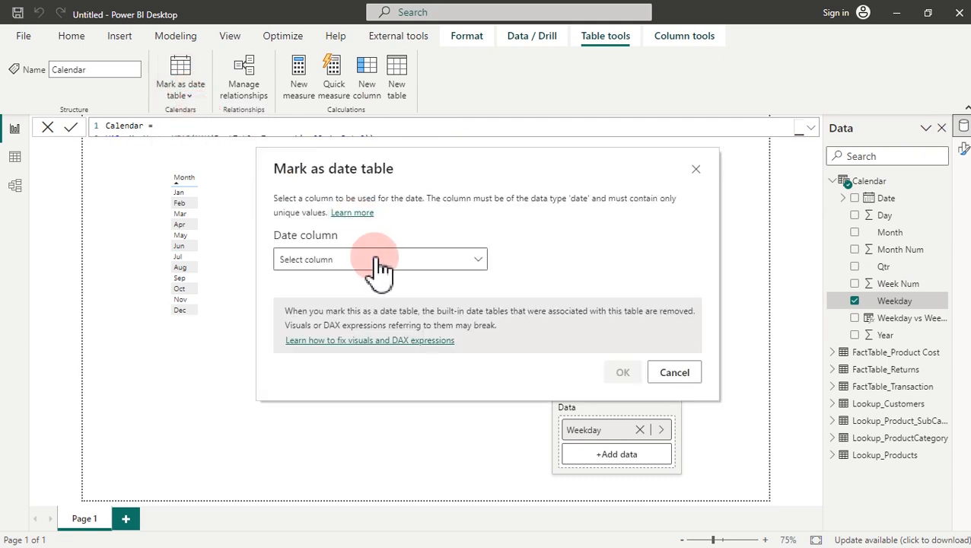
left_click(308, 306)
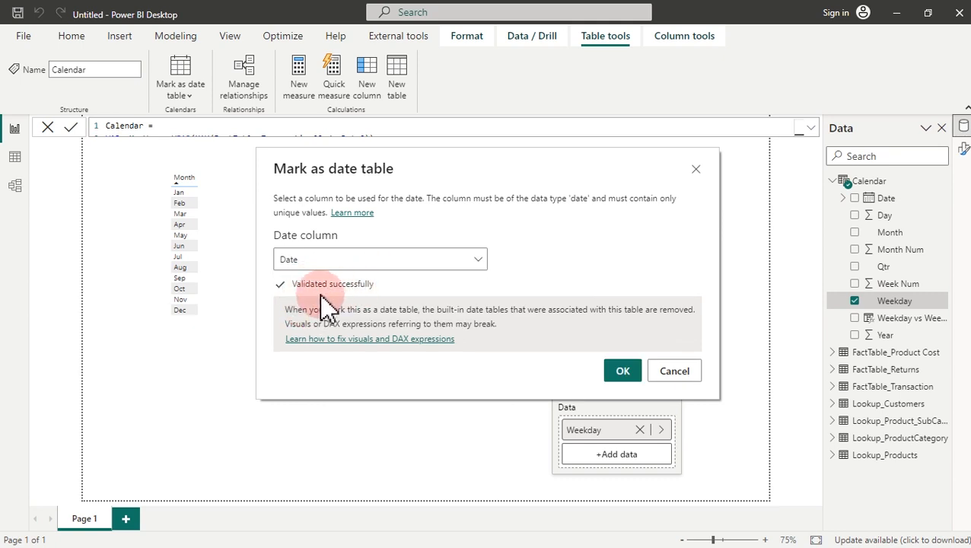
left_click(625, 371)
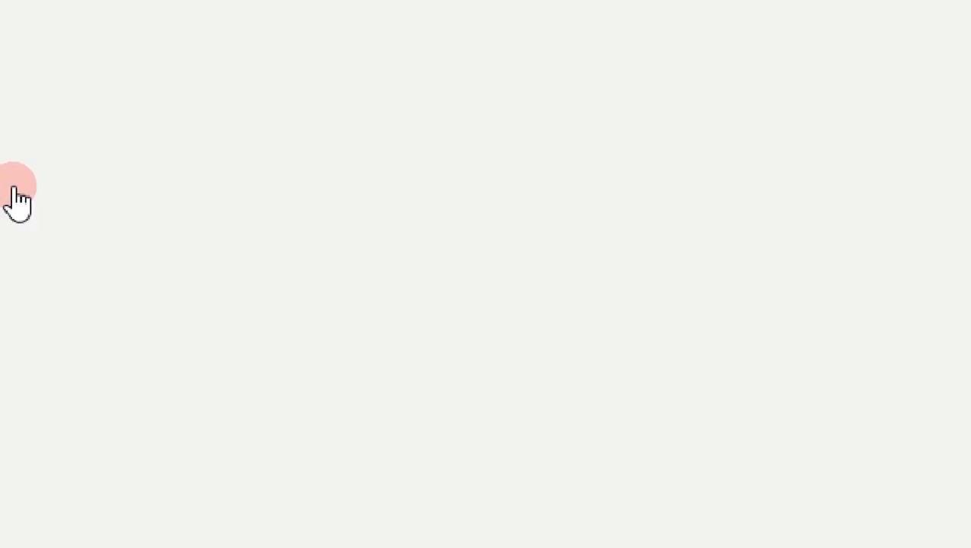
Step: Centre the Calendar card in the diagram and enlarge it to show more fields
left_click(610, 296)
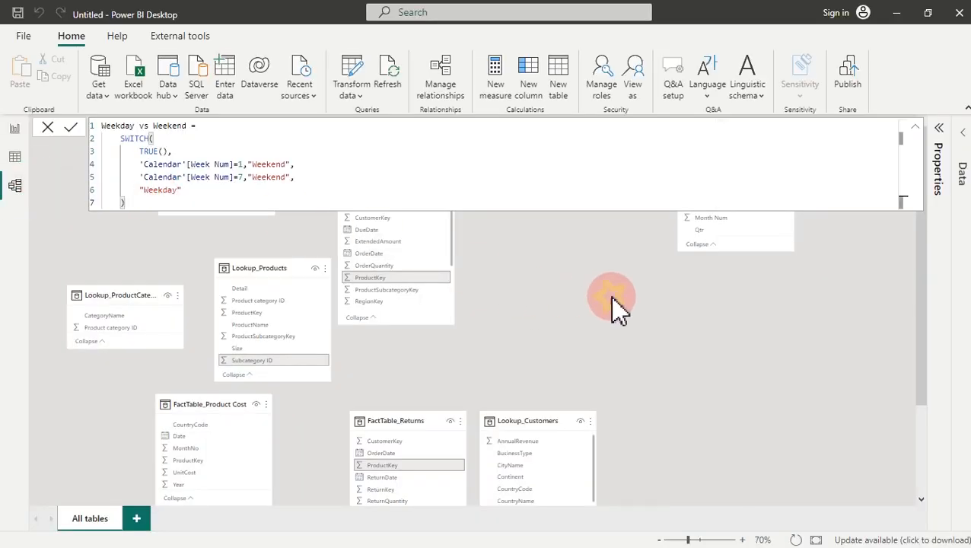
left_click(558, 415)
left_click_drag(736, 156, 610, 254)
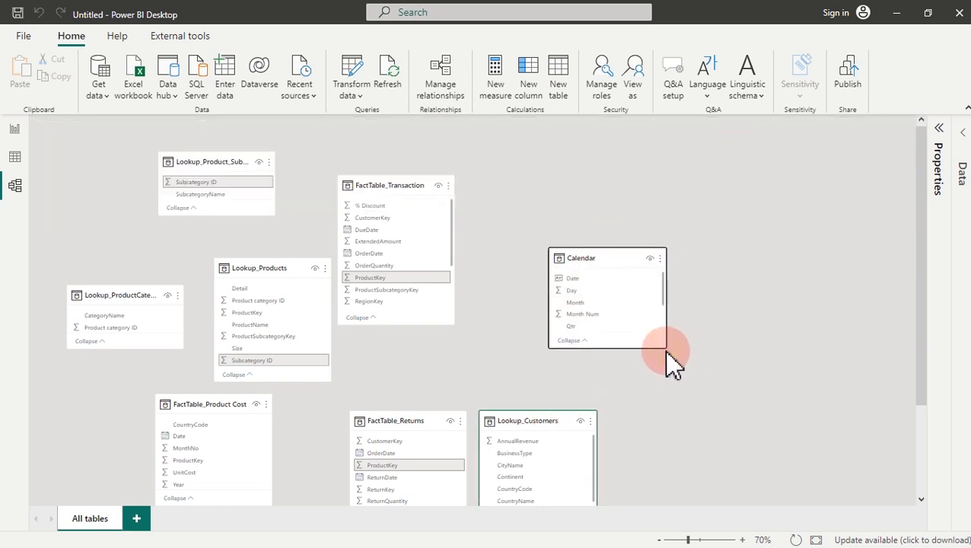
left_click_drag(663, 346, 674, 386)
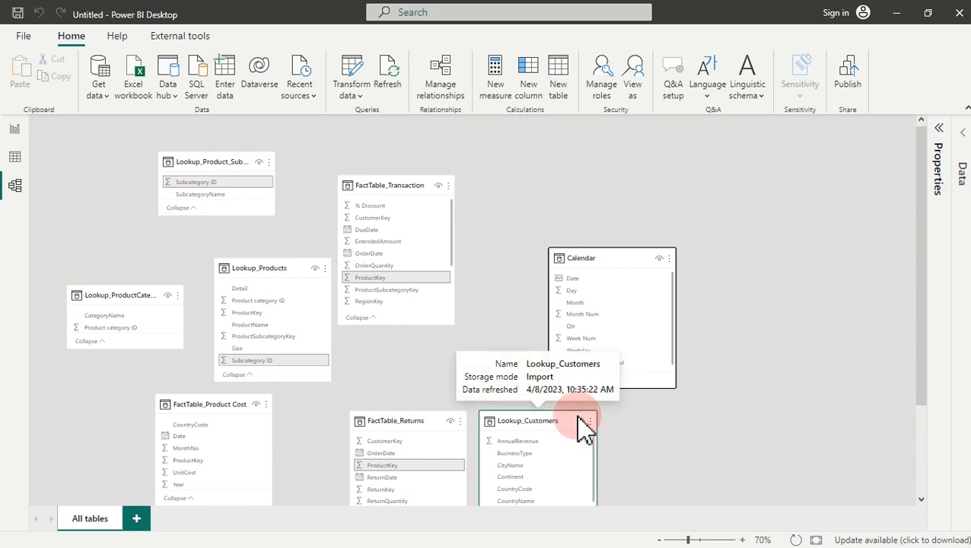
scroll(882, 293, "down", 1)
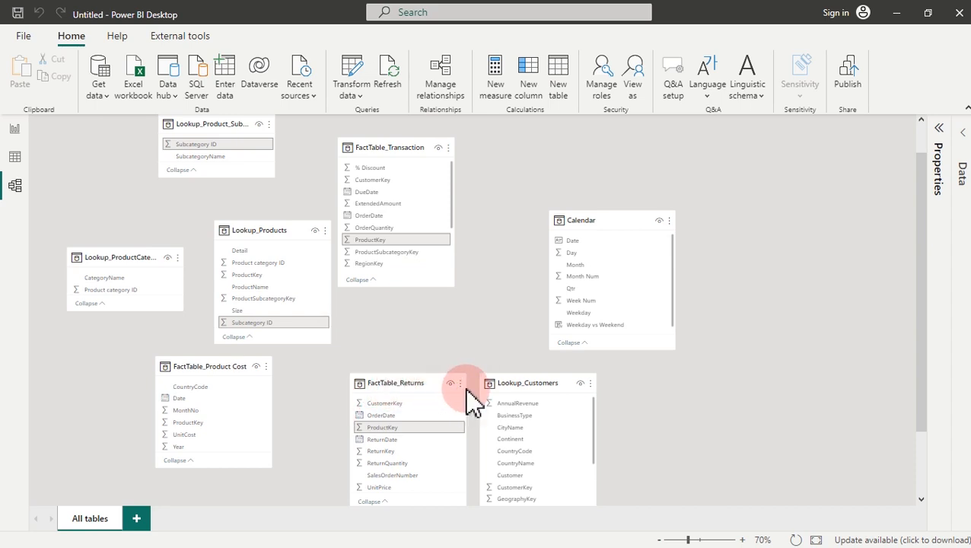
Step: Line up FactTable_Transaction, FactTable_Returns and FactTable_Product Cost along the bottom row
left_click_drag(518, 383, 757, 214)
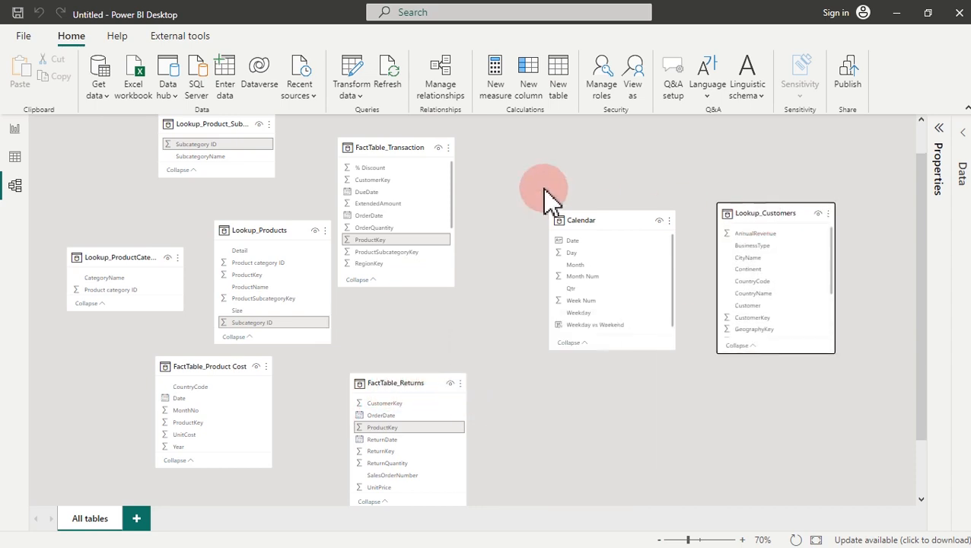
left_click_drag(405, 153, 335, 378)
left_click_drag(412, 383, 508, 371)
left_click_drag(347, 390, 381, 388)
mouse_move(223, 384)
left_mouse_down()
mouse_move(219, 368)
mouse_move(229, 369)
left_mouse_up()
Step: Arrange Lookup_Customers, Calendar, Lookup_Products and the product subcategory and category tables across the top
left_click_drag(267, 234, 489, 179)
left_click_drag(632, 221, 347, 189)
left_click_drag(218, 125, 637, 156)
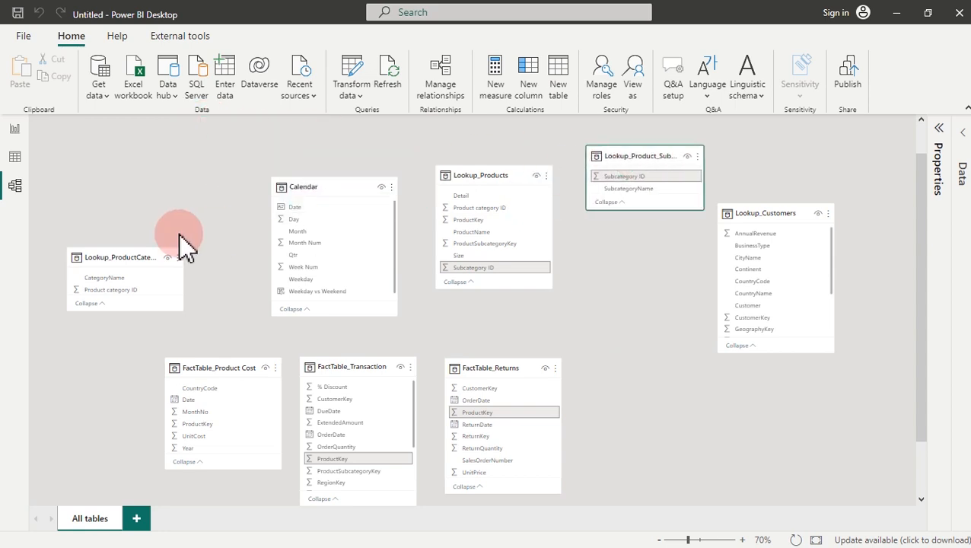
left_click_drag(135, 260, 700, 347)
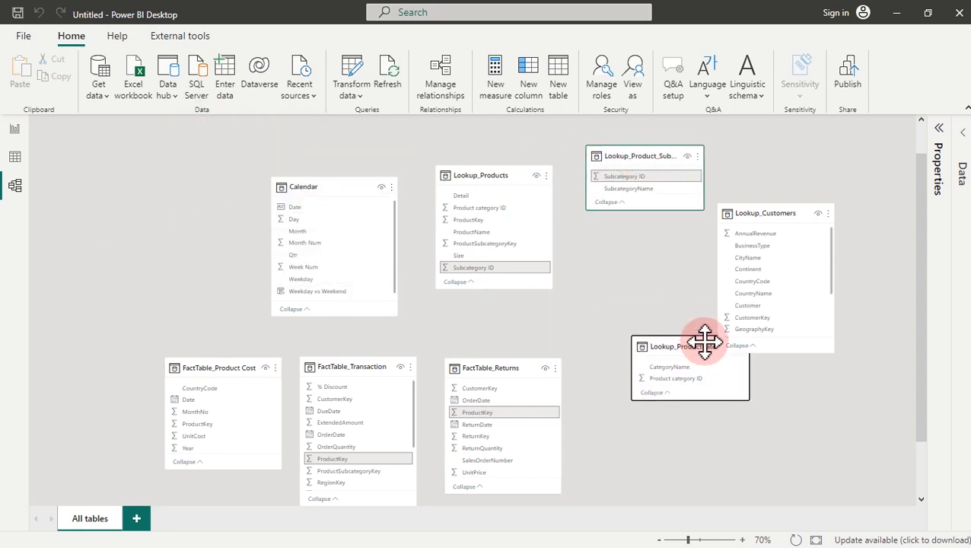
left_click_drag(771, 214, 158, 161)
Step: Place the product category card under subcategory and fine-tune Calendar, Lookup_Products and Product Cost positions
left_click(308, 190)
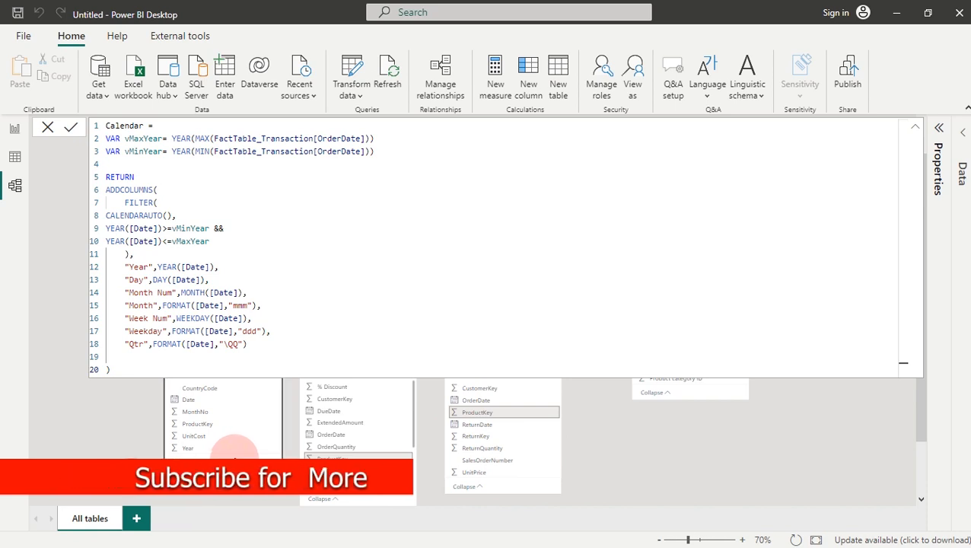
left_click(915, 129)
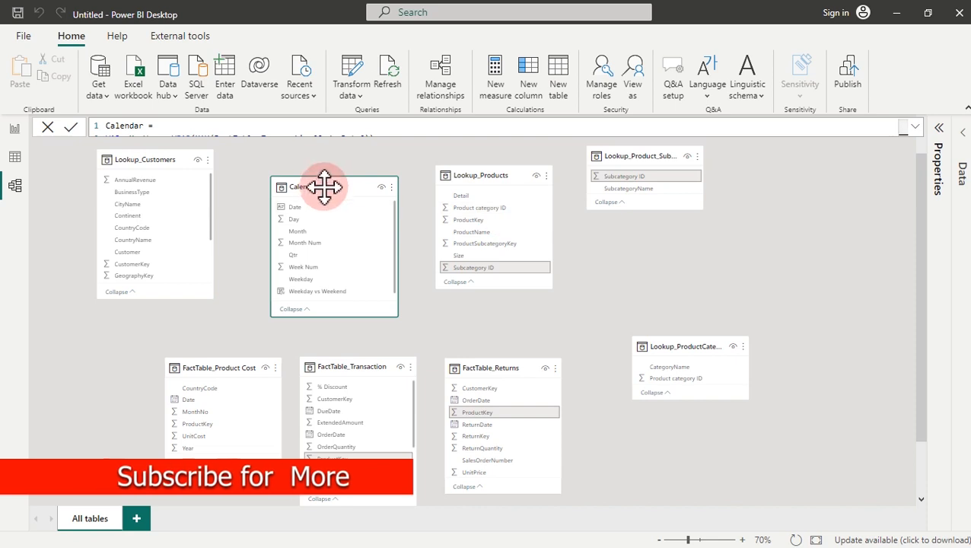
left_click_drag(325, 184, 299, 163)
left_click_drag(492, 178, 457, 166)
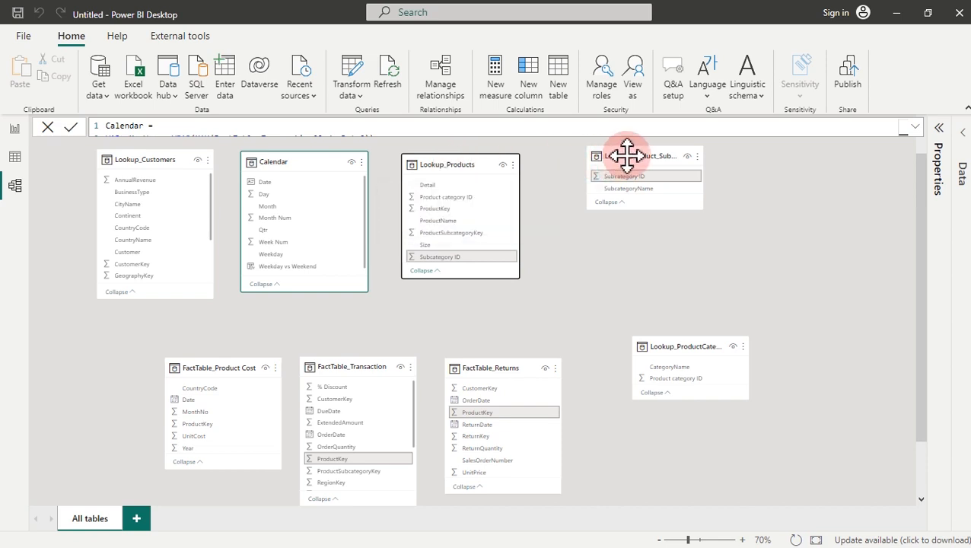
left_click_drag(636, 154, 666, 162)
left_click_drag(689, 343, 679, 259)
left_click_drag(472, 166, 492, 167)
left_click_drag(310, 161, 329, 159)
left_click_drag(217, 368, 190, 371)
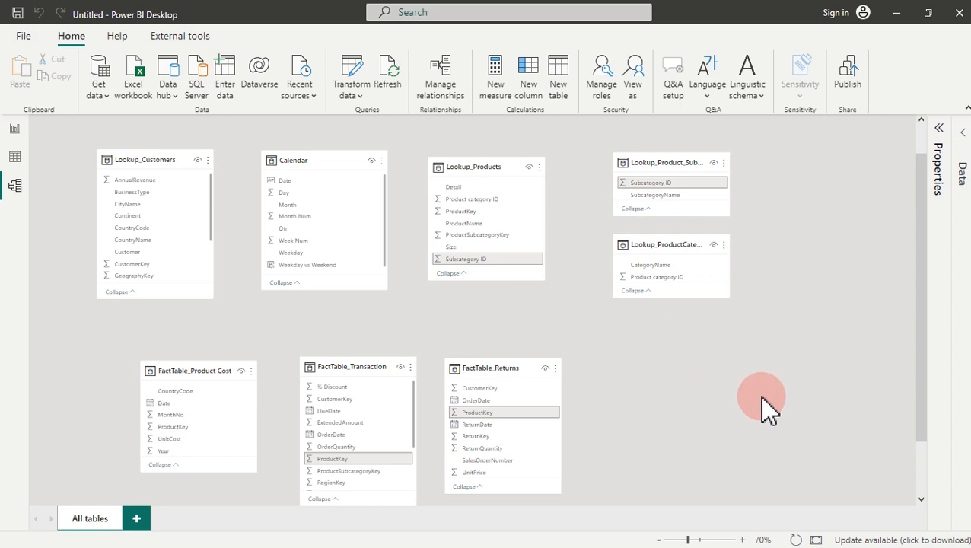
Step: Zoom the model diagram in to 90%
left_click(166, 159)
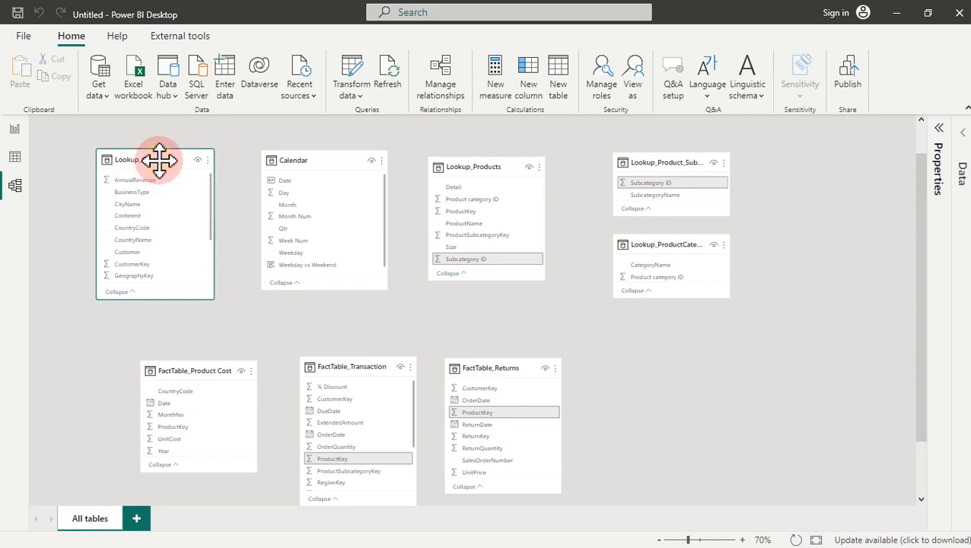
left_click(201, 367)
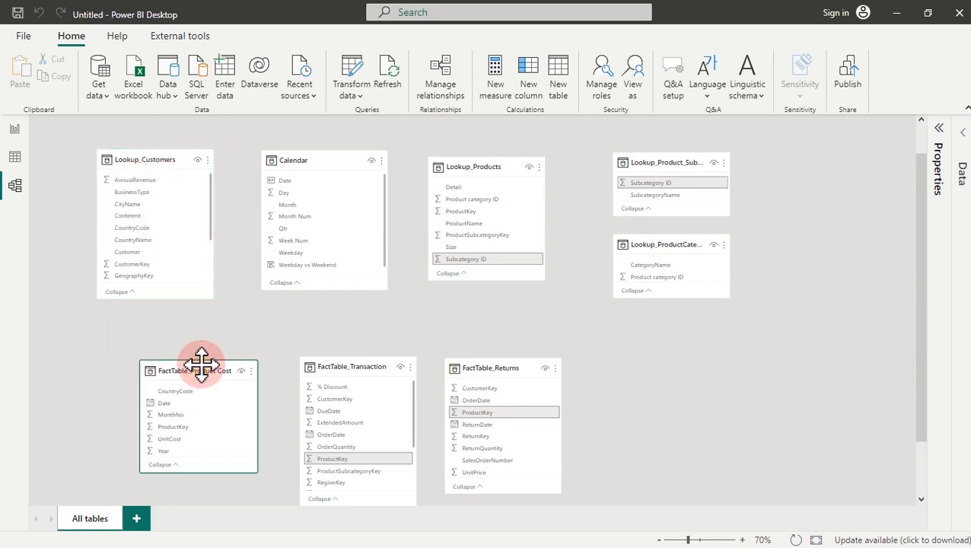
left_click(746, 539)
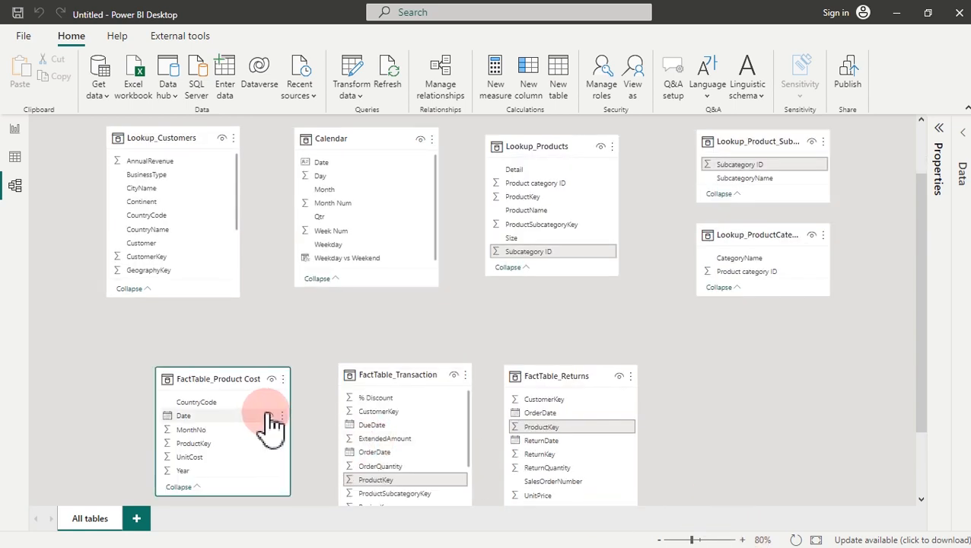
left_click(746, 539)
left_click(921, 335)
left_click_drag(921, 335, 927, 356)
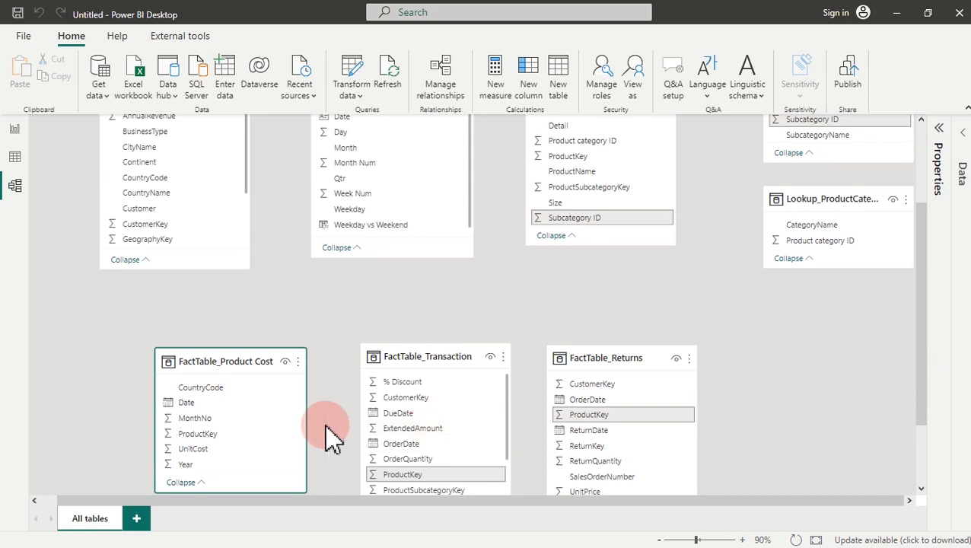
Step: Drag FactTable_Product Cost's Date onto Calendar to create a one-to-many Date relationship
left_click(193, 434)
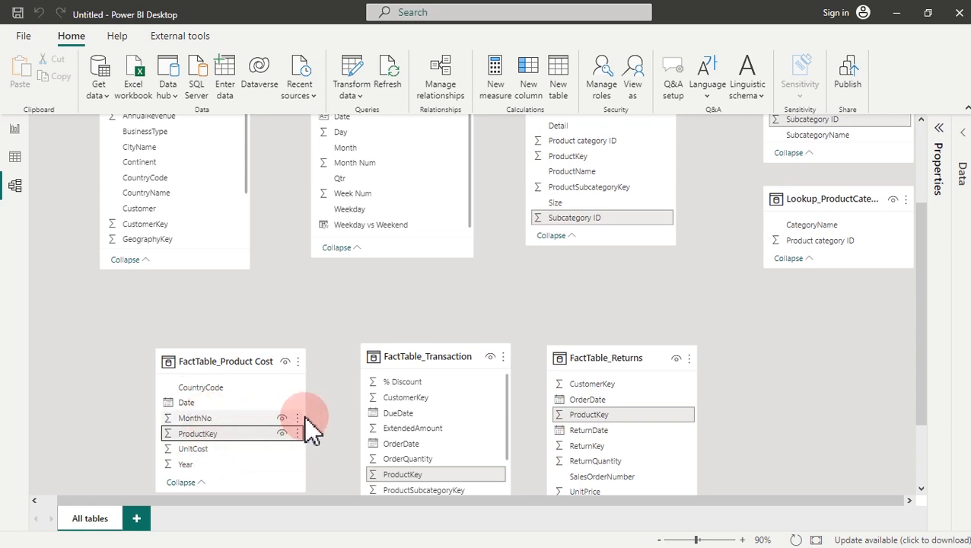
left_click(225, 350)
left_click_drag(226, 348, 226, 339)
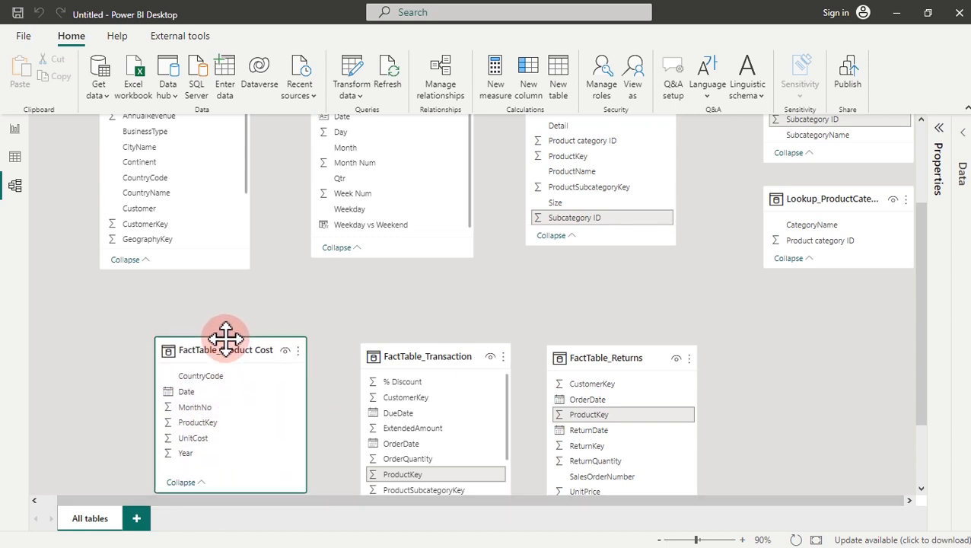
left_click(220, 392)
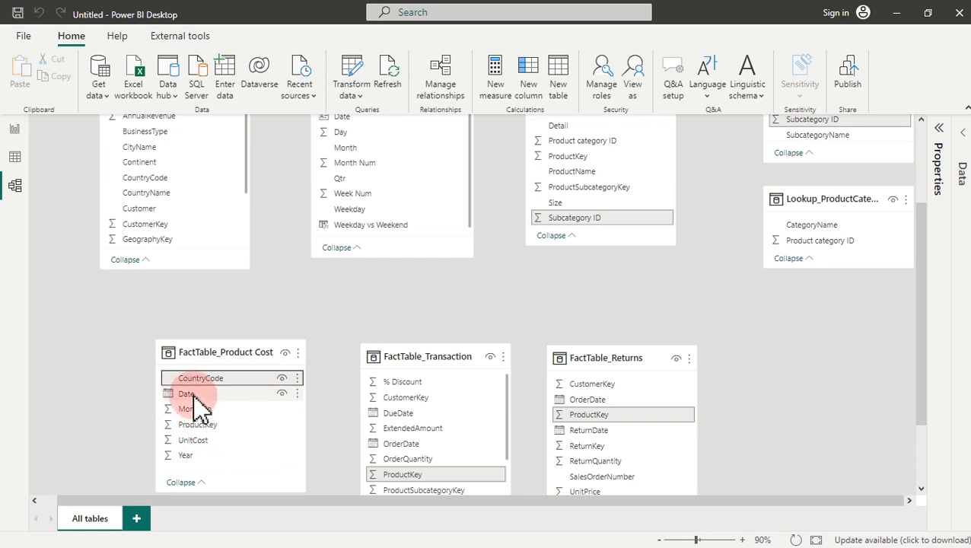
left_click(193, 394)
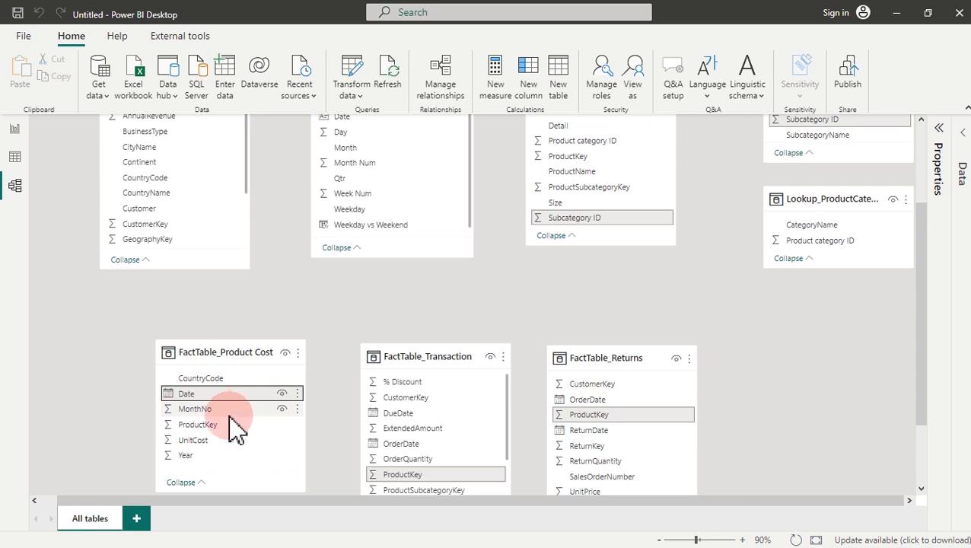
left_click(200, 425)
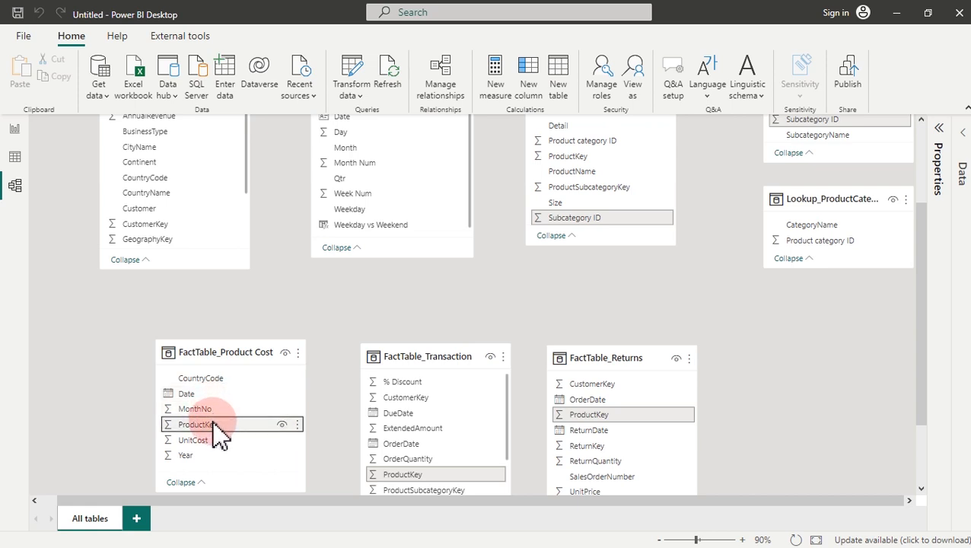
left_click(202, 395)
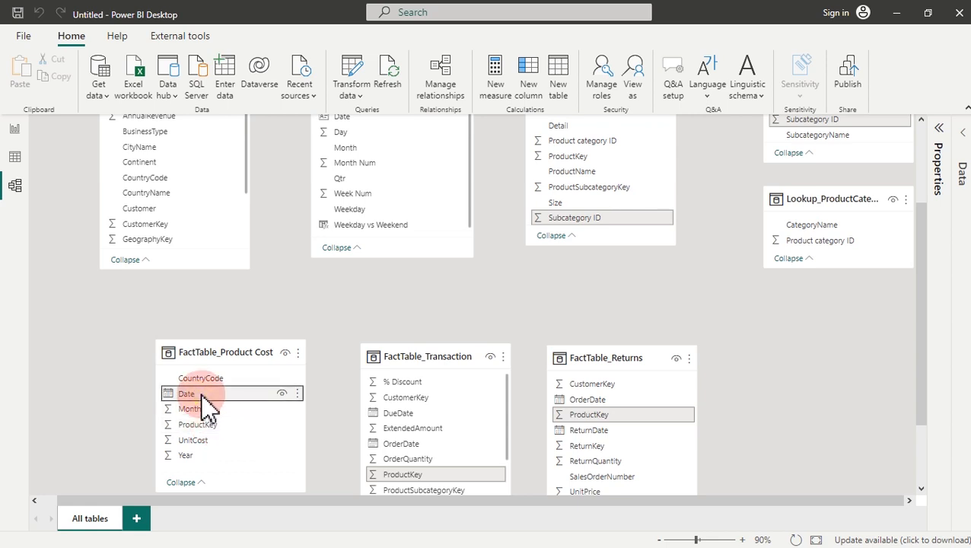
left_click_drag(928, 342, 922, 316)
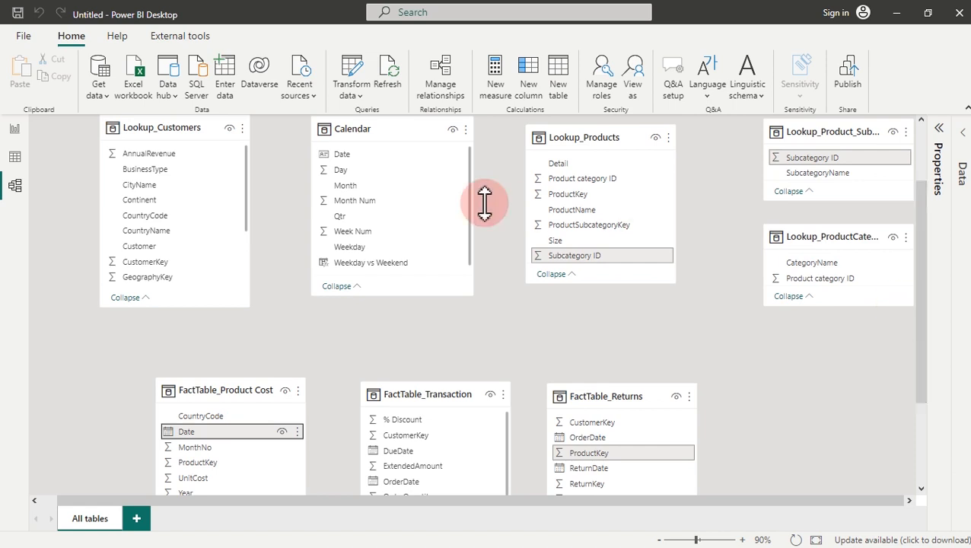
left_click_drag(247, 431, 386, 155)
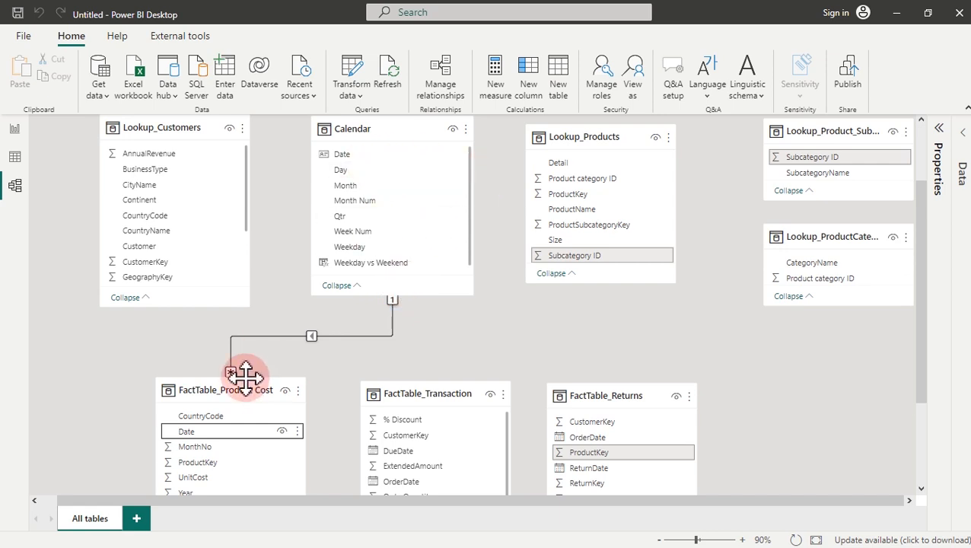
left_click(214, 461)
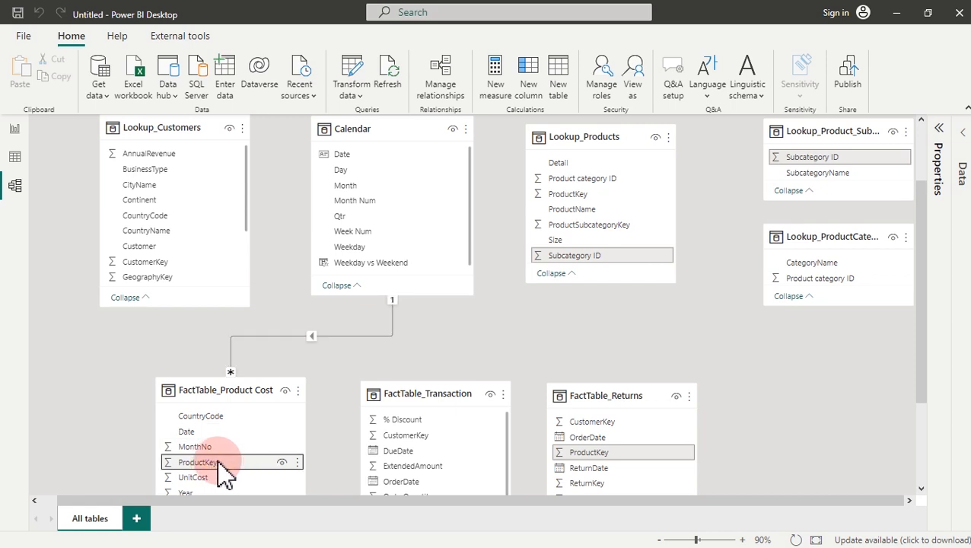
Step: Link FactTable_Product Cost to Lookup_Products on ProductKey, and FactTable_Transaction's OrderDate to Calendar's Date
left_click_drag(220, 466, 582, 202)
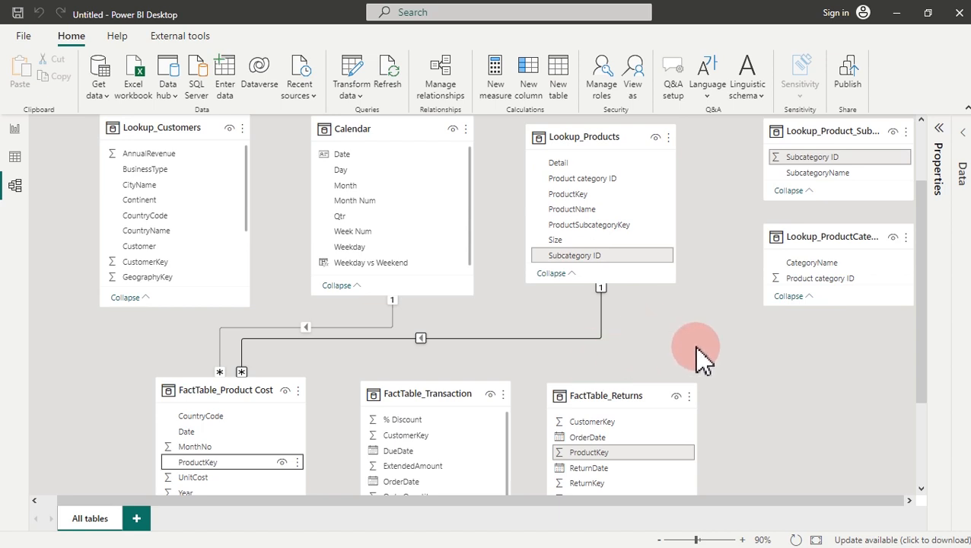
left_click_drag(920, 300, 922, 313)
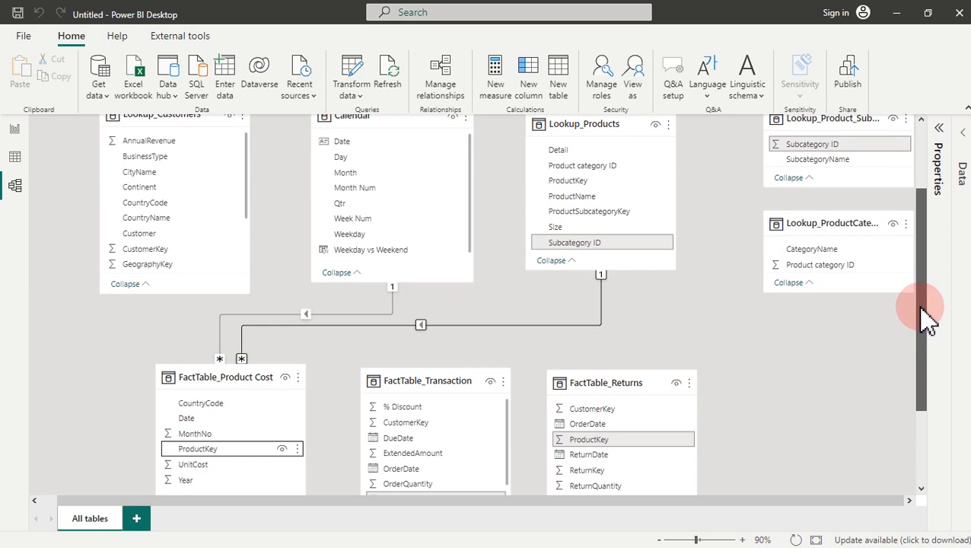
left_click(415, 438)
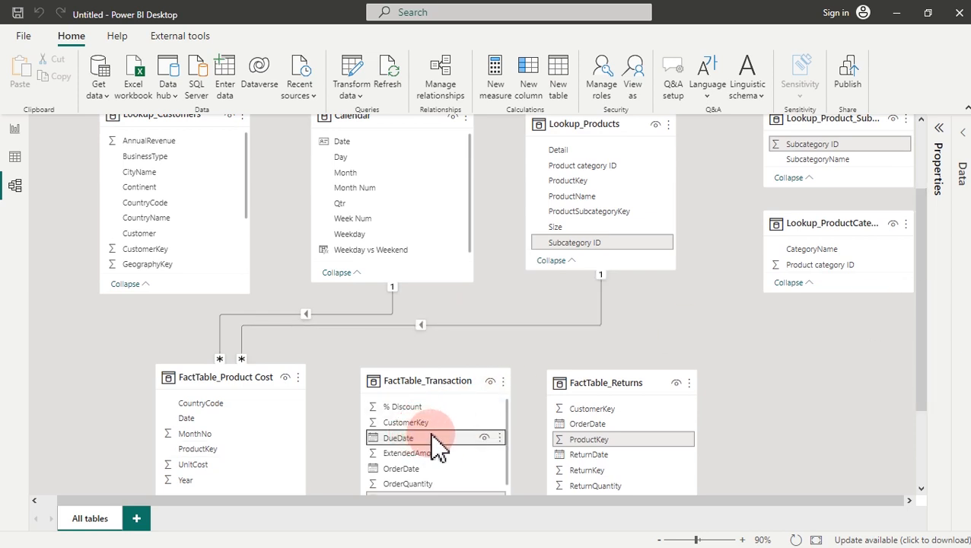
left_click(423, 469)
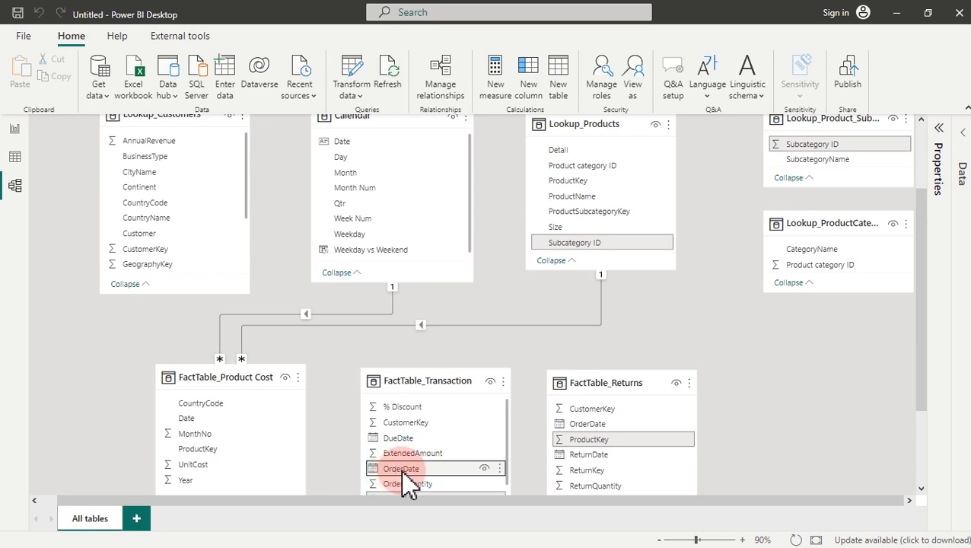
left_click_drag(401, 473, 355, 148)
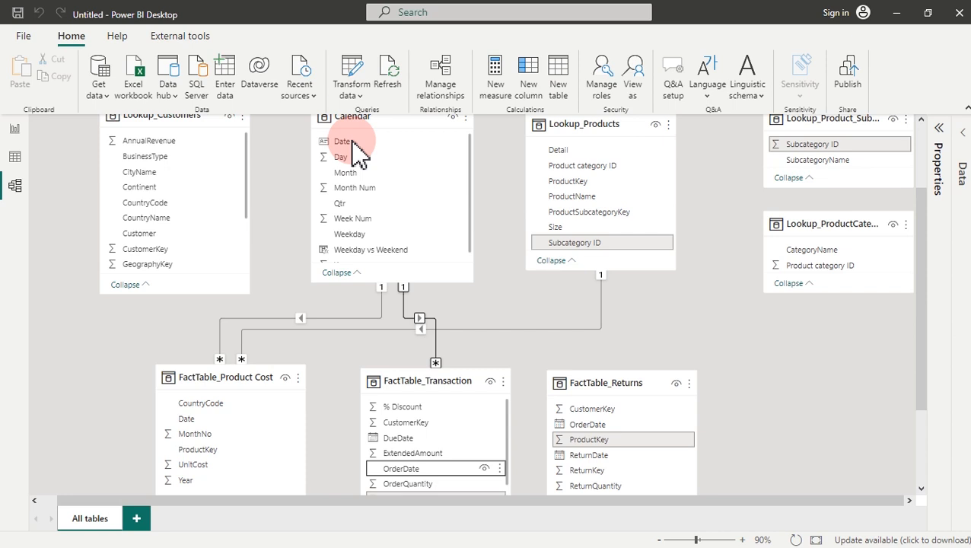
mouse_move(357, 152)
left_mouse_down()
mouse_move(363, 249)
mouse_move(397, 340)
mouse_move(427, 418)
mouse_move(451, 407)
left_mouse_up()
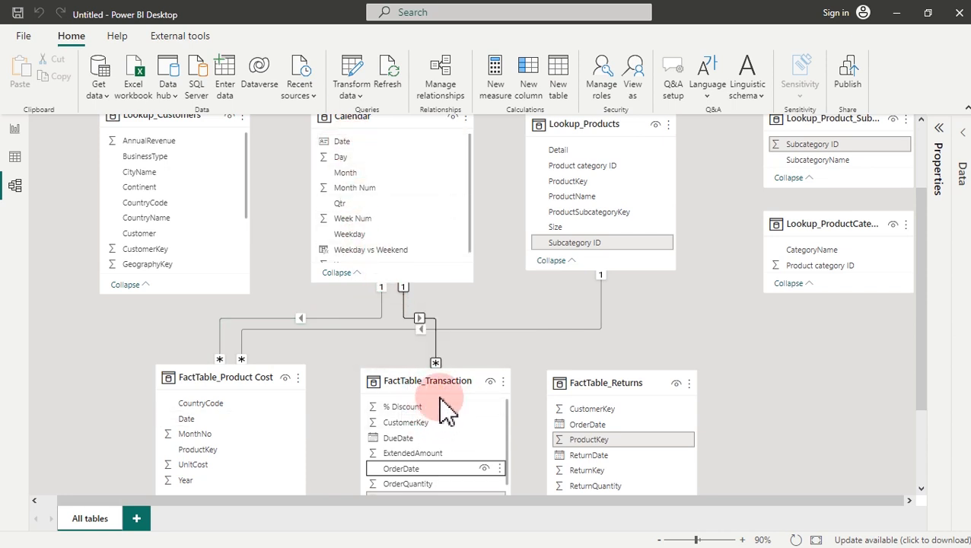
left_click(432, 386)
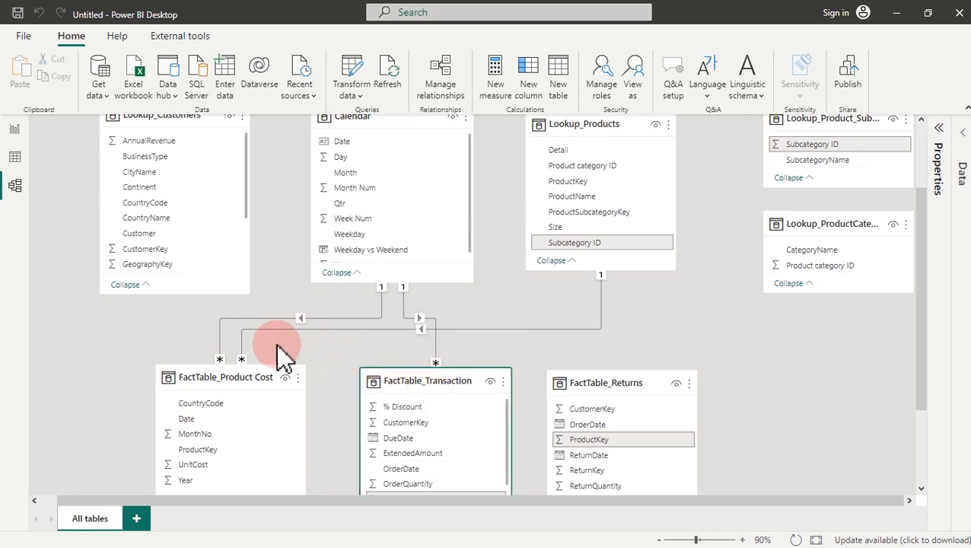
Step: Relate Lookup_Customers to FactTable_Transaction on CustomerKey
left_click(163, 248)
left_click_drag(169, 259, 409, 418)
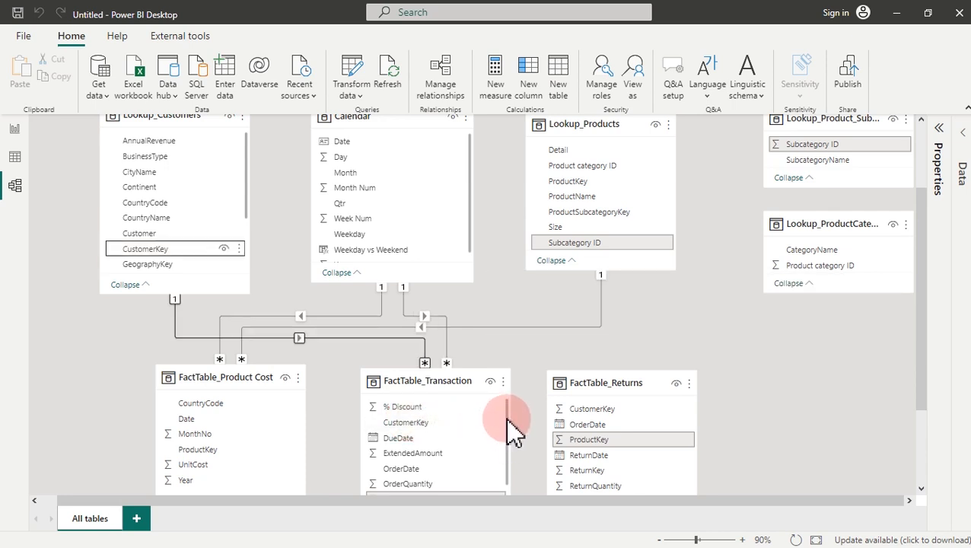
left_click_drag(507, 417, 510, 460)
Step: Relate FactTable_Transaction to Lookup_Products on ProductKey
left_click(401, 434)
left_click_drag(408, 448, 578, 192)
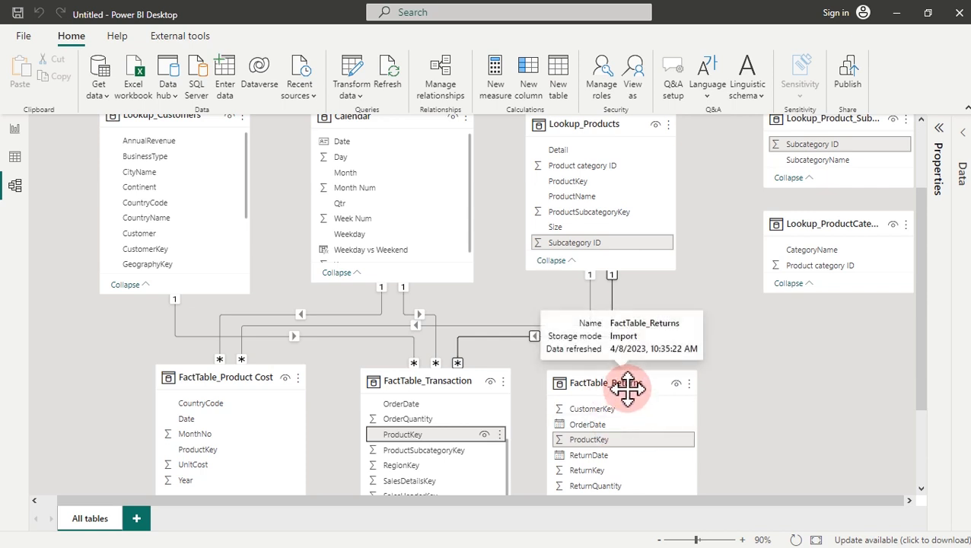
left_click(613, 439)
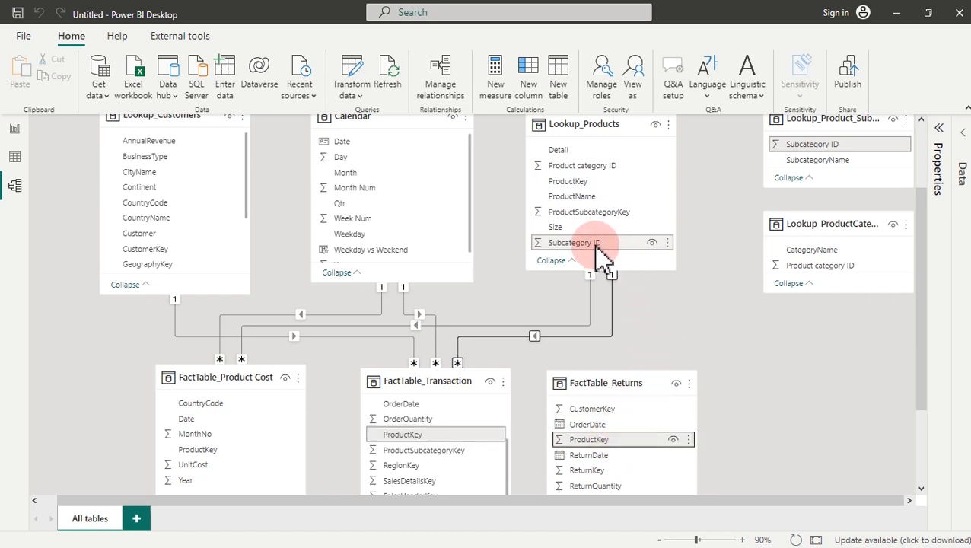
Step: Join FactTable_Returns' ProductKey, OrderDate and CustomerKey to Lookup_Products, Calendar Date and Lookup_Customers
left_click_drag(616, 439, 600, 194)
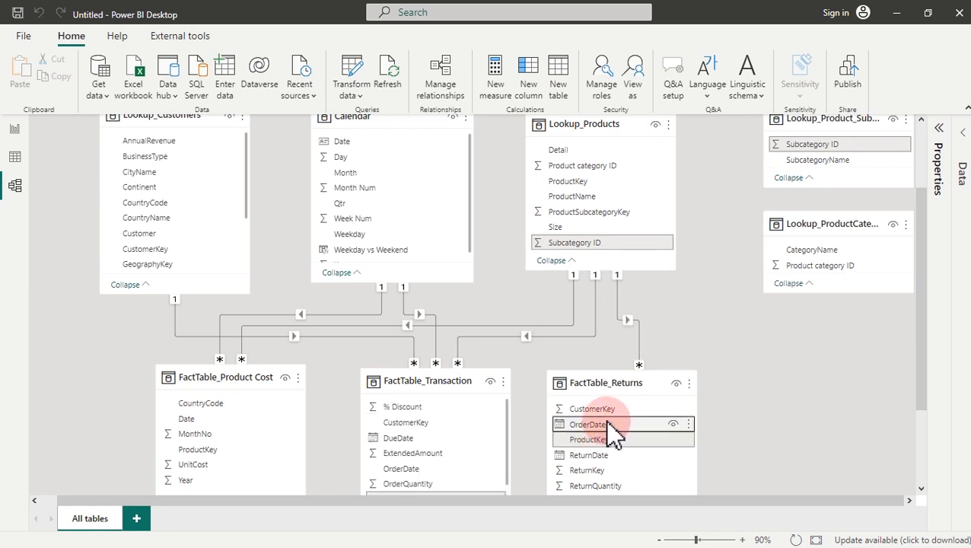
left_click_drag(609, 426, 374, 149)
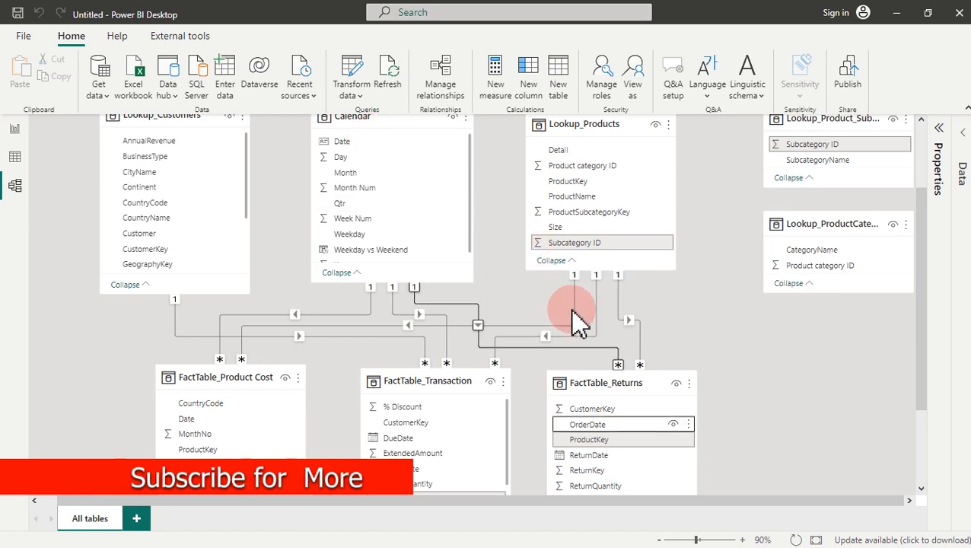
left_click(600, 409)
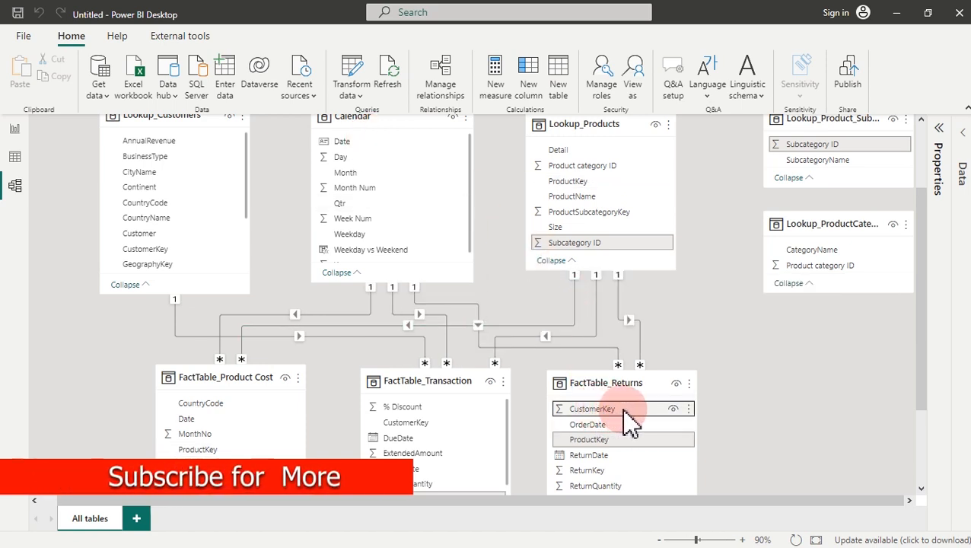
left_click_drag(624, 409, 177, 247)
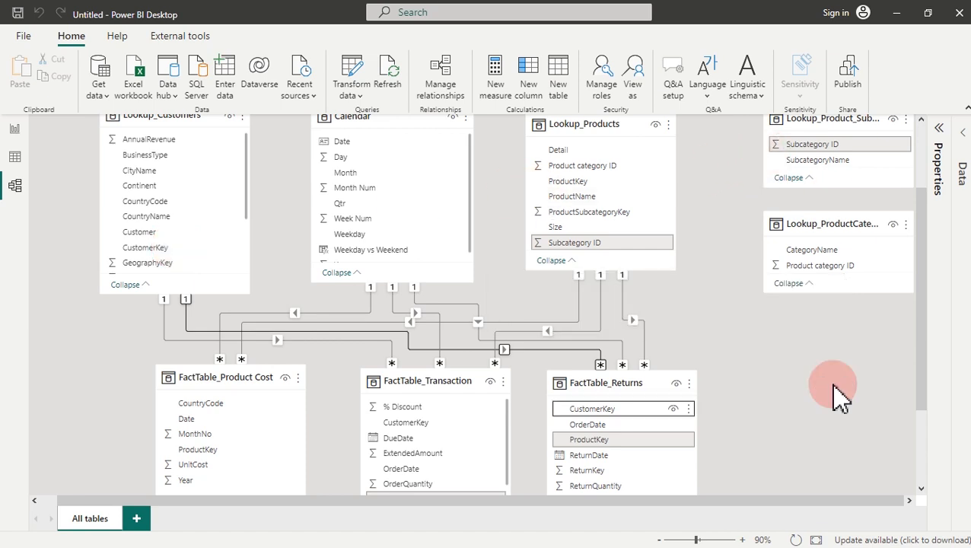
left_click_drag(921, 376, 925, 340)
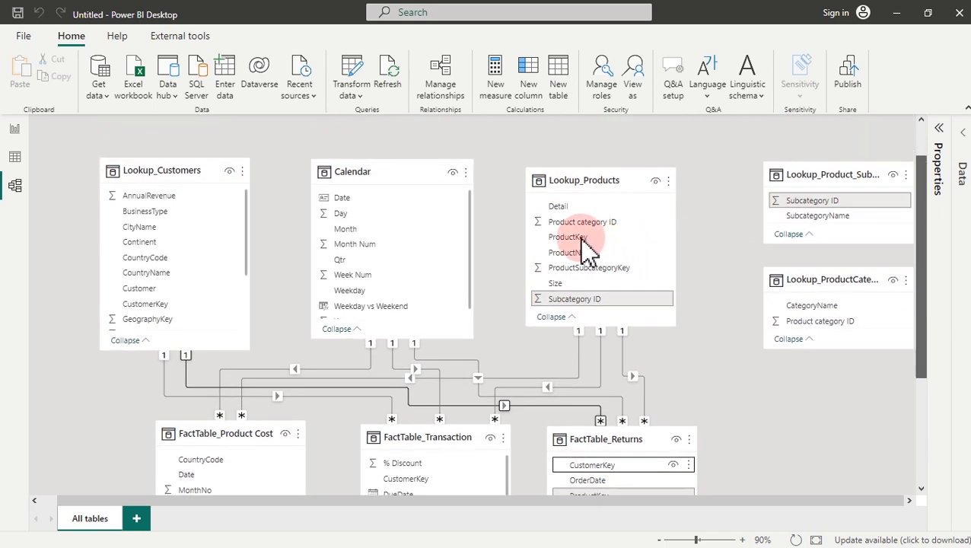
left_click(591, 182)
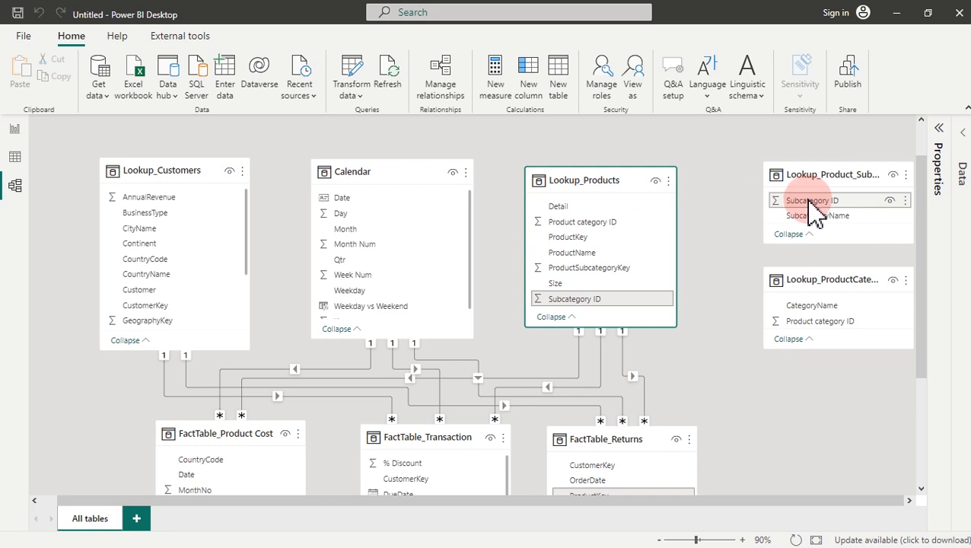
Step: Join Lookup_Product_SubCategory to Lookup_Products on Subcategory ID and inspect the new relationship line
left_click_drag(812, 206, 577, 229)
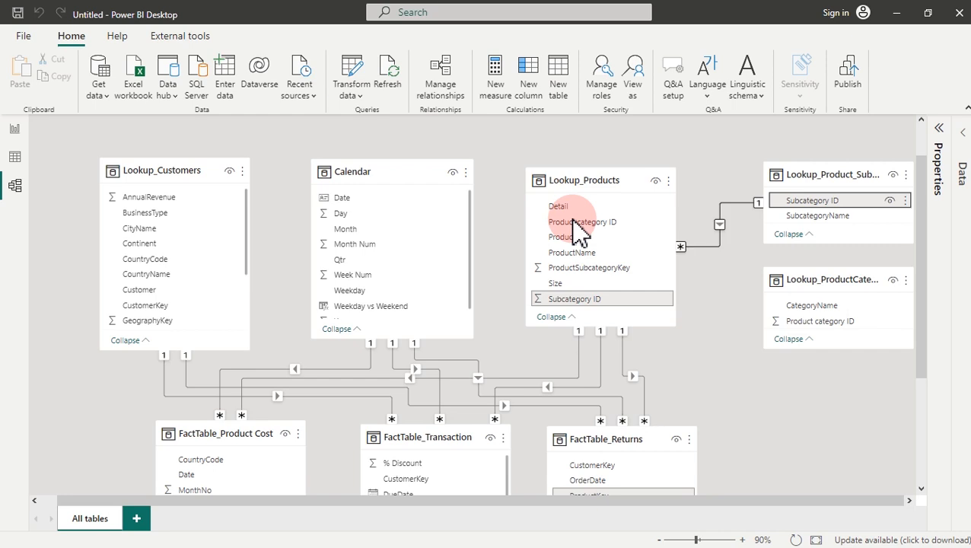
left_click(710, 247)
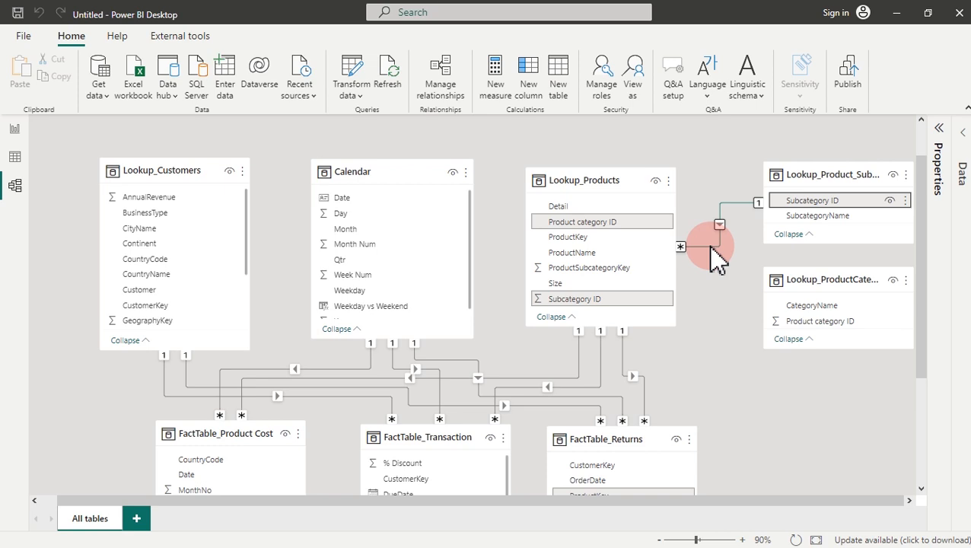
left_click(736, 288)
left_click(800, 302)
left_click(809, 282)
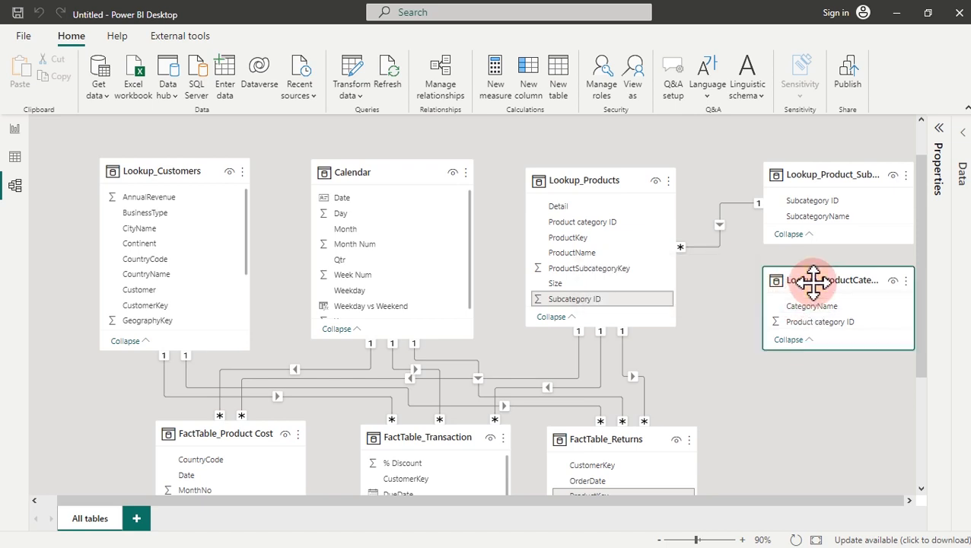
left_click(719, 226)
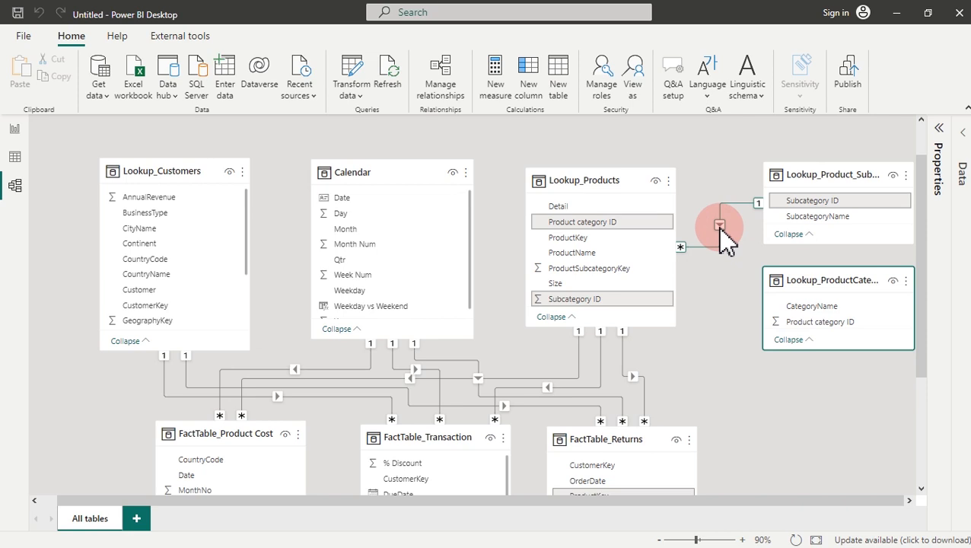
Step: Edit the relationship properties so both tables join on Subcategory ID, many-to-one, single direction
right_click(719, 228)
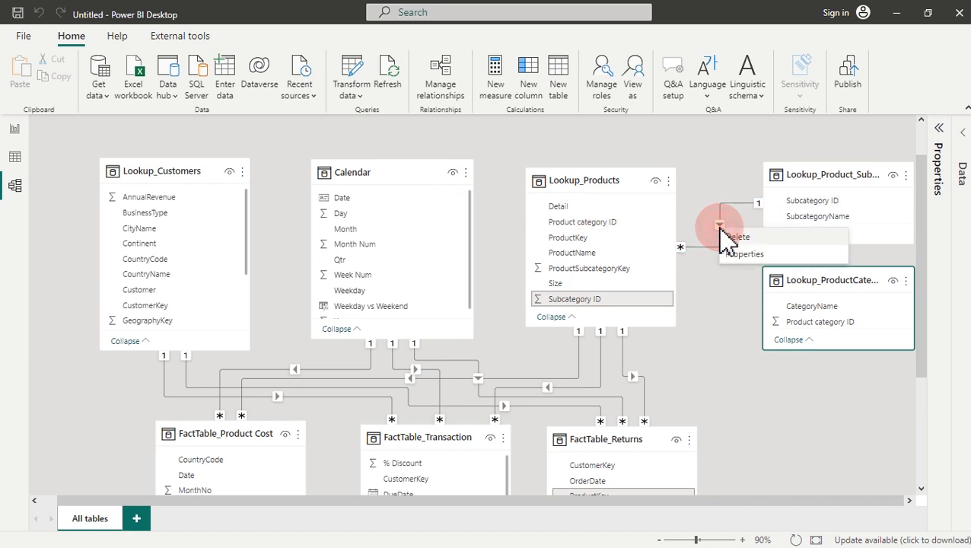
left_click(736, 266)
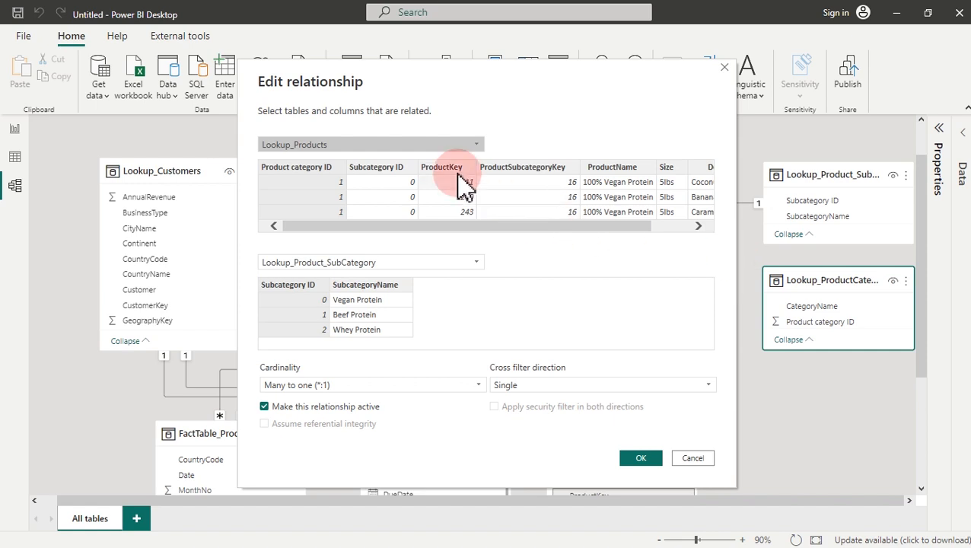
left_click(298, 288)
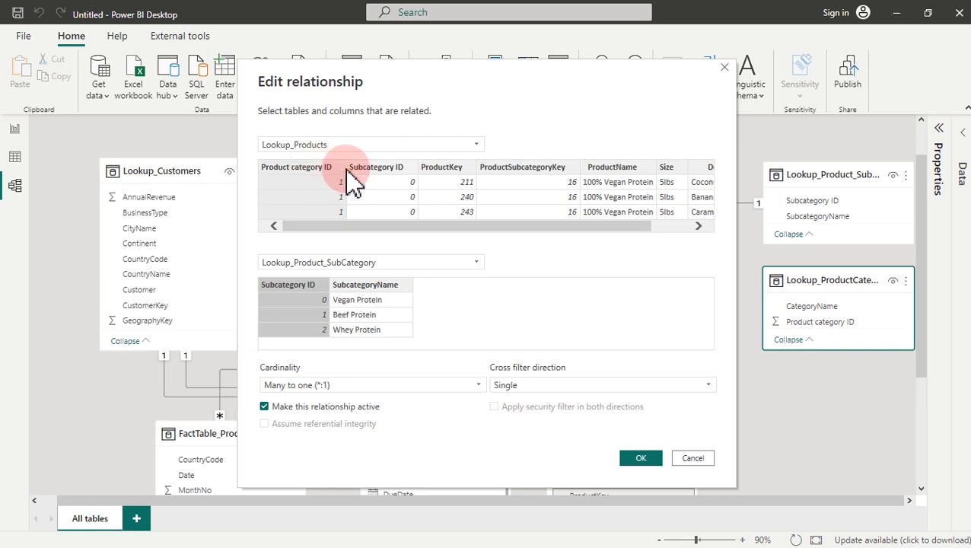
left_click(372, 180)
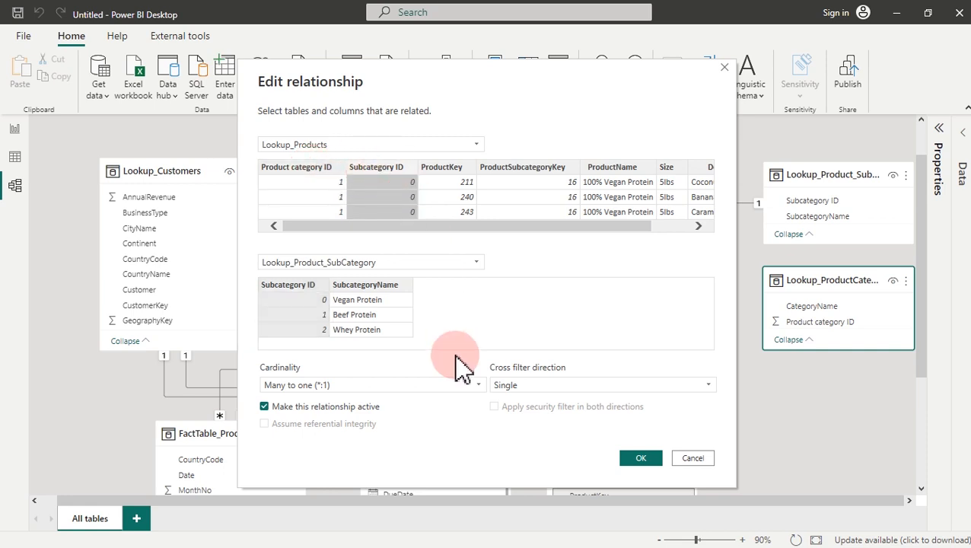
left_click(640, 459)
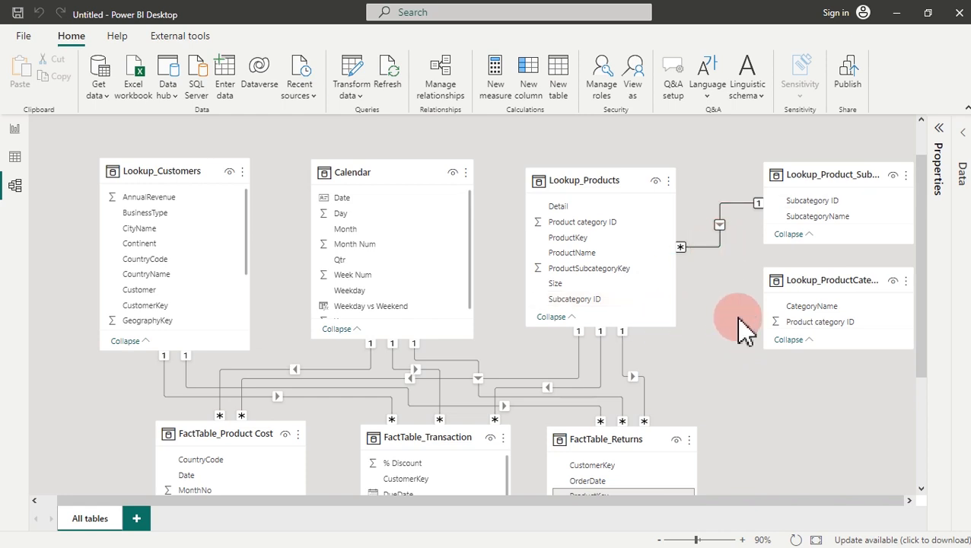
Step: Relate Lookup_ProductCategory's Product category ID to Lookup_Products, then scroll down to the fact tables
left_click(806, 334)
left_click_drag(834, 340, 593, 228)
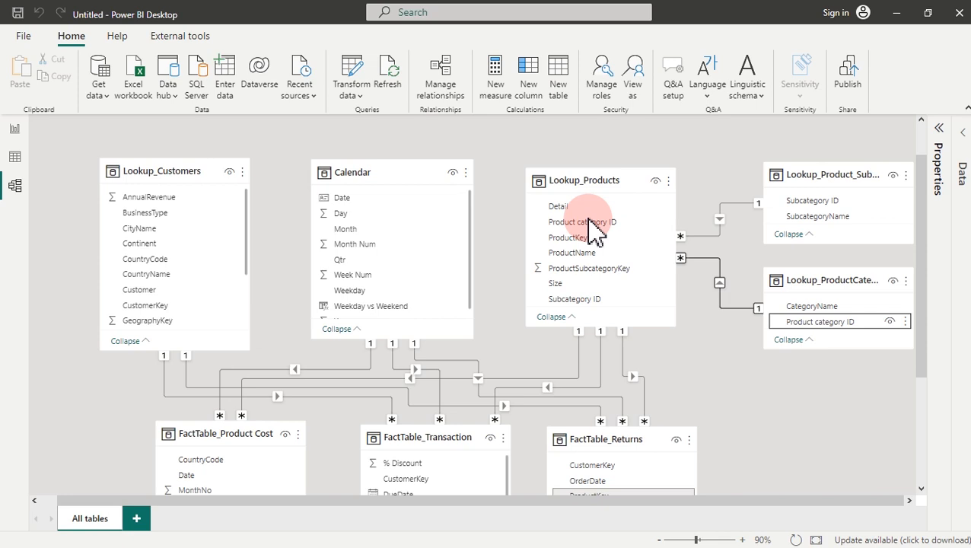
left_click_drag(922, 242, 929, 377)
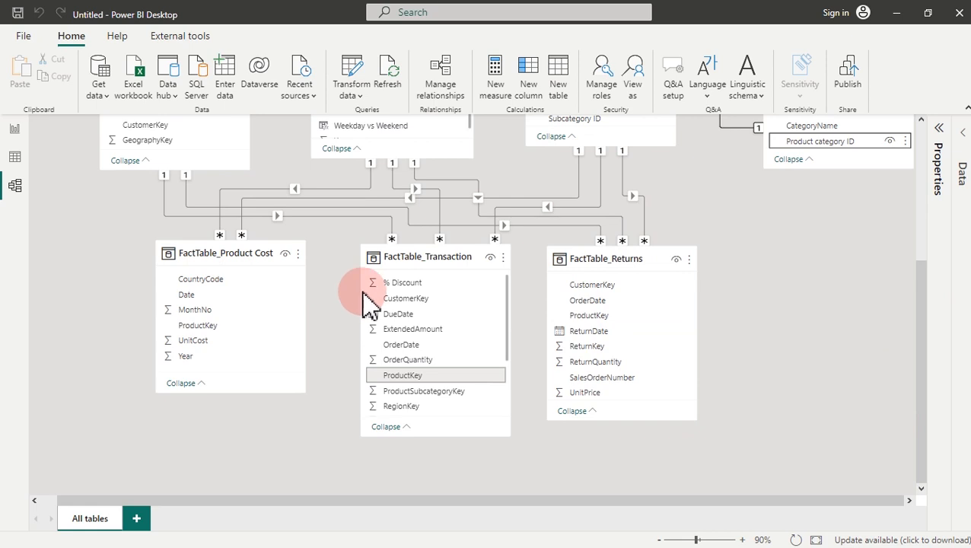
left_click(423, 299)
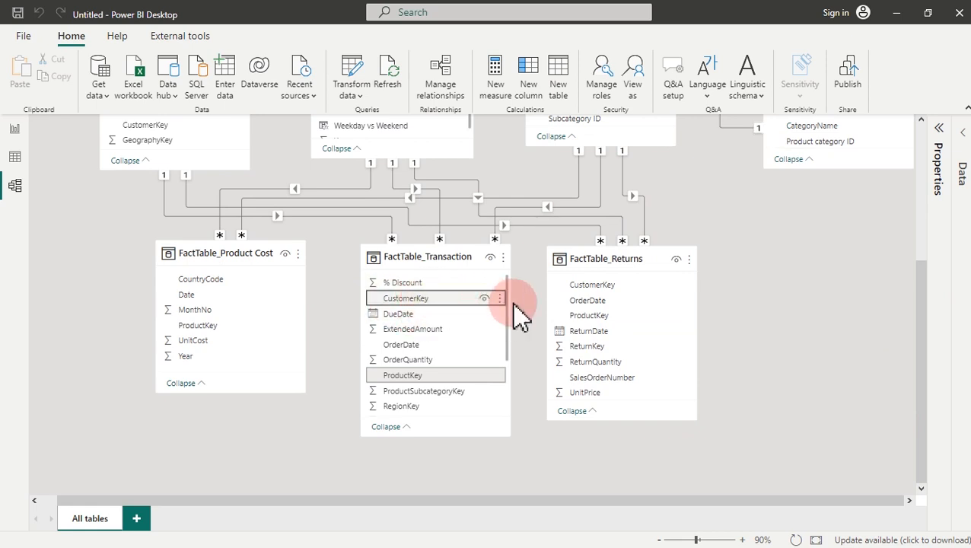
left_click(597, 289)
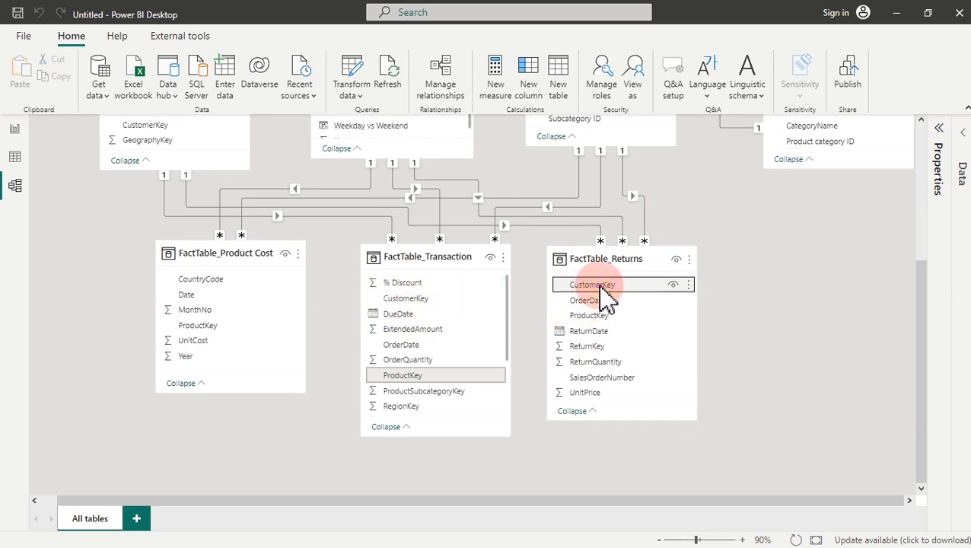
left_click_drag(601, 291, 433, 303)
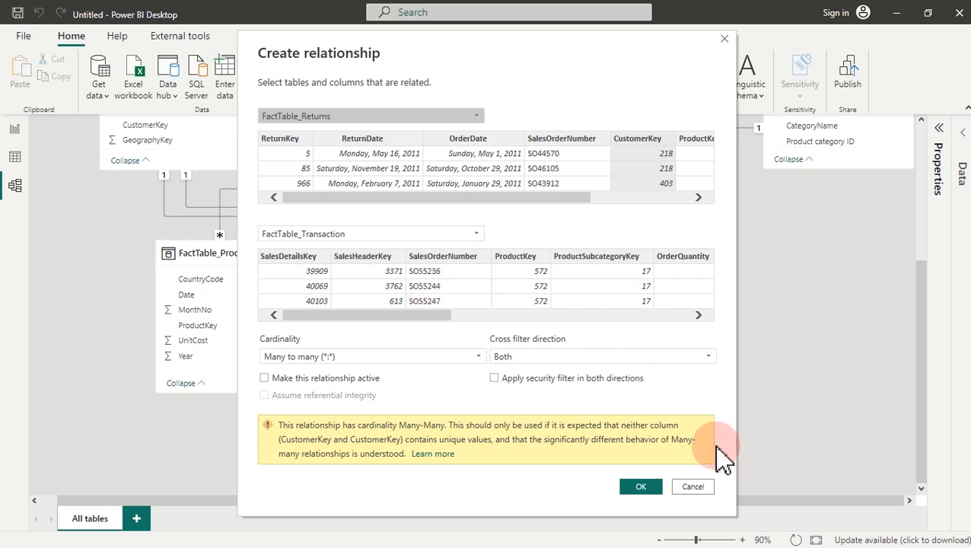
left_click(693, 488)
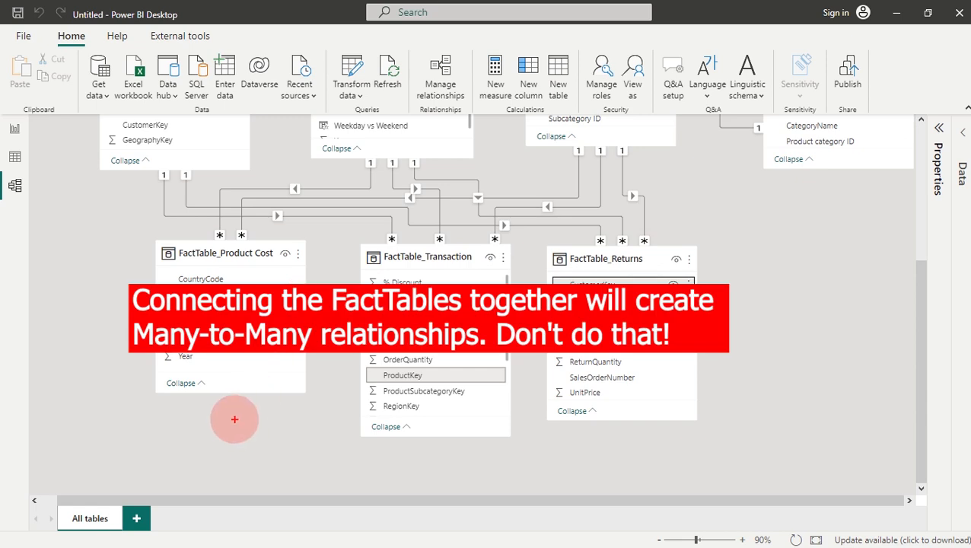
left_click_drag(231, 416, 222, 466)
mouse_move(433, 451)
left_mouse_down()
mouse_move(423, 478)
mouse_move(412, 463)
mouse_move(435, 461)
left_mouse_up()
mouse_move(637, 434)
left_mouse_down()
mouse_move(628, 435)
mouse_move(623, 470)
mouse_move(636, 455)
left_mouse_up()
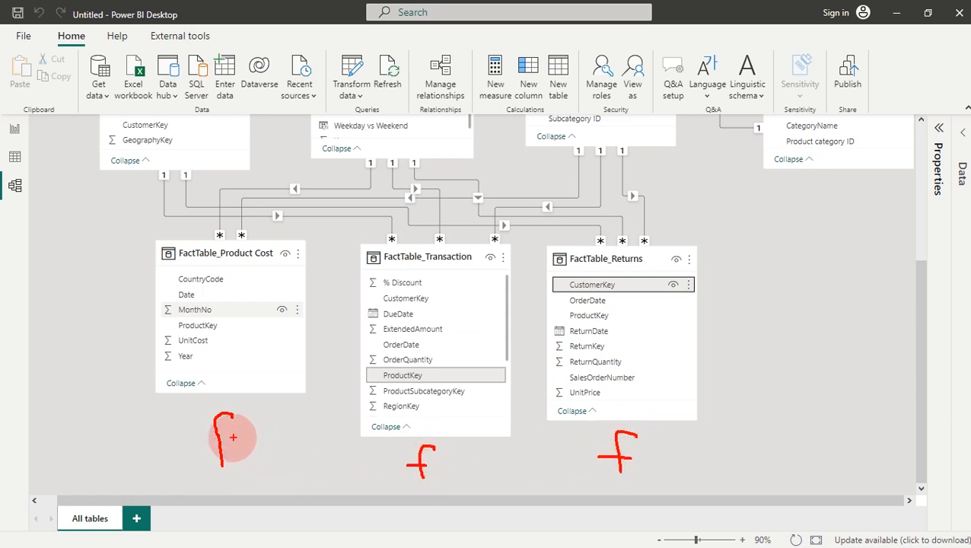
left_click_drag(201, 439, 232, 433)
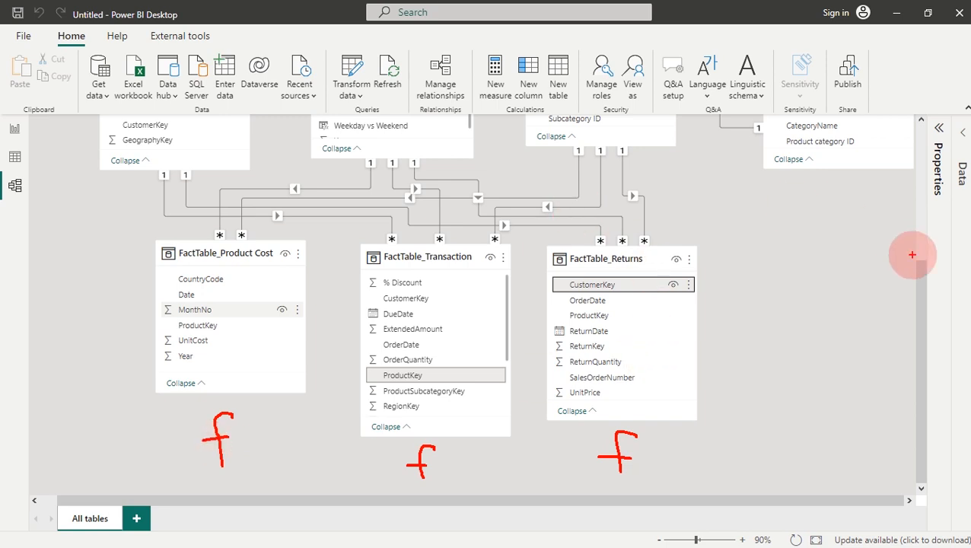
key("Escape")
left_click_drag(925, 286, 927, 190)
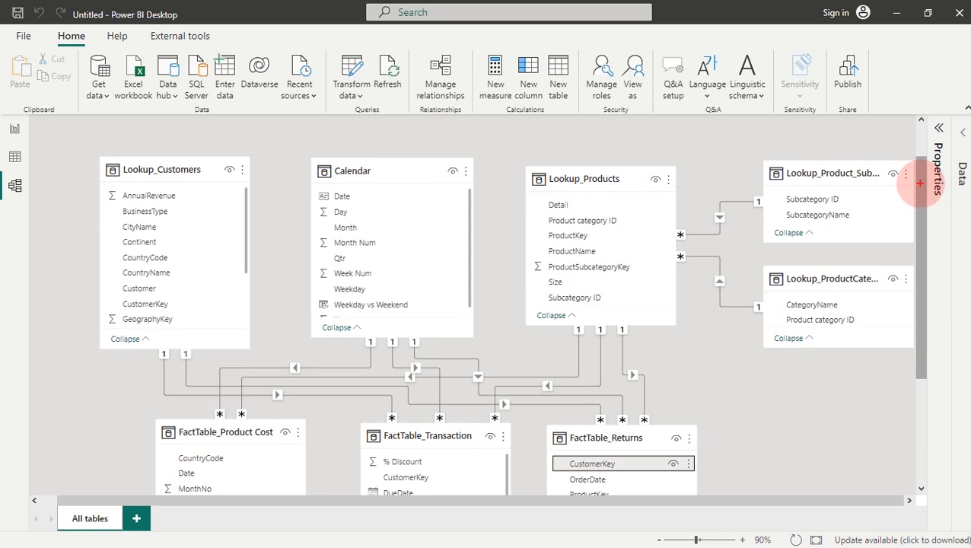
Step: Handwrite red P marks on the Calendar and Lookup_Customers tables
mouse_move(848, 167)
left_mouse_down()
mouse_move(848, 191)
mouse_move(843, 181)
left_mouse_up()
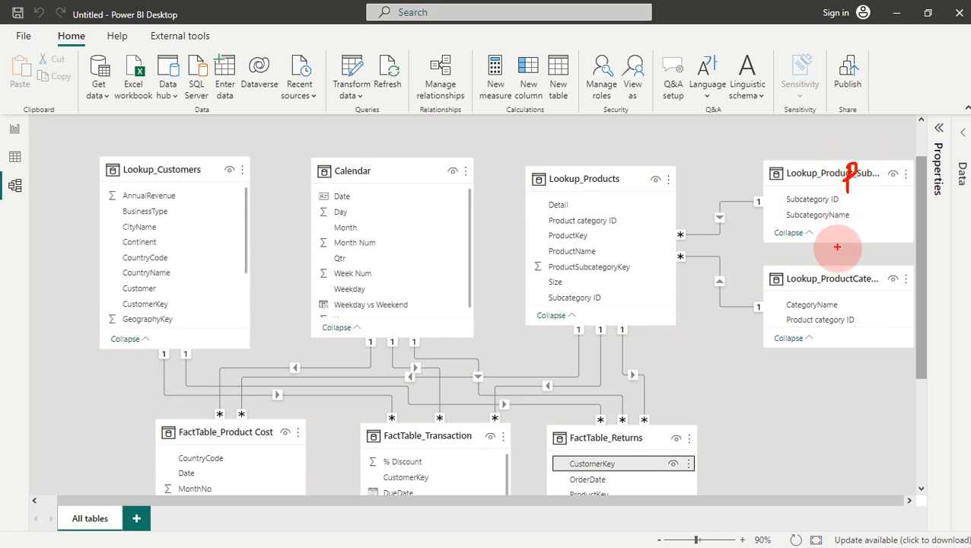
mouse_move(834, 267)
left_mouse_down()
mouse_move(834, 300)
mouse_move(843, 266)
left_mouse_up()
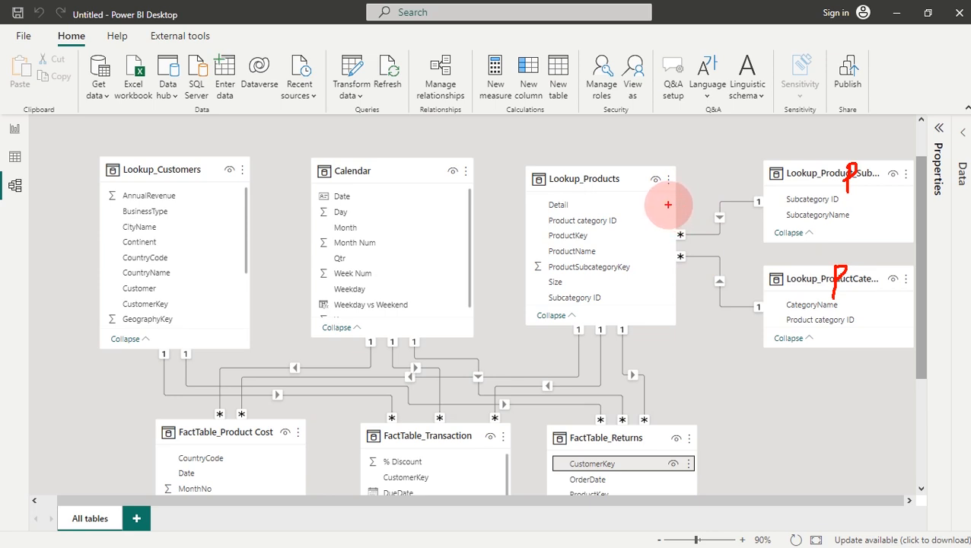
mouse_move(664, 202)
left_mouse_down()
mouse_move(662, 220)
mouse_move(673, 199)
mouse_move(657, 210)
left_mouse_up()
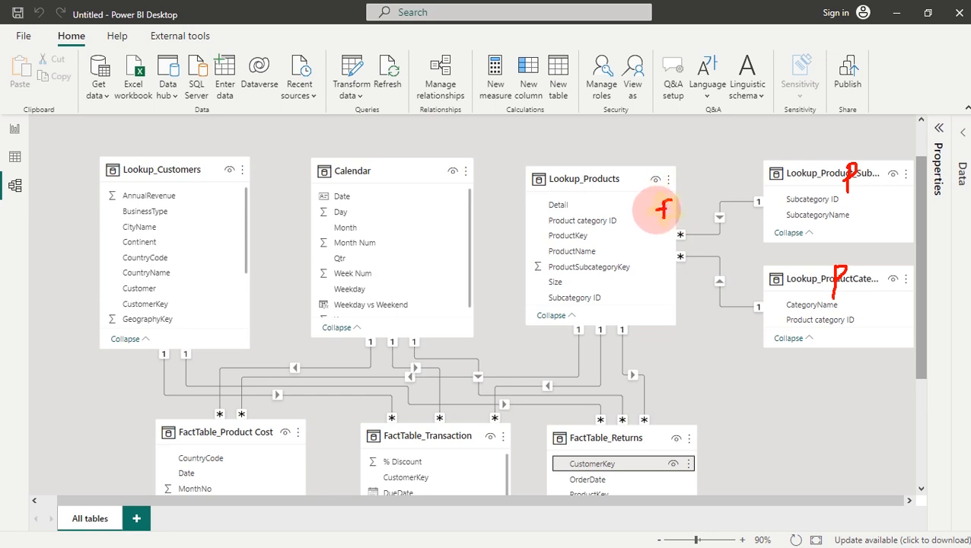
mouse_move(666, 260)
left_mouse_down()
mouse_move(659, 276)
mouse_move(656, 268)
left_mouse_up()
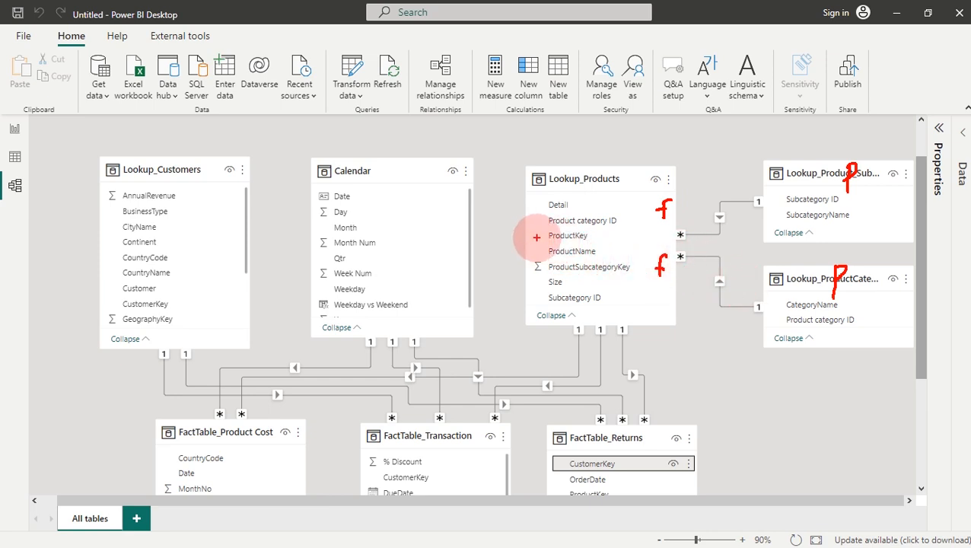
left_click_drag(543, 236, 535, 236)
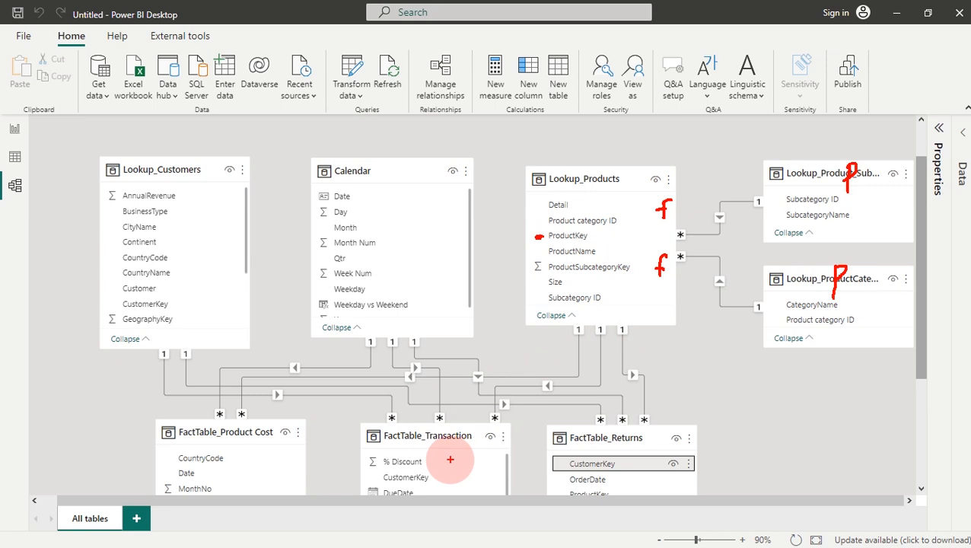
mouse_move(423, 251)
left_mouse_down()
mouse_move(420, 276)
mouse_move(412, 271)
left_mouse_up()
left_click_drag(235, 231, 235, 242)
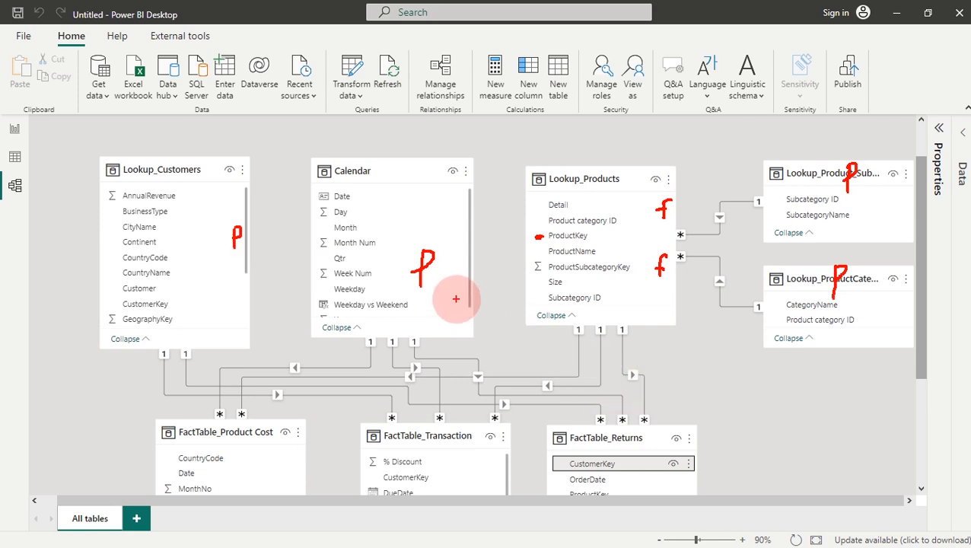
Step: Write a red U above Calendar and tick Calendar, FactTable_Transaction, FactTable_Returns and FactTable_Product Cost
left_click_drag(367, 141, 386, 148)
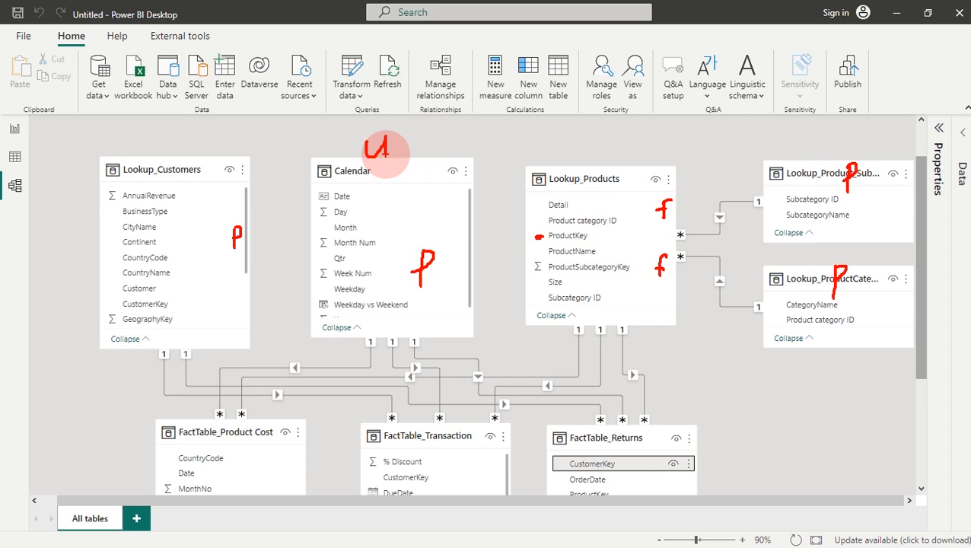
left_click_drag(376, 181, 426, 166)
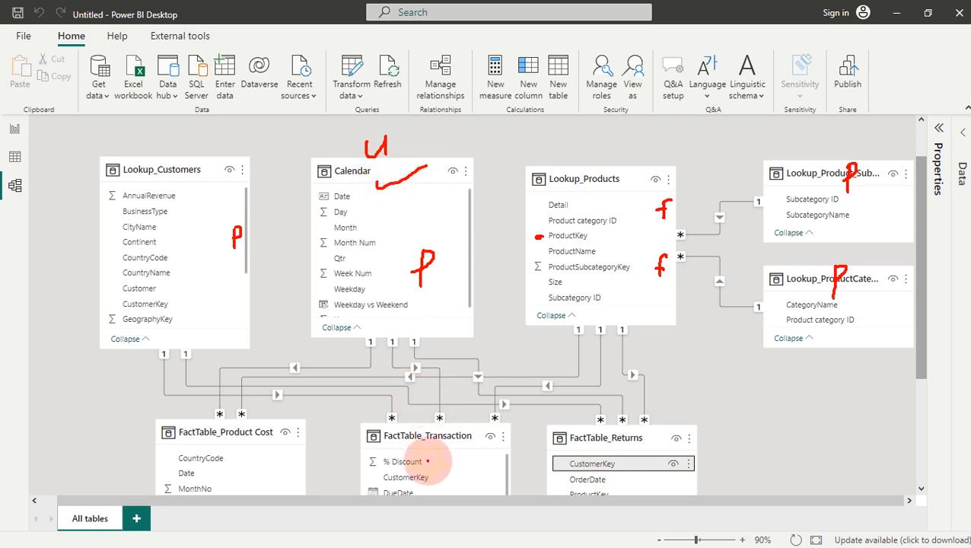
left_click_drag(427, 465, 491, 438)
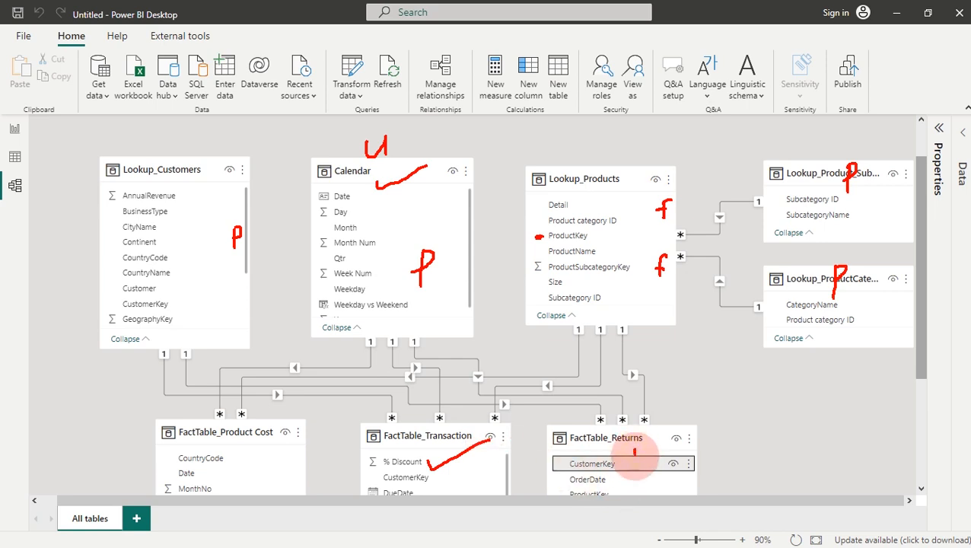
left_click_drag(632, 456, 680, 431)
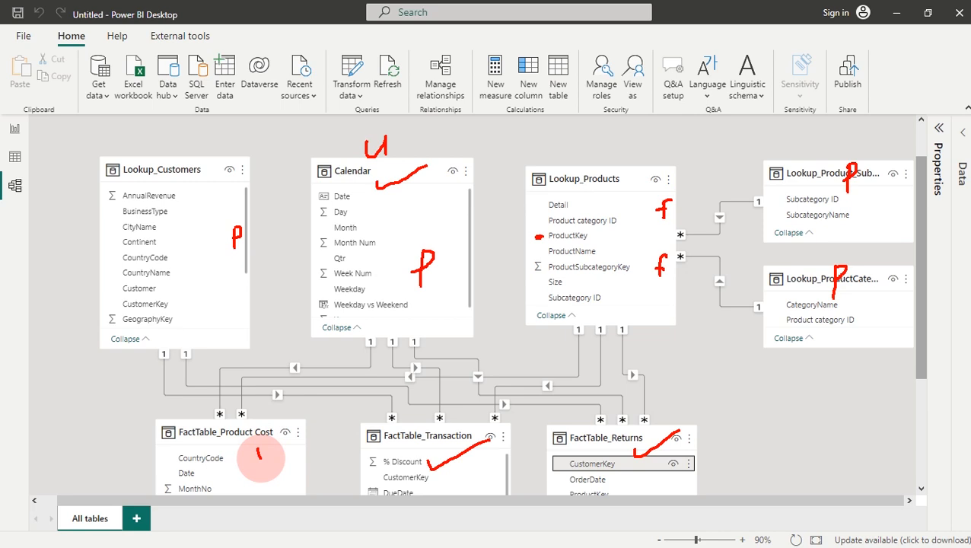
left_click_drag(259, 456, 298, 432)
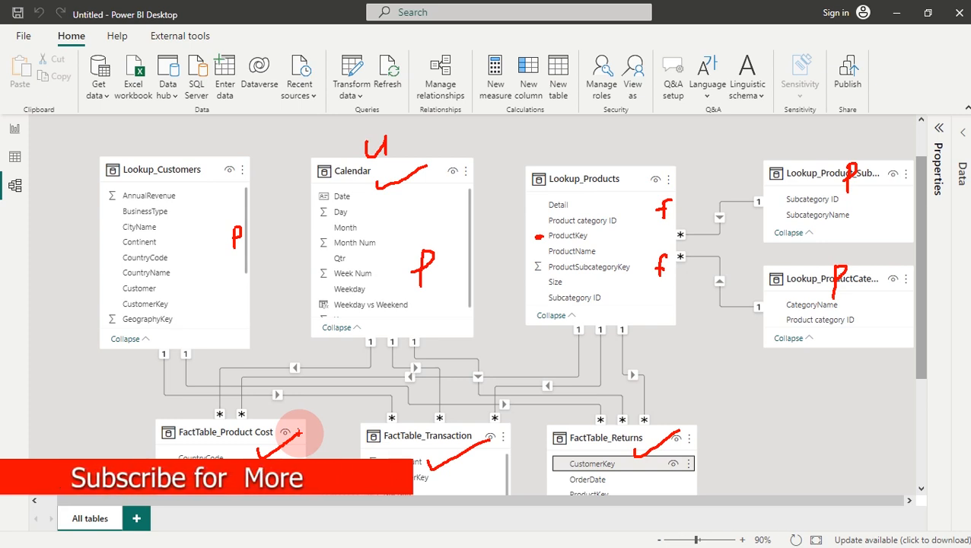
Step: Erase all red annotations and switch to Report view
key("Escape")
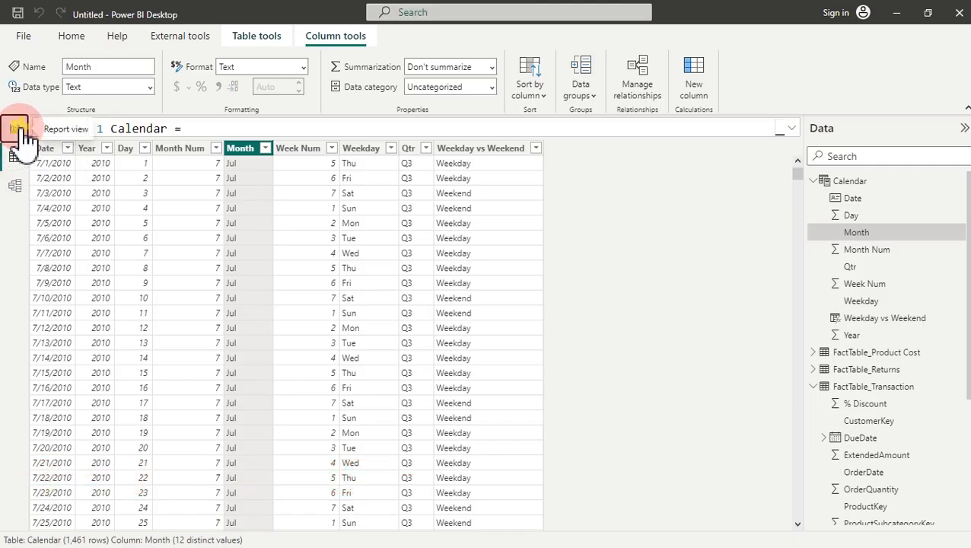
left_click(16, 130)
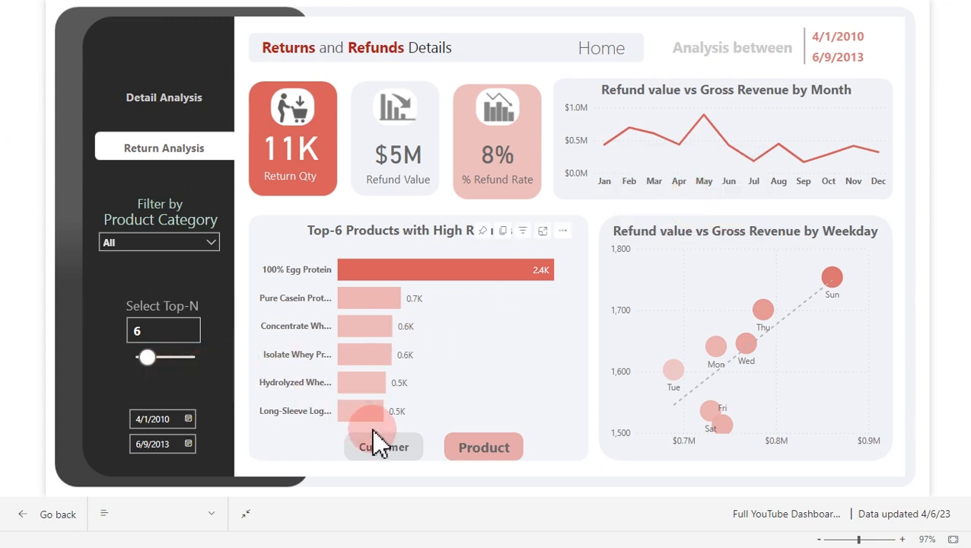
Step: Show the Top-4 products with high returns, then go to the Detail Analysis page
left_click(378, 455)
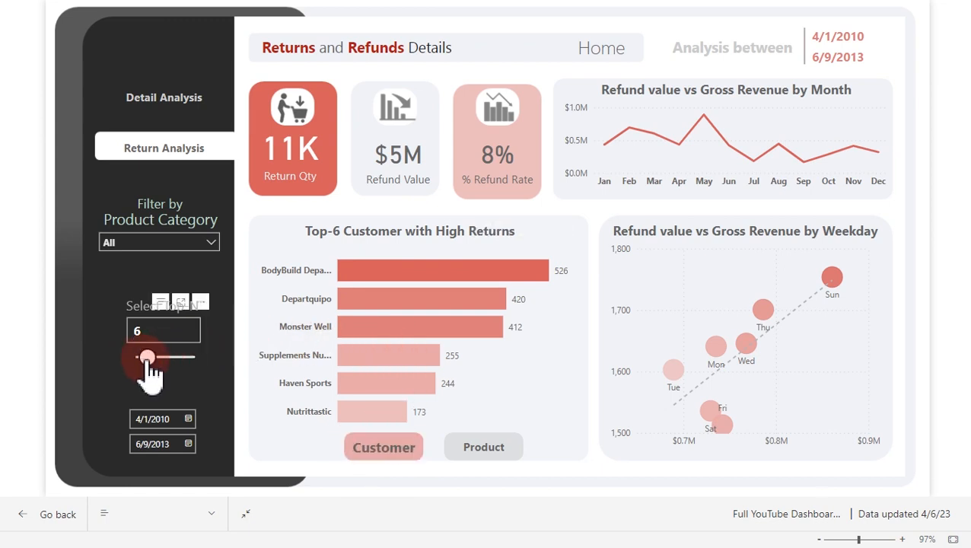
left_click_drag(148, 359, 145, 371)
left_click(482, 452)
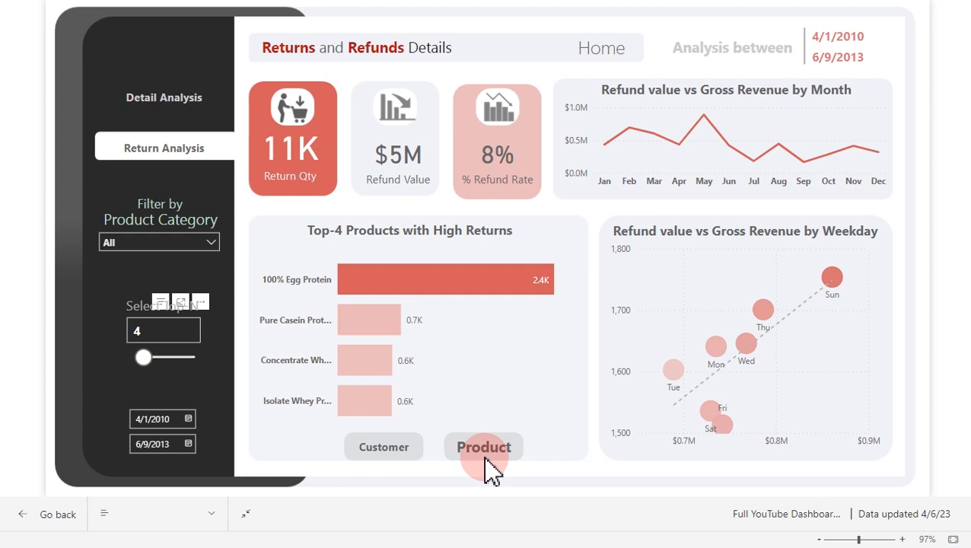
left_click(185, 101)
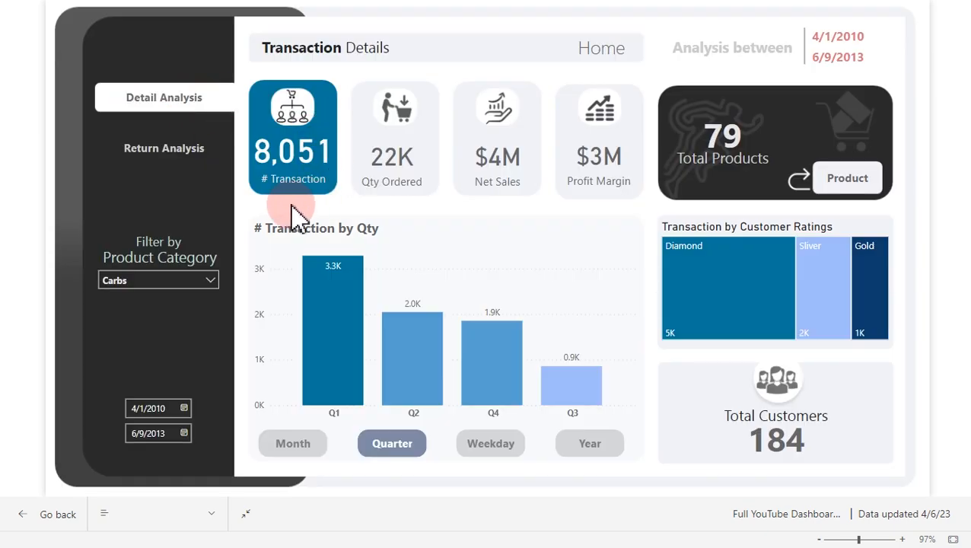
Step: Group the transaction chart by weekday and year, then view the Qty Ordered, Net Sales and Profit Margin pages
left_click(502, 453)
left_click(569, 445)
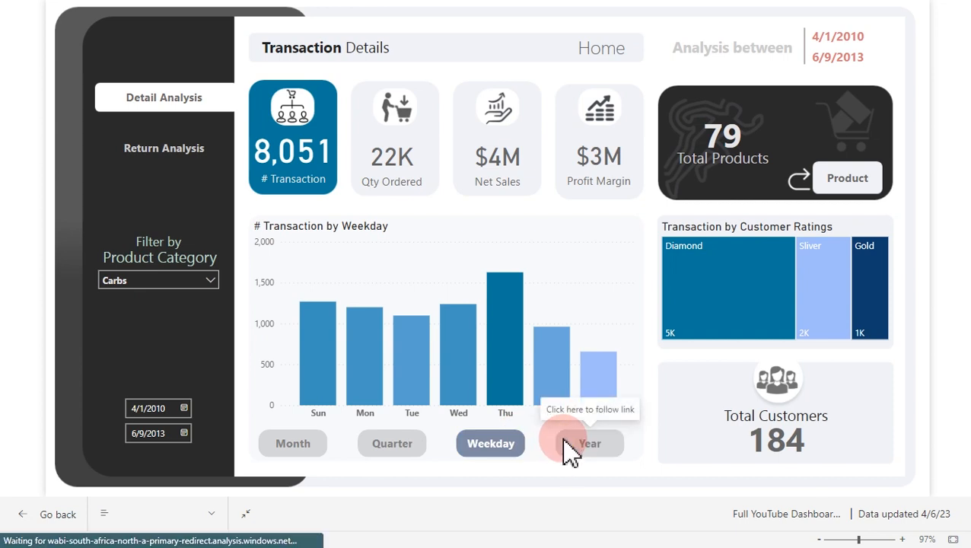
left_click(409, 171)
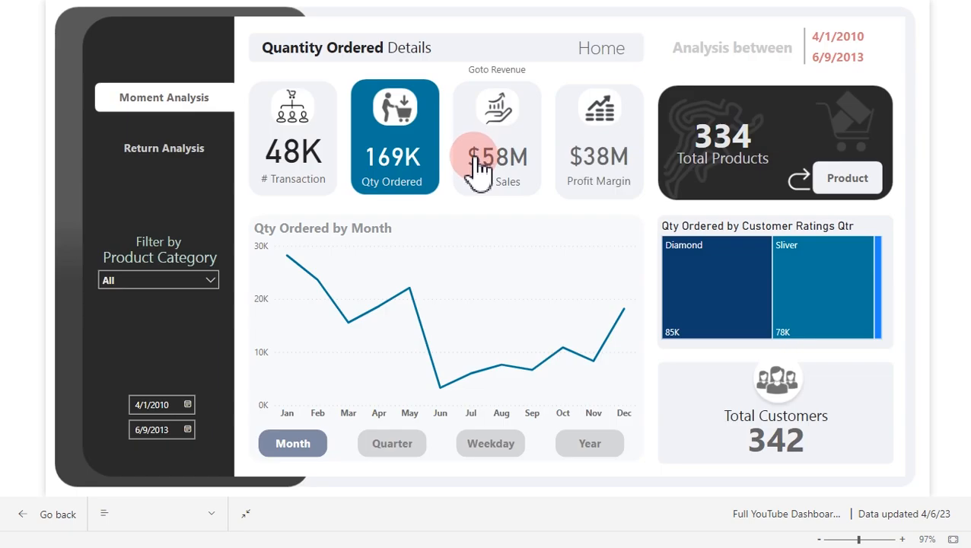
left_click(477, 162)
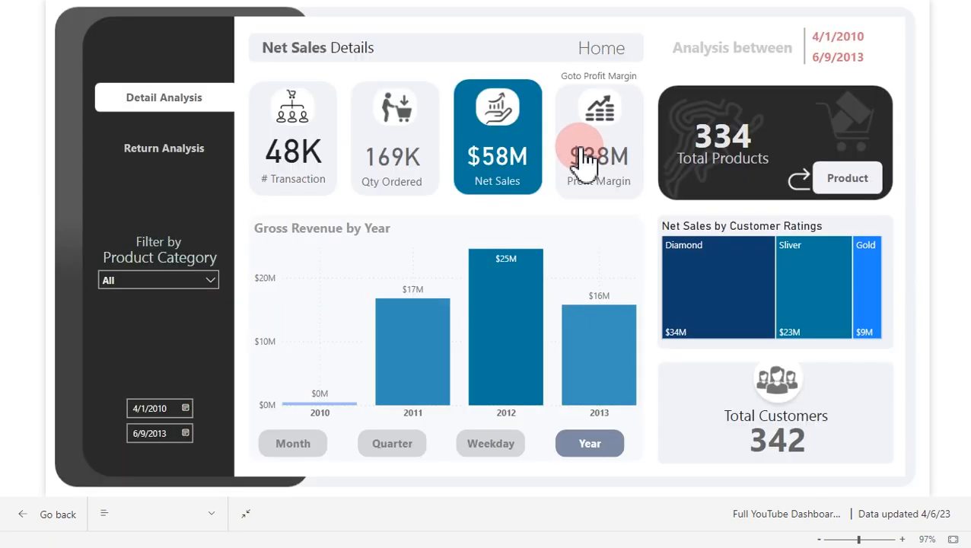
left_click(584, 158)
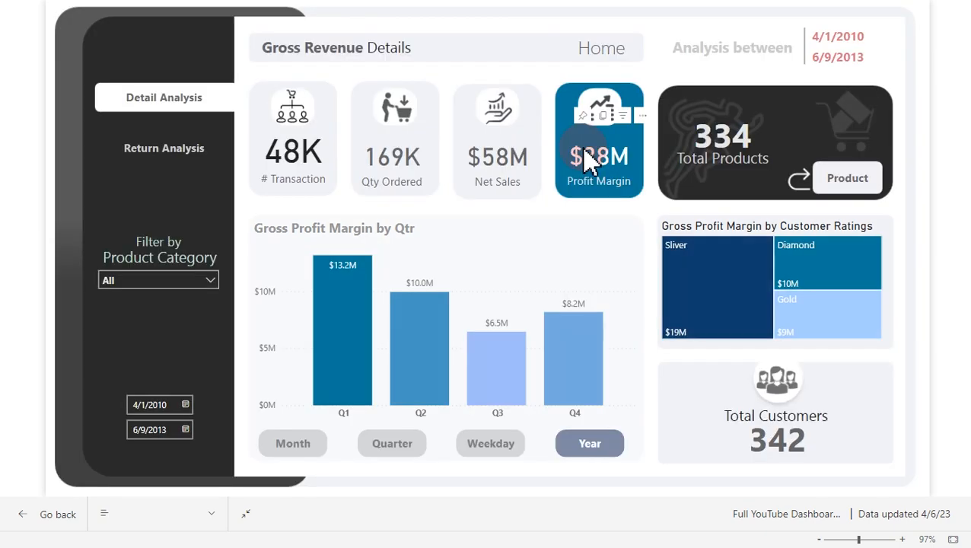
Step: On the Product page, filter the category slicer to Carbs, Protein and Amino Acids, then return Home
left_click(850, 186)
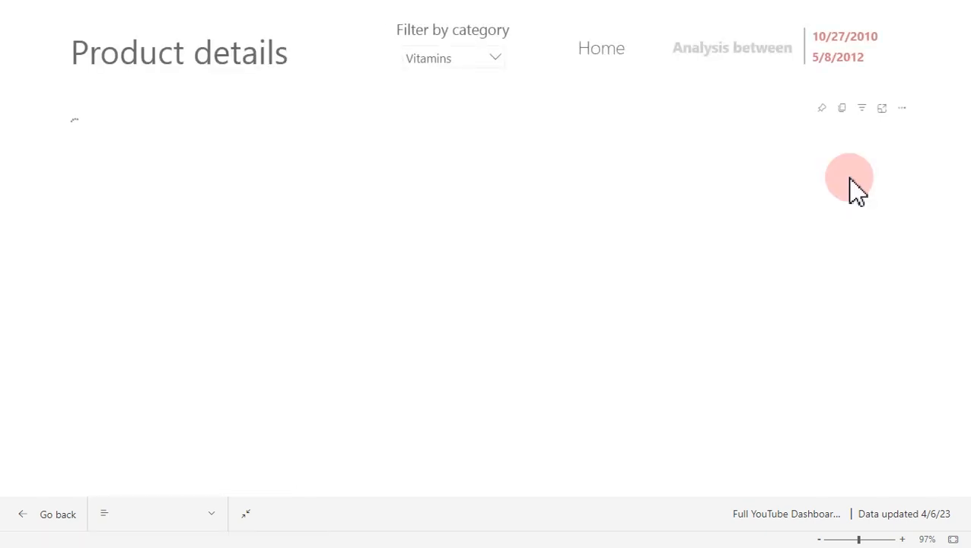
left_click(493, 59)
left_click(450, 109)
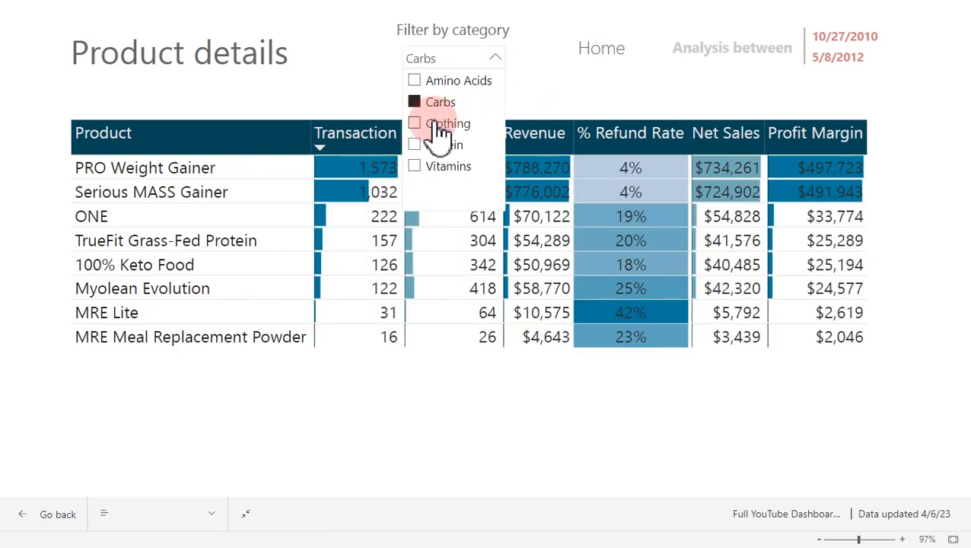
left_click(434, 147)
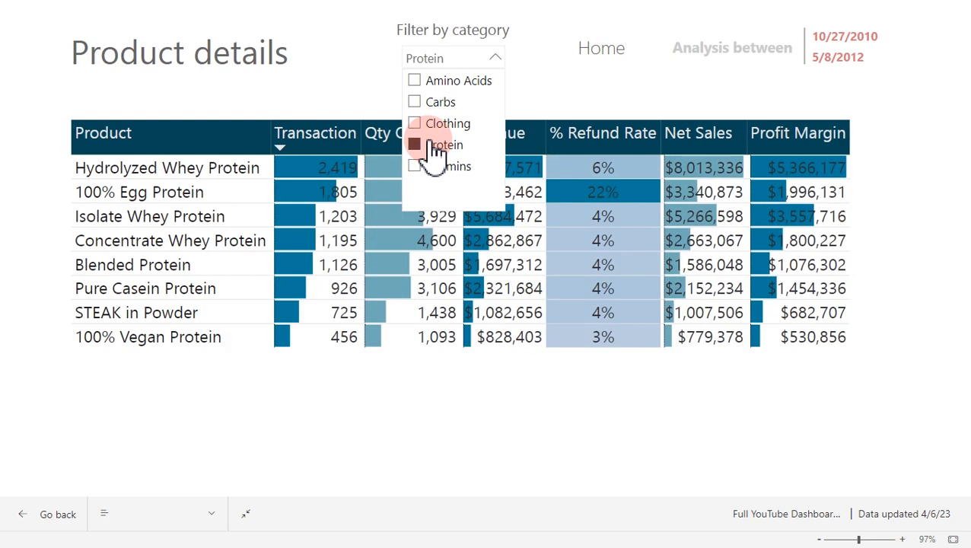
left_click(459, 90)
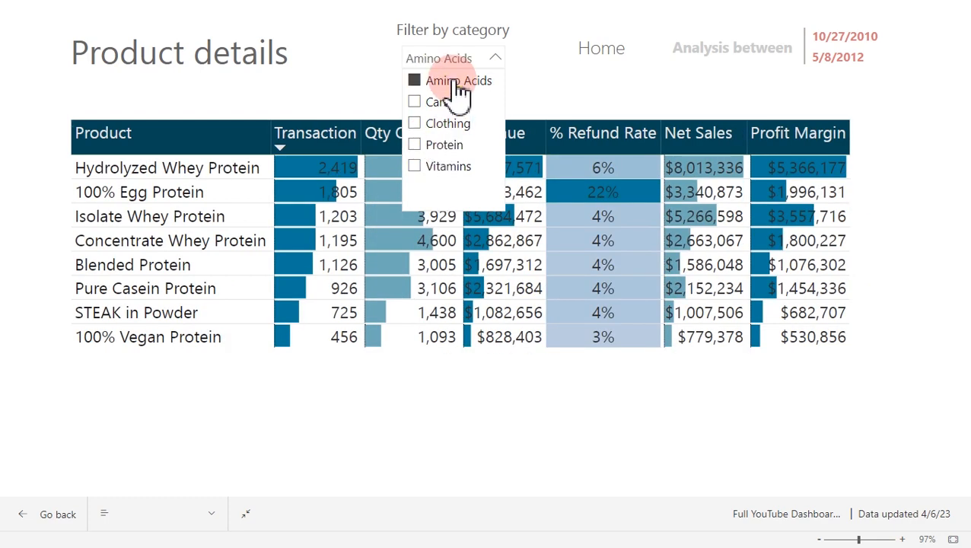
left_click(628, 59)
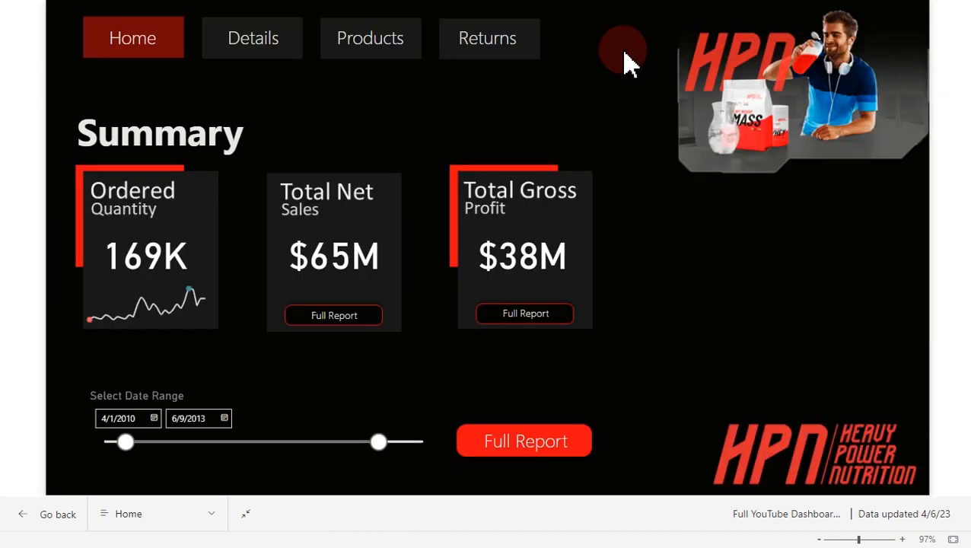
Step: Narrow the date range to 10/12/2010–3/22/2013 and open the Full Report showing 6,933 transactions
left_click_drag(379, 442, 366, 444)
left_click_drag(126, 444, 170, 450)
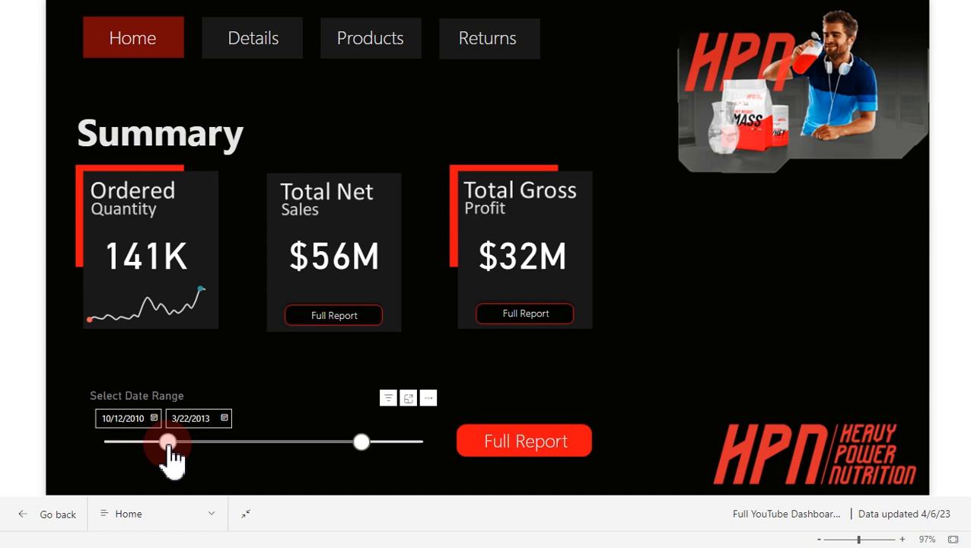
left_click(541, 448)
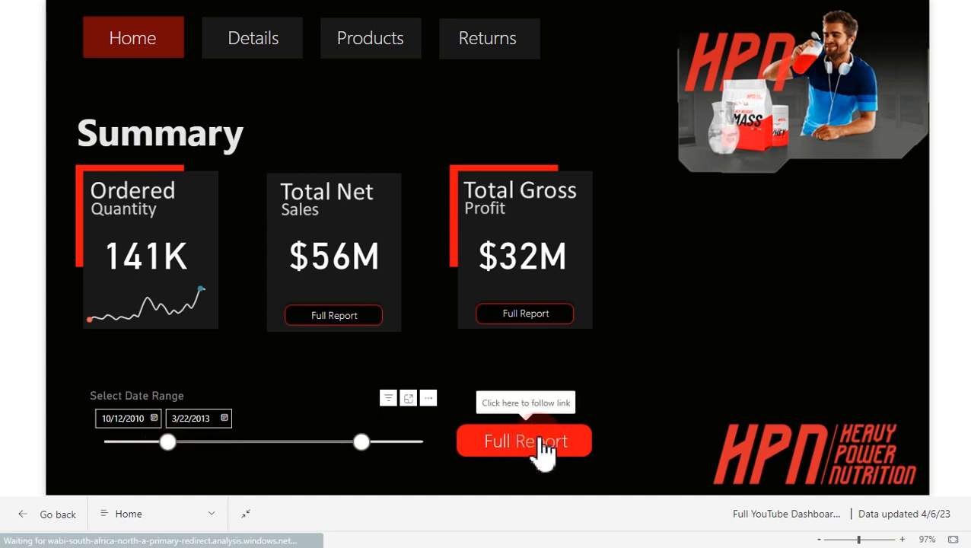